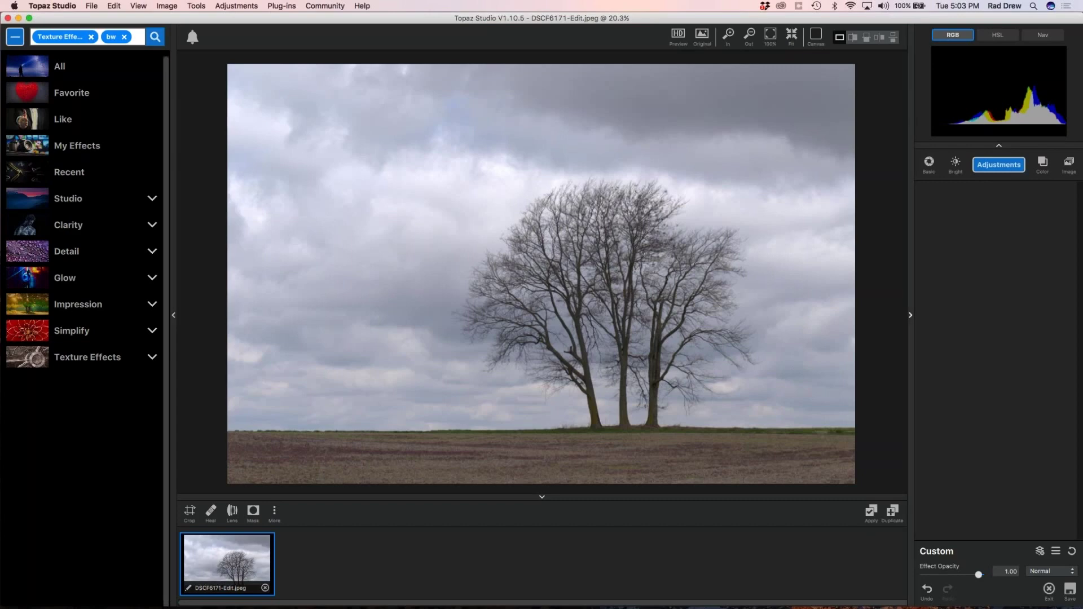
- Show the adjustments drop-down listing Basic Adjustment, Blurs and Tone Curves for the tree photo
mouse_move(728, 35)
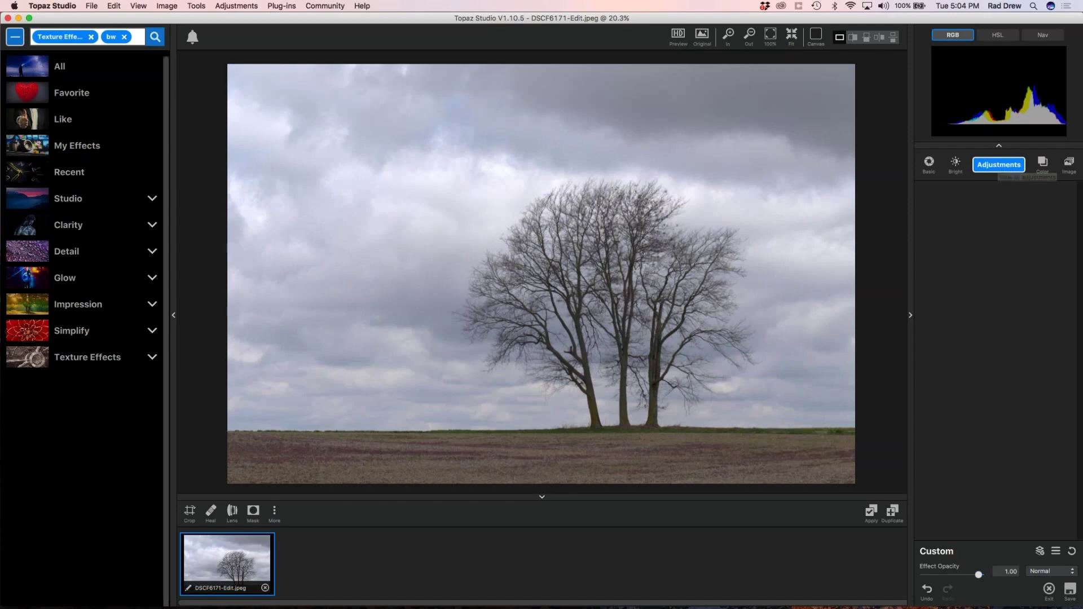
click(998, 165)
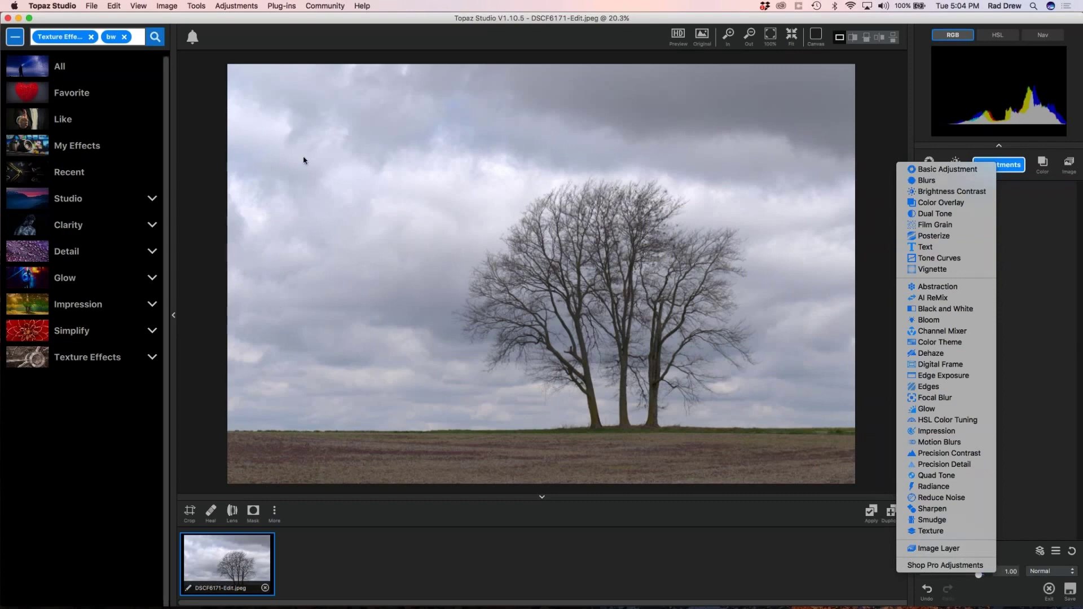
- Dismiss the Adjustments list twice and the Plug-ins list without adding anything
click(1008, 188)
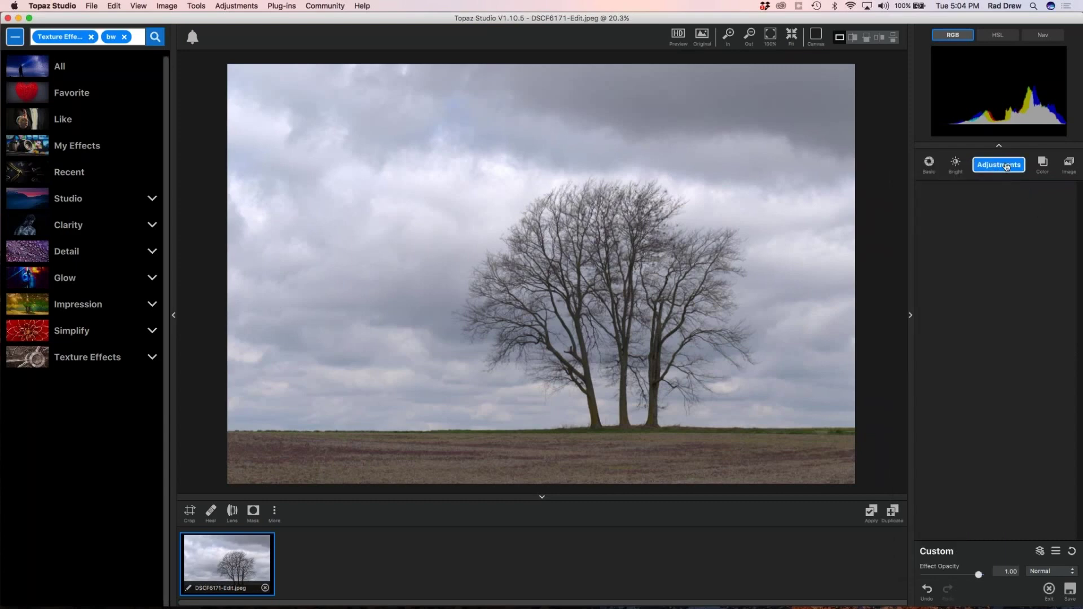
click(981, 164)
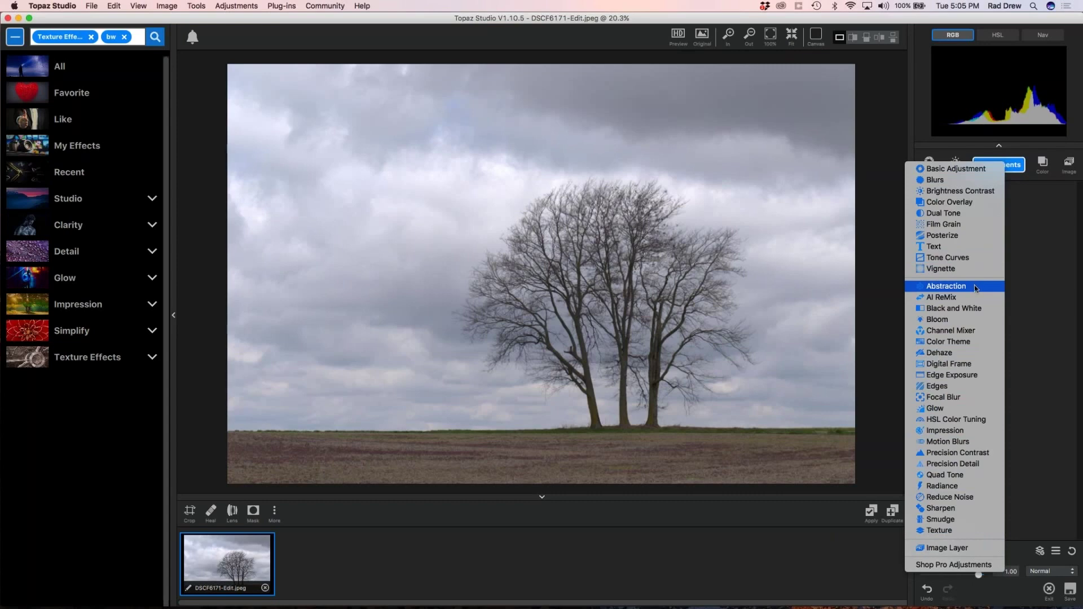
click(1040, 314)
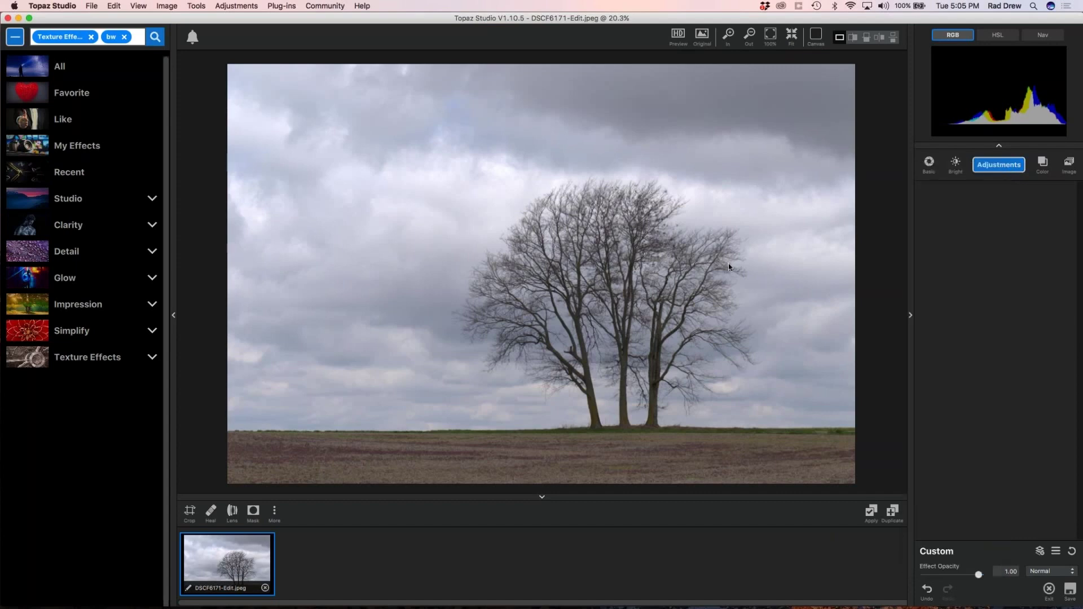
click(276, 6)
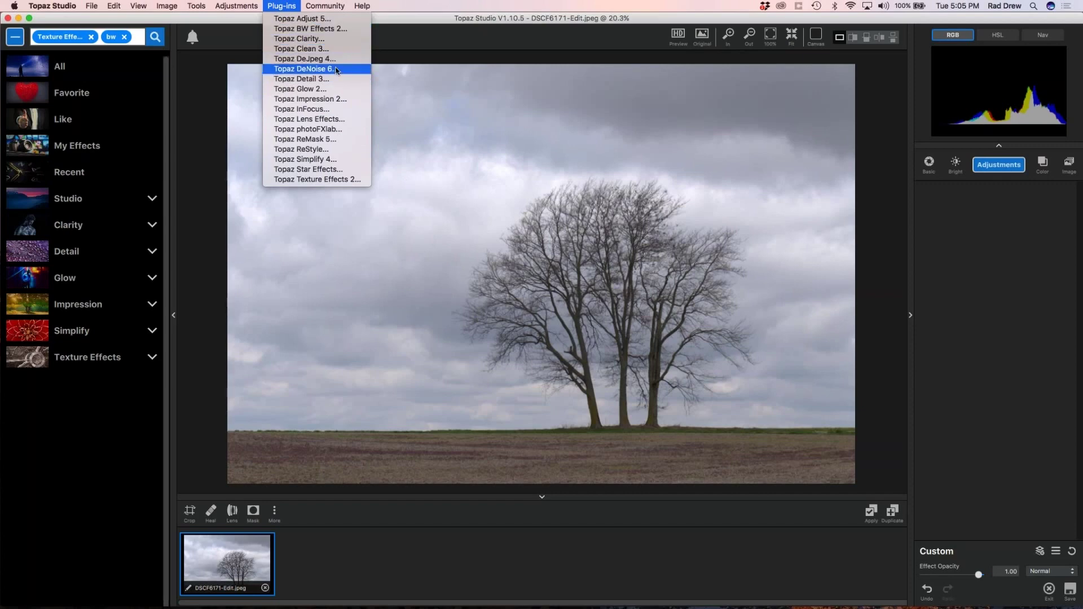
click(1002, 248)
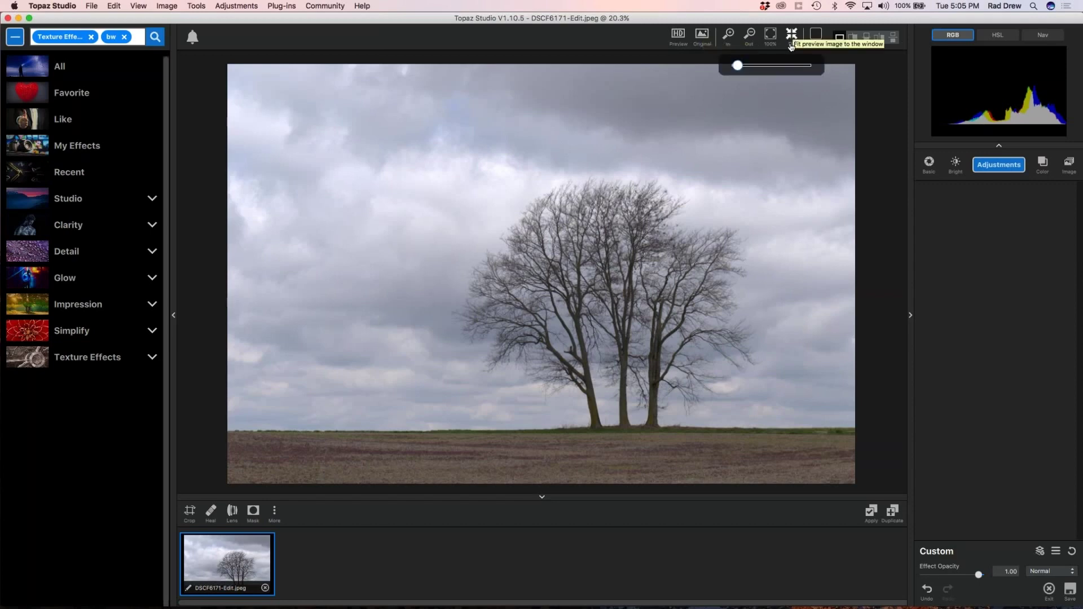
- Try 100% and Fit zoom, then cycle split, horizontal split and side-by-side views back to single view
click(770, 35)
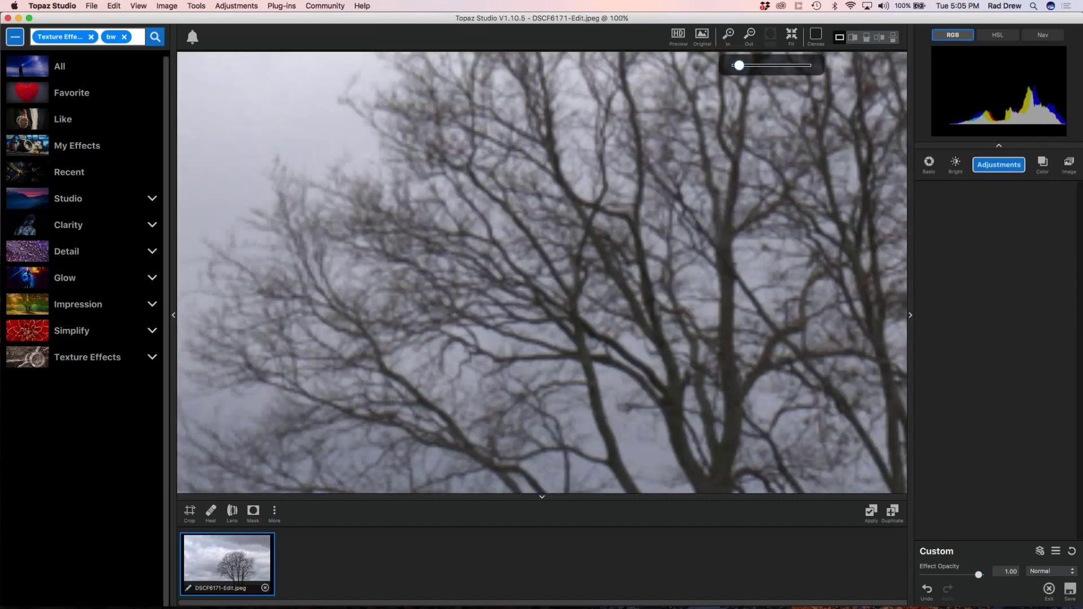
click(792, 35)
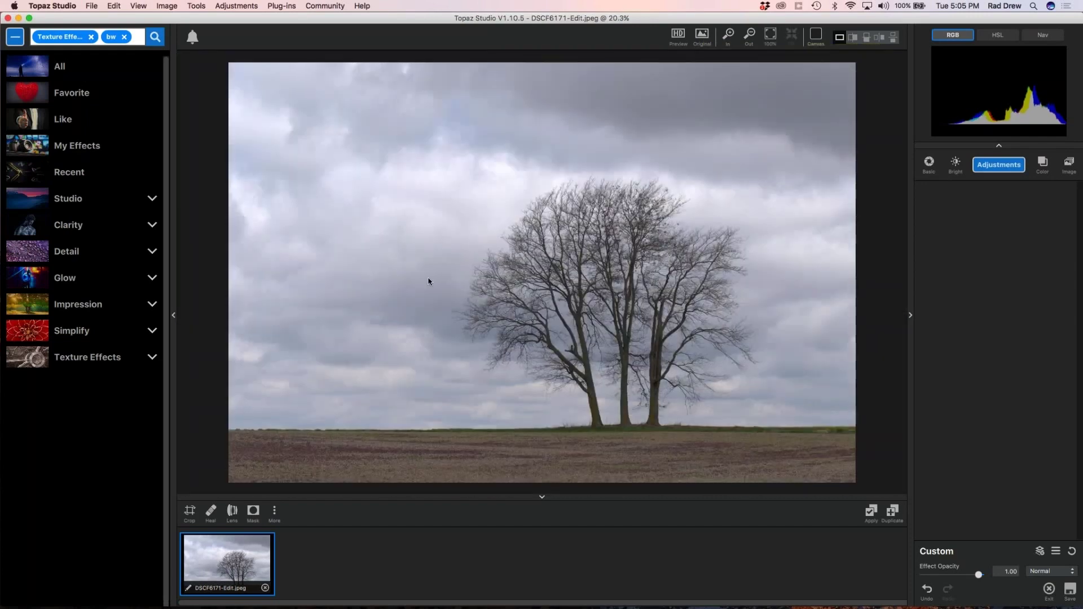
scroll(428, 282, up, 3)
scroll(429, 285, down, 4)
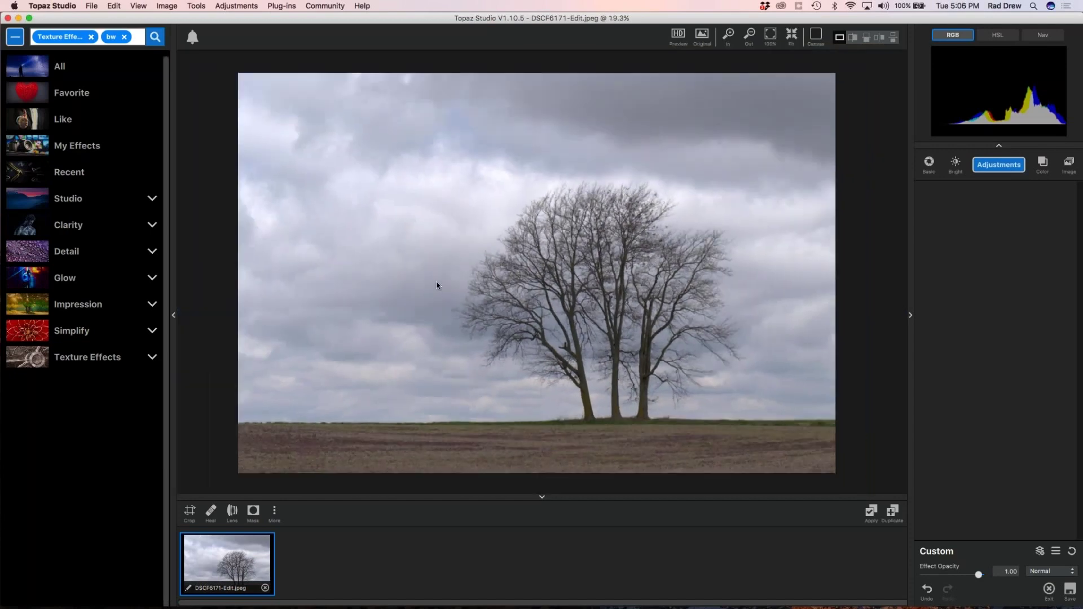
click(853, 41)
click(868, 38)
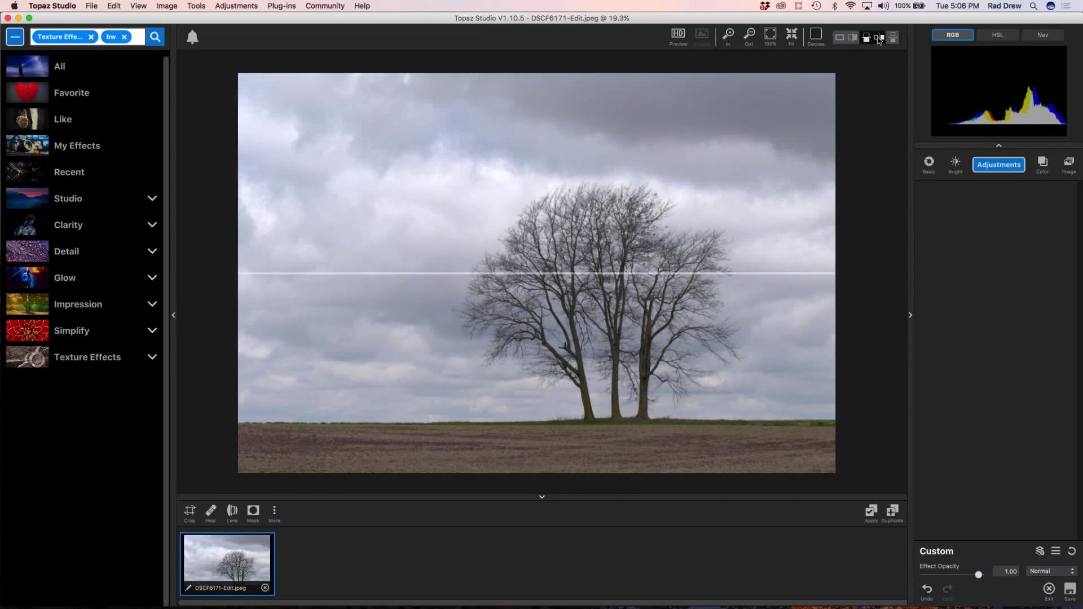
click(879, 38)
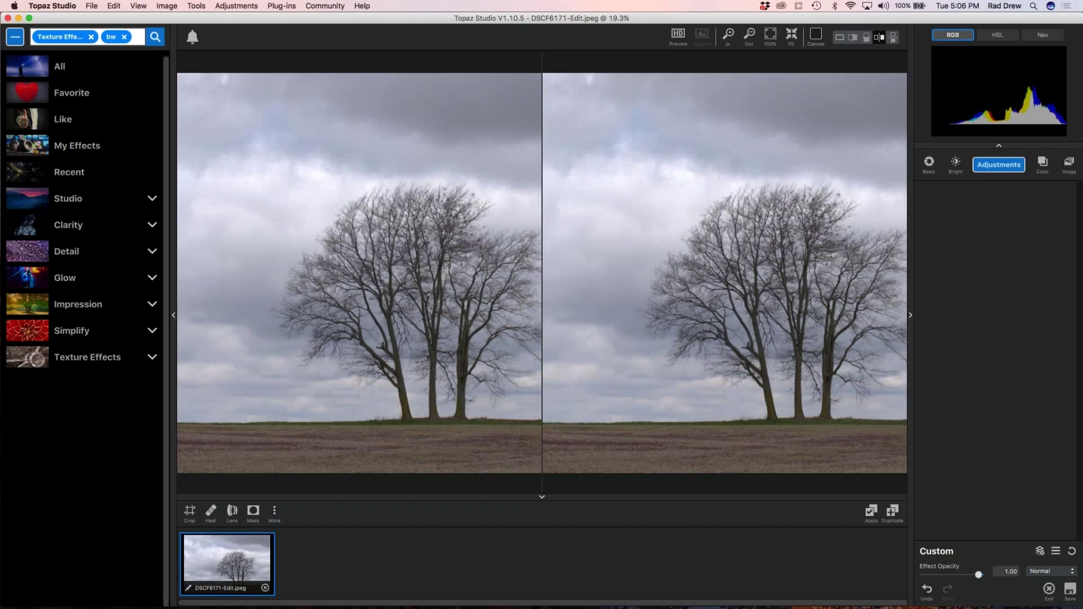
click(840, 37)
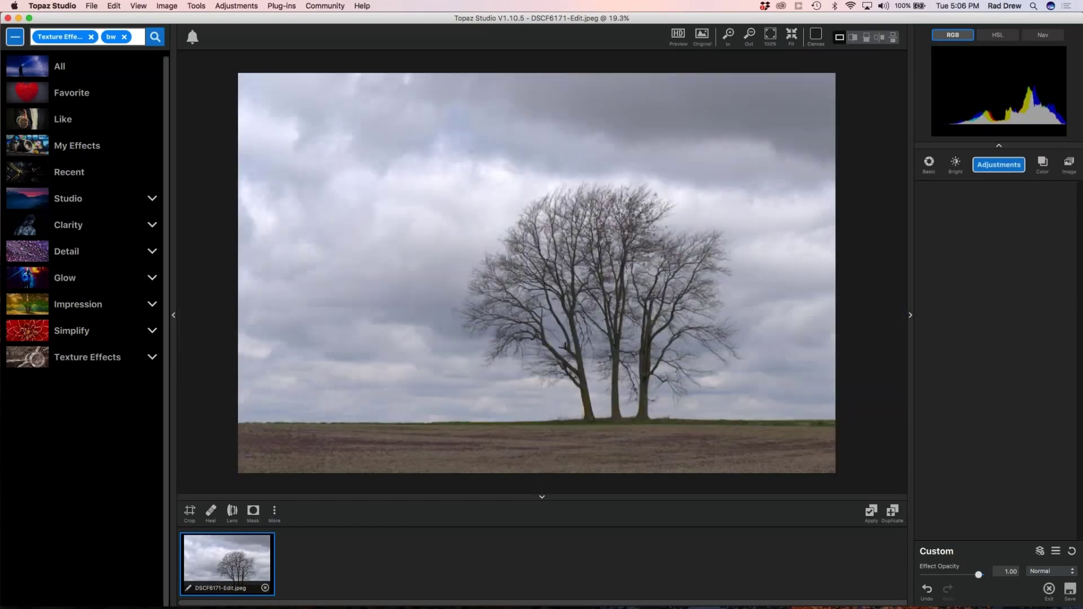
- Hide and restore the effects library, then remove the bw and Texture Effects search filters
click(174, 317)
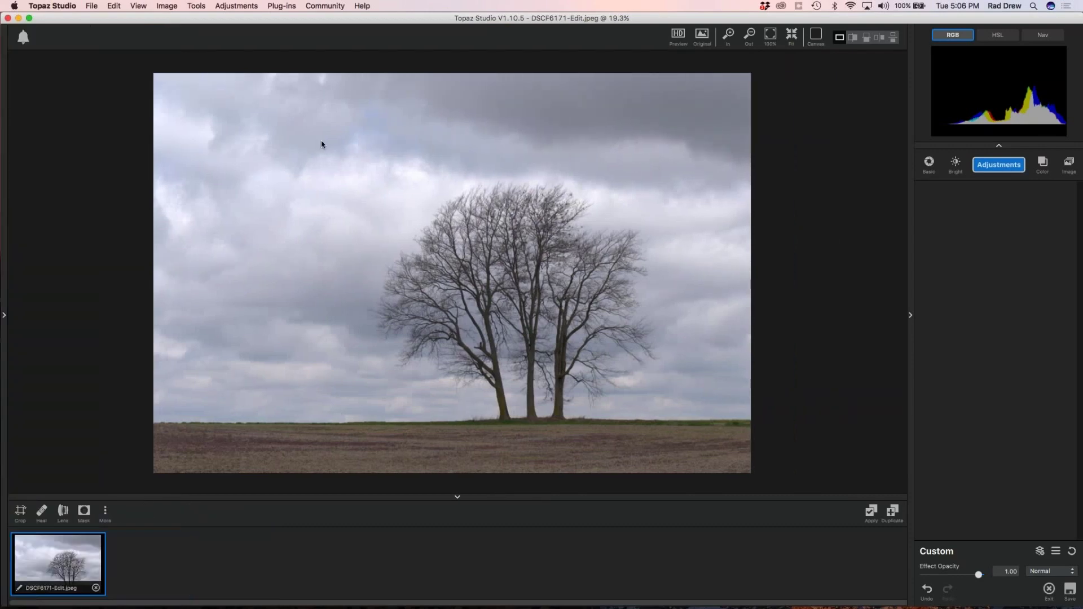
click(5, 317)
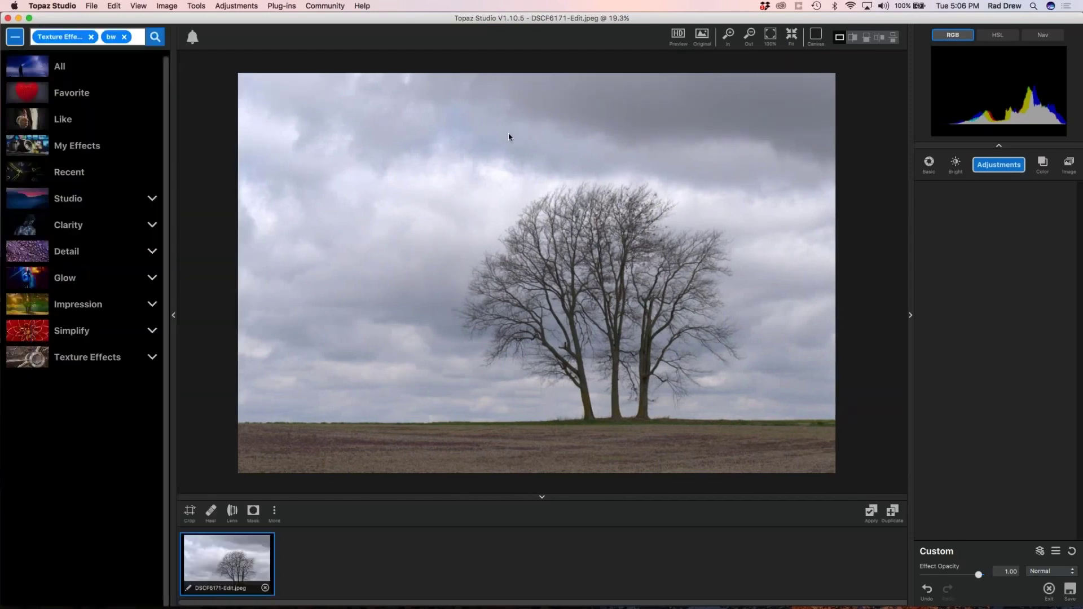
click(124, 36)
click(93, 37)
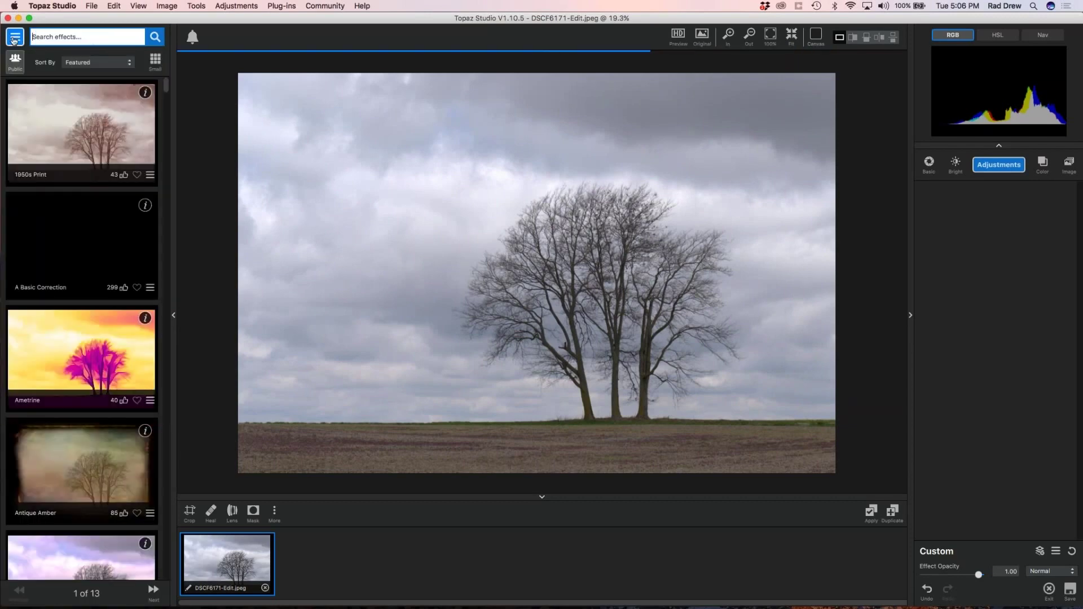
- Show effect categories, start an empty library search, and preview the original unedited photo
click(14, 38)
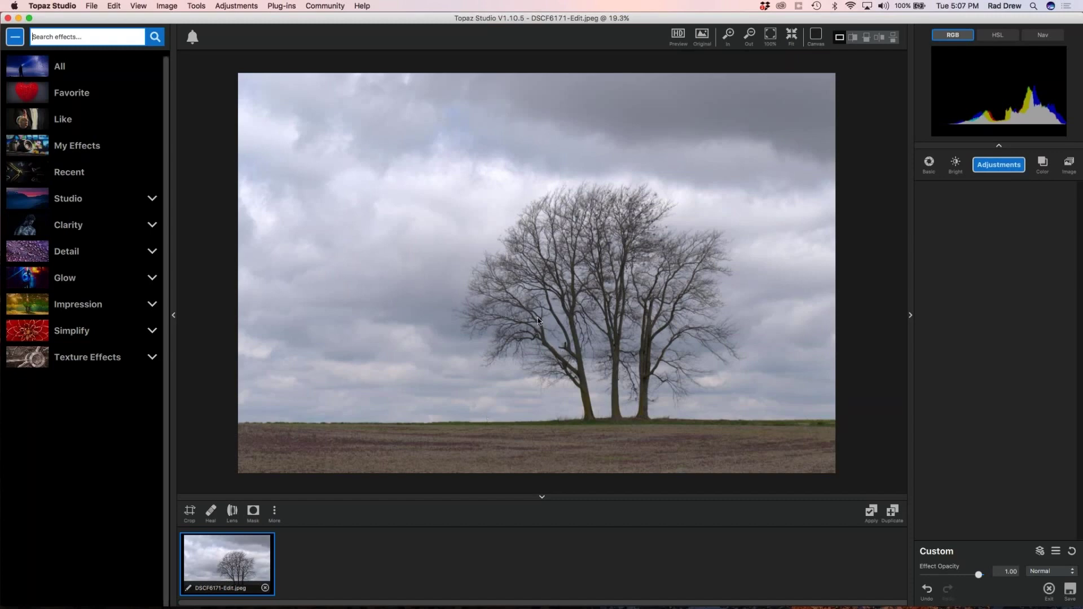
key(super+f)
click(447, 403)
- Add a Basic Adjustment at its Default preset, then toggle the Nav thumbnail and RGB histogram
click(930, 163)
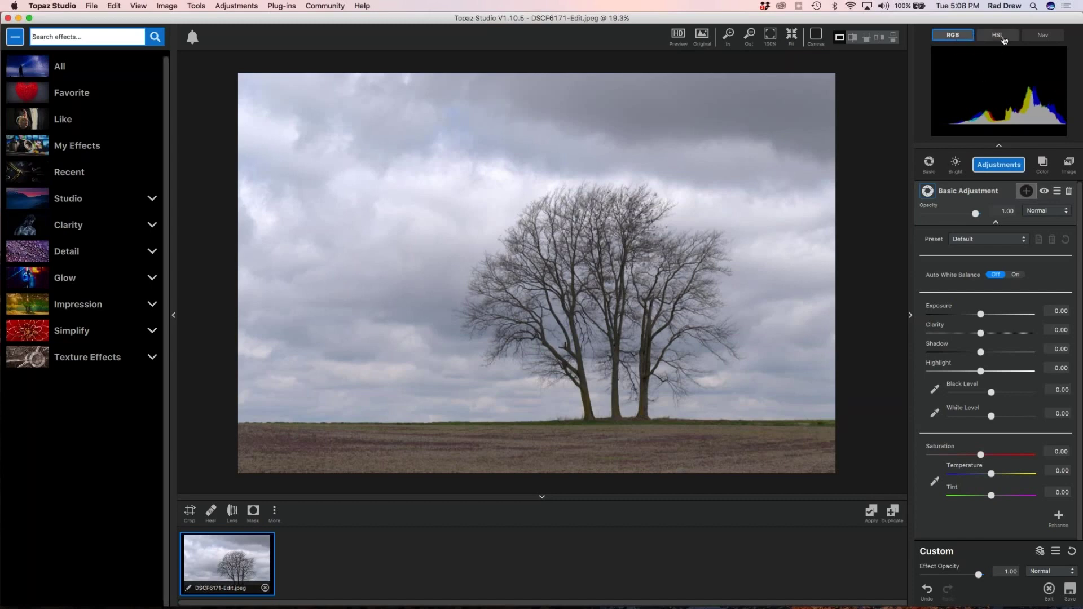
click(1044, 36)
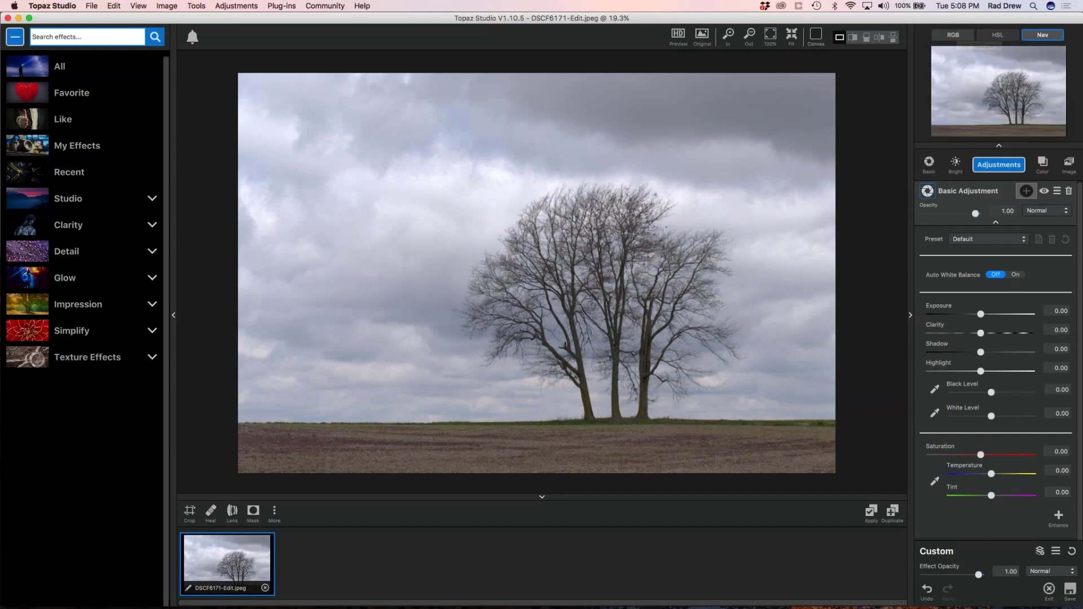
click(959, 34)
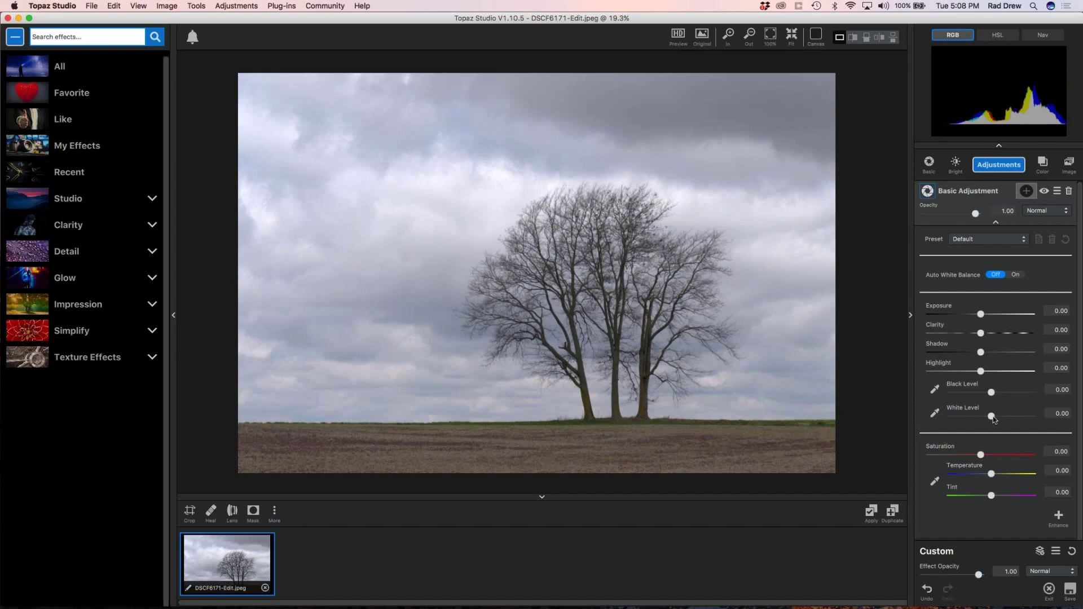
- Set Basic Adjustment Black Level to -0.71 and White Level to 0.03
drag(991, 393, 964, 396)
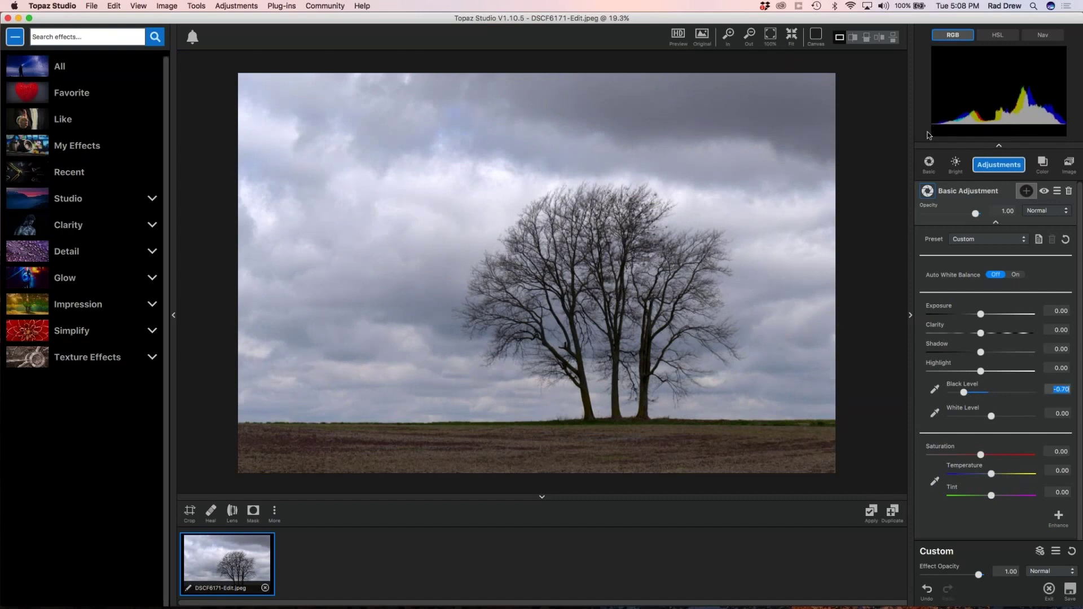
drag(967, 395, 940, 402)
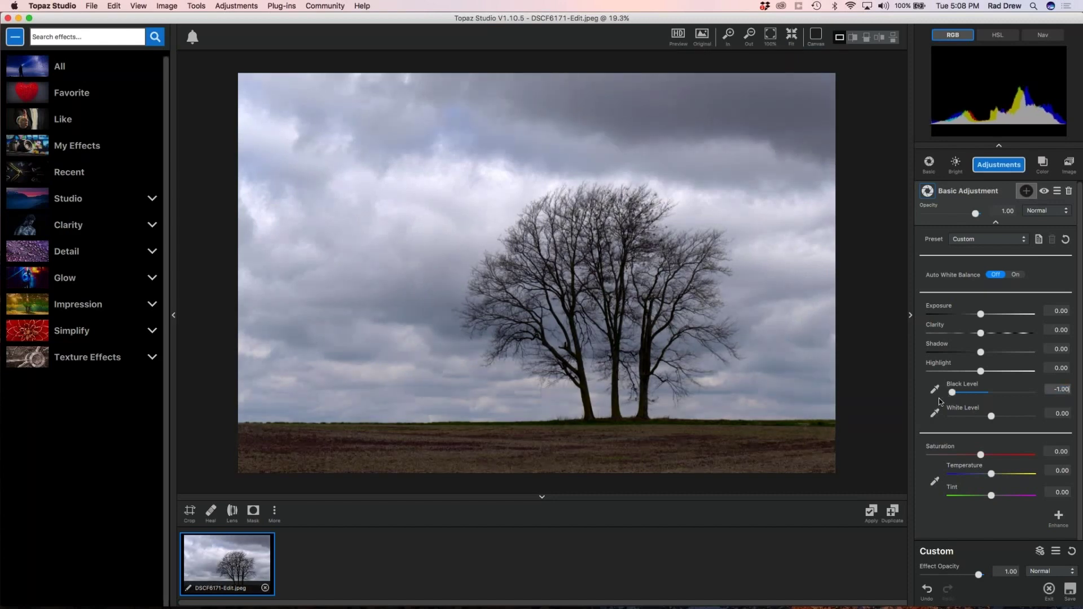
drag(943, 398, 963, 397)
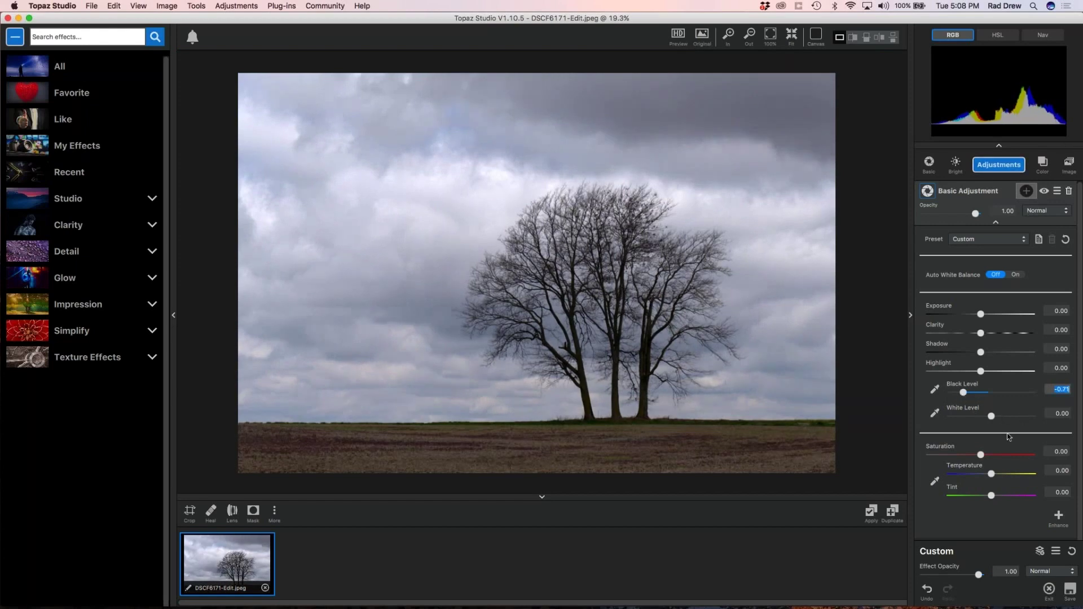
click(992, 417)
mouse_move(991, 417)
mouse_down()
mouse_move(1018, 422)
mouse_move(989, 433)
mouse_up()
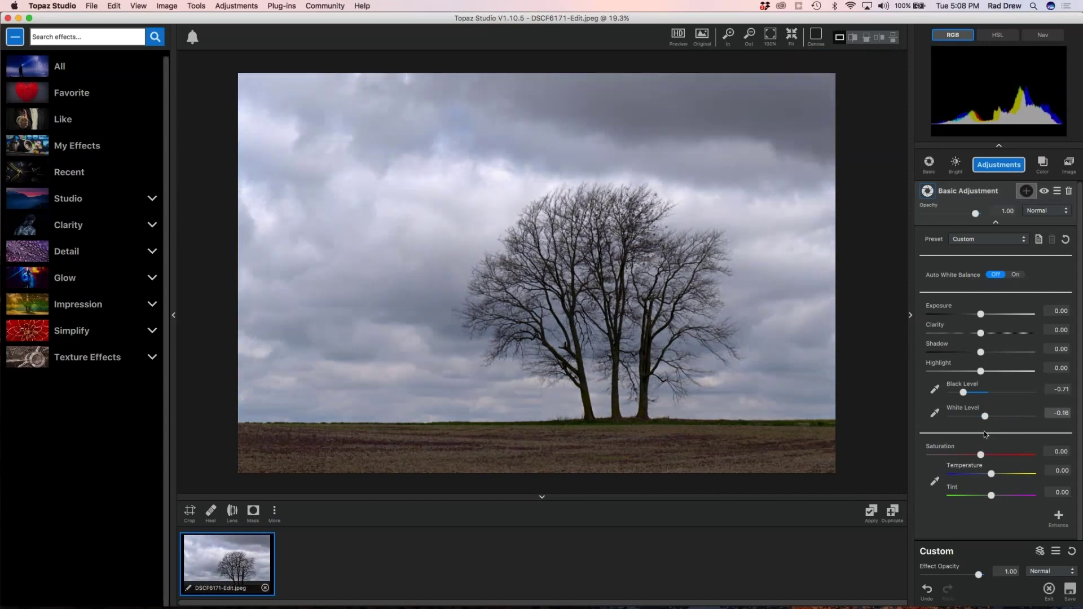
drag(988, 433, 994, 433)
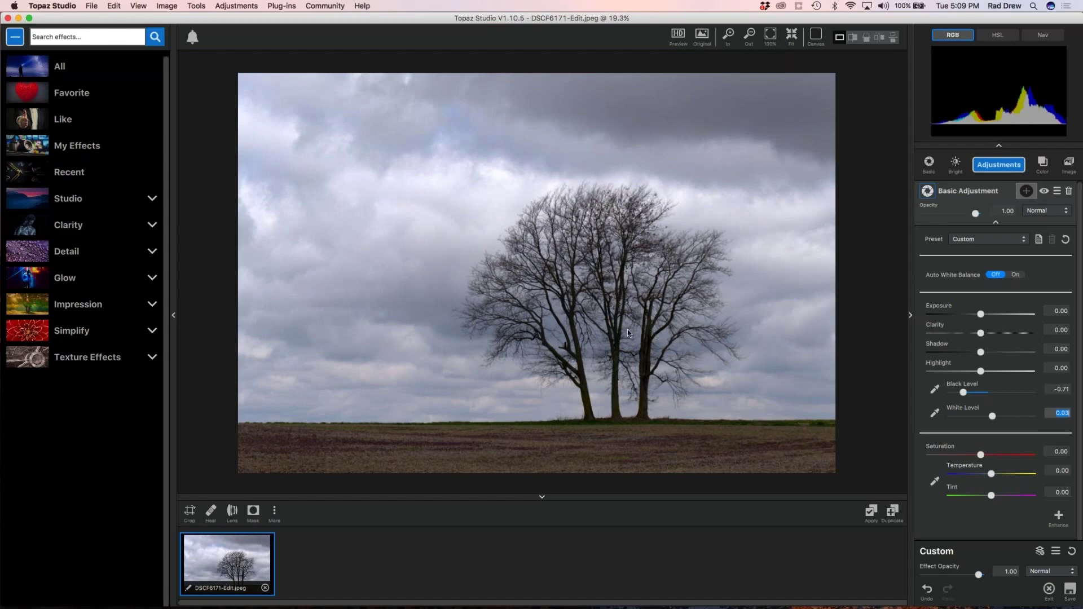
click(981, 314)
- Raise Exposure to about 0.18 and Clarity to 0.39
mouse_move(980, 315)
mouse_down()
mouse_move(992, 318)
mouse_move(966, 325)
mouse_up()
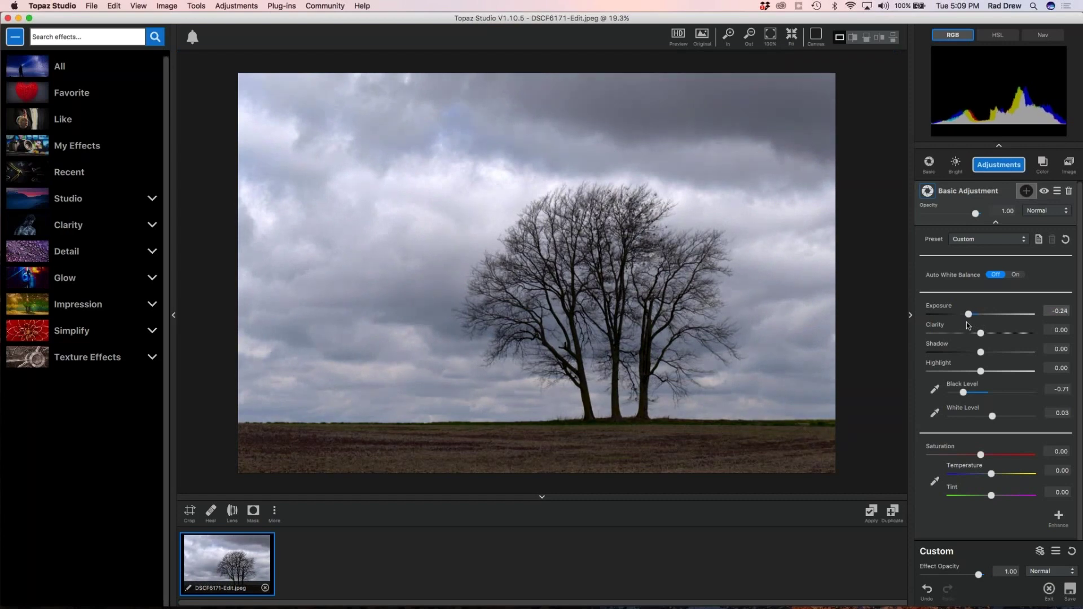
drag(967, 325, 989, 327)
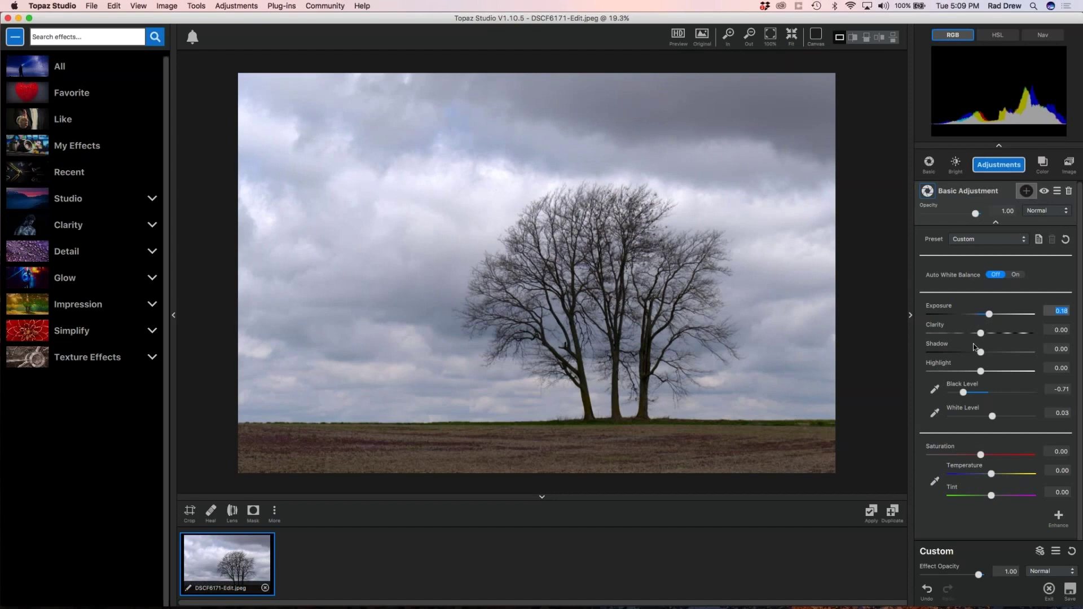
drag(981, 334, 1001, 337)
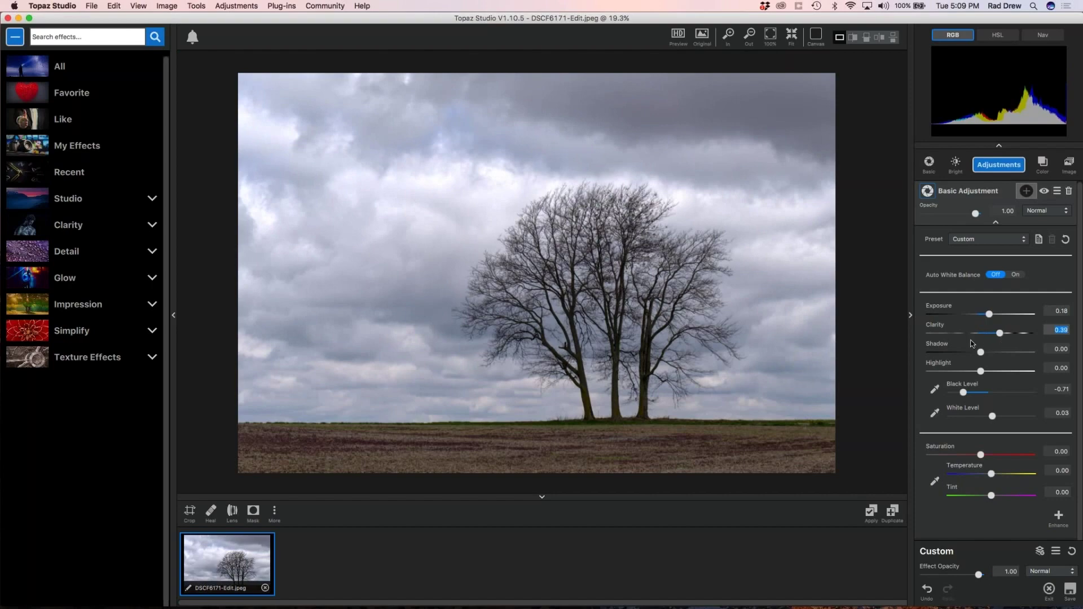
- Lower the White Level to -0.02
key(super+0)
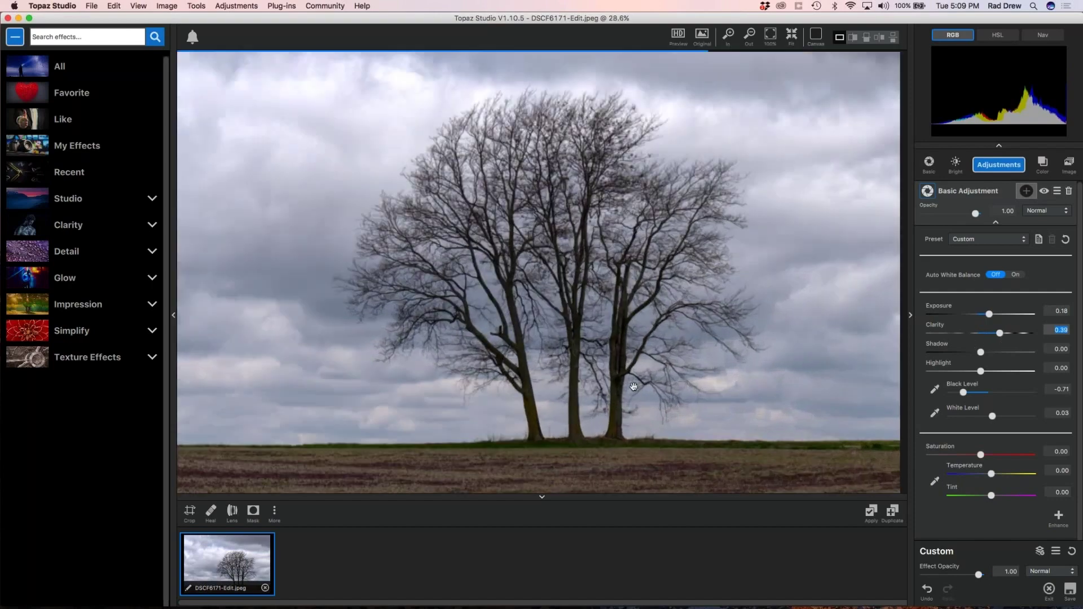
key(super+equal)
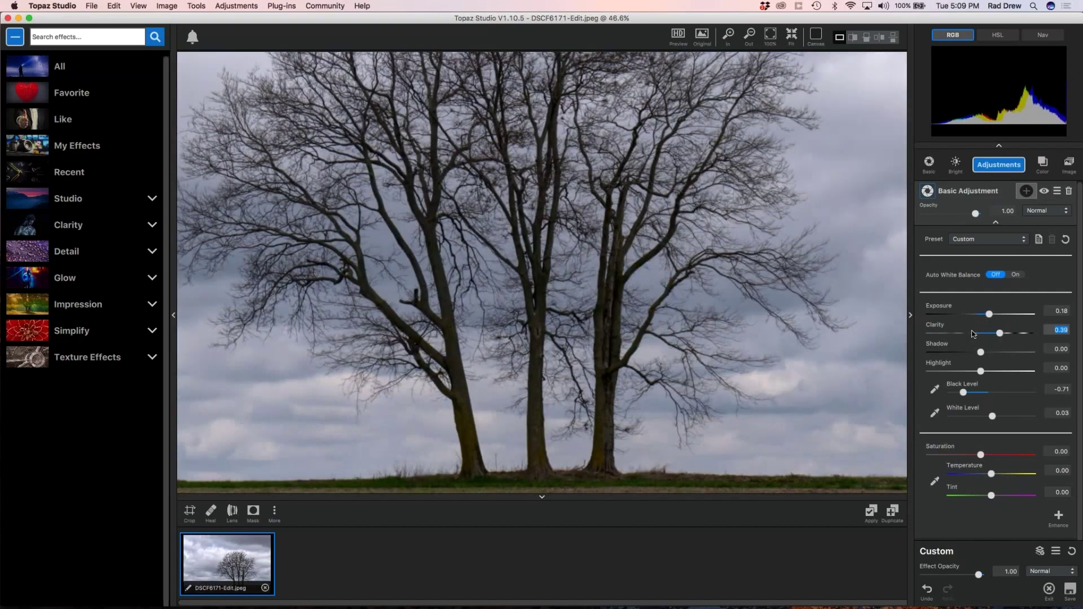
key(super+minus)
key(super+minus)
key(super+minus)
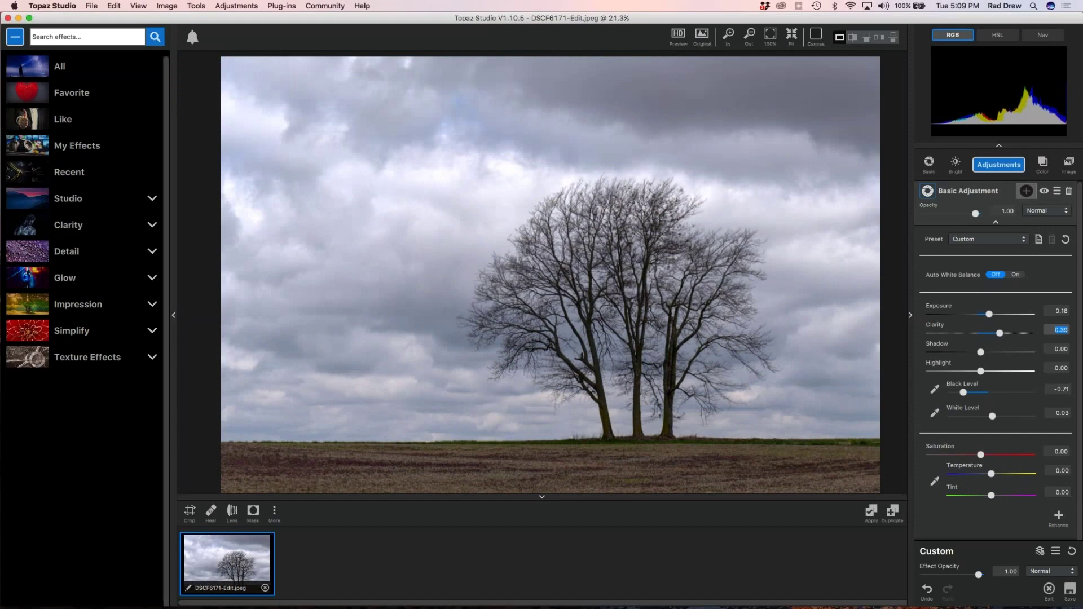
click(993, 416)
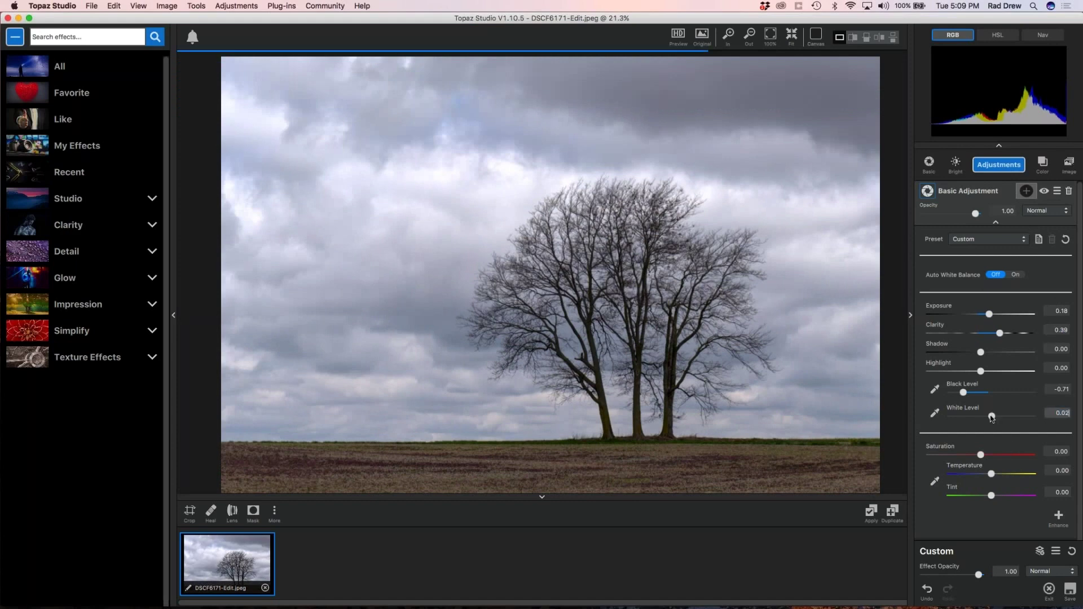
drag(992, 416, 991, 424)
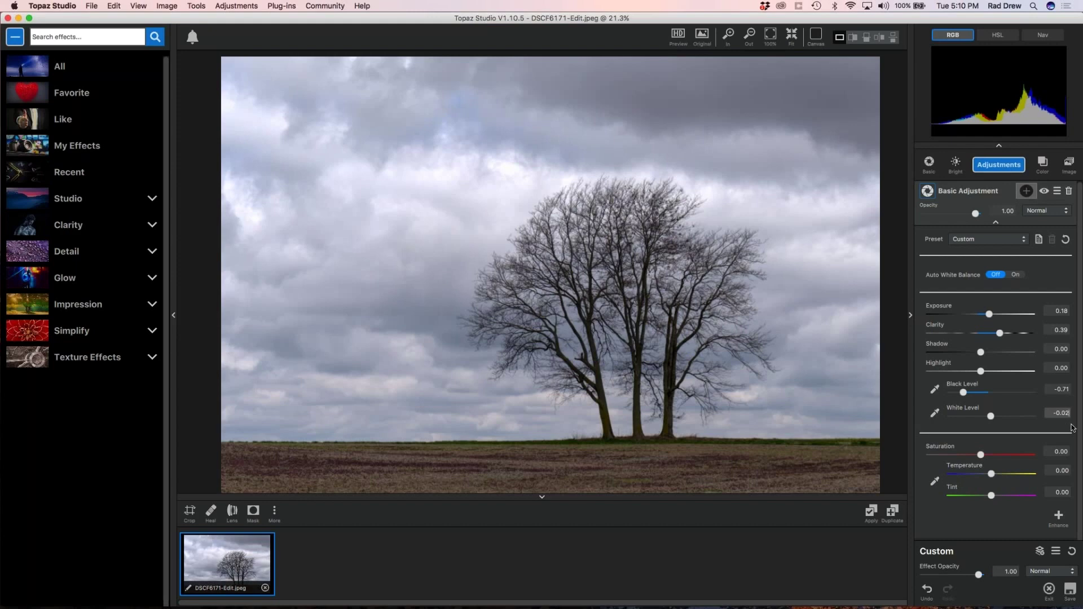
- Step White Level to 0.01, deepen Black Level to -0.79, and collapse Basic Adjustment
key(Up)
key(Up)
key(Up)
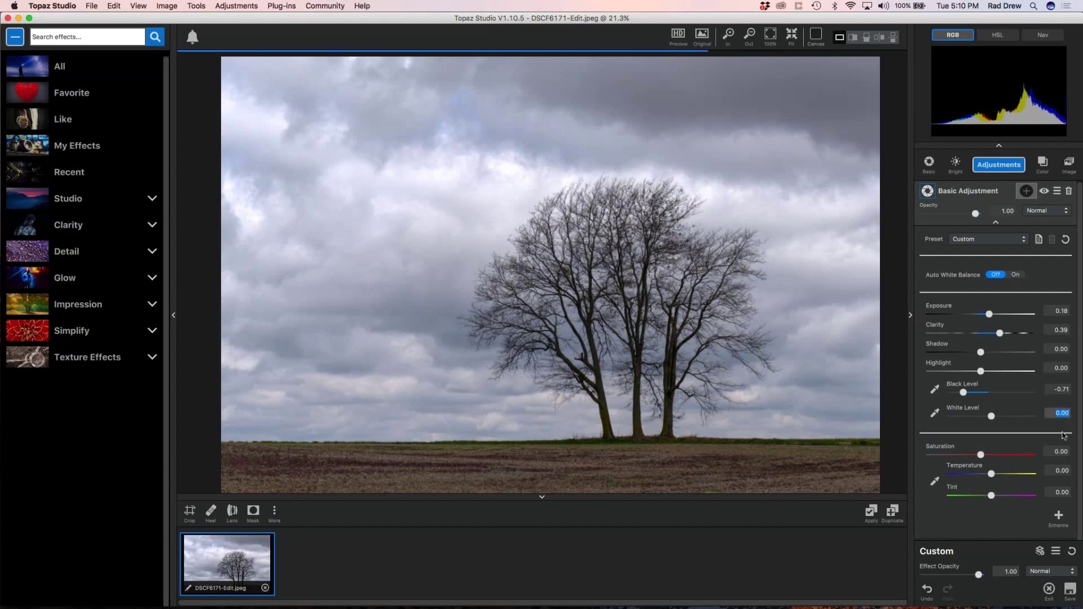
key(Up)
key(Up)
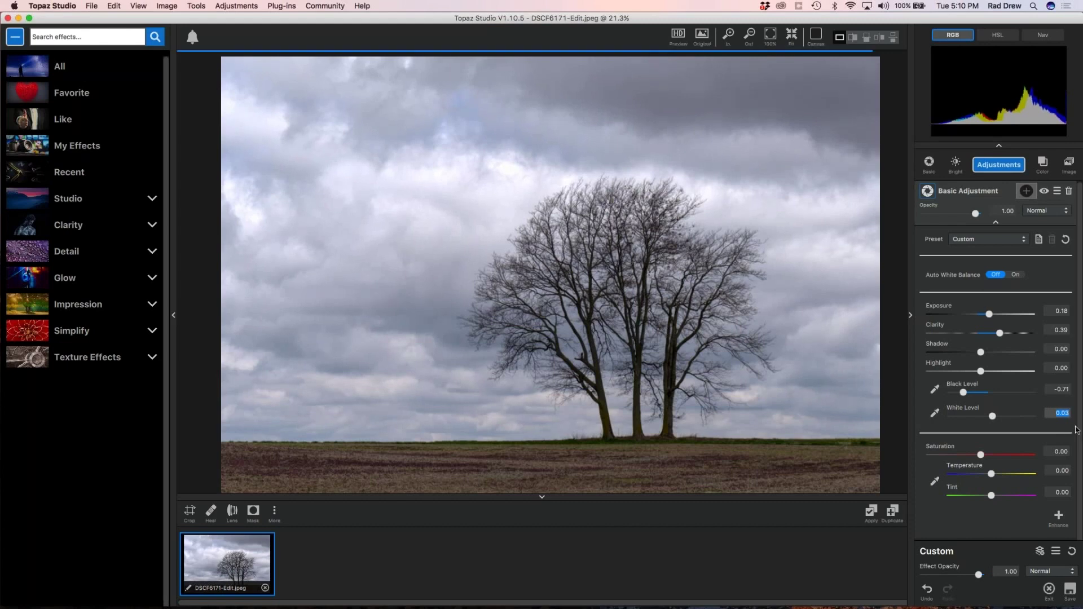
key(Up)
key(Up)
key(Up)
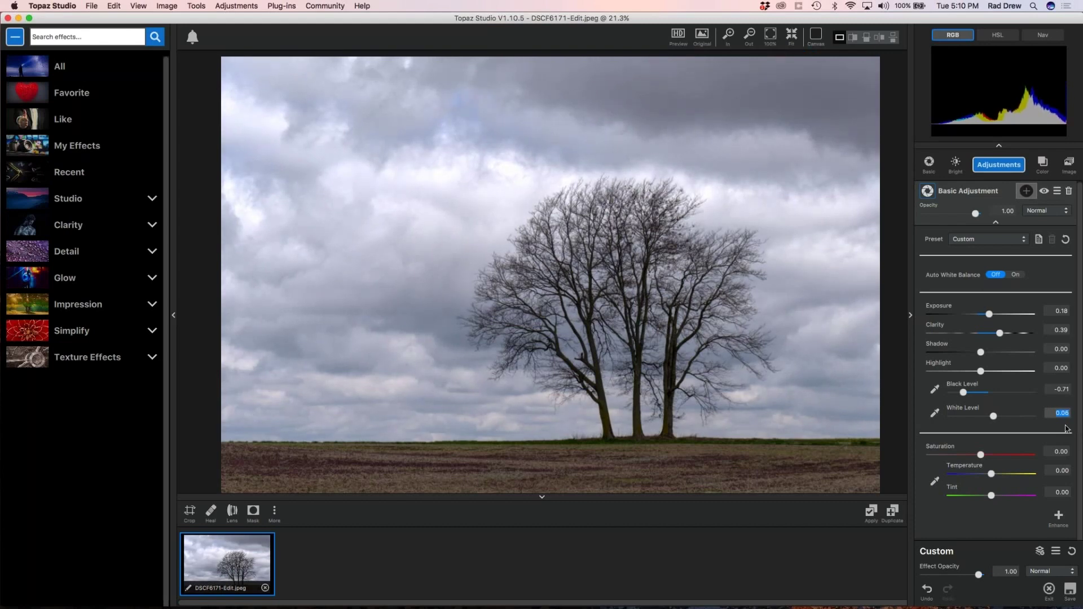
key(Down)
key(Down)
key(Down)
key(Down)
key(Down)
key(Down)
key(Up)
scroll(740, 406, down, 1)
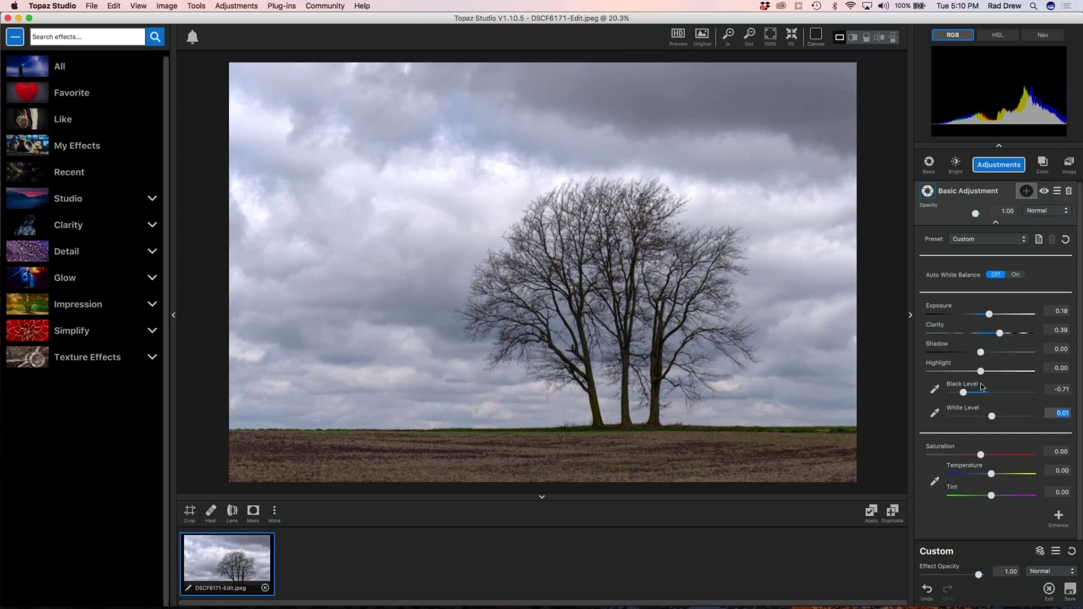
drag(965, 393, 962, 392)
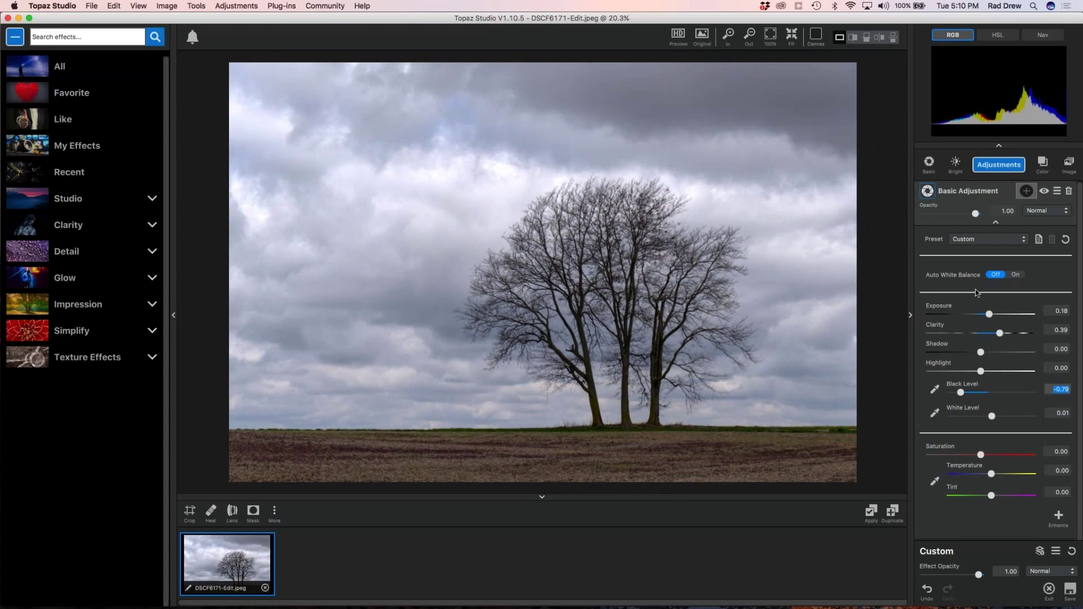
click(996, 223)
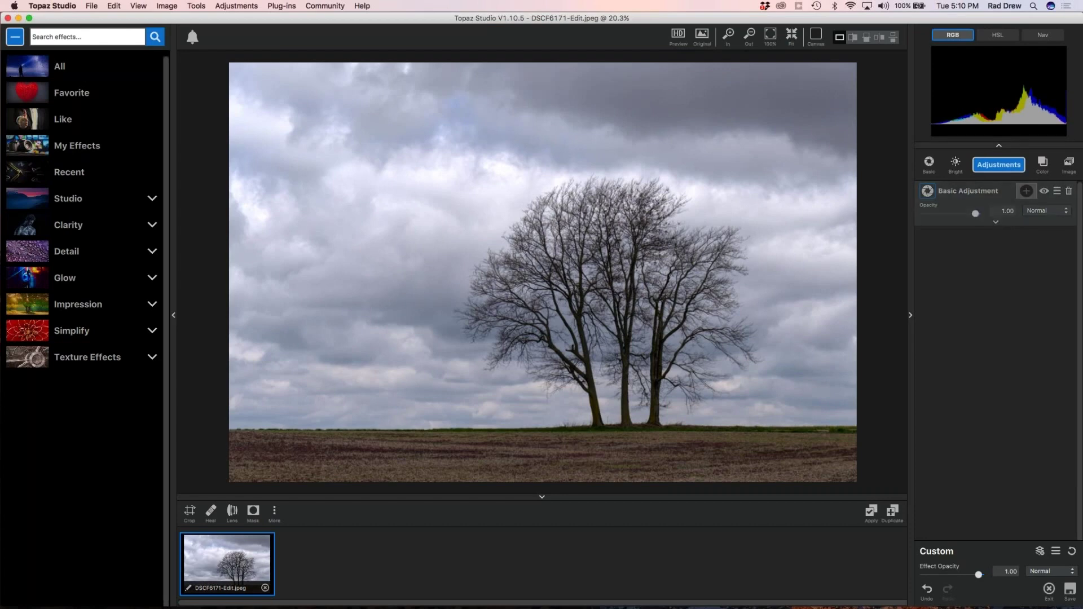
- Add a Dehaze layer with the Heavy Dehaze preset (Strength 0.35, Suppress Artifacts 0.05), then collapse it
click(999, 168)
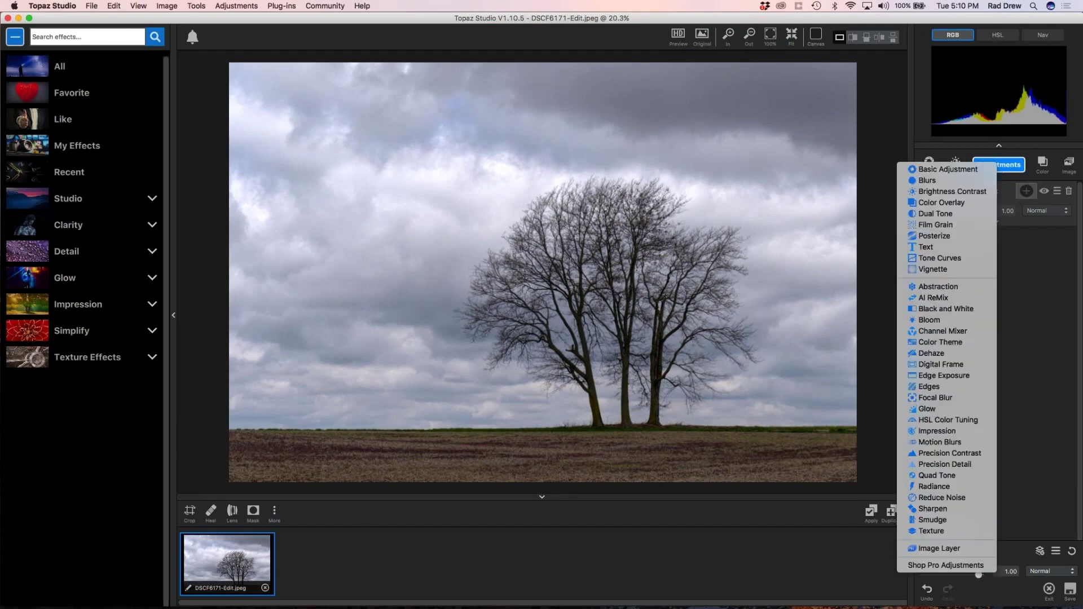
click(948, 355)
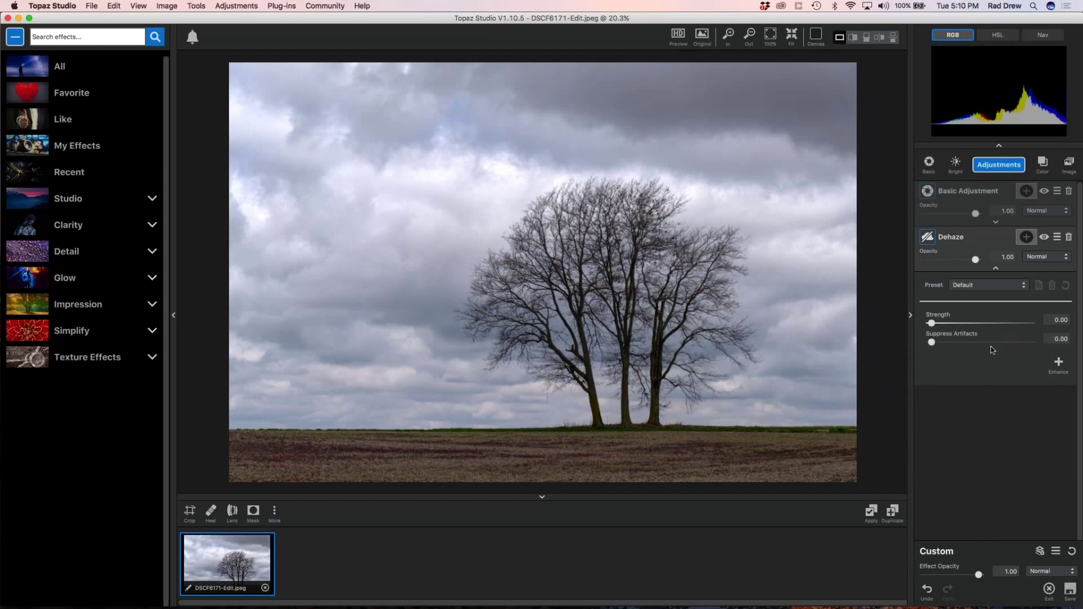
click(1025, 286)
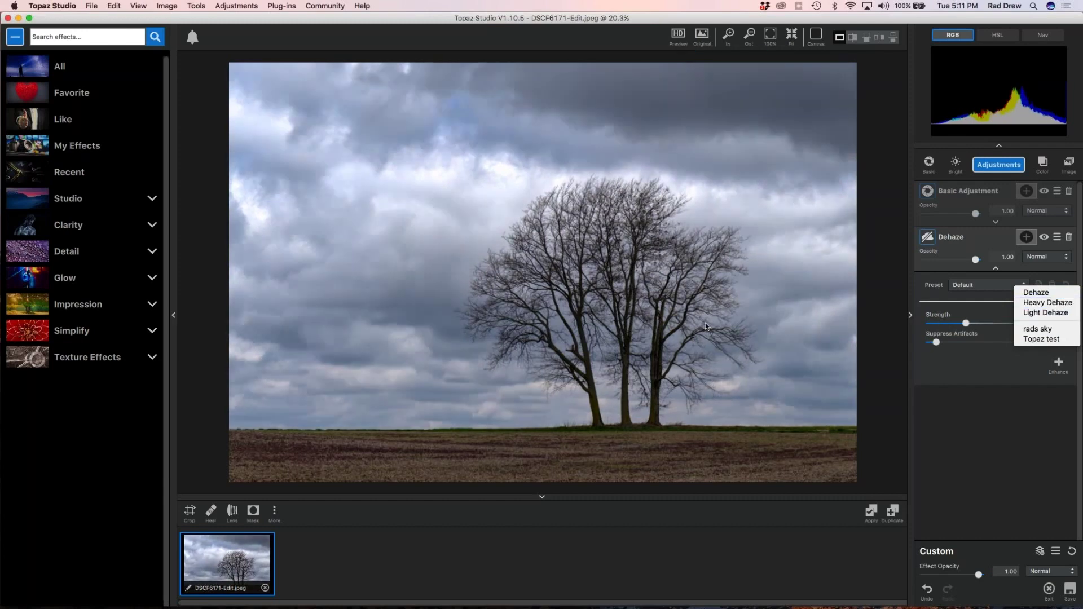
scroll(705, 323, up, 3)
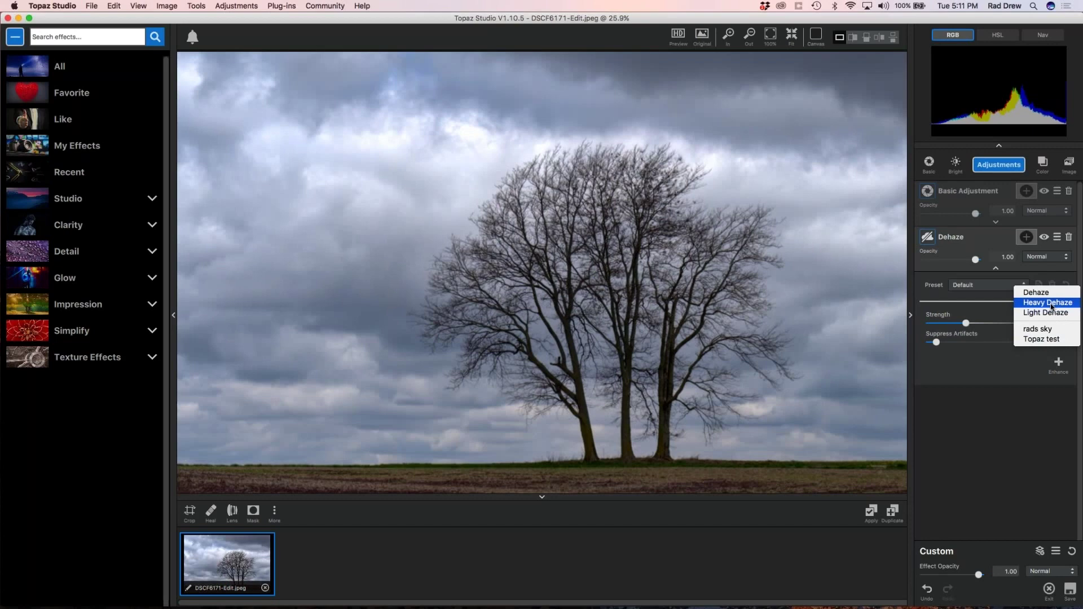
click(1050, 305)
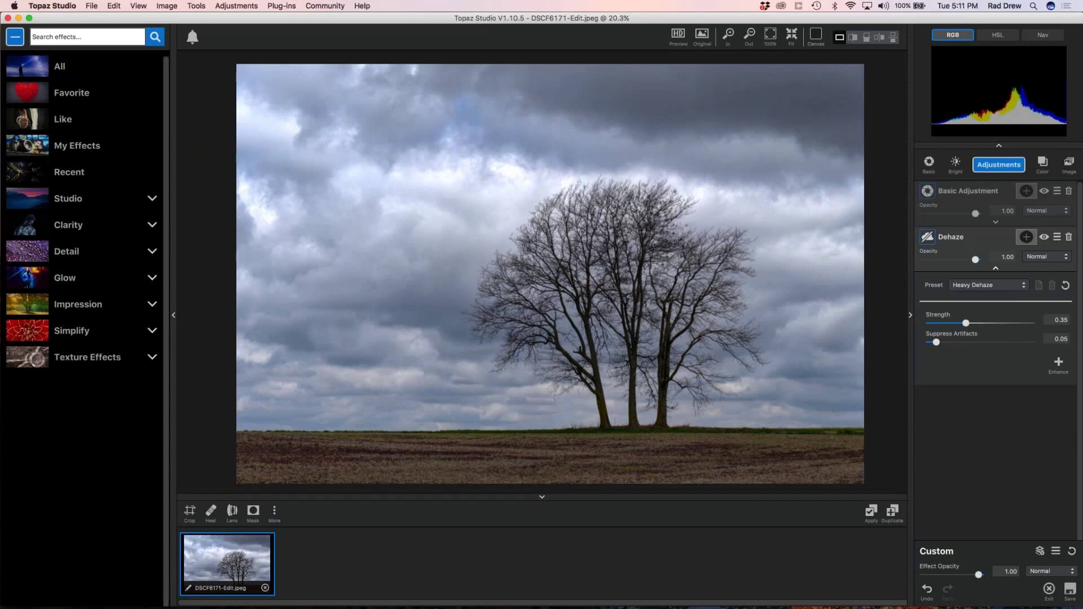
click(996, 268)
click(999, 164)
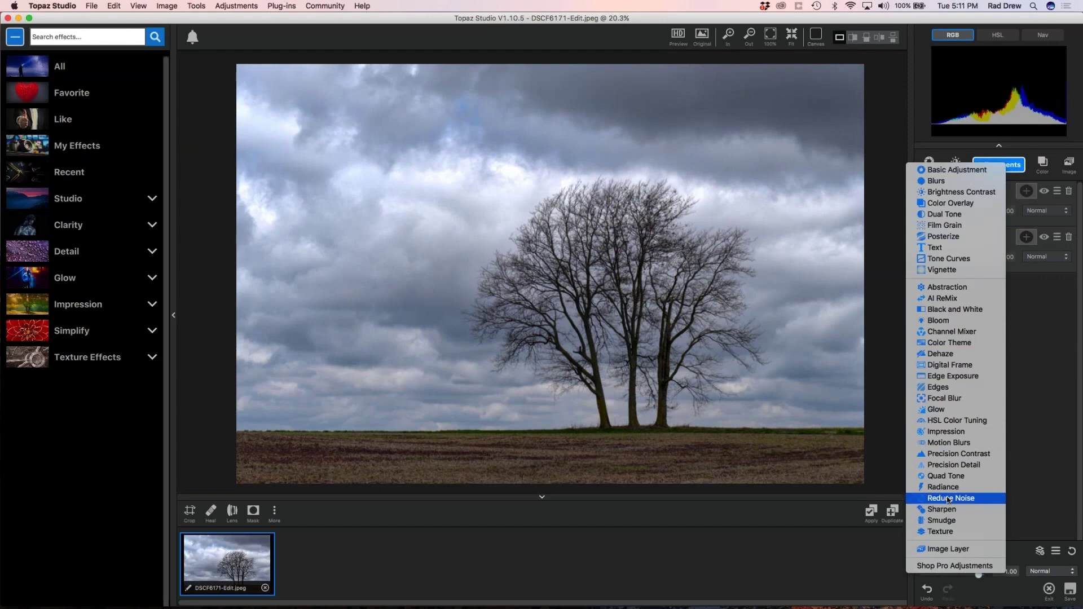
- Add a Reduce Noise layer with the Light Noise preset (Remove Noise 0.23, Fine Noise 0.30), then collapse it
click(944, 511)
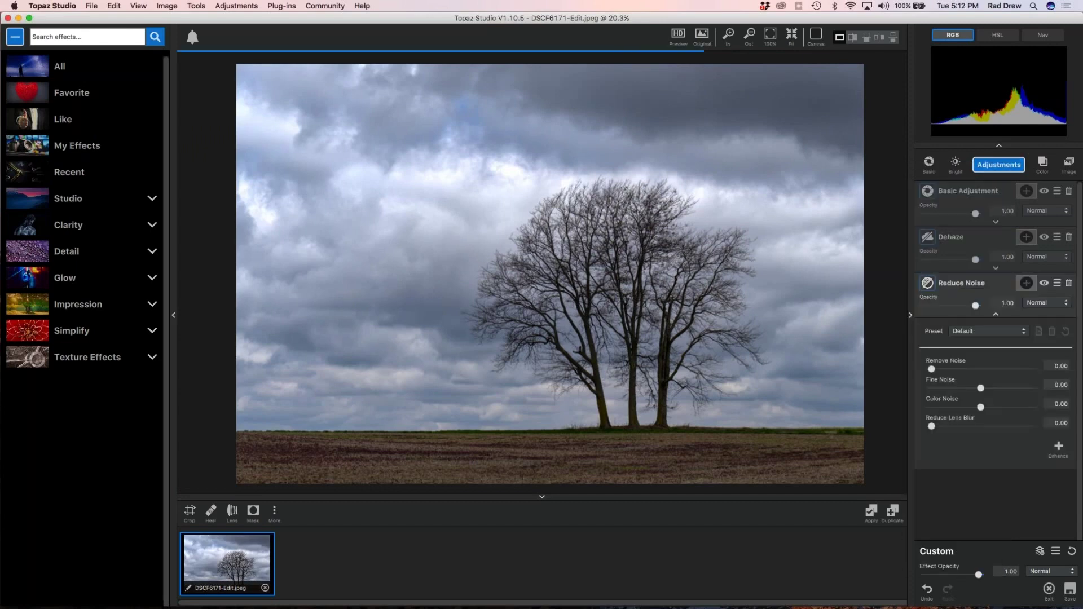
scroll(428, 249, up, 1)
scroll(427, 249, up, 5)
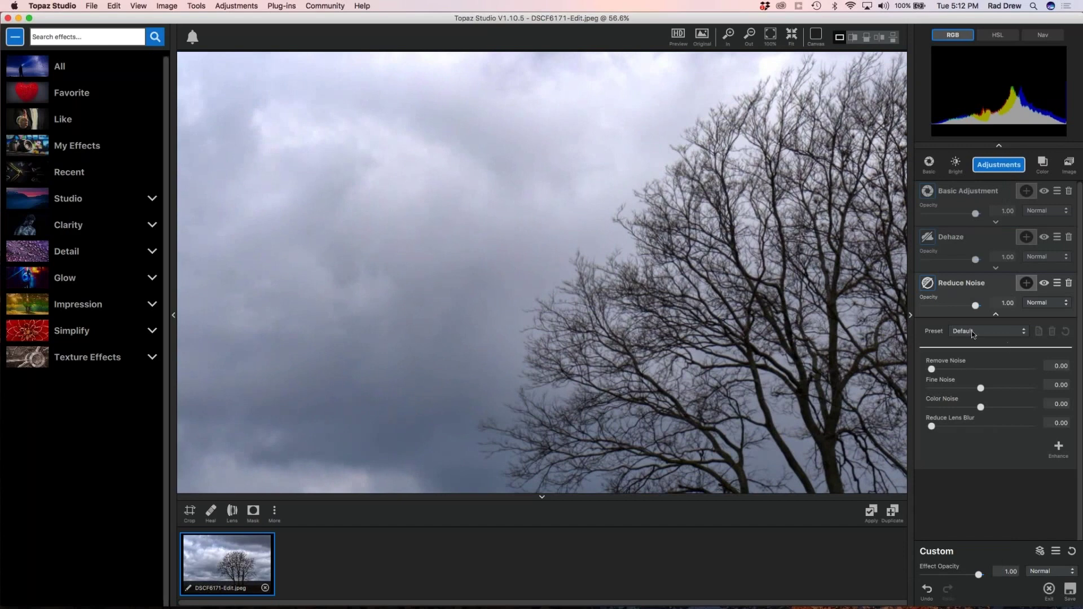
click(1023, 332)
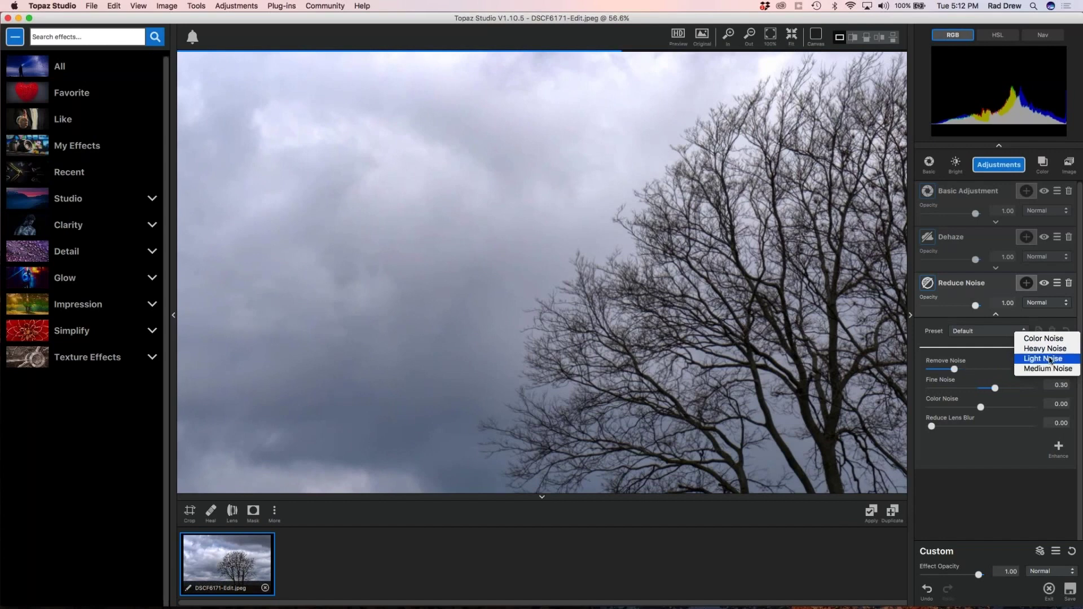
click(1063, 360)
scroll(704, 277, down, 2)
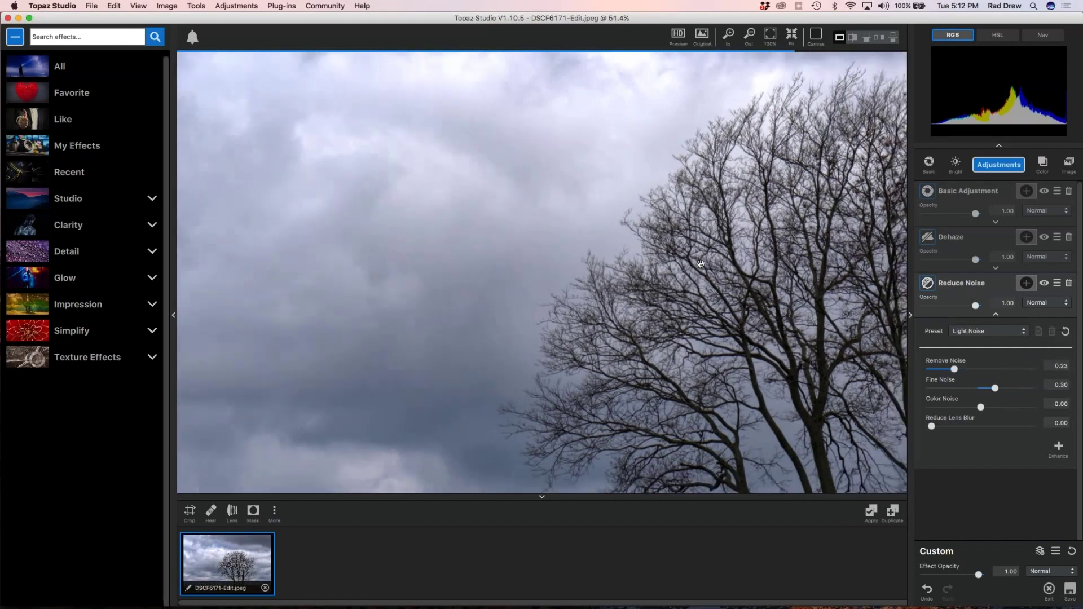
scroll(704, 278, down, 3)
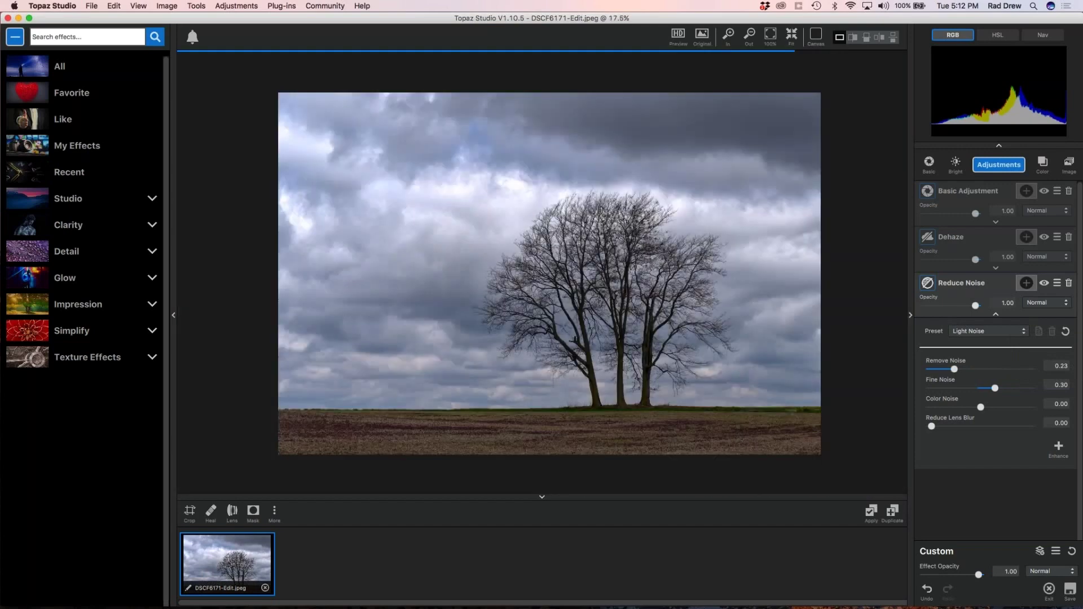
click(996, 316)
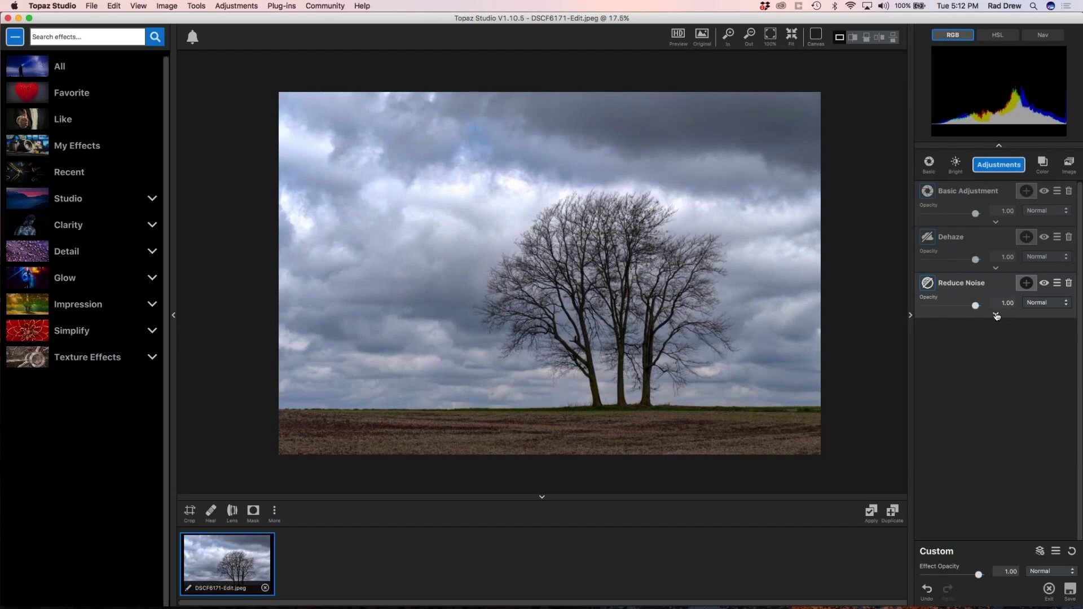
- Toggle Original to check the edit against the unedited photo, then bring up the Adjustments list
click(765, 348)
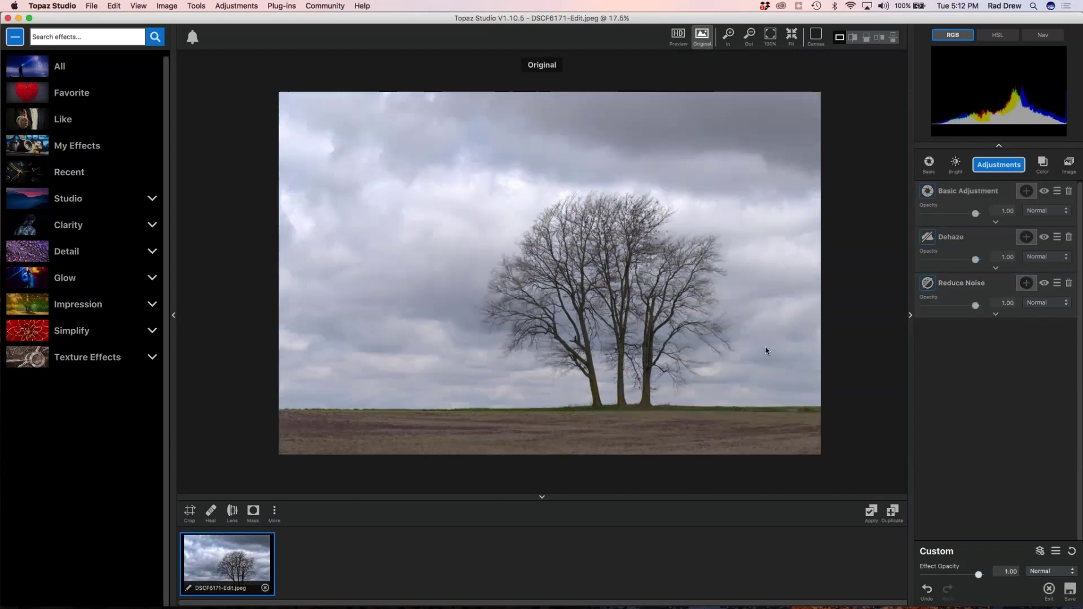
click(765, 350)
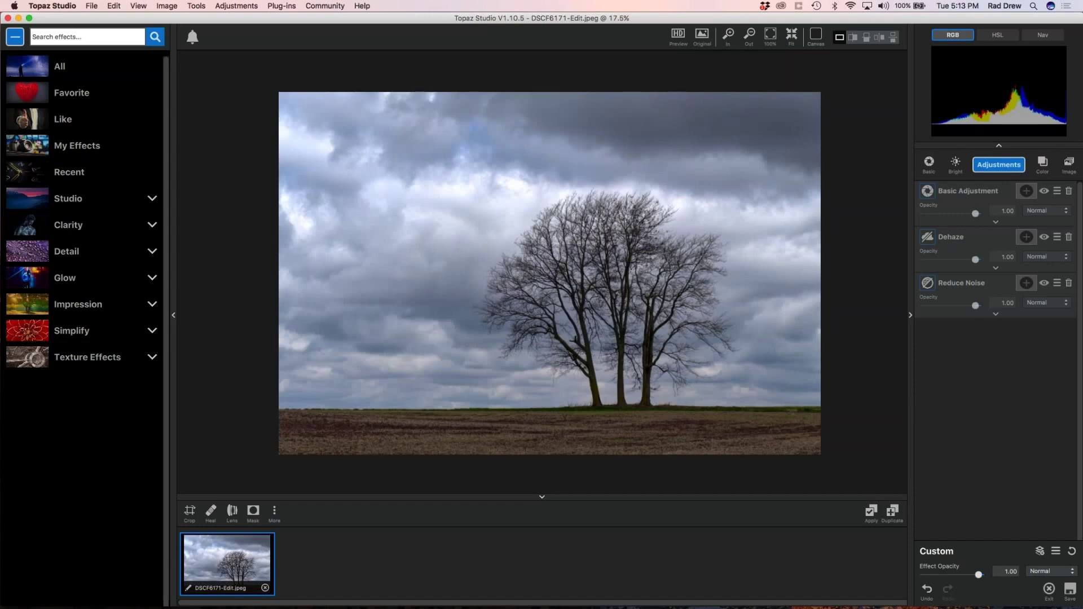
click(1001, 167)
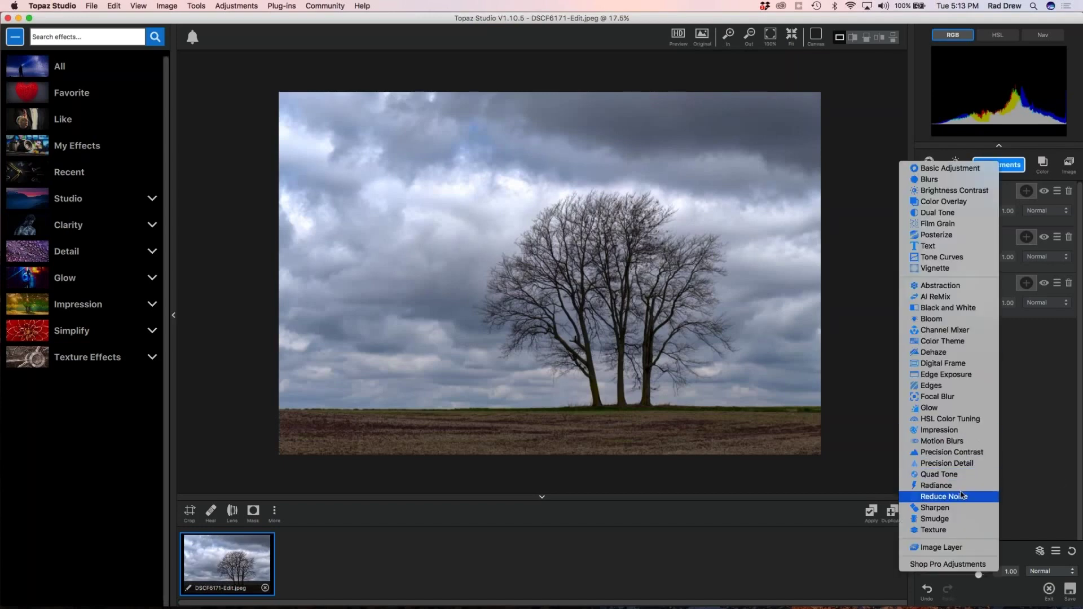
- Add a Precision Contrast layer with the Details preset (Micro 0.75, Low 0.65, Medium 0.45, High -0.50)
click(952, 453)
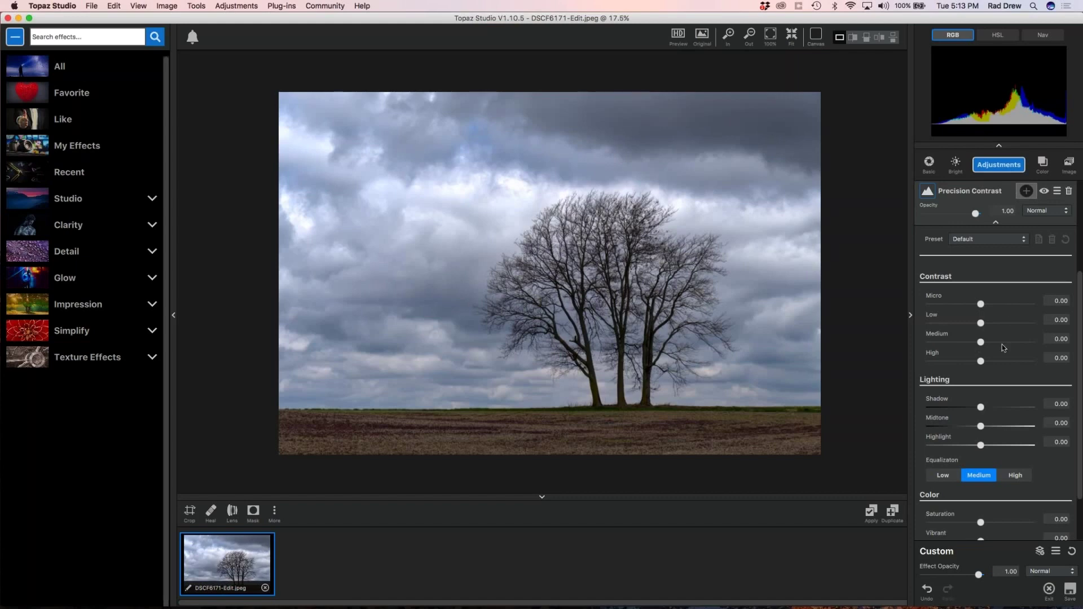
scroll(614, 303, up, 2)
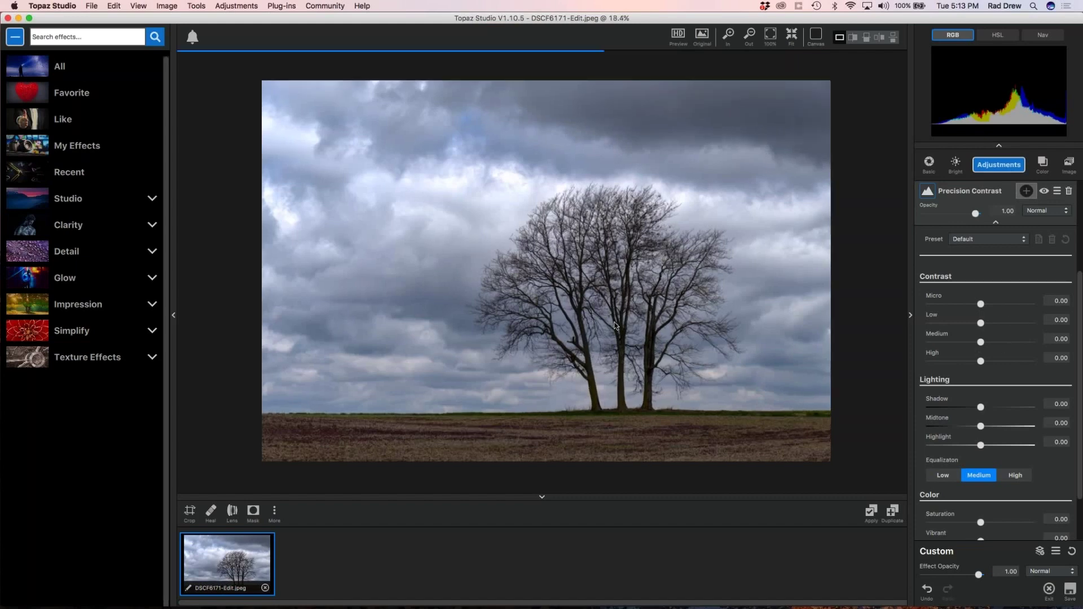
scroll(696, 307, up, 1)
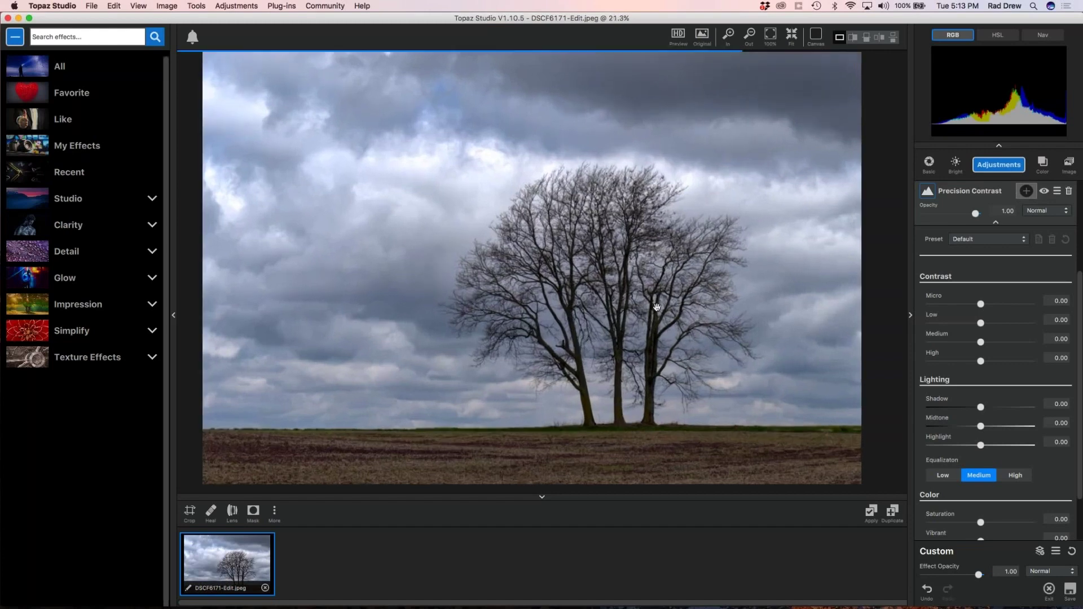
scroll(656, 314, up, 3)
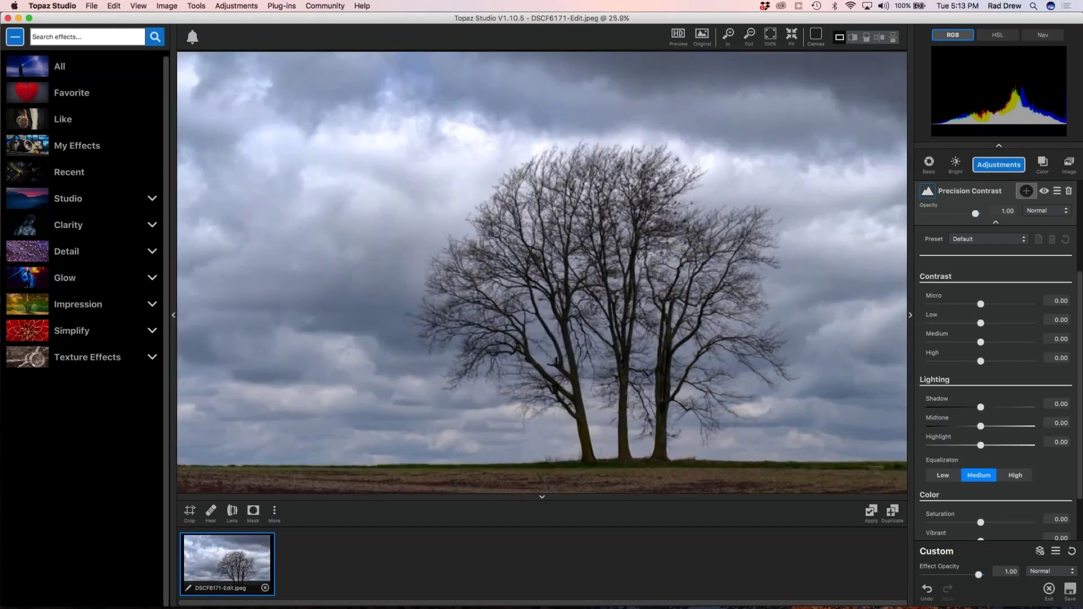
click(1023, 240)
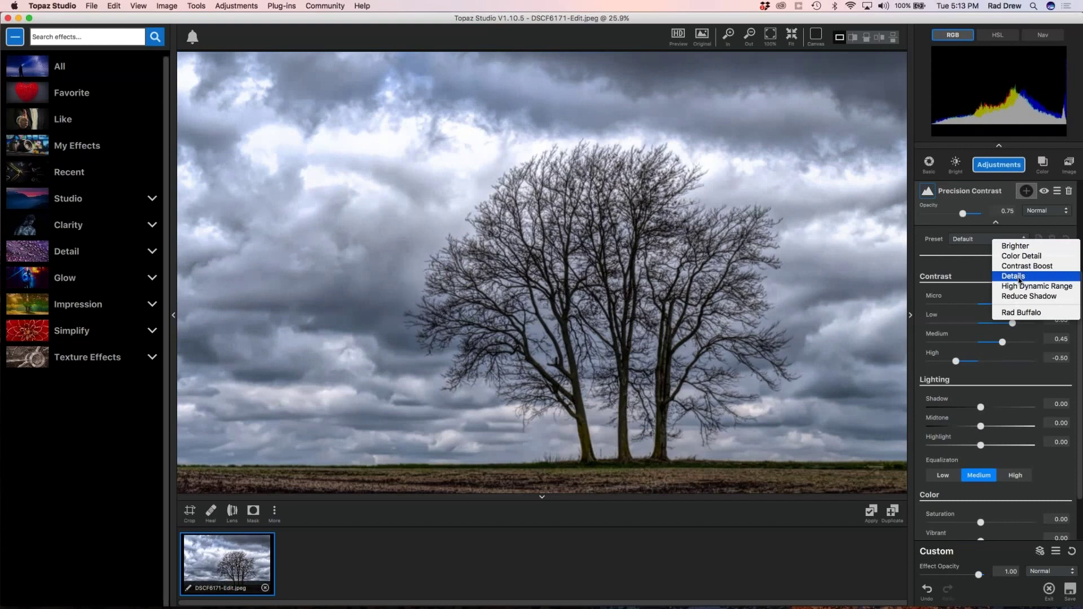
click(1020, 277)
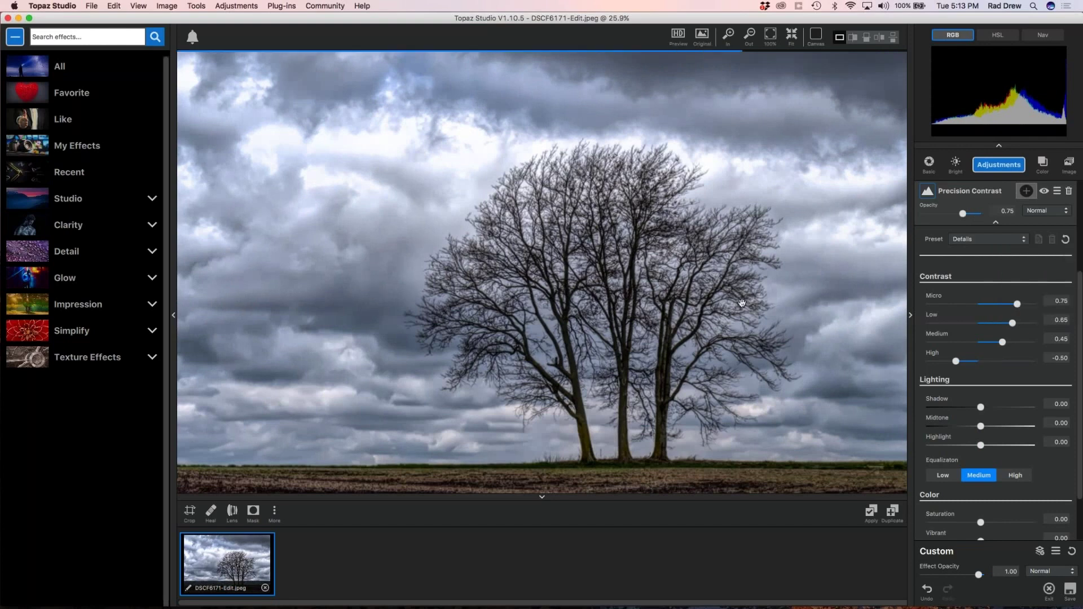
key(super+0)
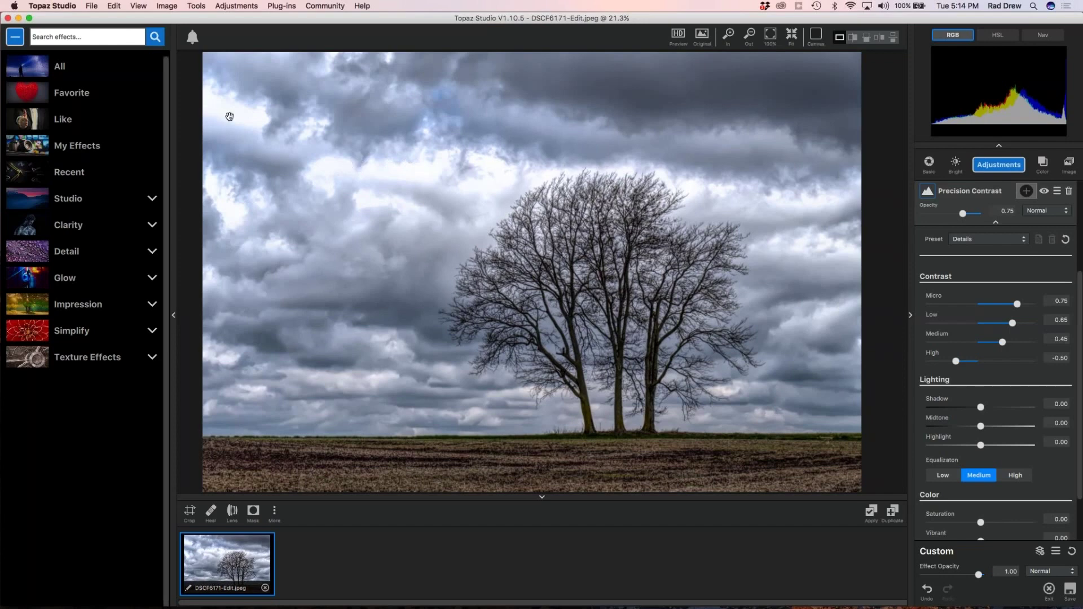
scroll(1022, 434, down, 1)
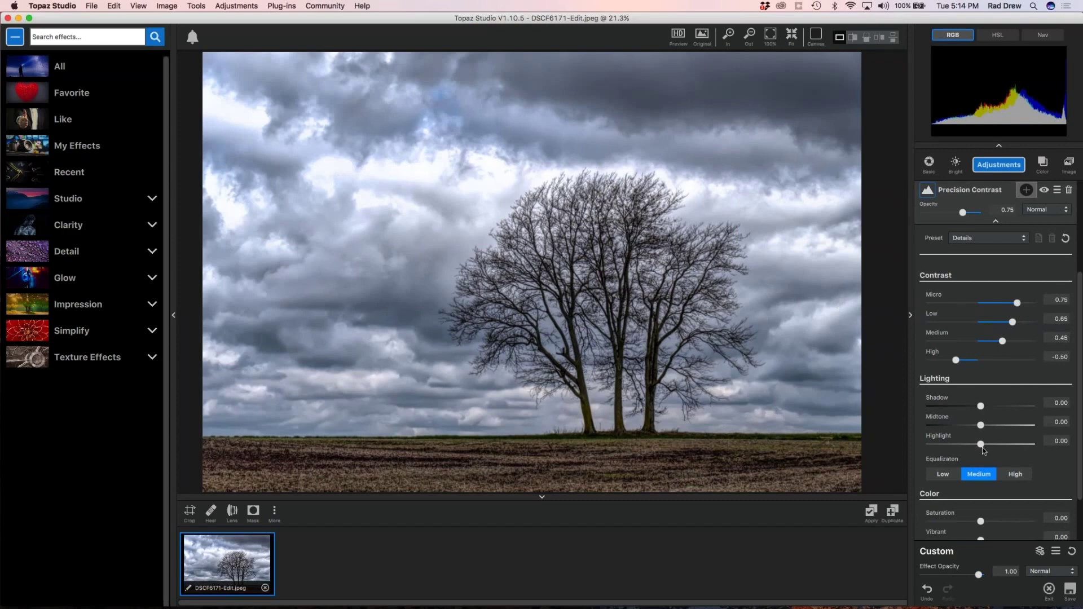
- Set Precision Contrast lighting to Shadow -0.68, Midtone -0.40 and Highlight -0.69
drag(981, 444, 936, 445)
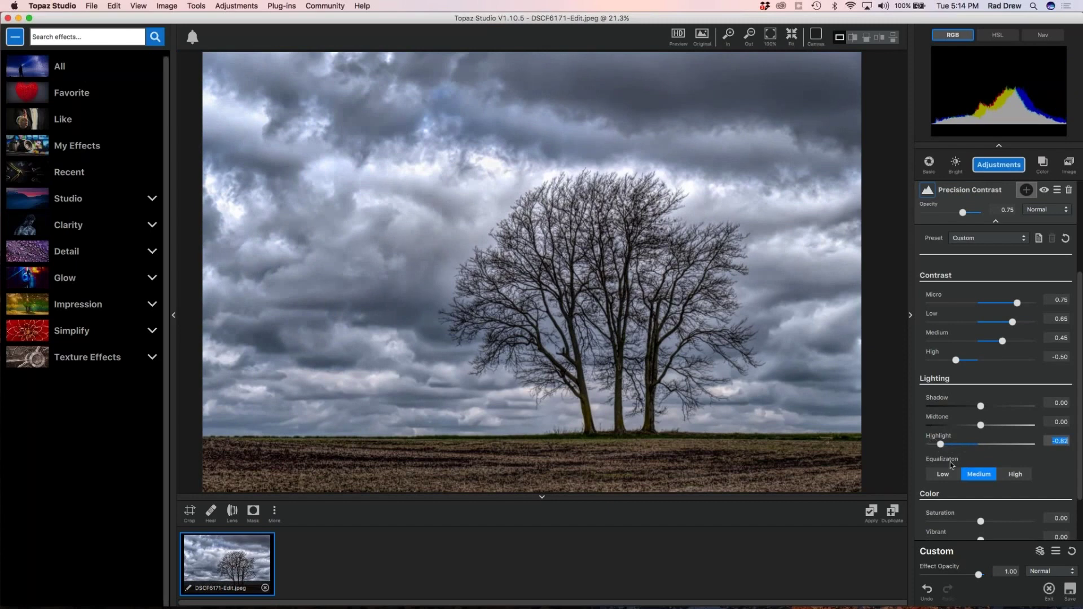
drag(941, 445, 935, 446)
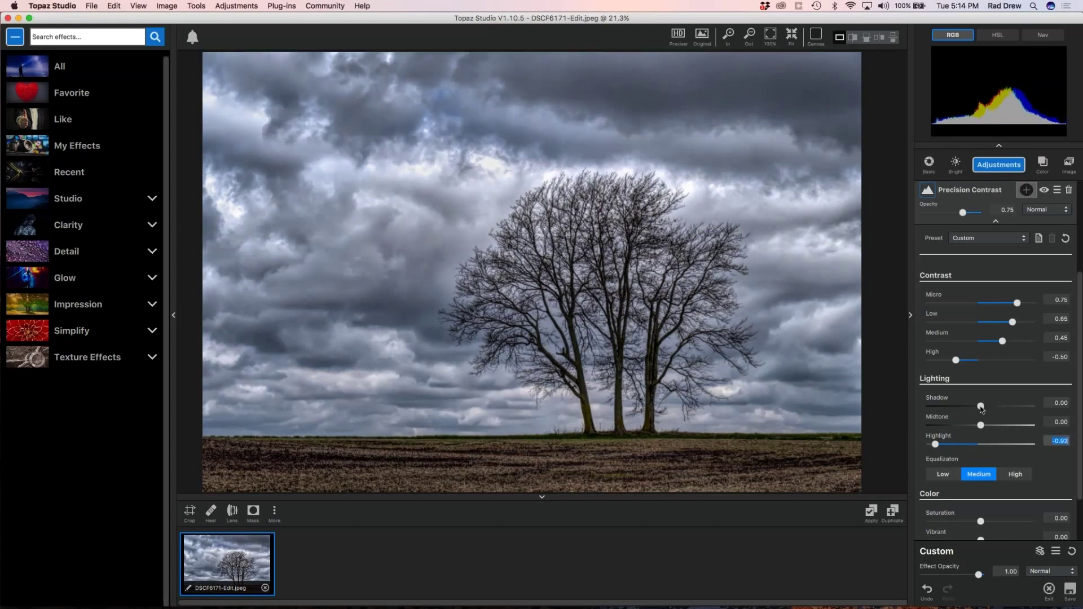
drag(981, 407, 959, 407)
drag(980, 424, 962, 434)
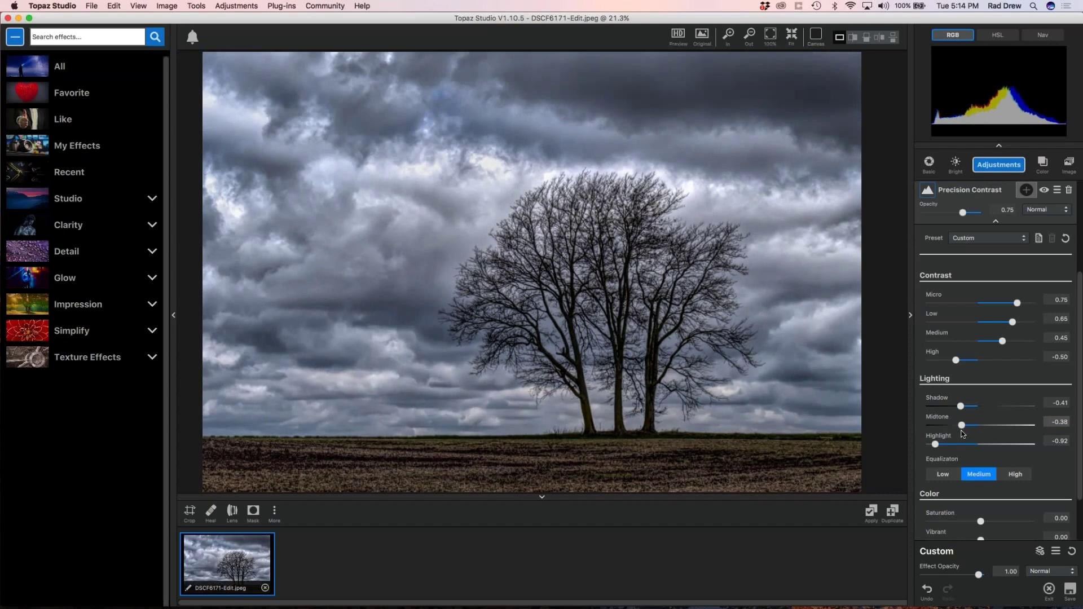
click(960, 431)
drag(962, 411, 990, 411)
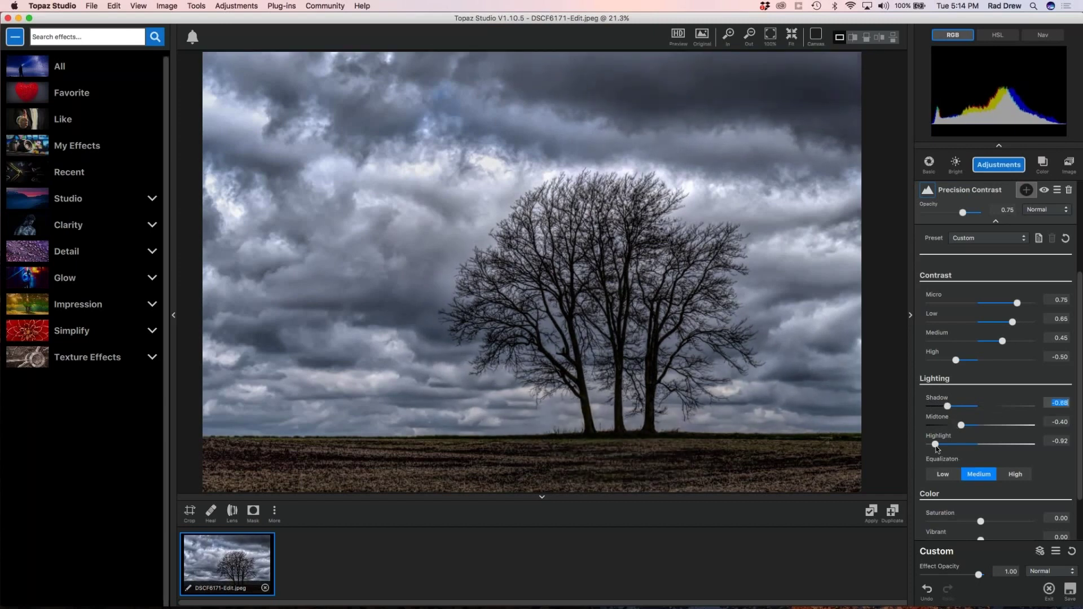
drag(936, 446, 952, 446)
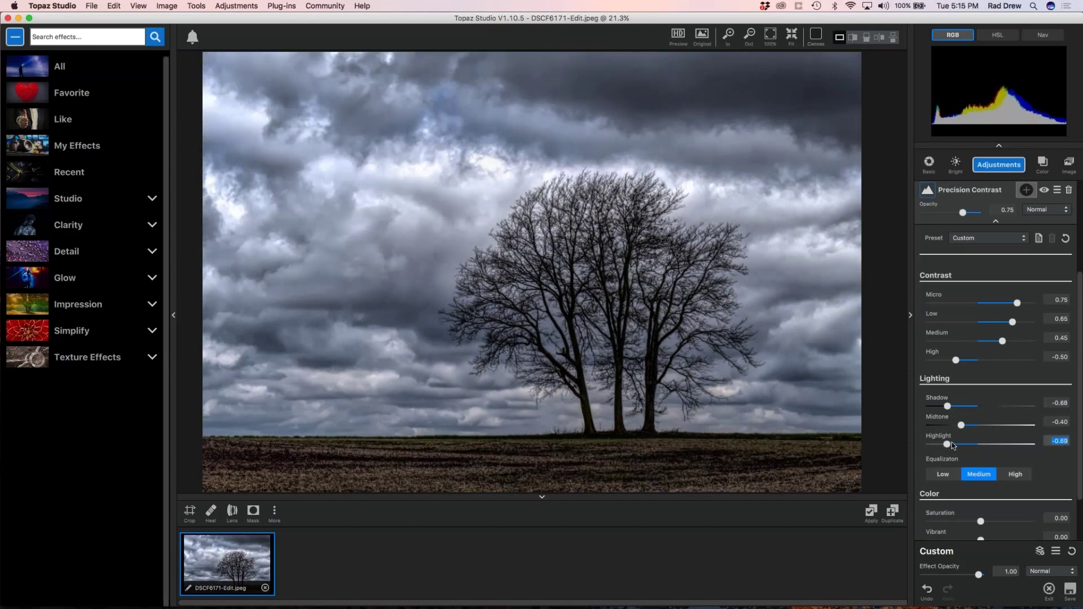
scroll(567, 297, down, 1)
scroll(567, 297, up, 1)
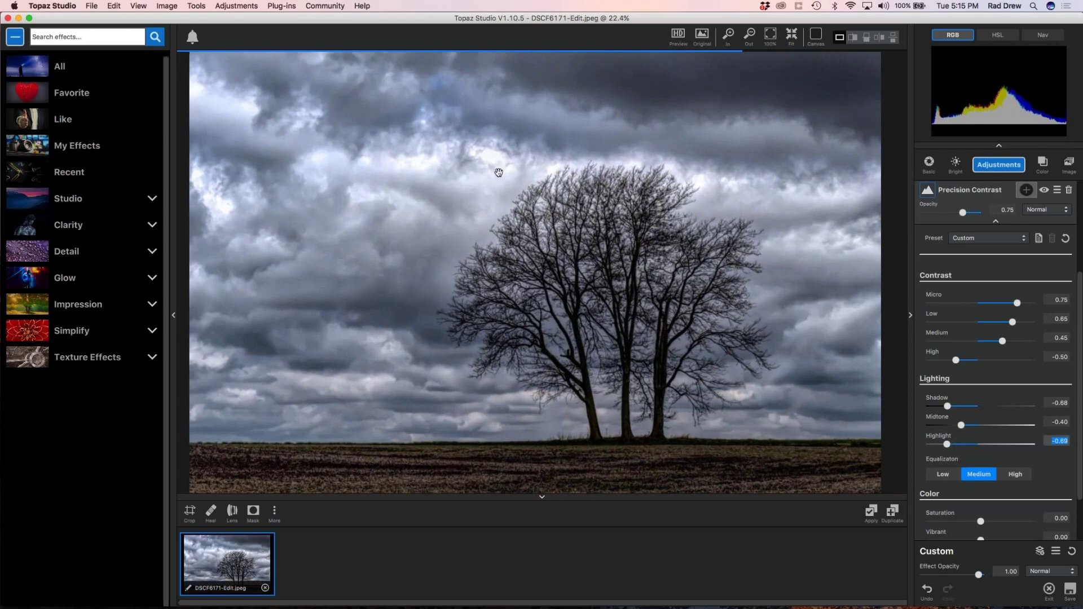
scroll(496, 169, down, 1)
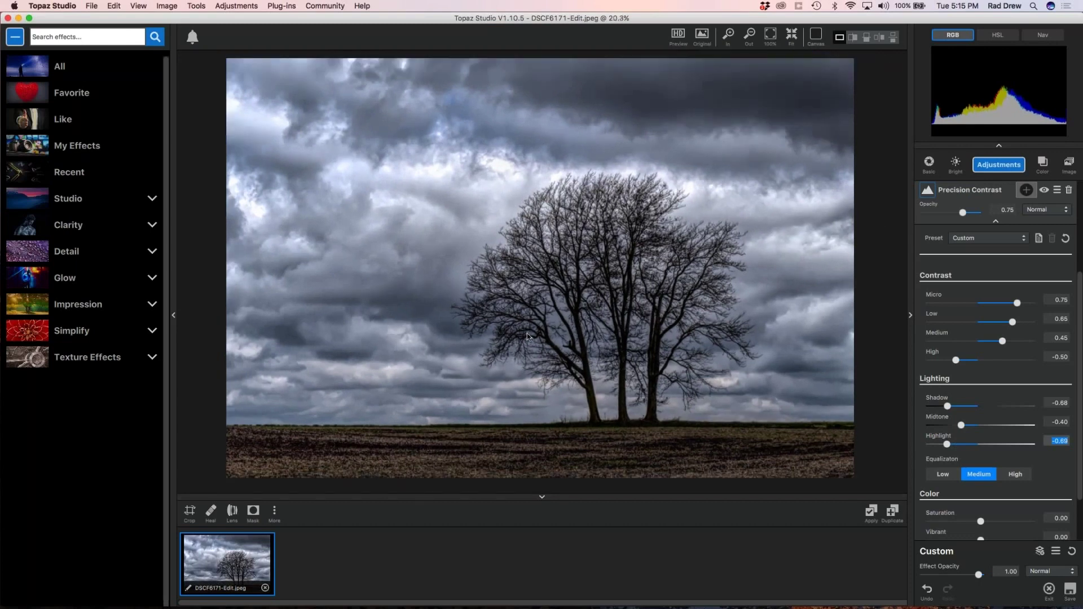
scroll(530, 337, down, 1)
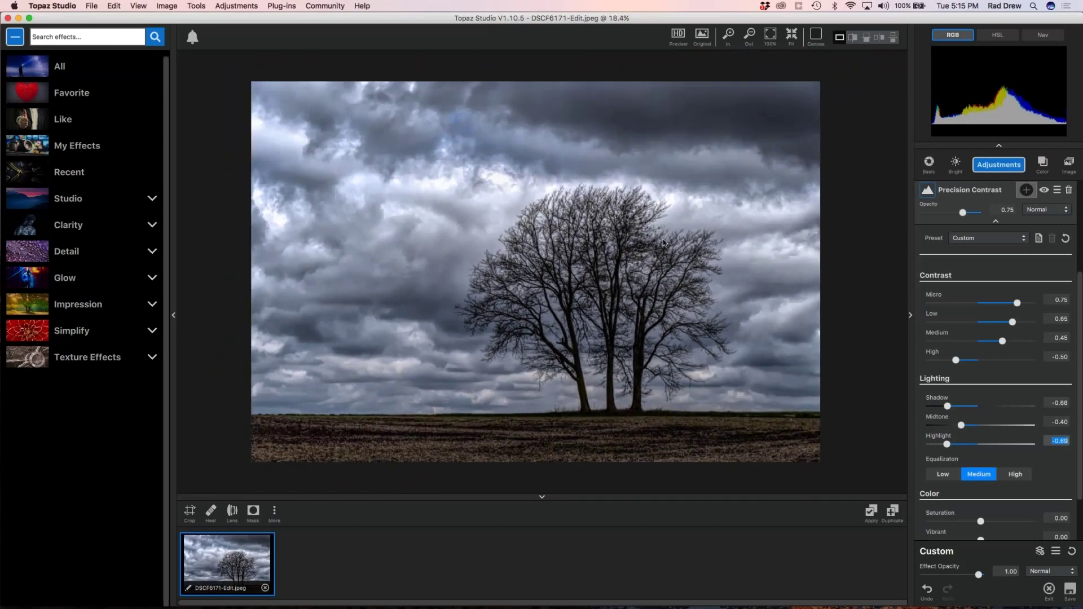
scroll(1013, 434, down, 1)
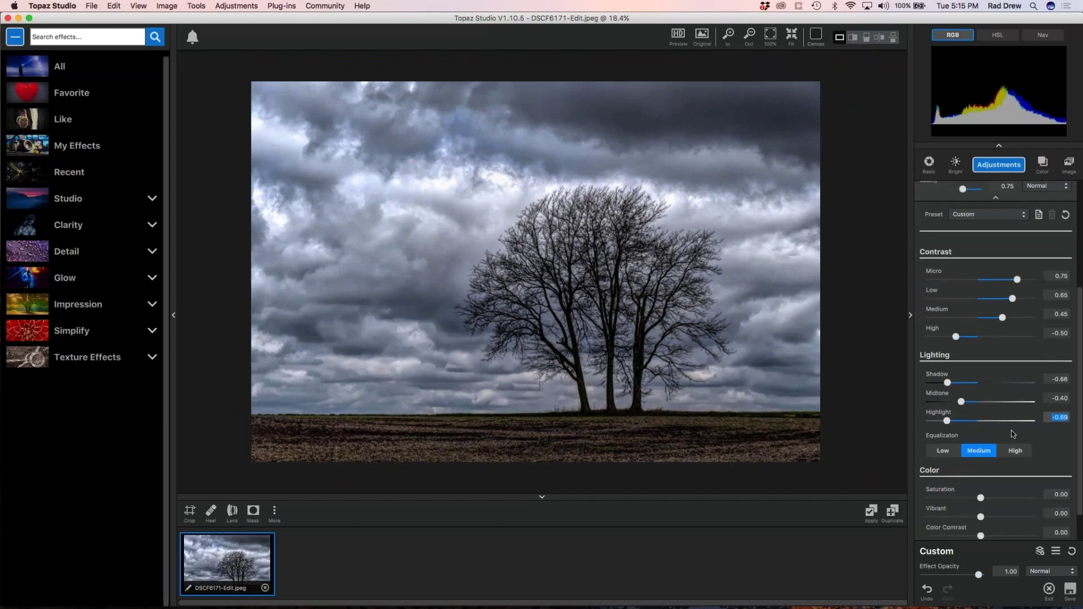
- Raise Vibrant to 0.15 and Saturation to about 0.08 in the Color section
scroll(1013, 434, down, 1)
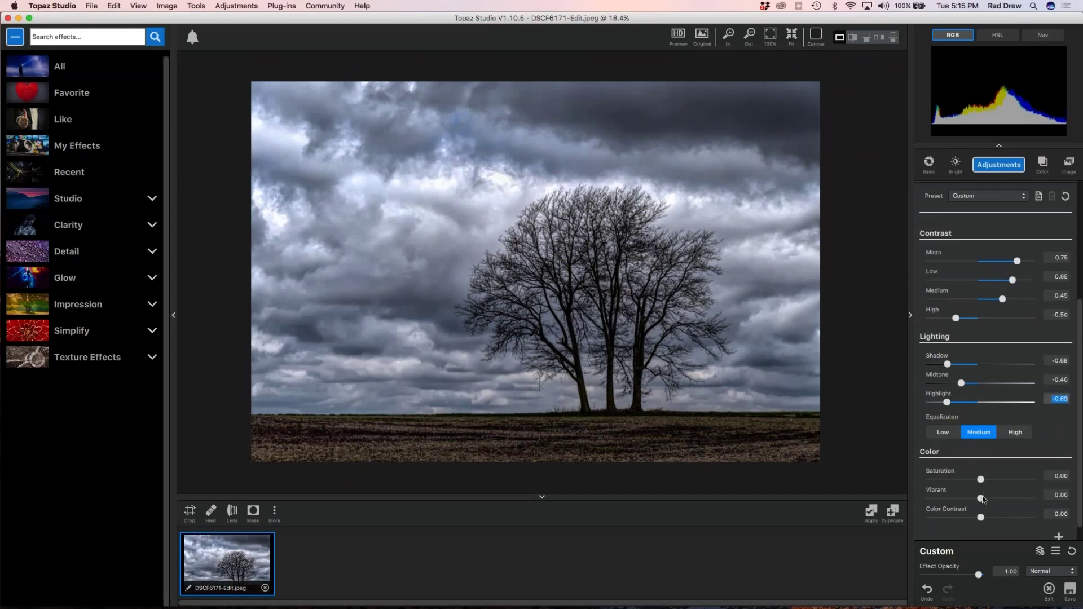
drag(981, 498, 987, 499)
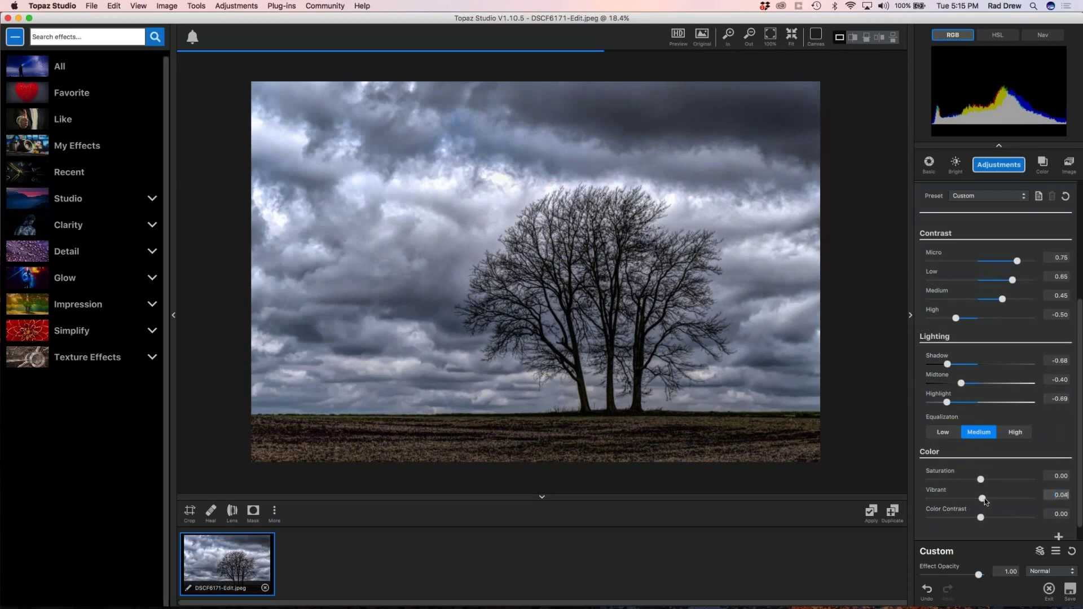
click(981, 480)
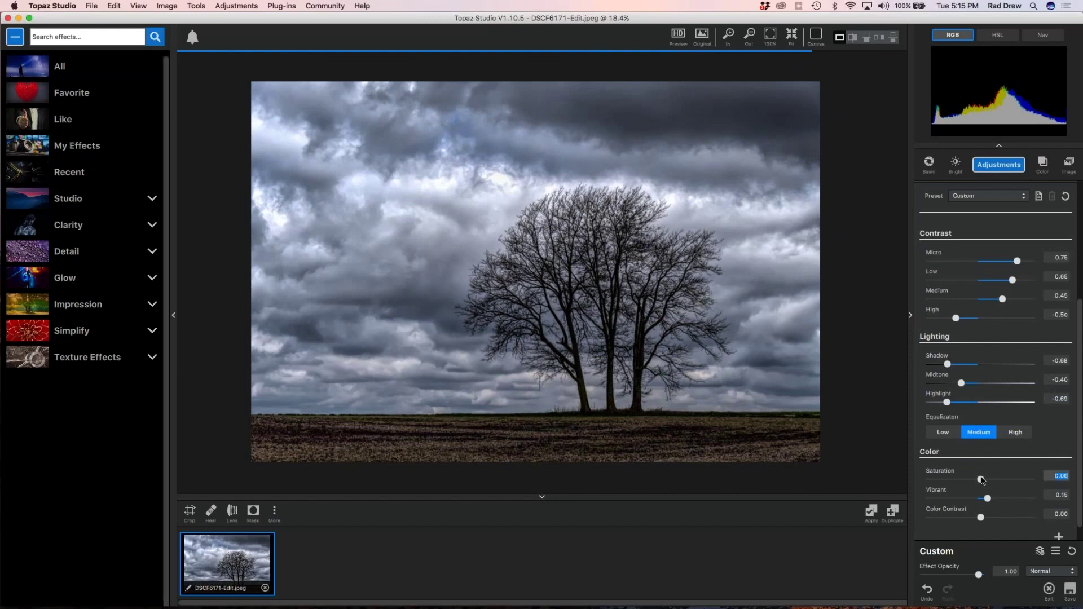
drag(982, 480, 986, 480)
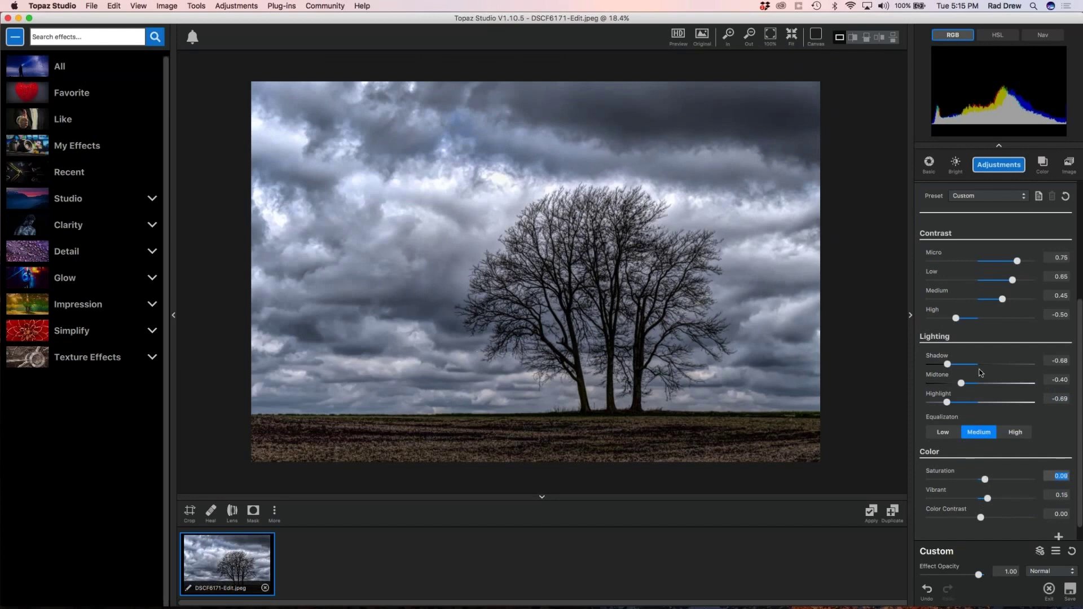
scroll(1016, 338, up, 3)
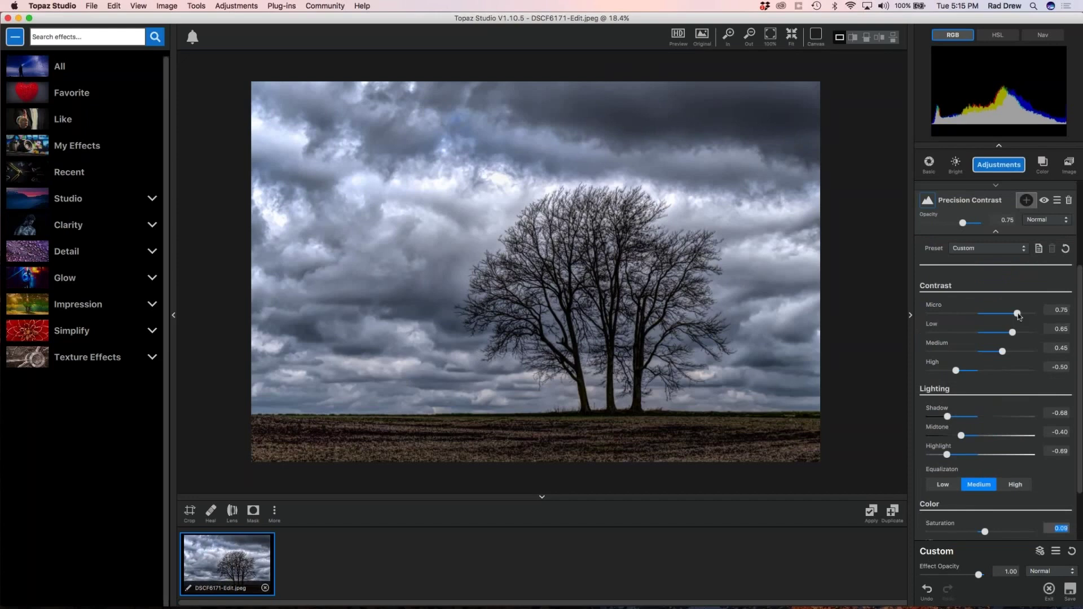
- Set Micro contrast to -0.16, Low to -0.29 and Medium to 0.40, leaving High at -0.50
drag(1019, 316, 1005, 318)
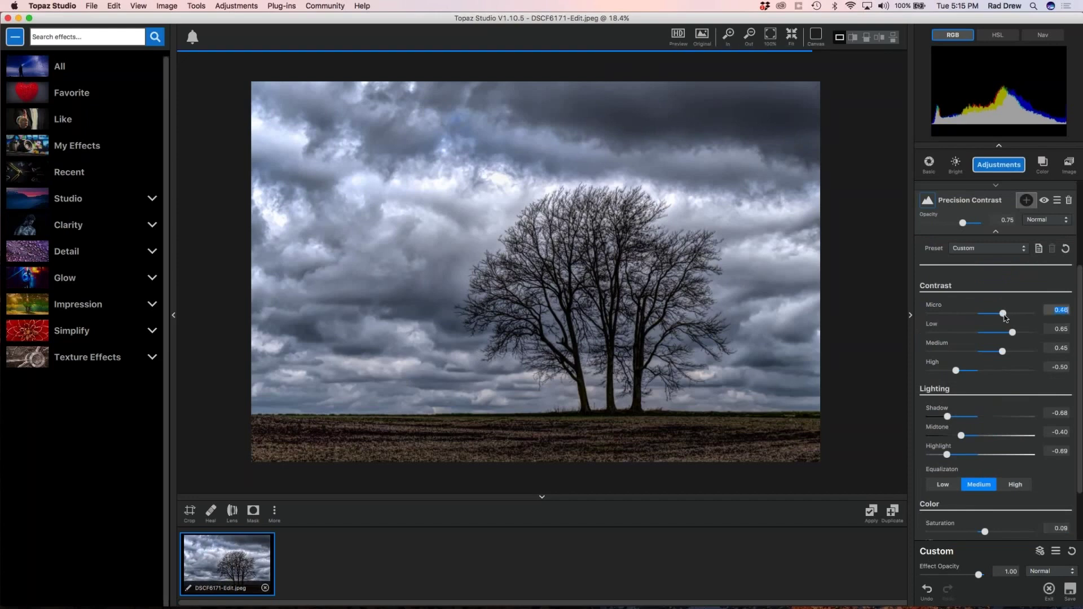
drag(1012, 332, 961, 321)
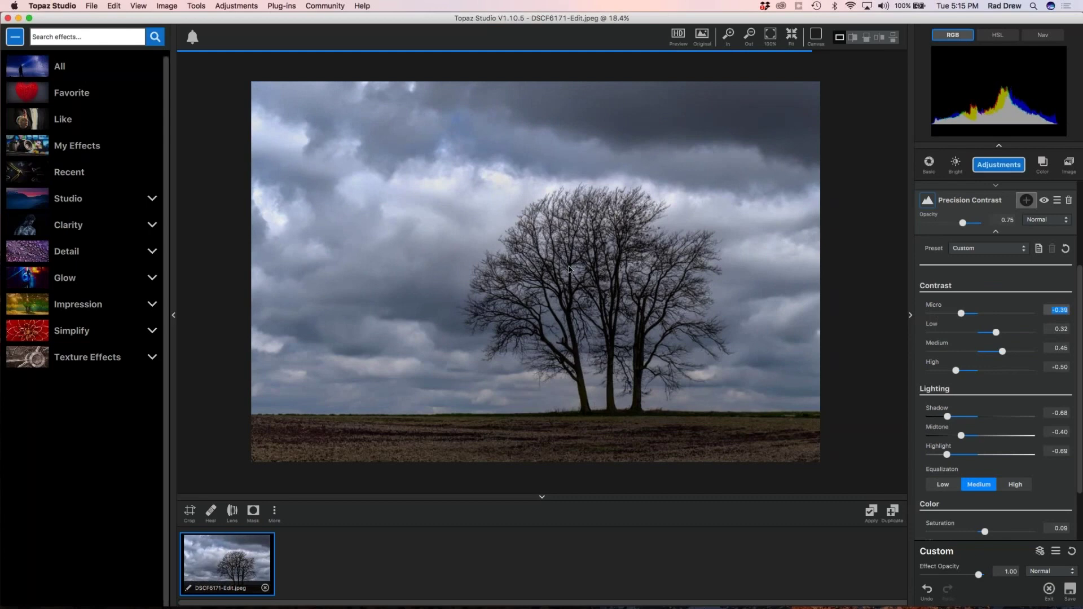
drag(961, 313, 965, 335)
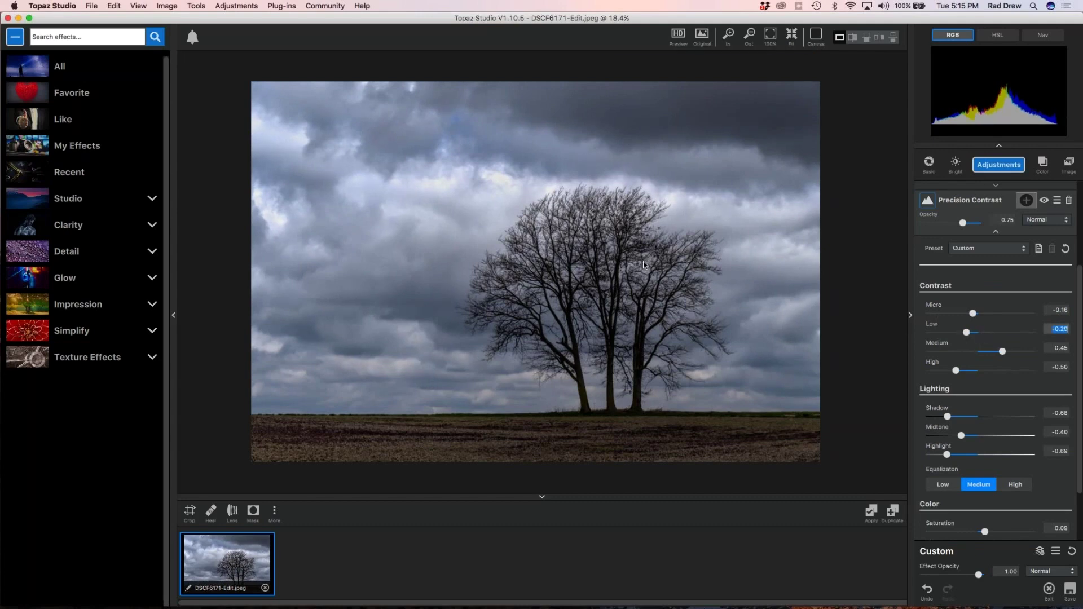
drag(1002, 351, 1001, 351)
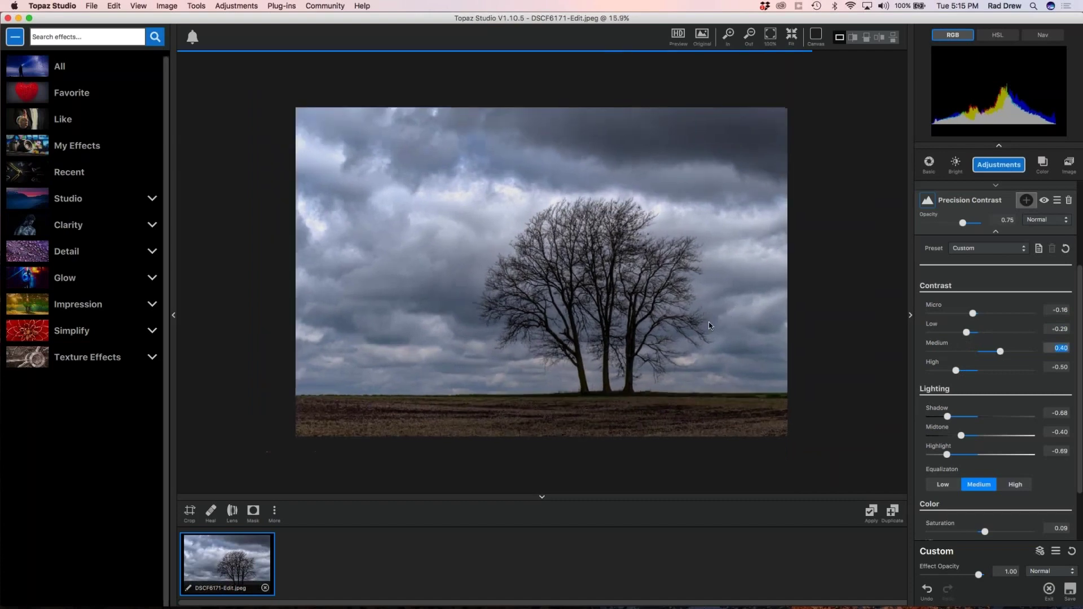
scroll(1017, 344, up, 5)
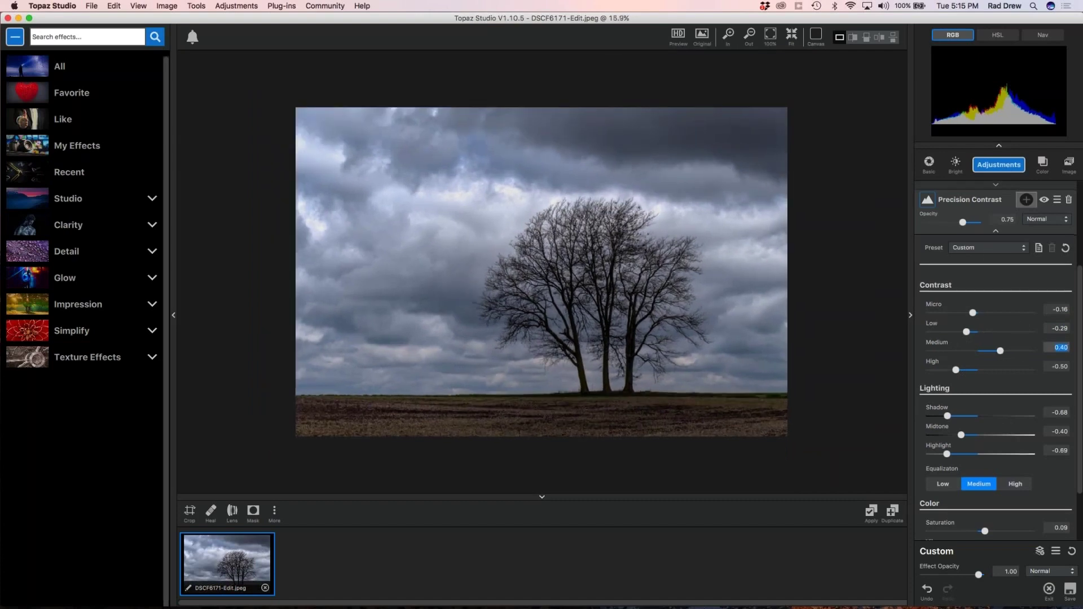
- Collapse Precision Contrast, apply the edits as a new image, and open DSCF6171-Edit-1.jpeg from the filmstrip
click(996, 348)
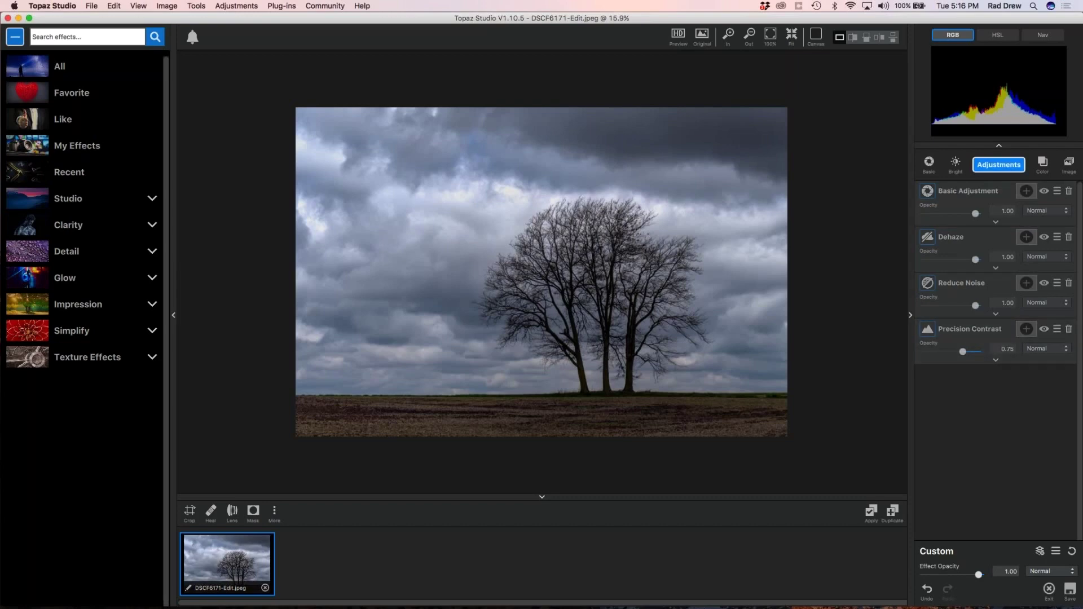
click(871, 511)
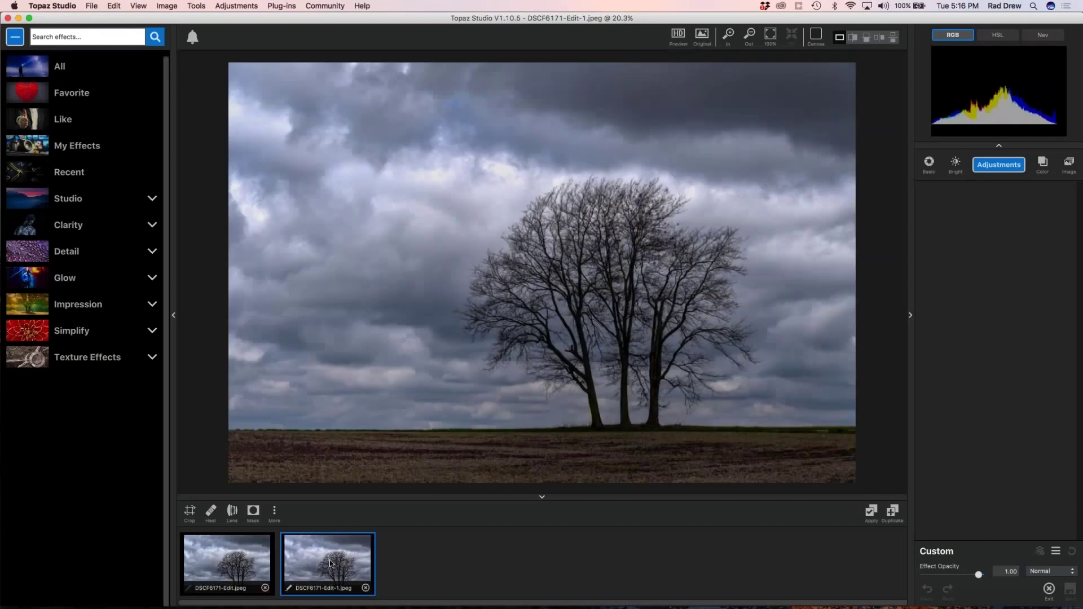
click(221, 557)
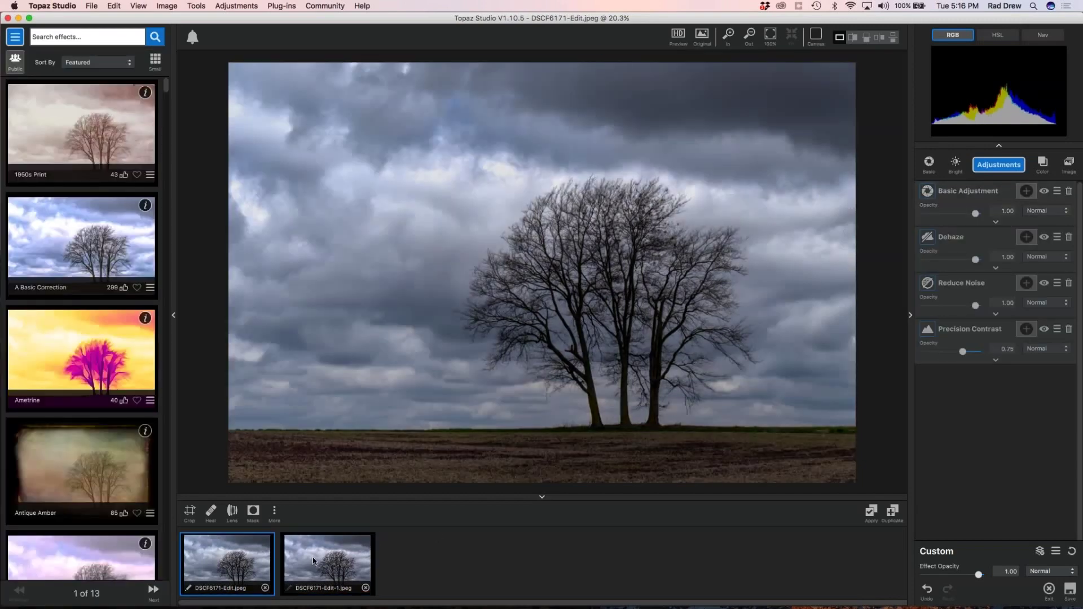
click(314, 560)
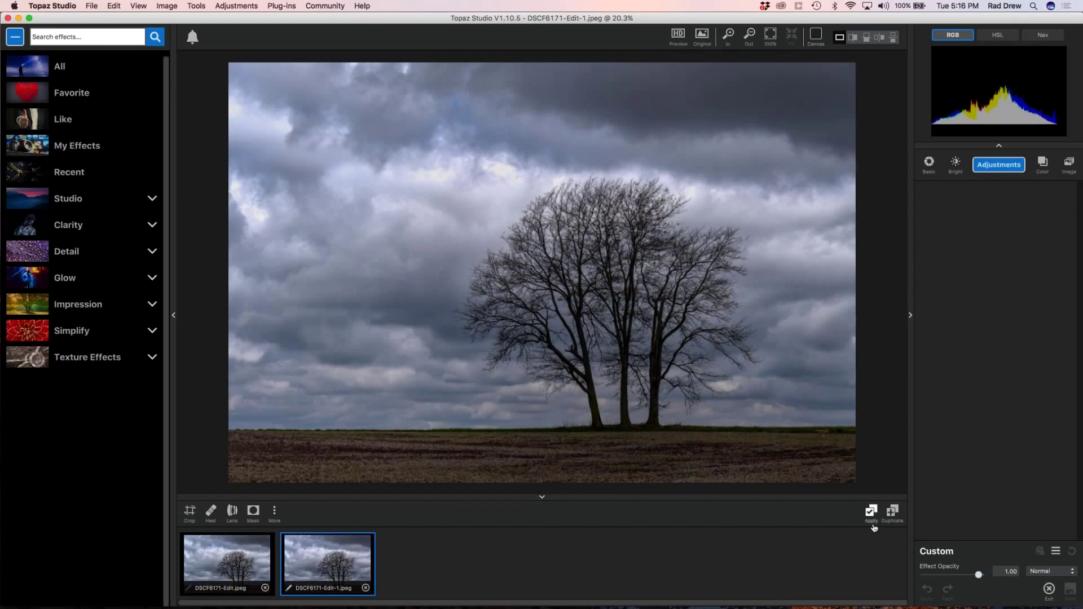
click(57, 7)
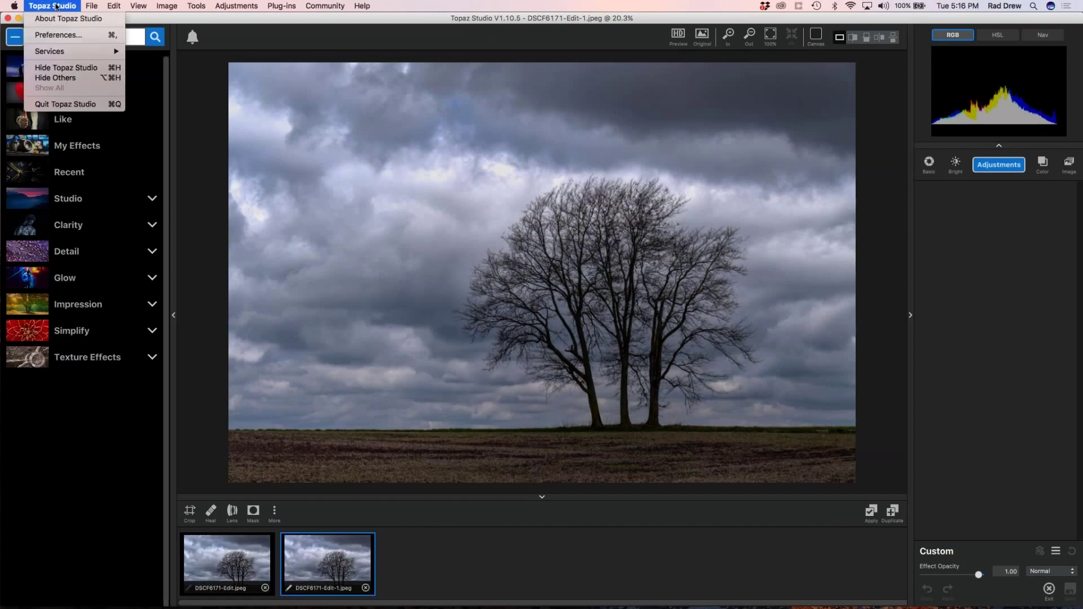
click(59, 35)
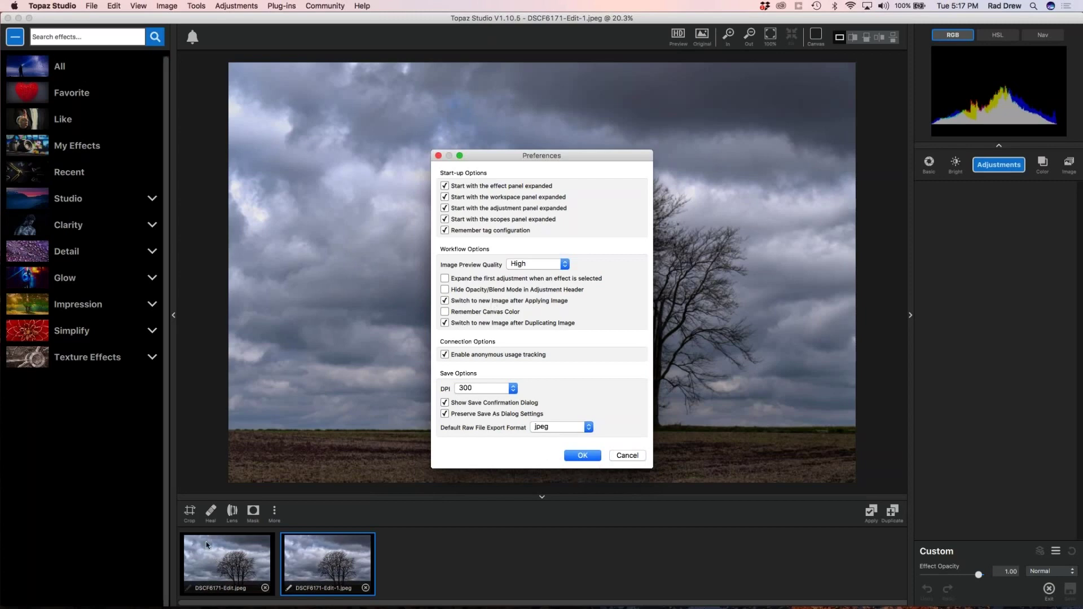
click(590, 457)
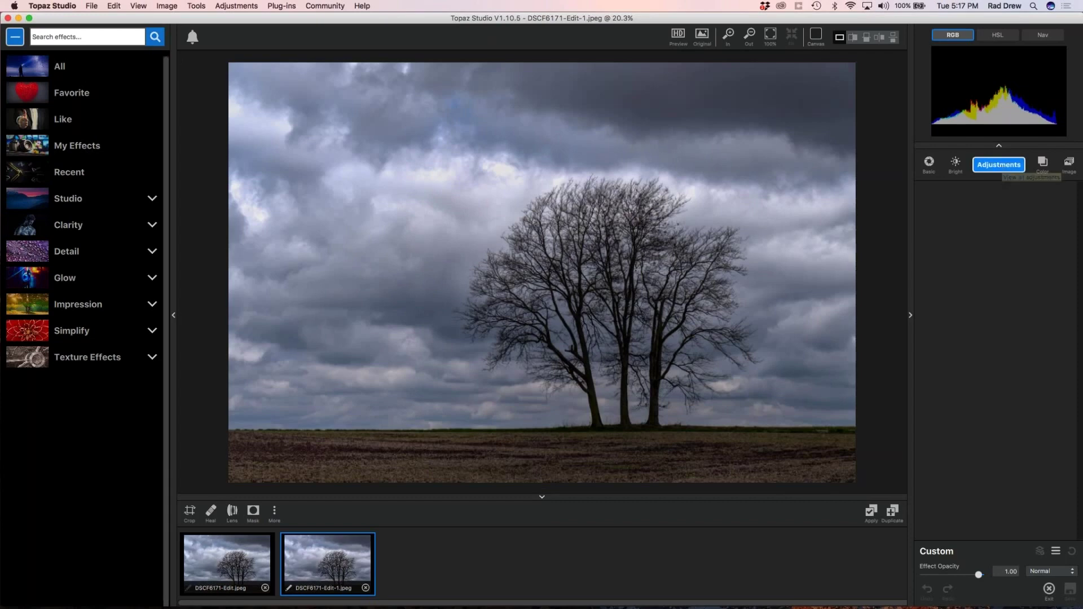
- Add an HSL Color Tuning layer, Default preset, to DSCF6171-Edit-1.jpeg
click(1001, 167)
click(952, 421)
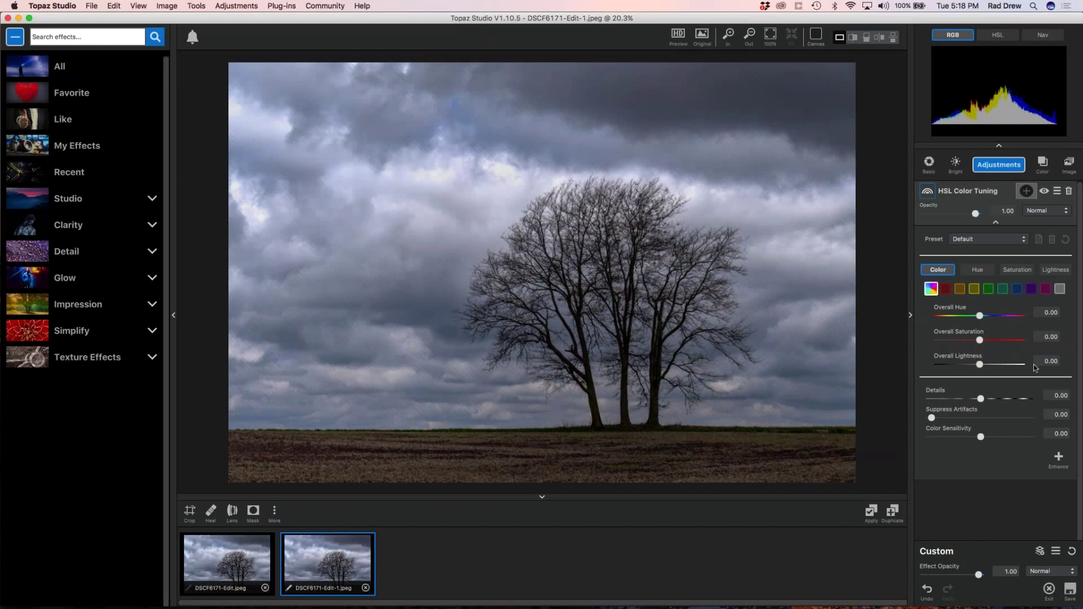
- Tune the reds: lighten them and set red saturation to 0.52
click(947, 290)
drag(980, 365, 1035, 368)
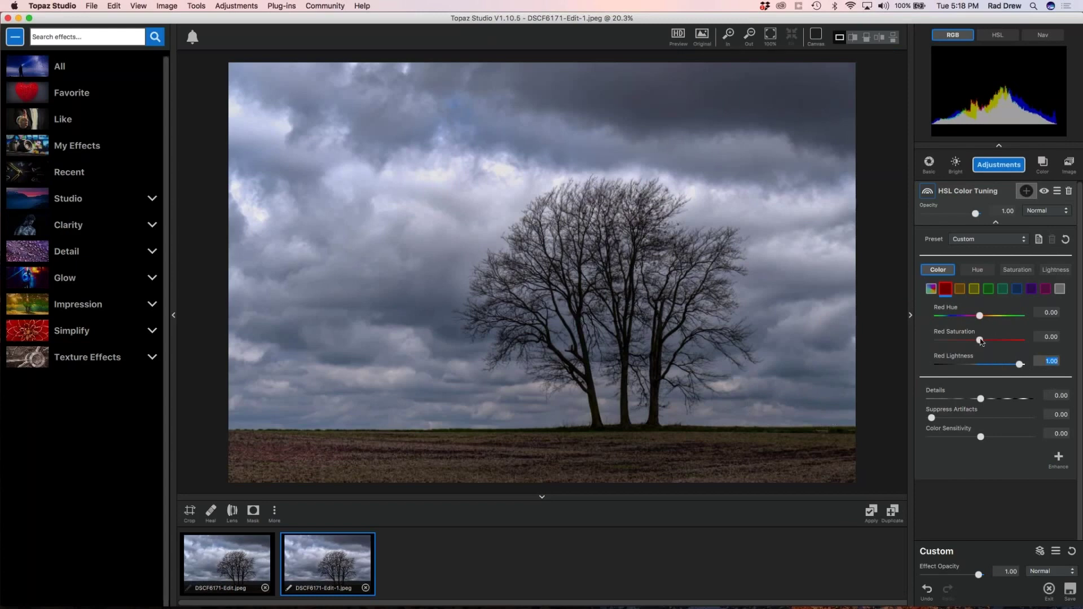
drag(981, 341, 1020, 340)
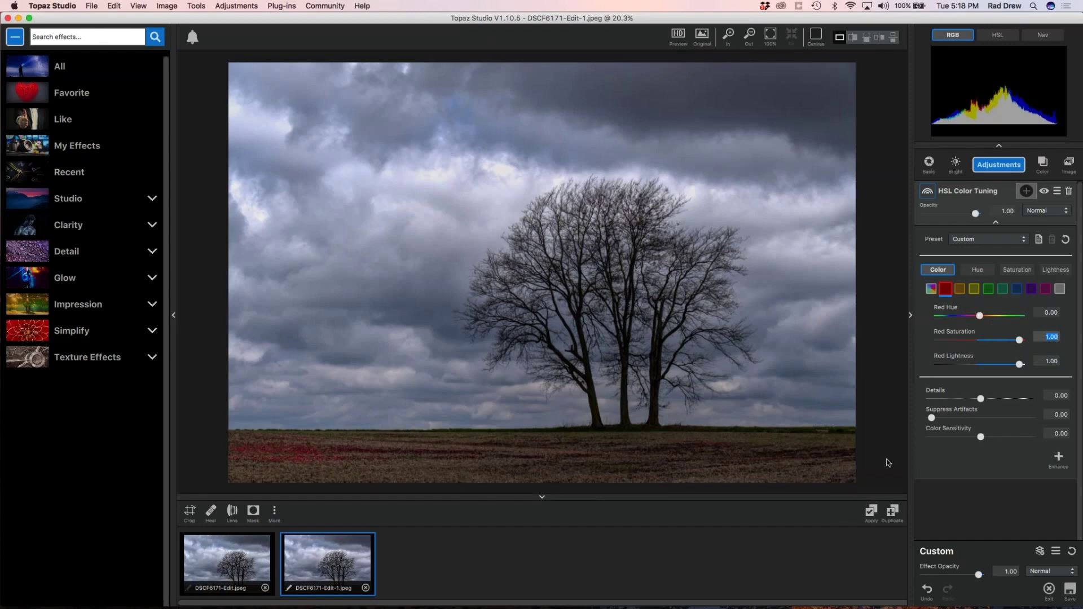
drag(1013, 340, 989, 369)
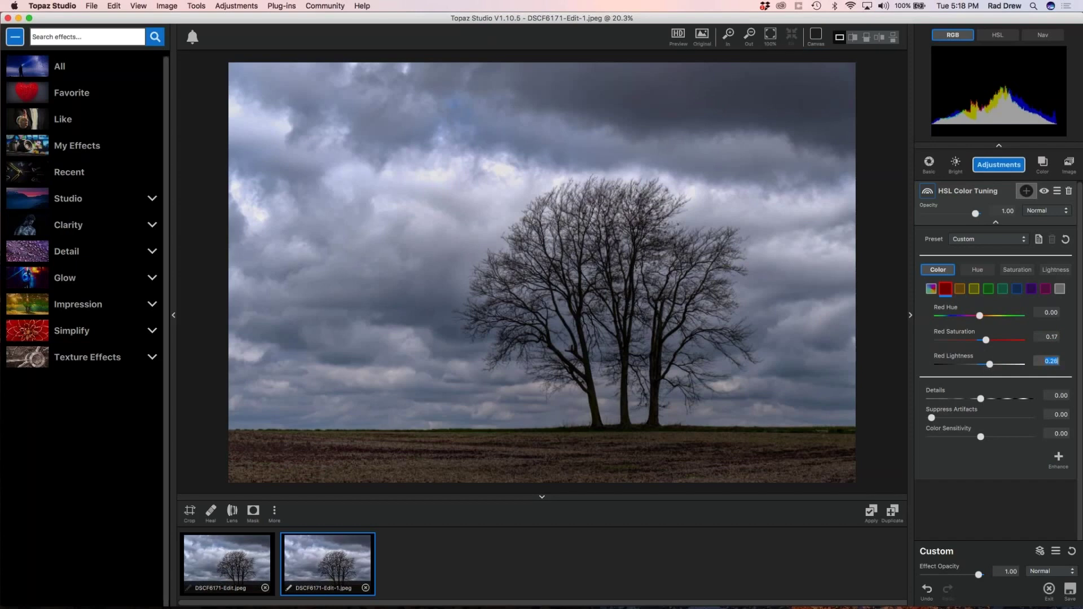
- Boost the orange tones to Saturation 0.29 and Lightness 0.49
click(961, 289)
drag(980, 342, 1022, 342)
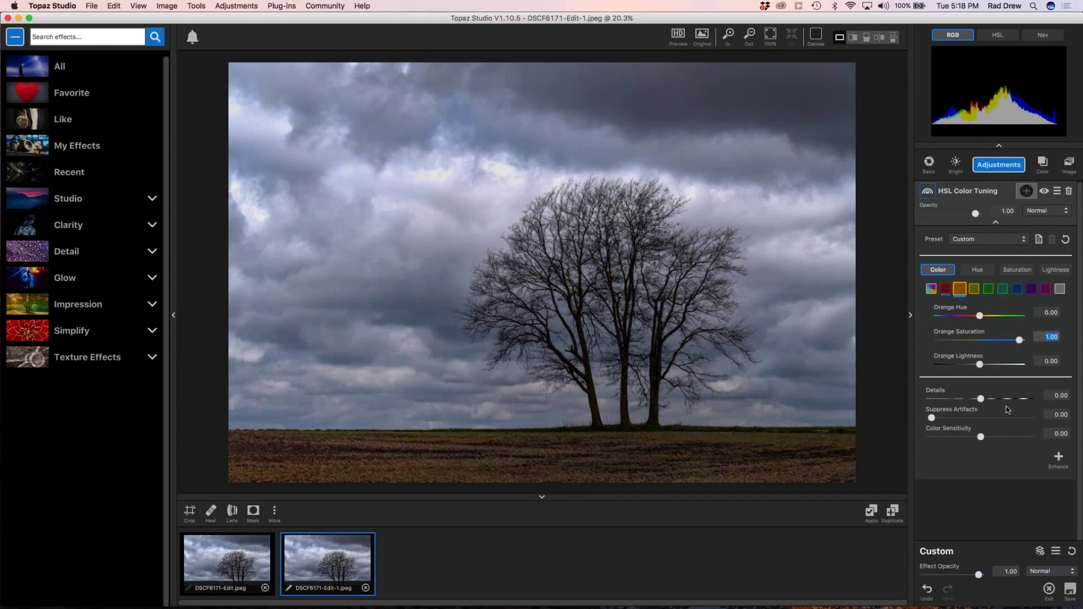
drag(980, 365, 1033, 371)
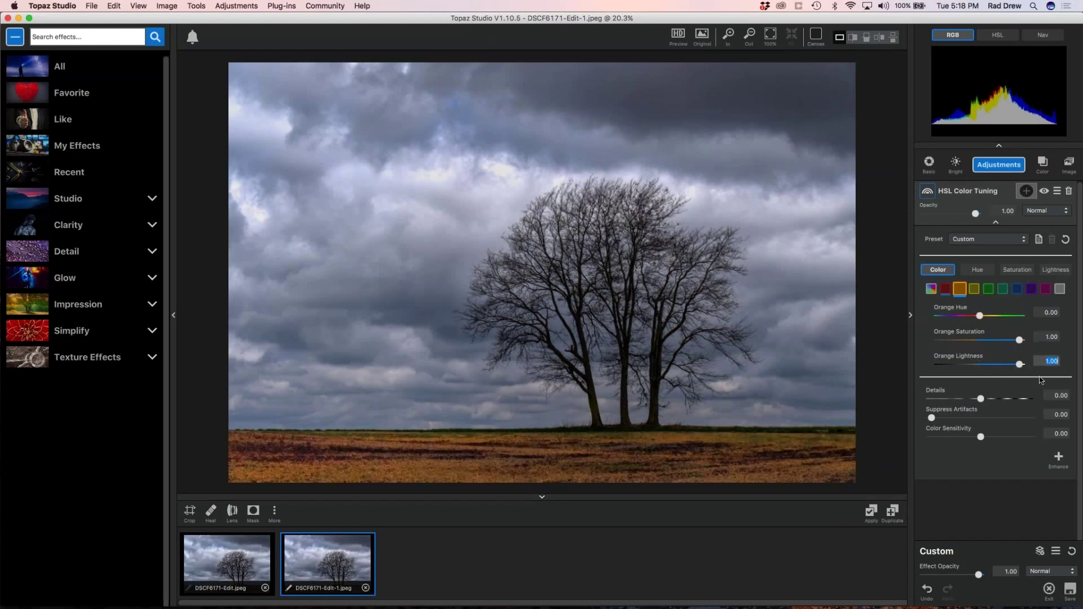
drag(1020, 340, 991, 342)
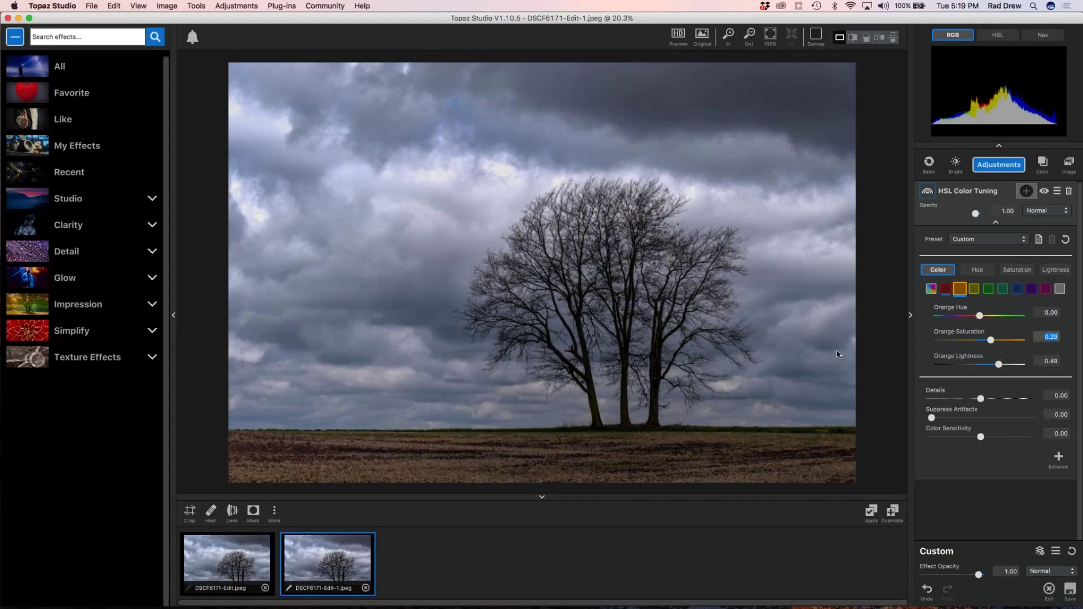
- Tune the blues: reset Blue Saturation to 0.00 and raise Blue Lightness to 0.51
click(974, 291)
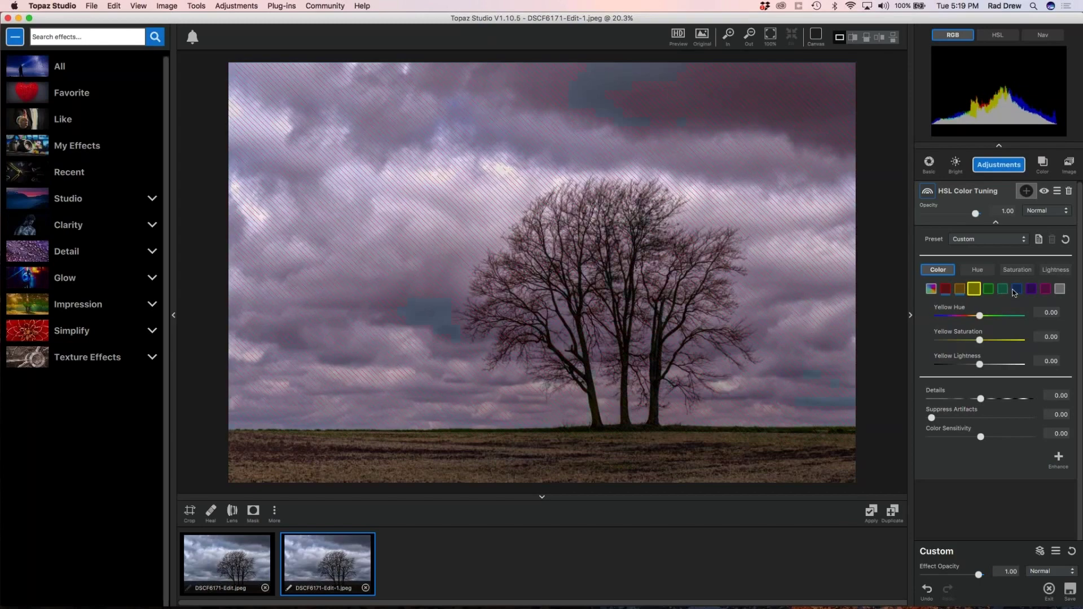
click(1020, 290)
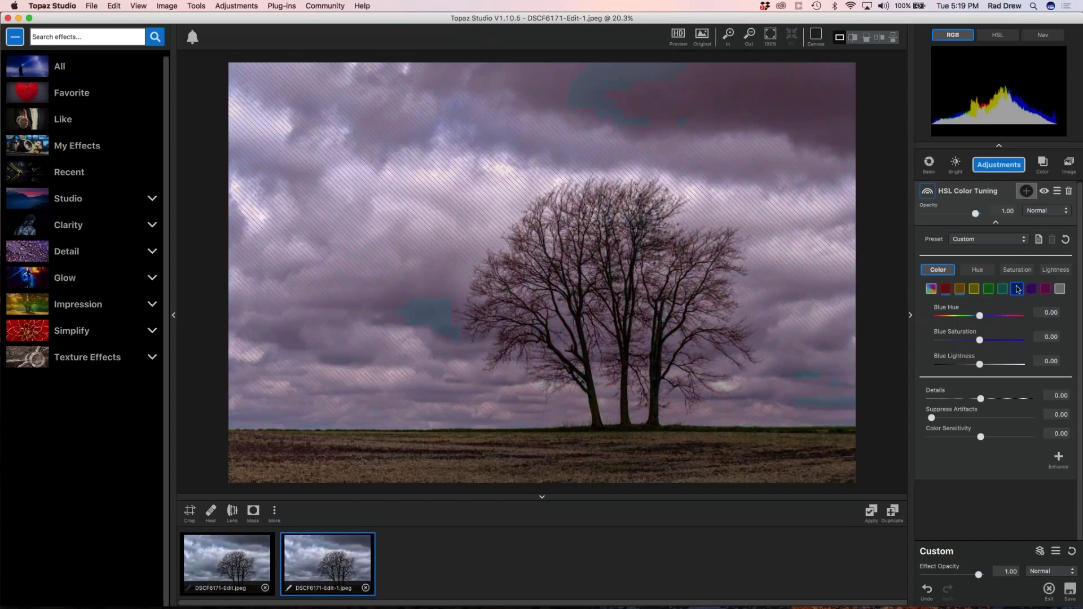
drag(981, 340, 997, 364)
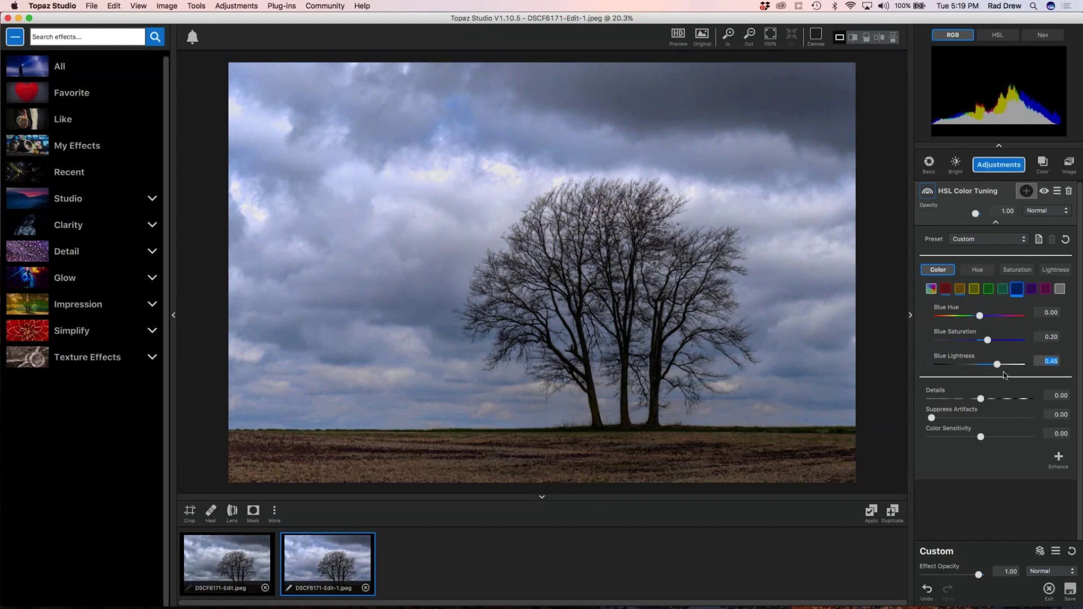
mouse_move(987, 340)
mouse_down()
mouse_move(964, 344)
mouse_move(986, 344)
mouse_up()
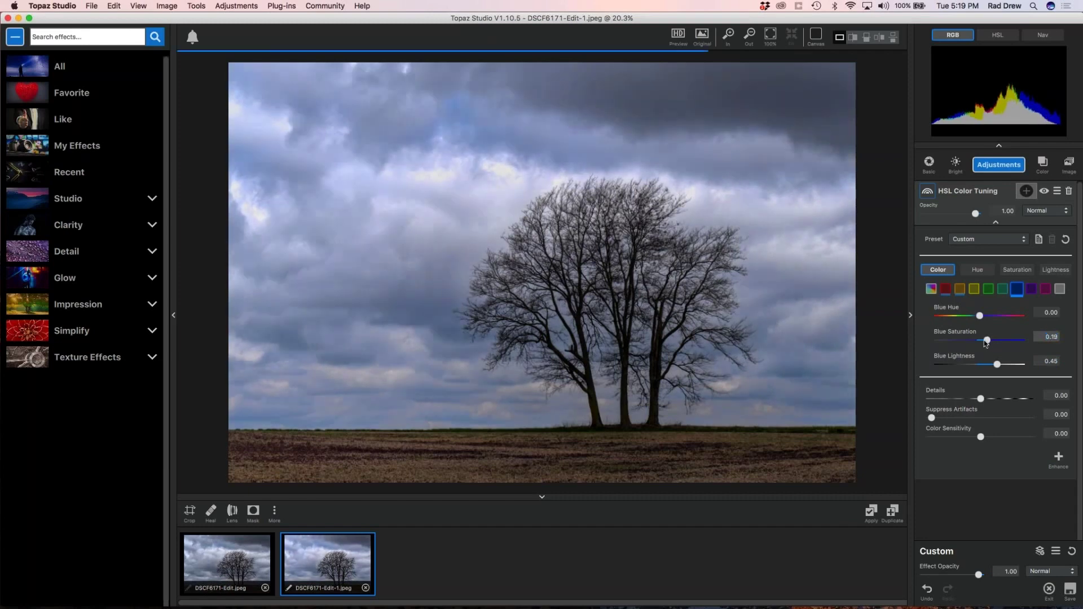
double_click(987, 340)
drag(997, 364, 1001, 366)
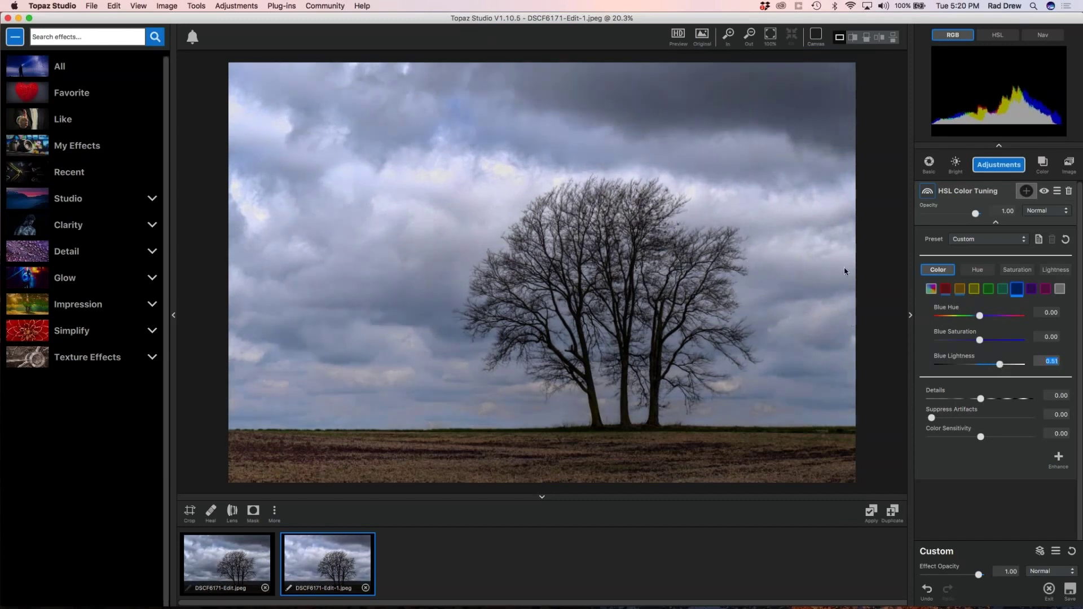
- Set the HSL Details to 0.25 and apply everything as the new image DSCF6171-Edit-1-1.jpeg
click(785, 295)
drag(981, 398, 993, 398)
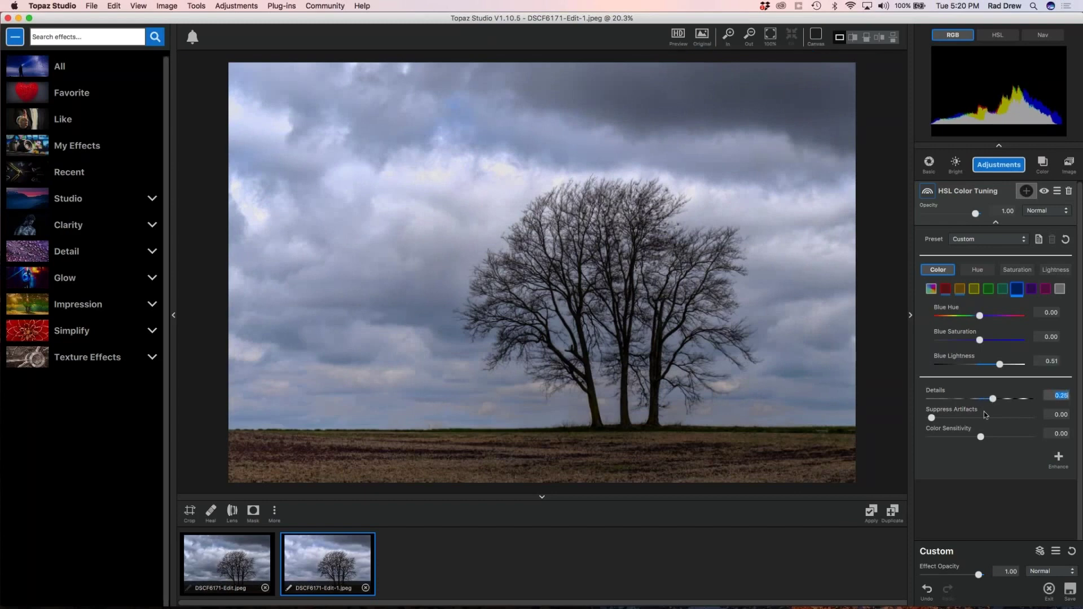
scroll(648, 290, up, 2)
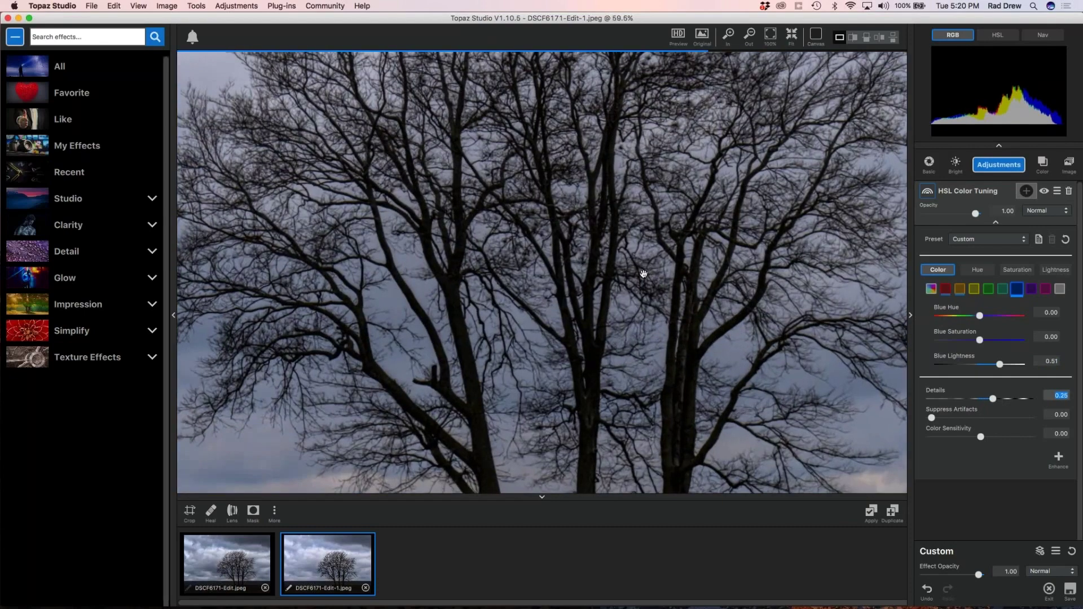
key(super+0)
click(743, 368)
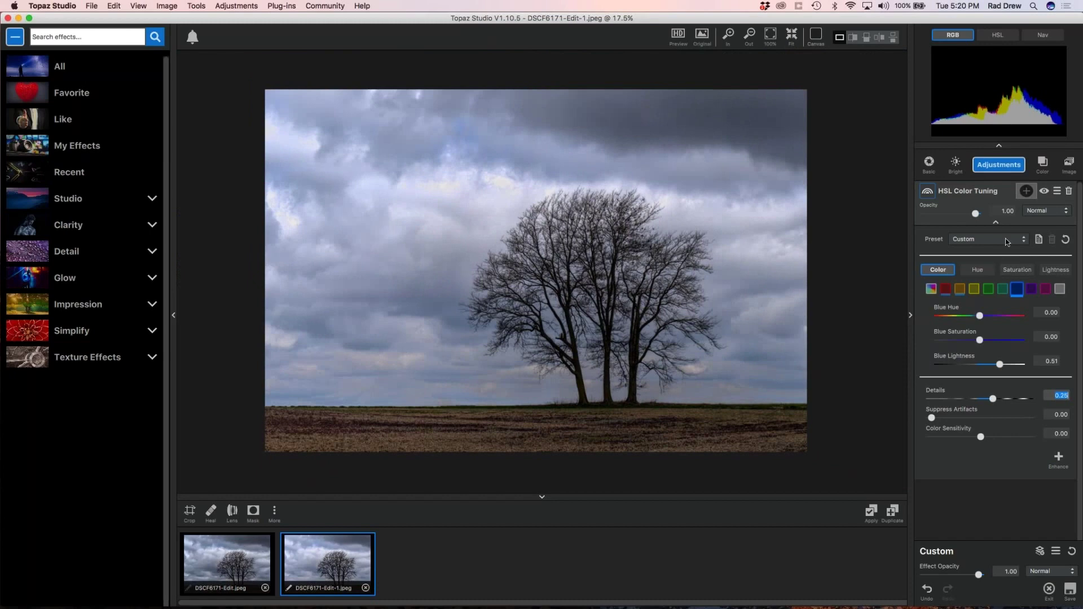
click(996, 222)
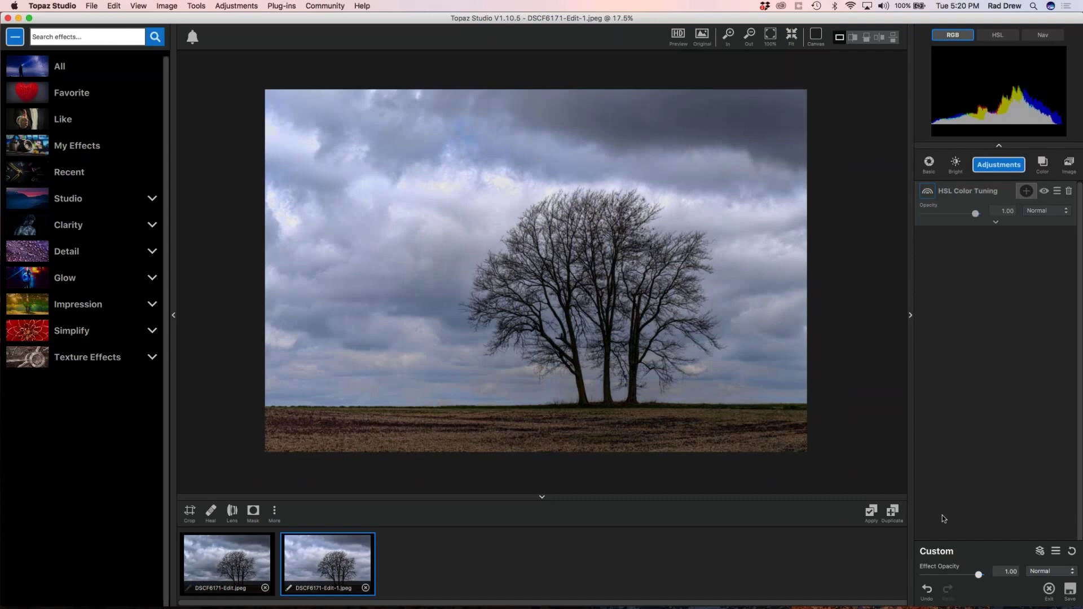
click(871, 513)
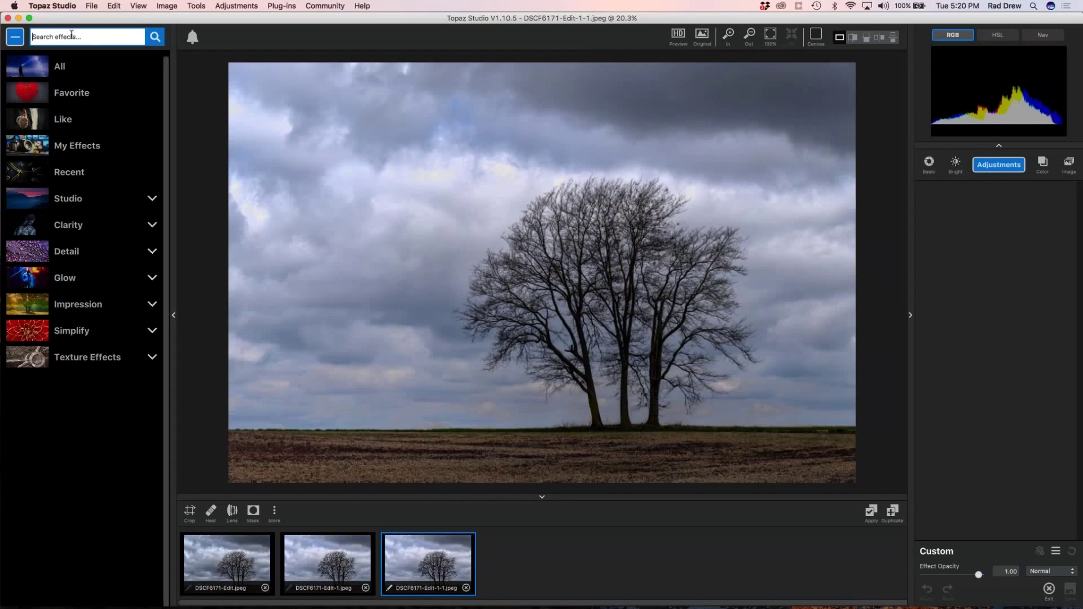
- Search the effects for 'bw' and preview BILLYBOY BW DRAMA on the photo
text(b)
text(l)
key(BackSpace)
text(w)
key(Return)
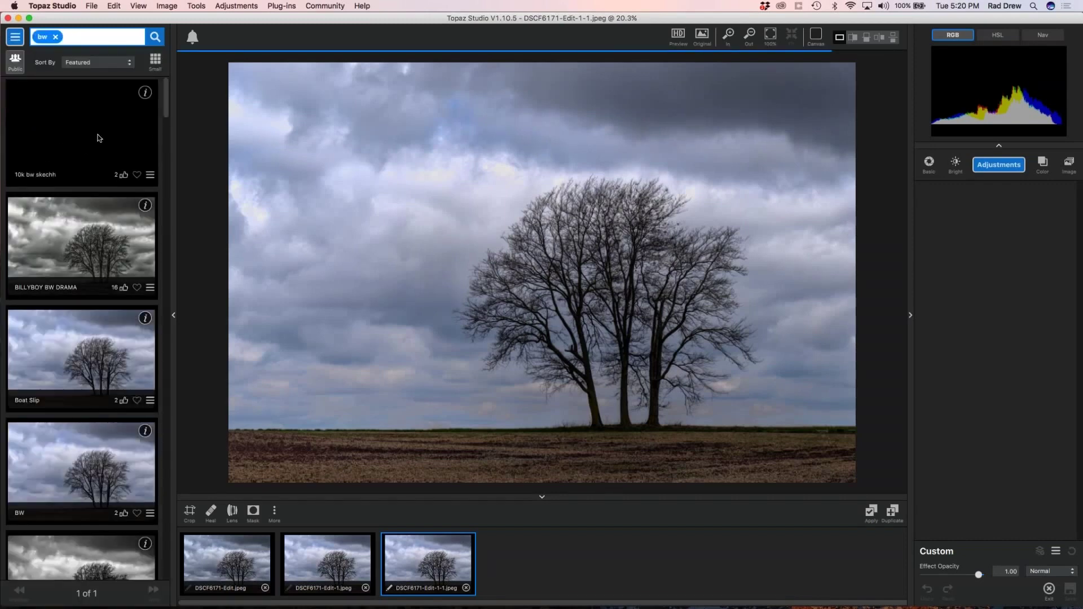
scroll(97, 195, down, 2)
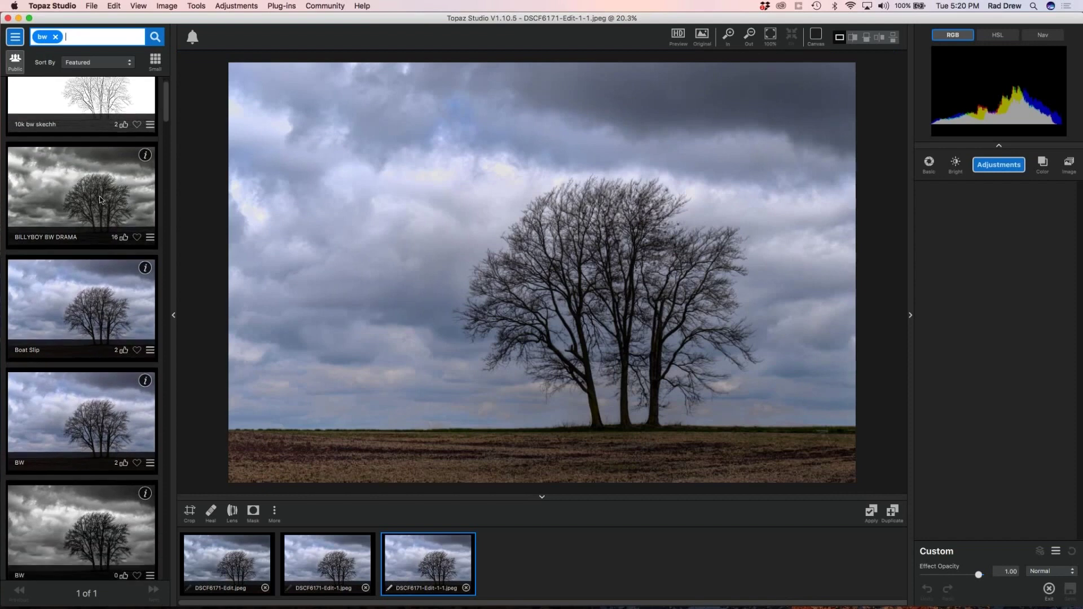
click(55, 180)
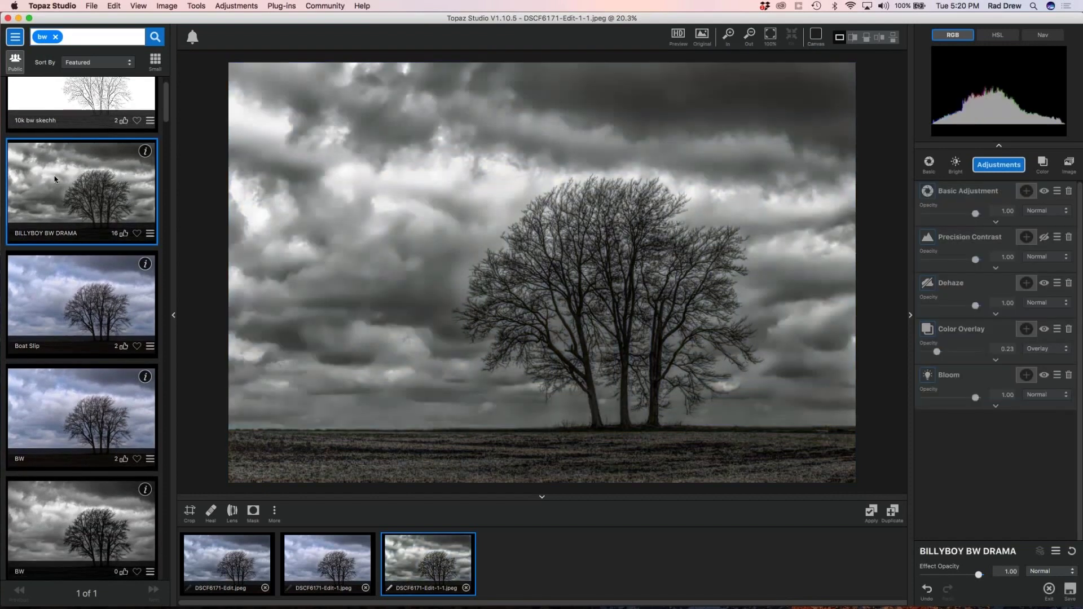
scroll(79, 339, down, 15)
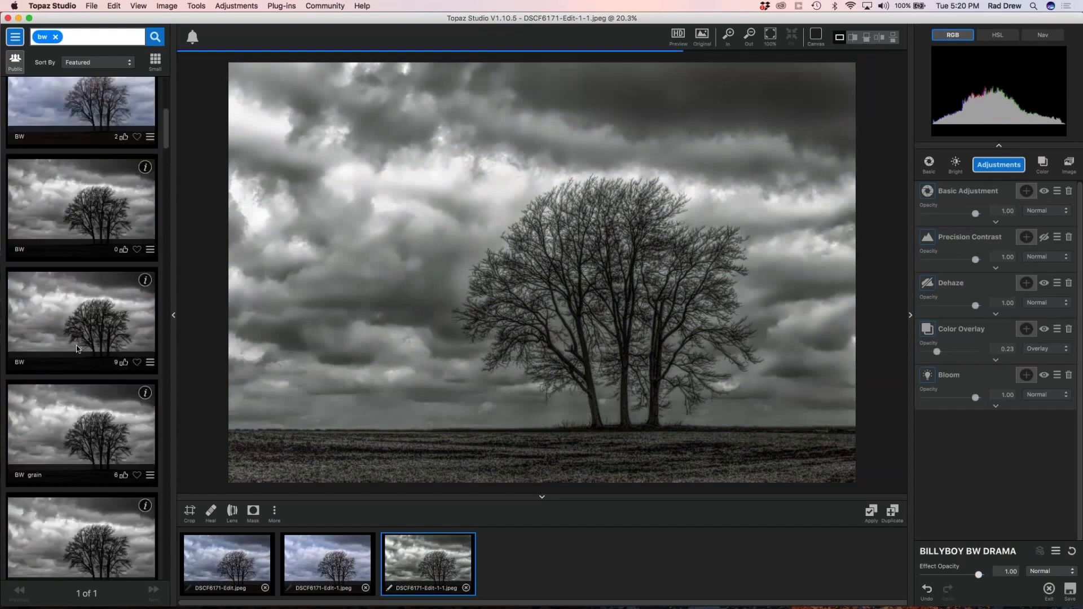
scroll(83, 379, down, 6)
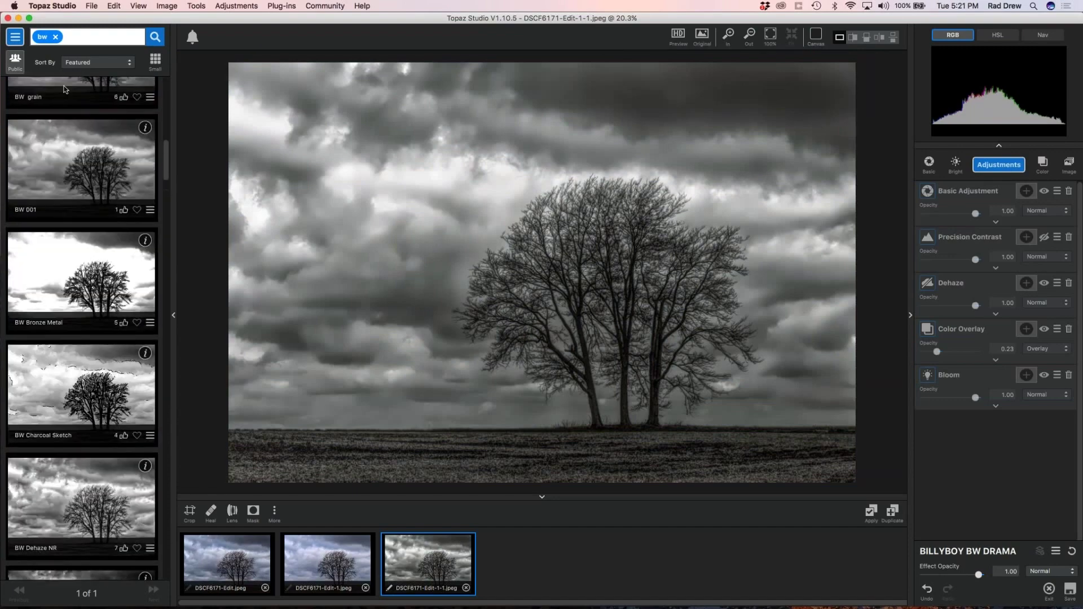
- Narrow the search with a 'sepia' tag and apply the BW Sepia Portrait effect
click(64, 36)
text(sepia)
key(Return)
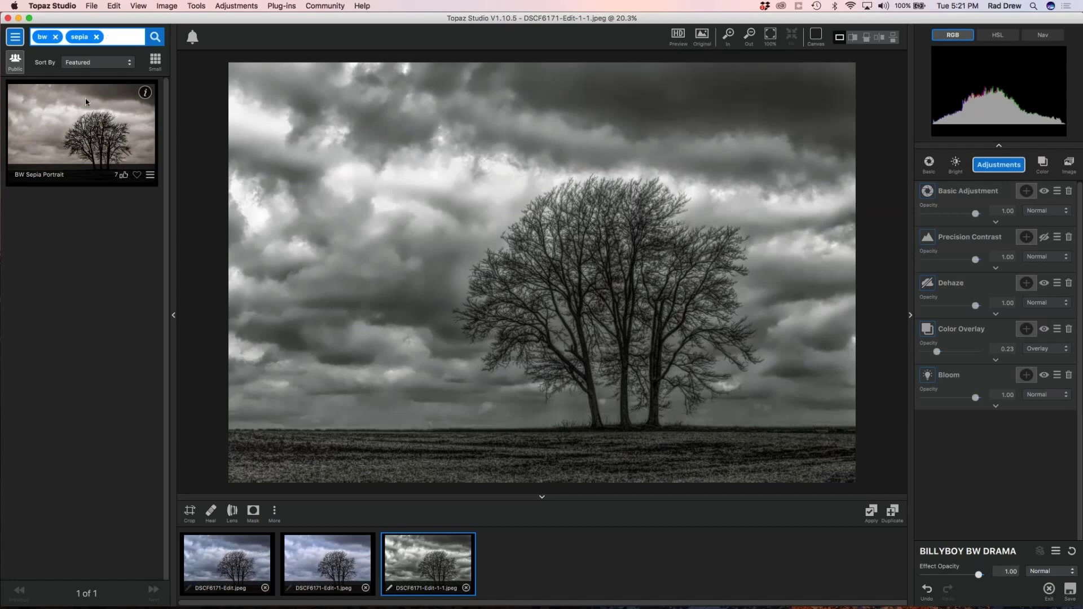
click(82, 135)
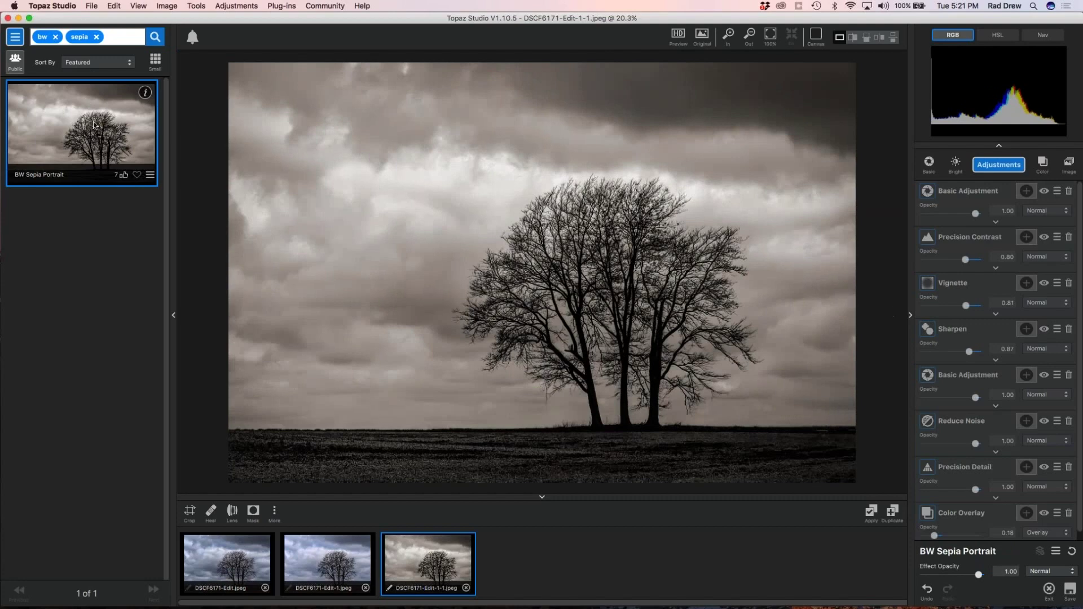
scroll(1027, 510, down, 1)
scroll(1027, 509, down, 1)
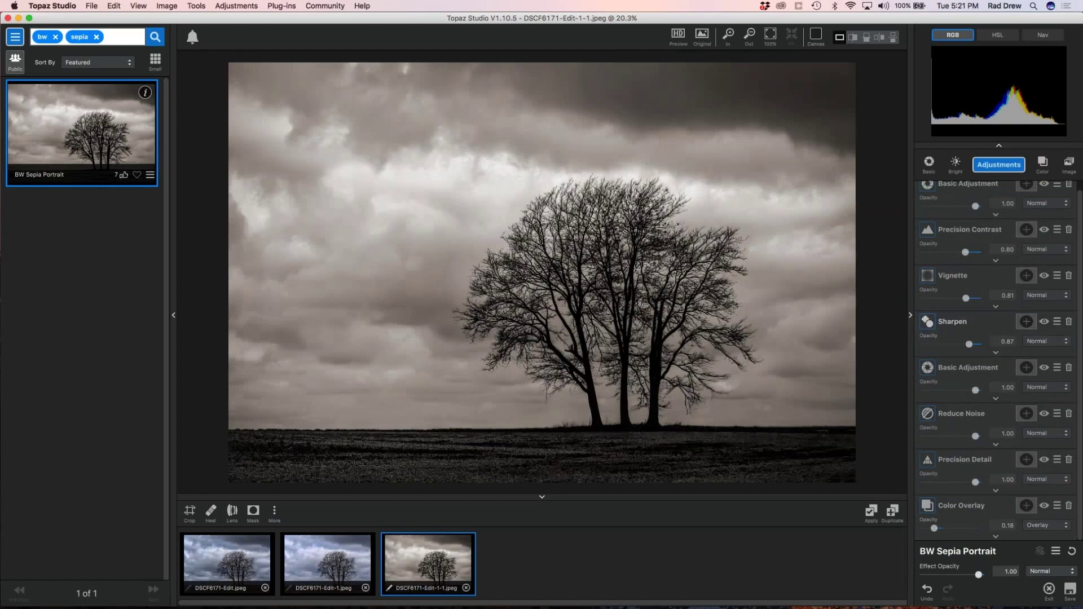
scroll(1026, 230, up, 1)
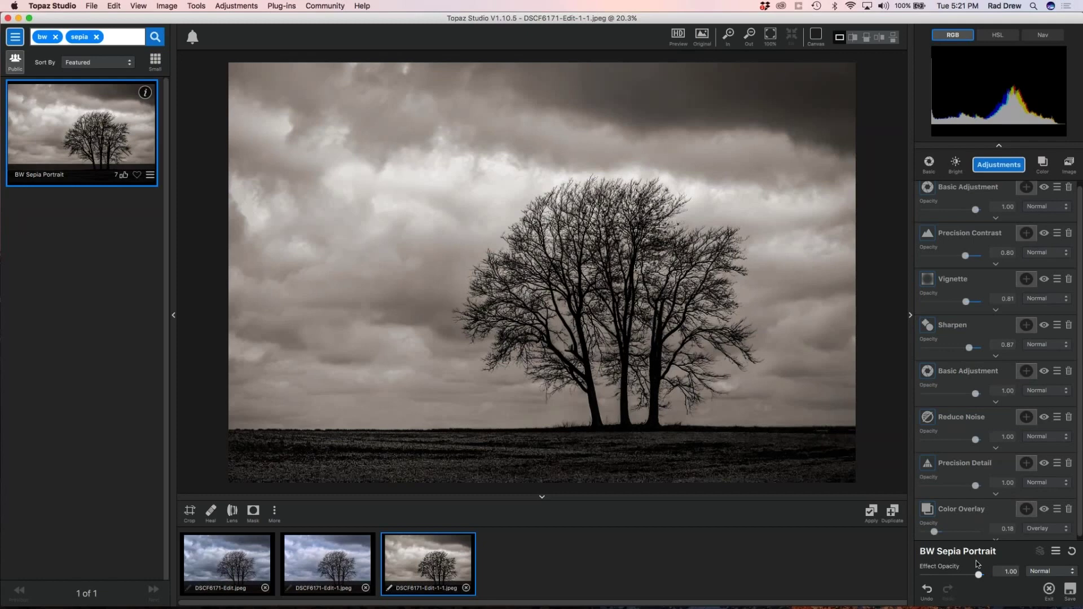
- Fade the BW Sepia Portrait effect out, then settle its Effect Opacity at 0.89
drag(978, 576, 921, 585)
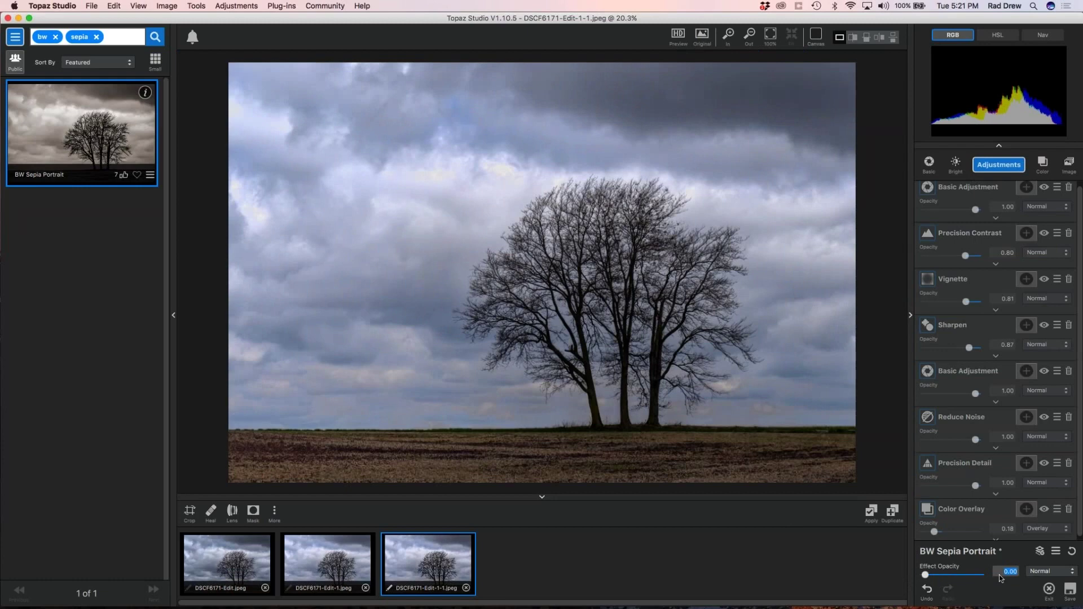
drag(928, 583, 967, 585)
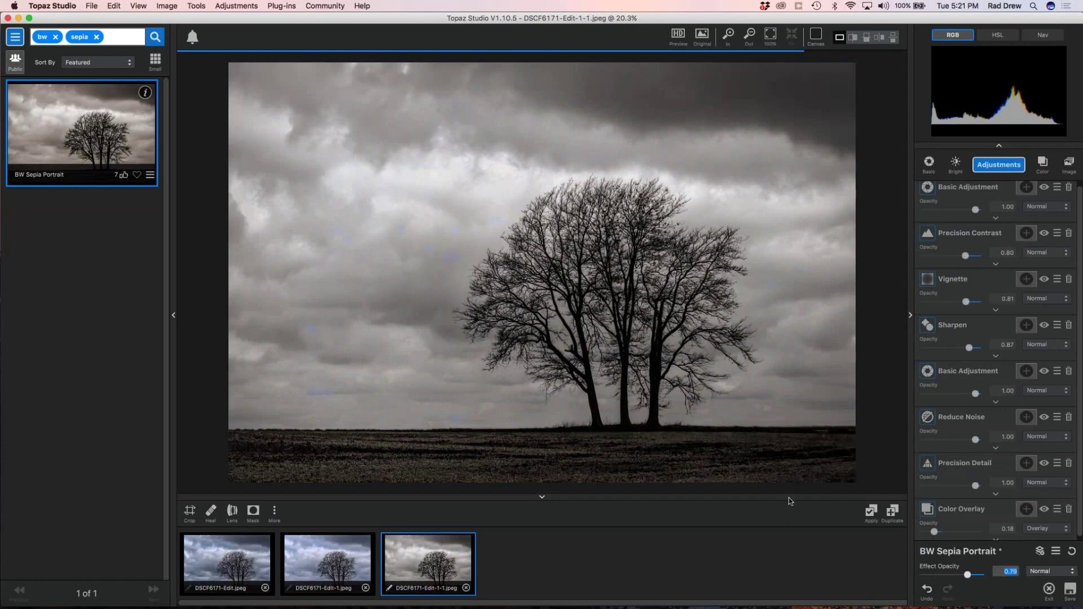
click(975, 577)
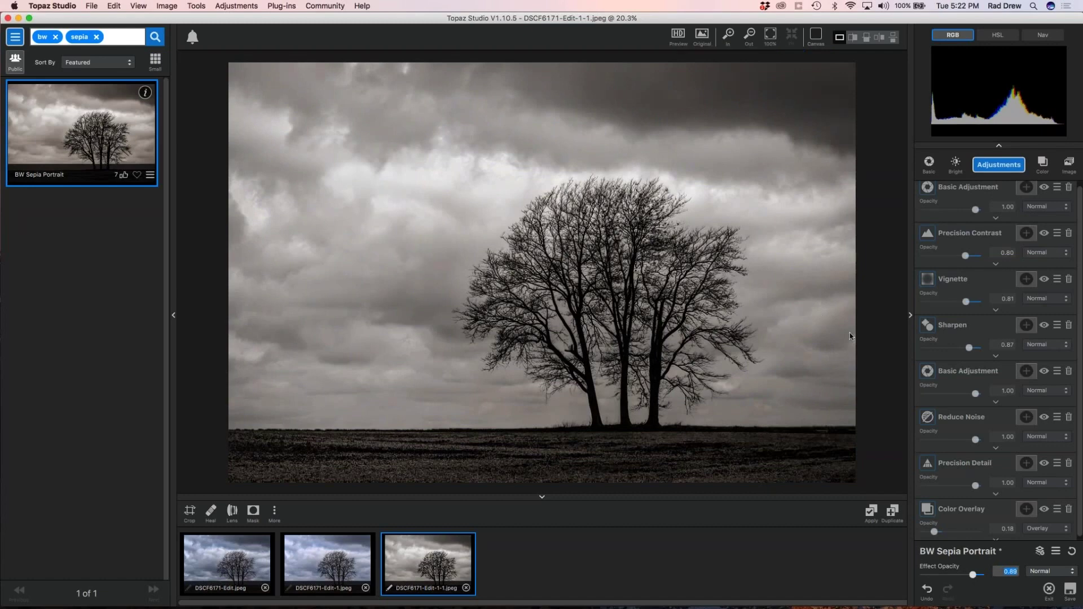
scroll(734, 348, down, 1)
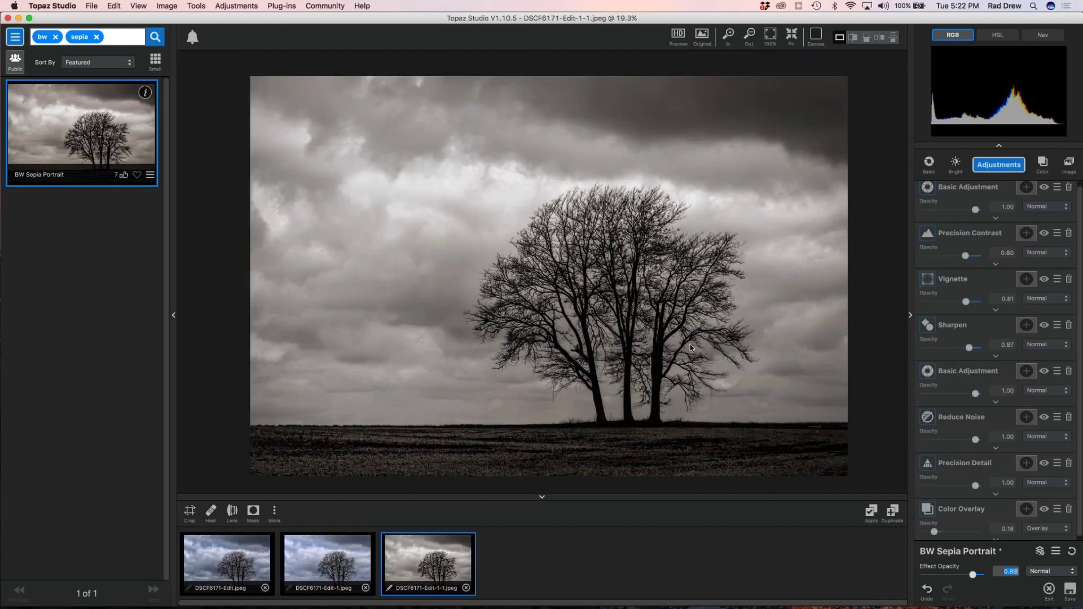
scroll(705, 349, up, 1)
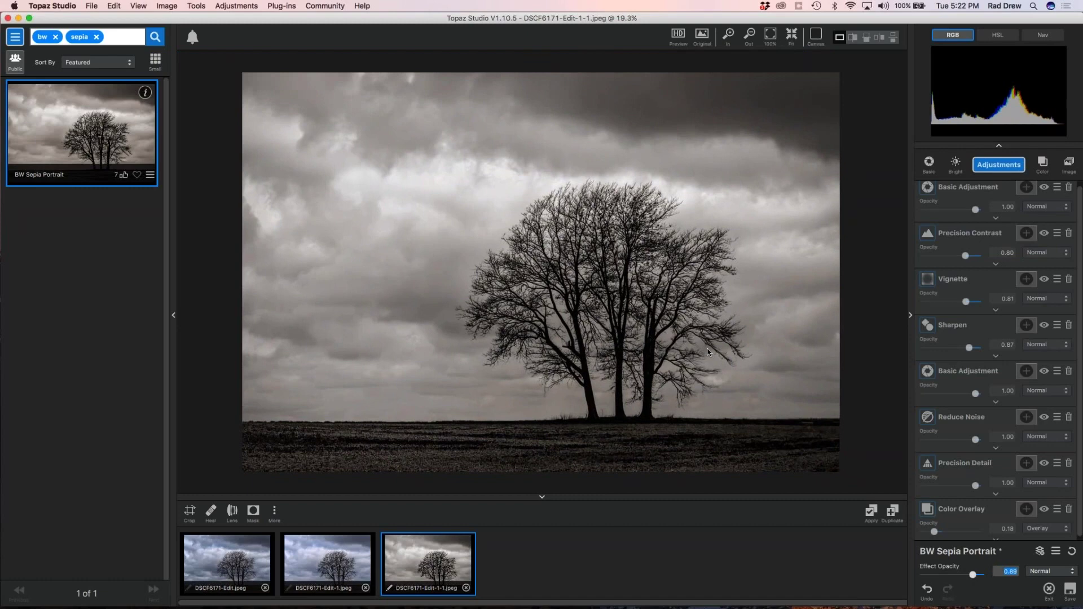
scroll(644, 346, up, 1)
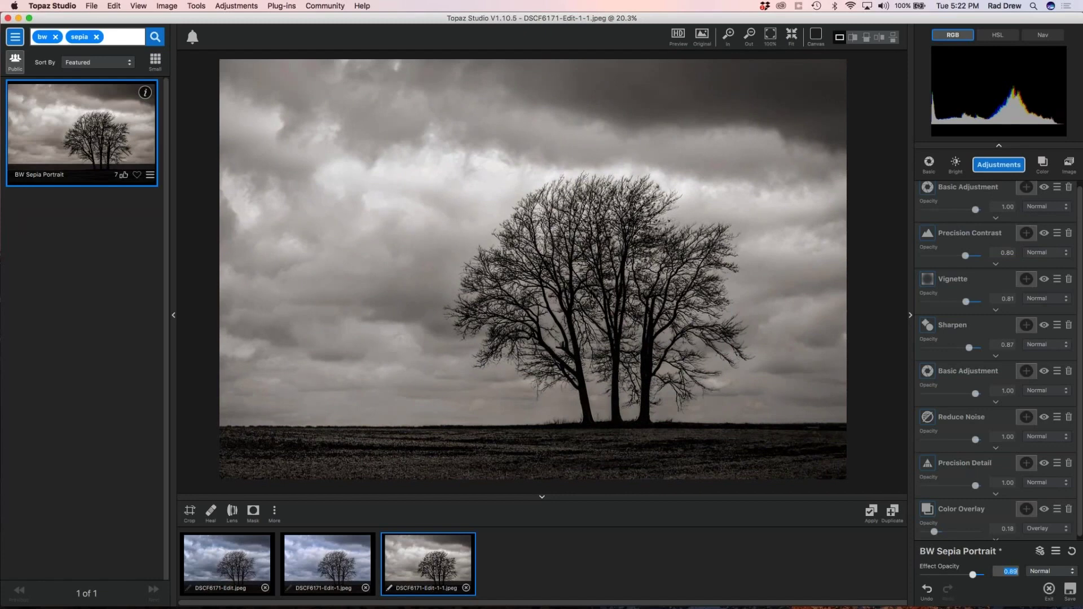
- Close all open images without saving, then move the window aside and select the May TPz folder
click(90, 6)
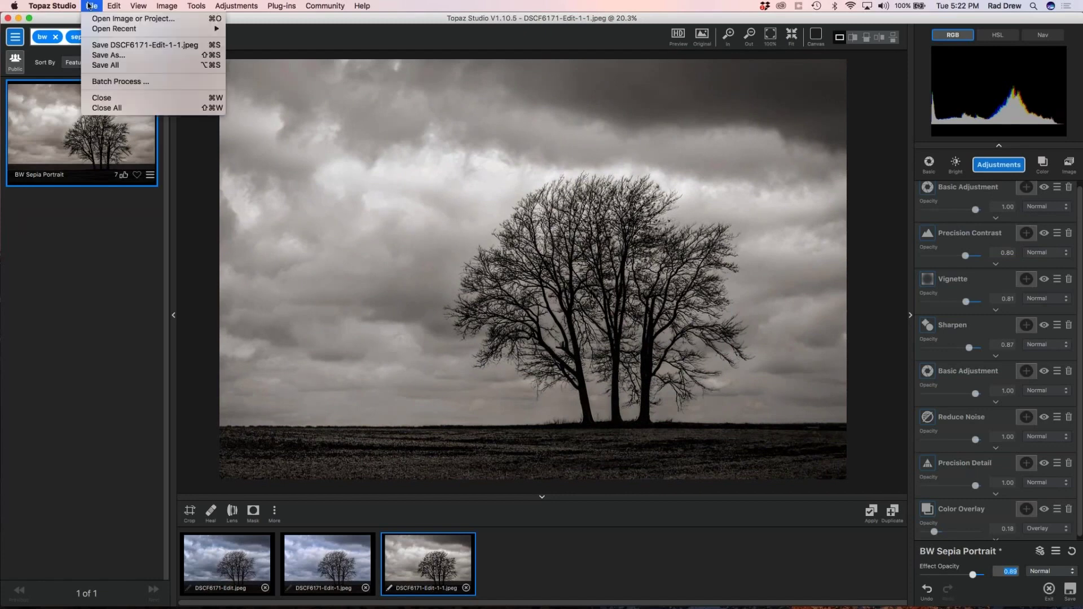
click(103, 110)
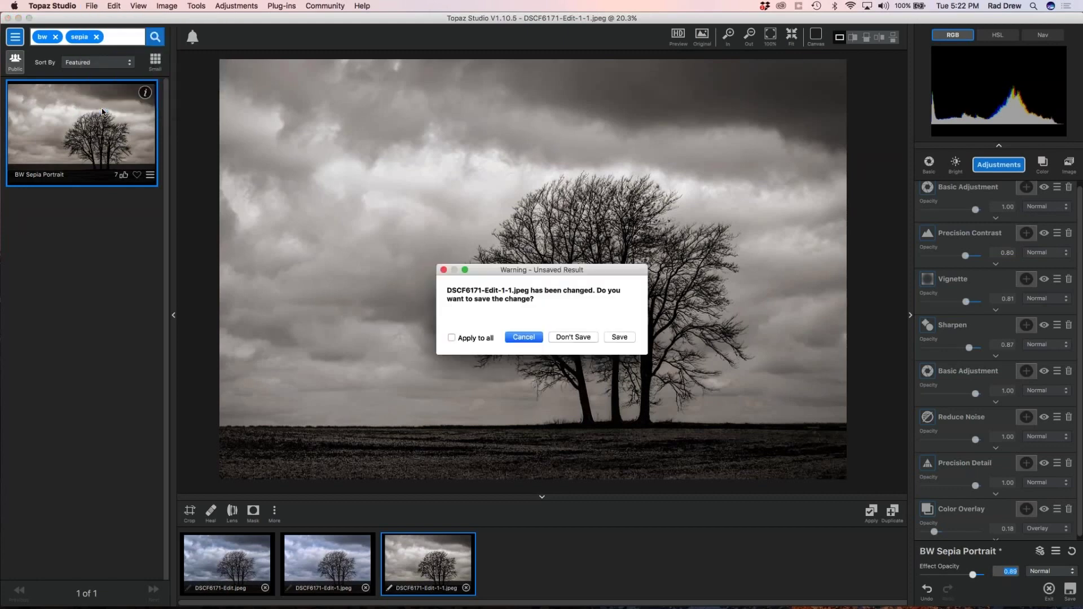
click(451, 337)
click(575, 337)
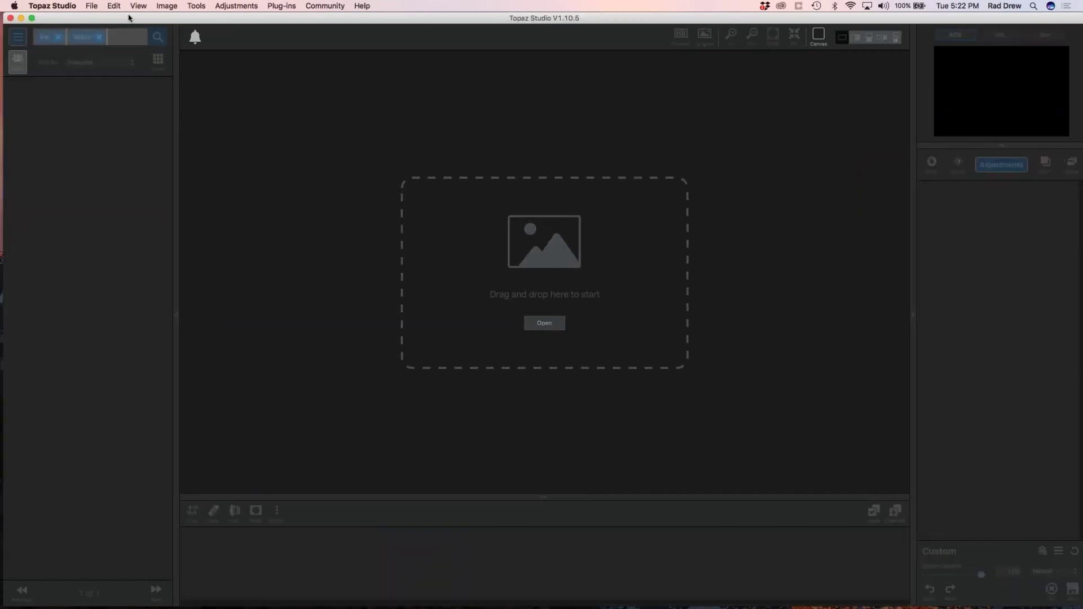
drag(129, 18, 209, 18)
click(20, 31)
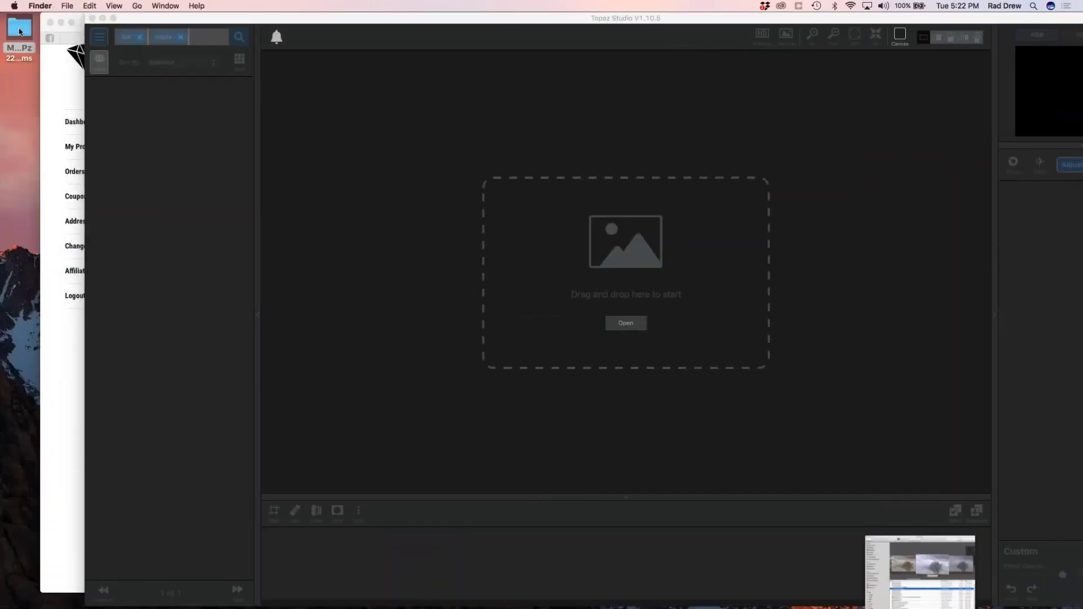
- Open the May TPz folder, select DSCF6171-Edit-1-Edit.jpeg, and close its preview
double_click(20, 31)
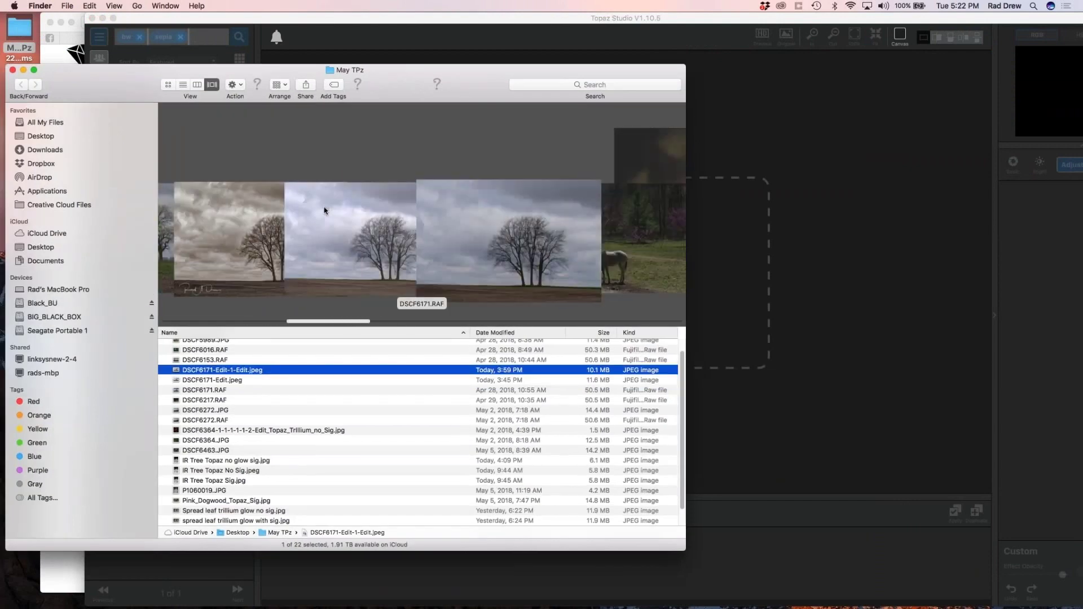
click(324, 211)
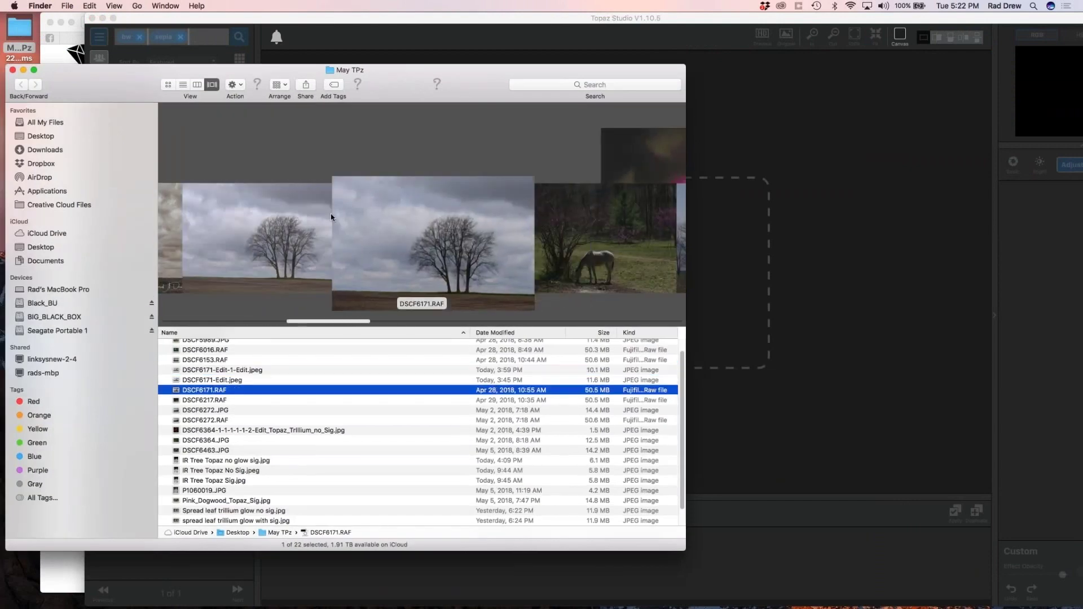
click(289, 236)
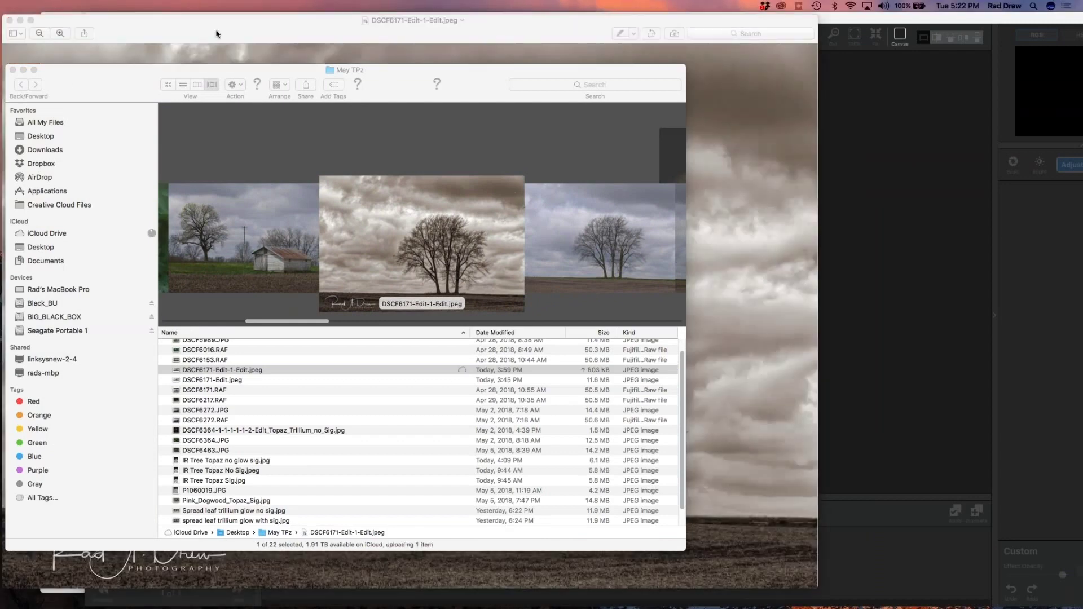
click(10, 20)
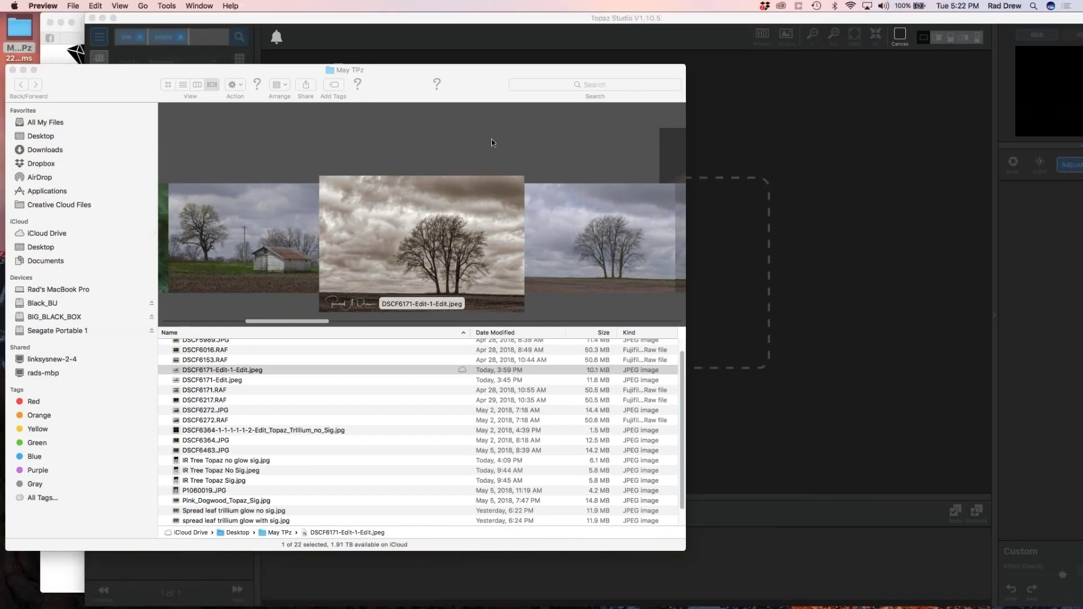
key(super+o)
key(ctrl+super+f)
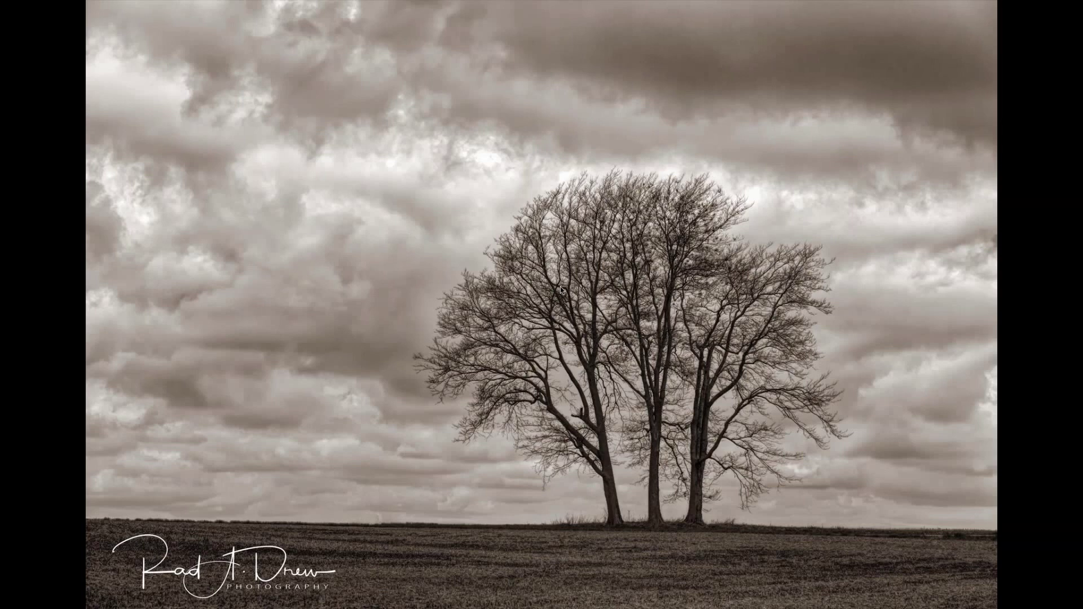
mouse_move(150, 3)
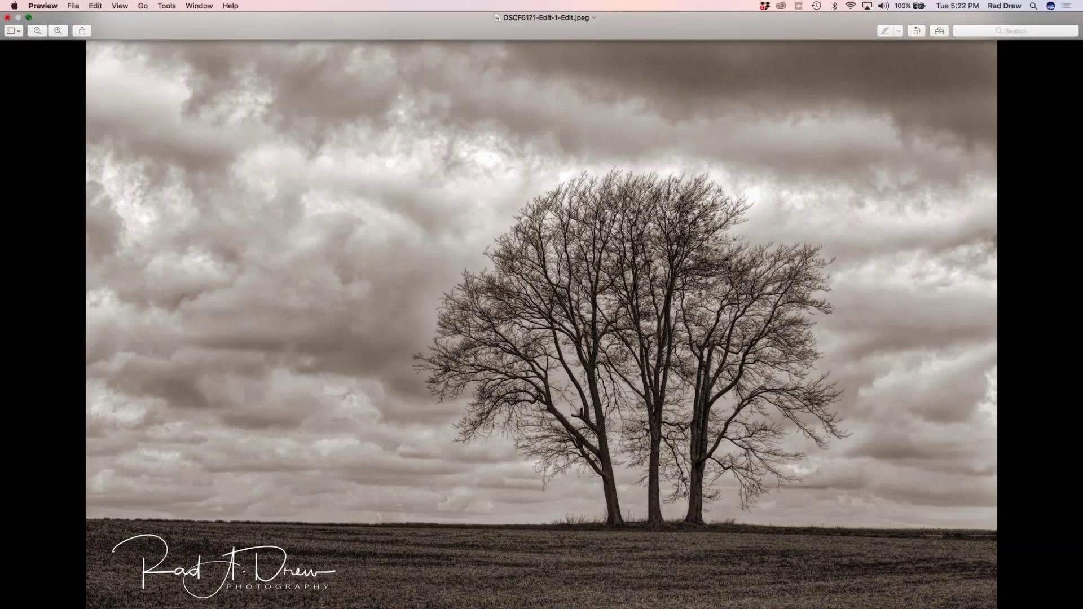
click(28, 17)
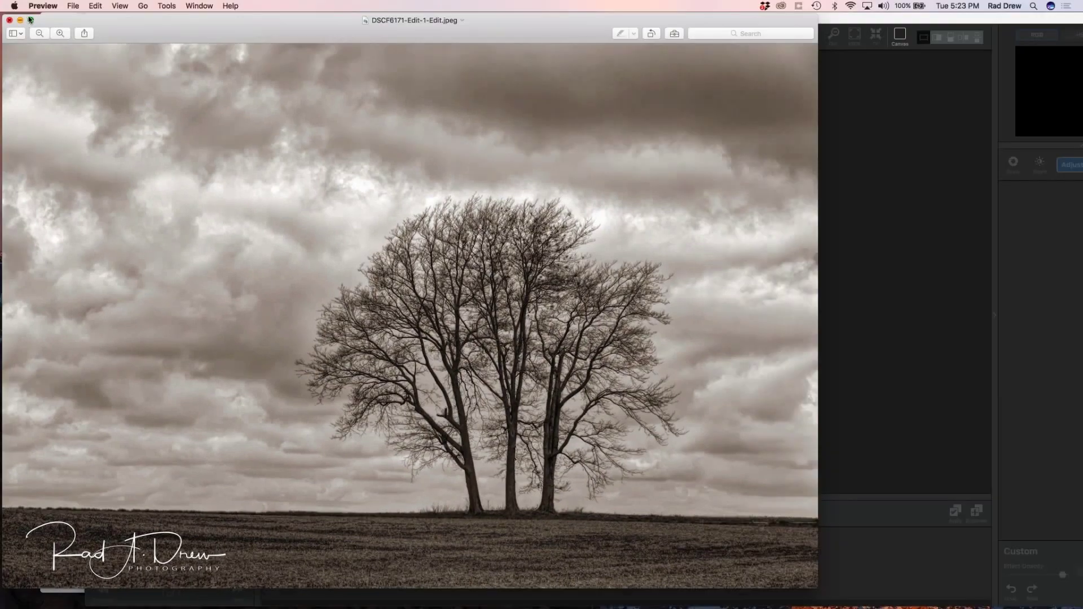
click(30, 20)
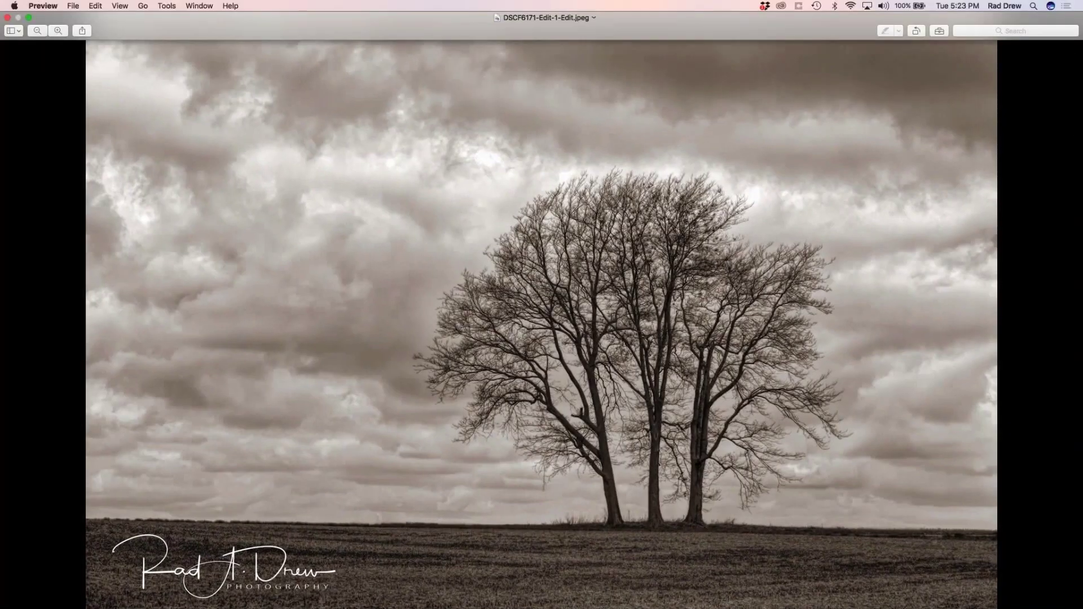
click(29, 18)
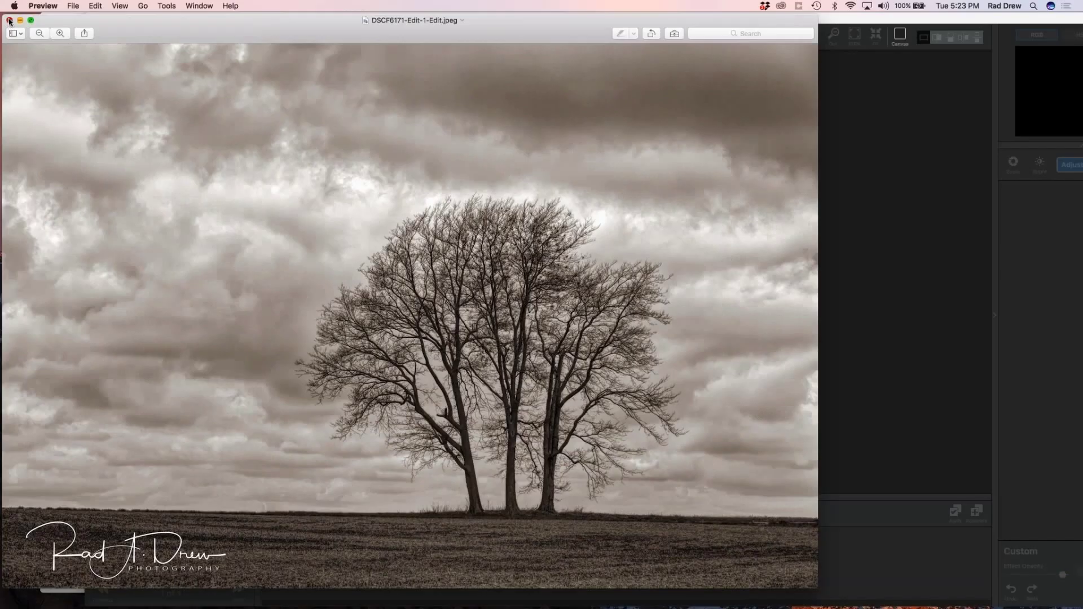
click(9, 20)
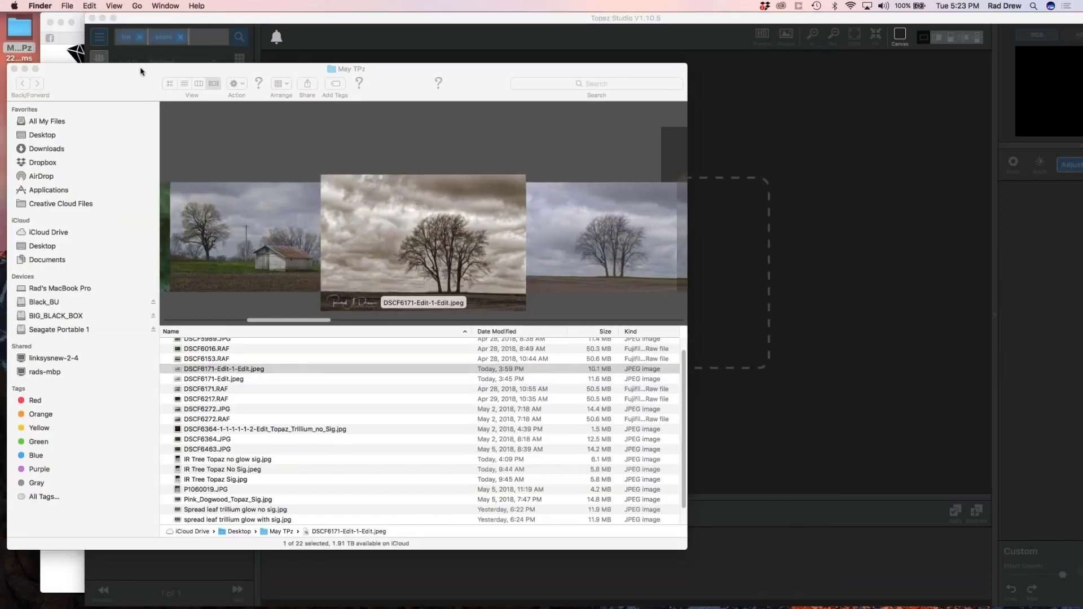
- Reopen the May TPz folder and drag Topaz Raw to jpg.jpeg into Topaz Studio
drag(106, 70, 253, 76)
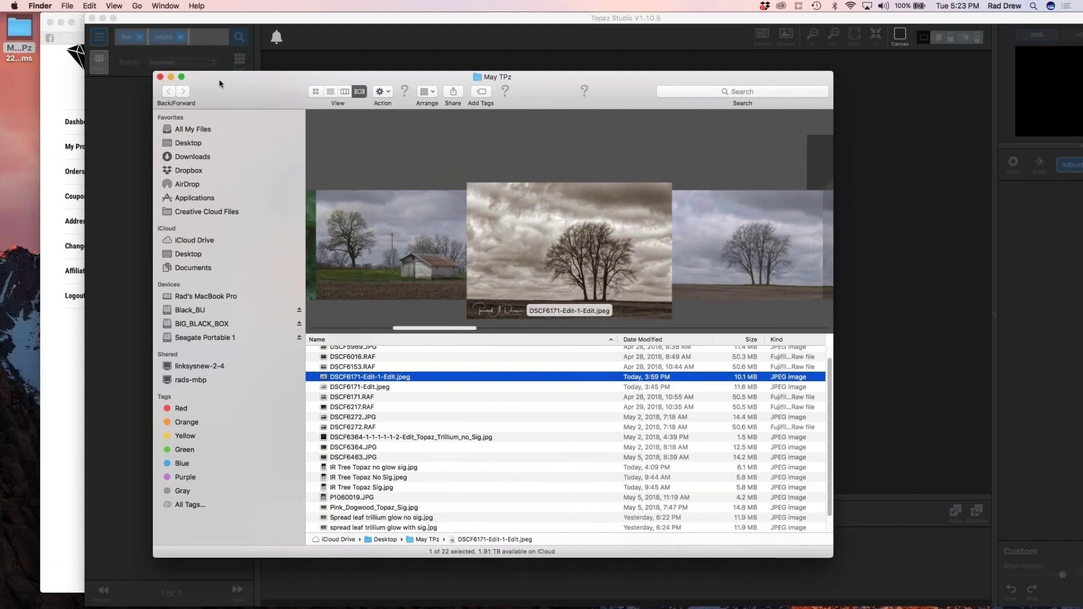
click(160, 78)
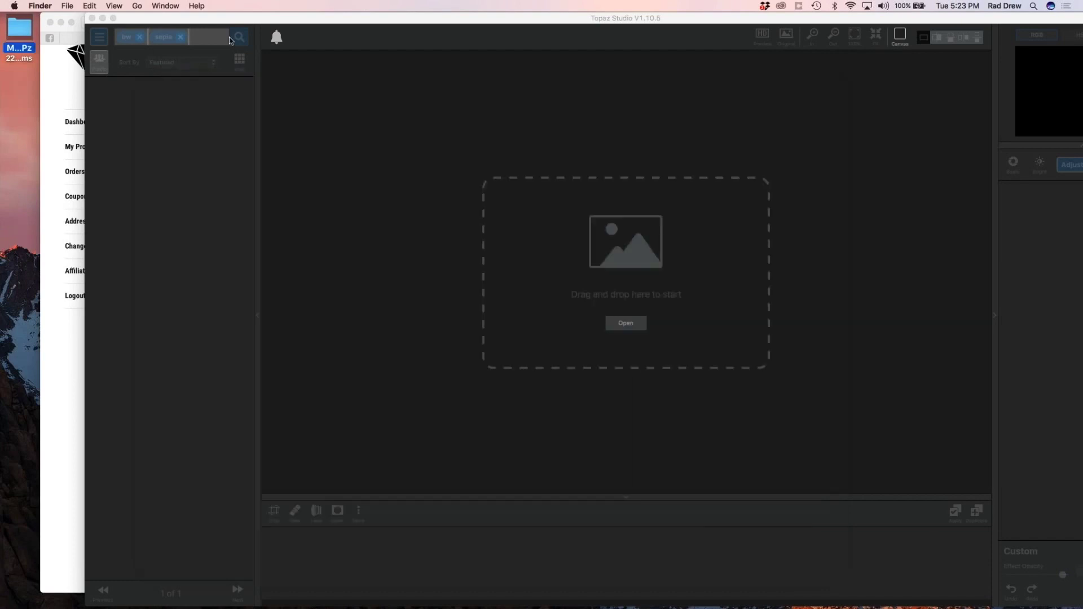
double_click(15, 27)
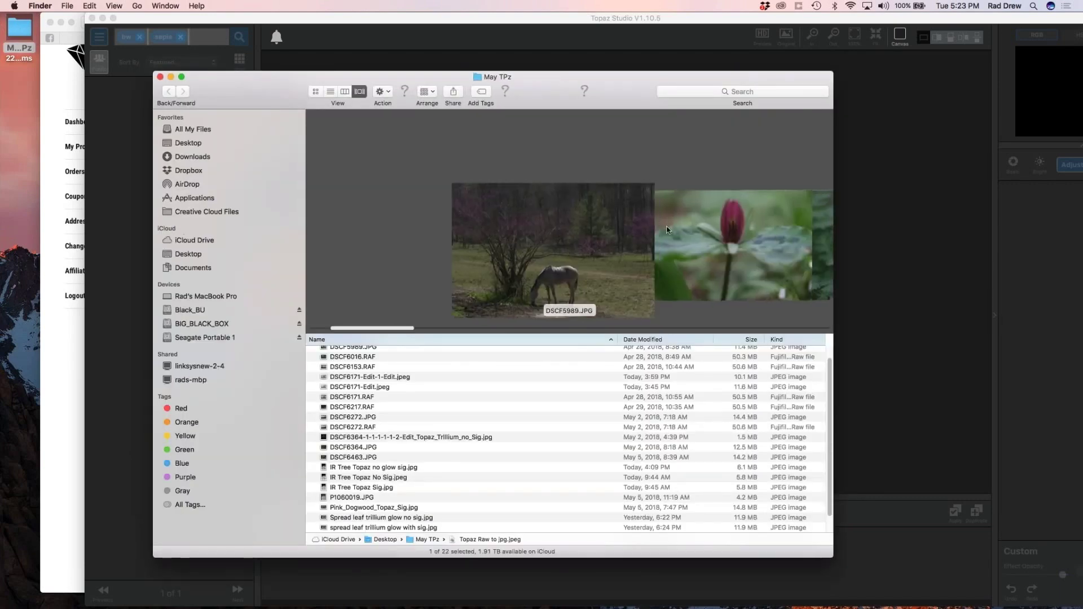
scroll(668, 229, right, 8)
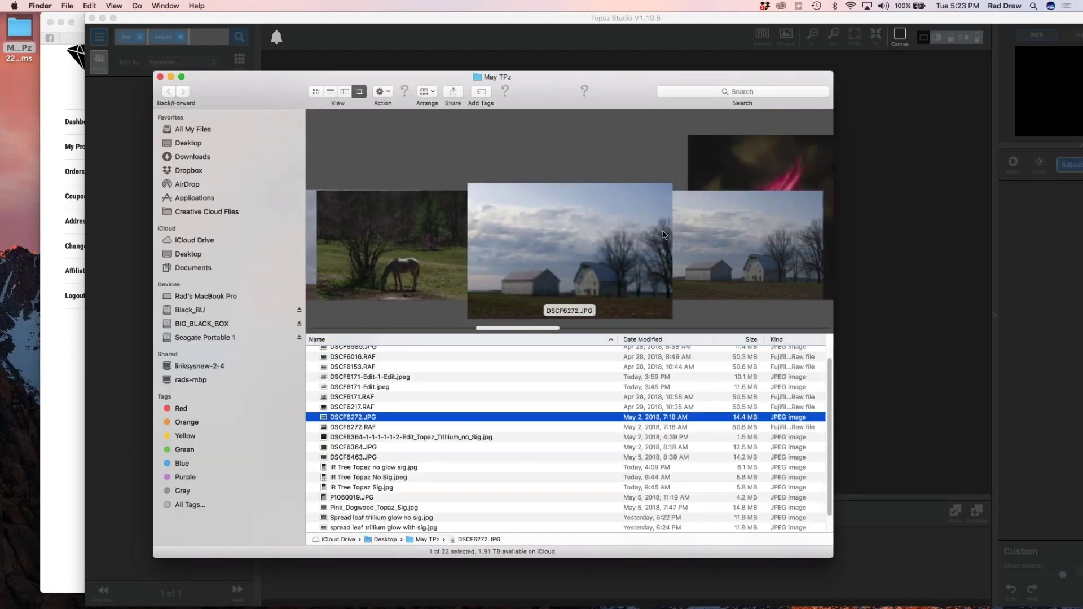
scroll(663, 232, left, 3)
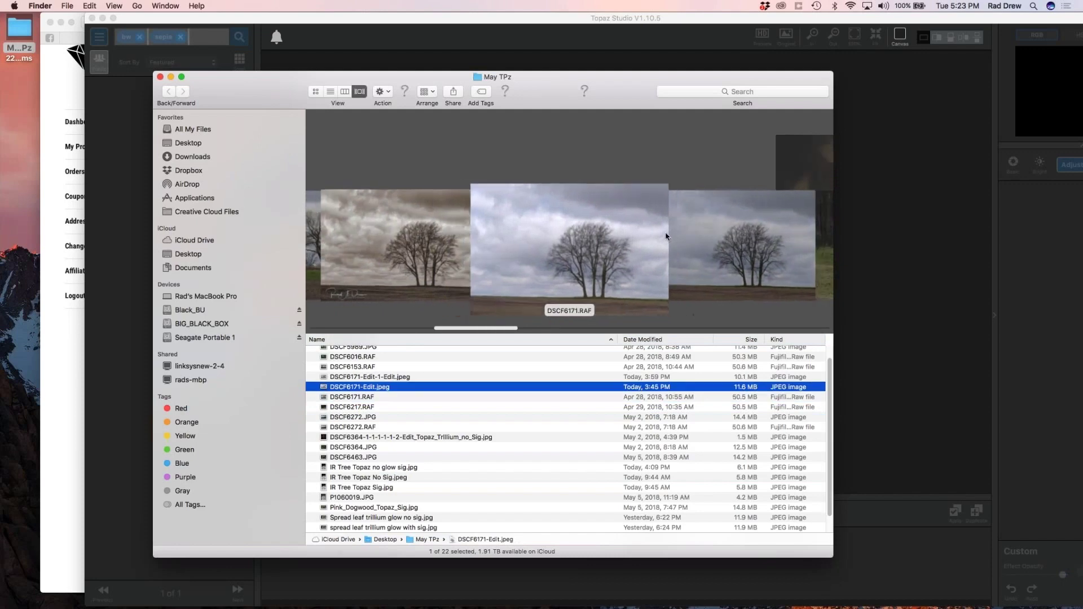
scroll(668, 235, right, 1)
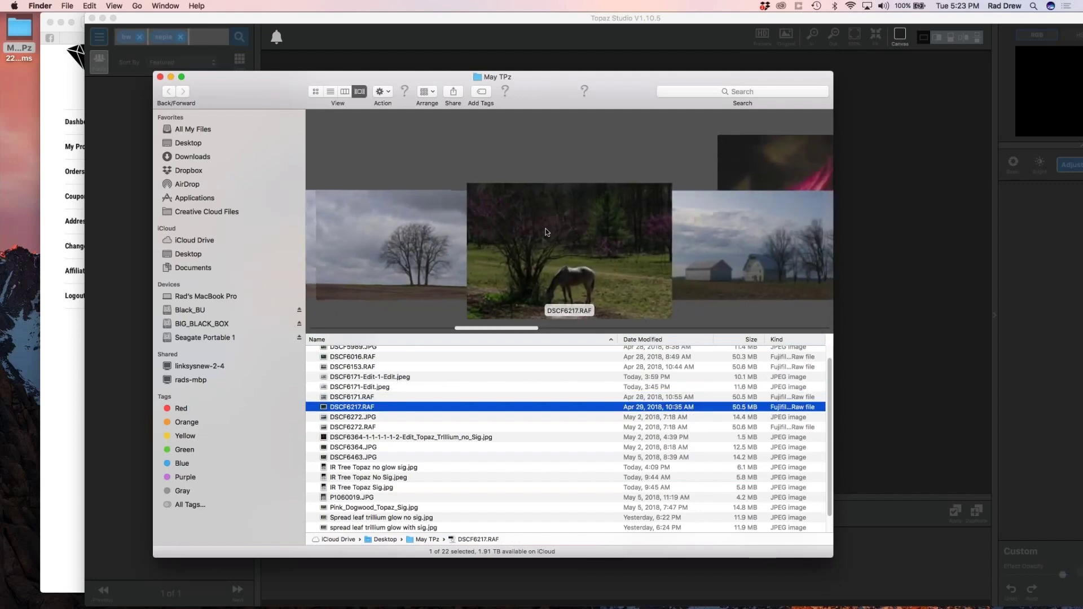
scroll(598, 249, left, 10)
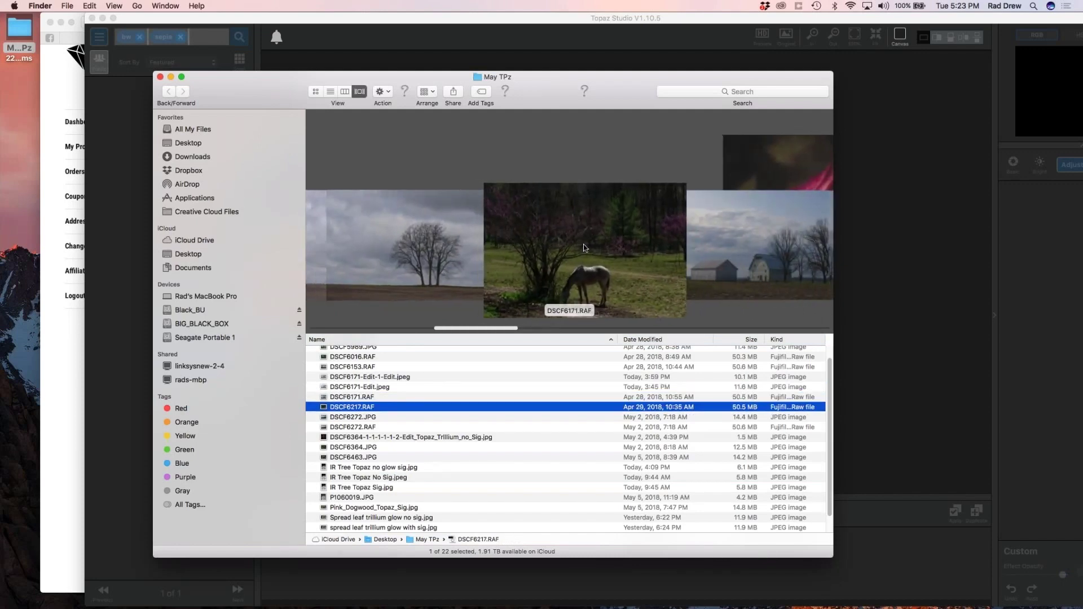
click(593, 250)
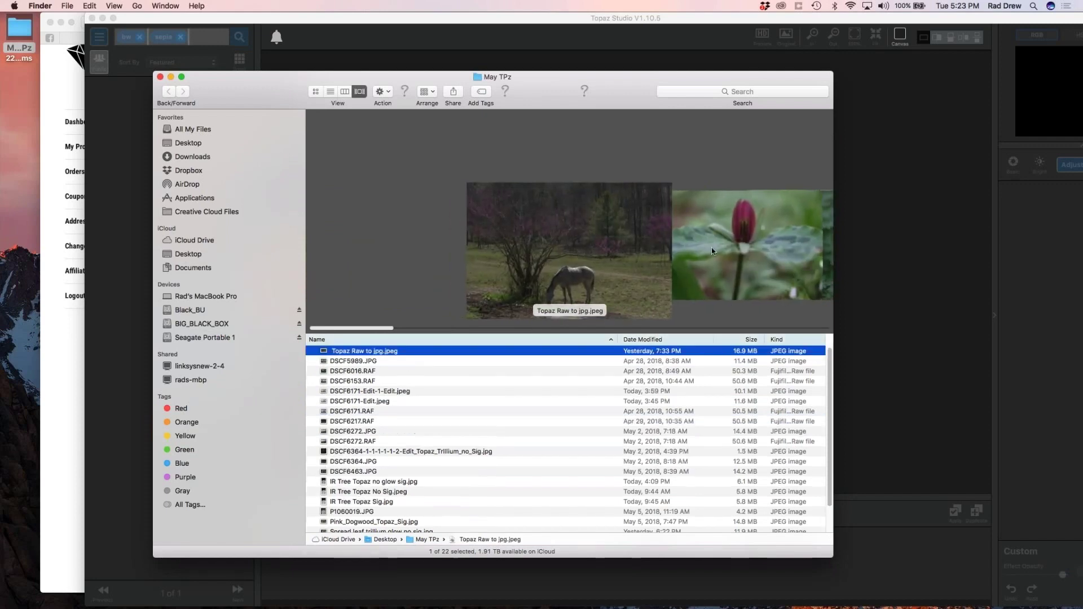
drag(571, 245, 920, 262)
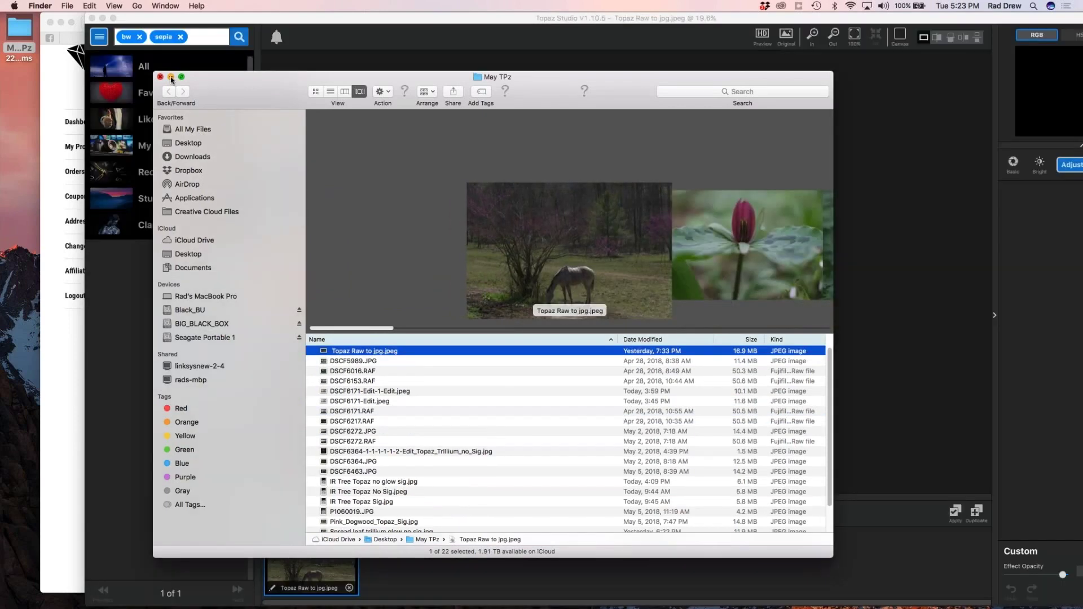
- Minimize the folder window, maximize Topaz Studio, and activate Crop & Straighten on the horse photo
click(171, 77)
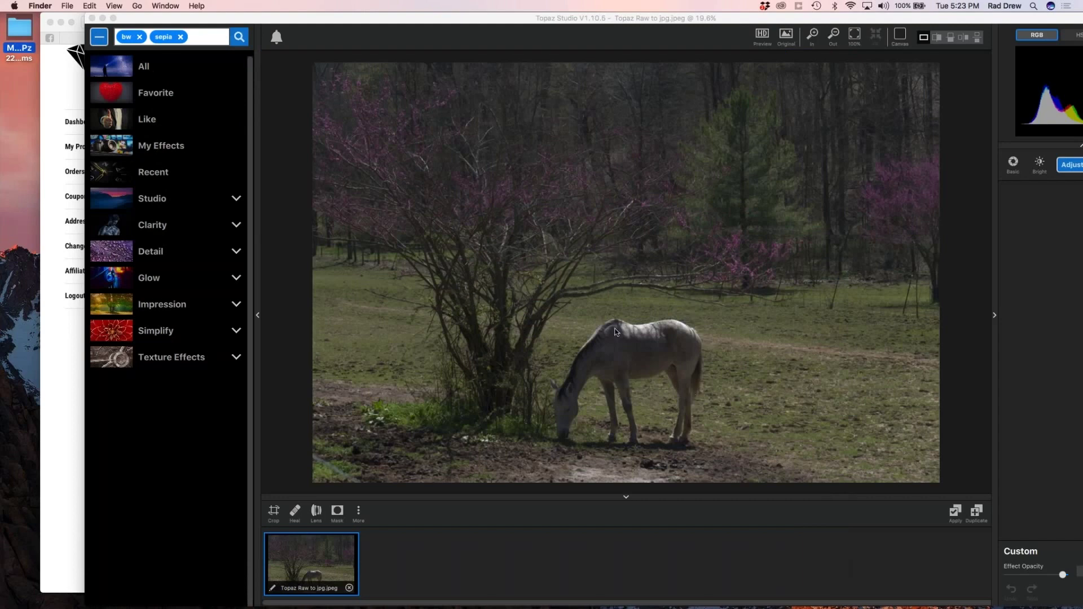
double_click(323, 21)
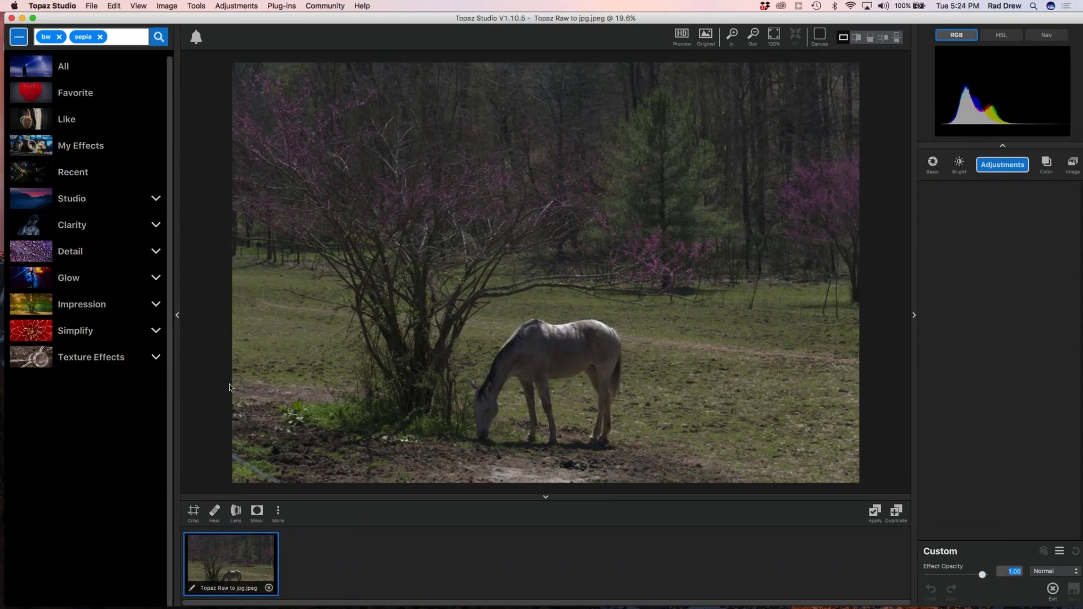
click(193, 511)
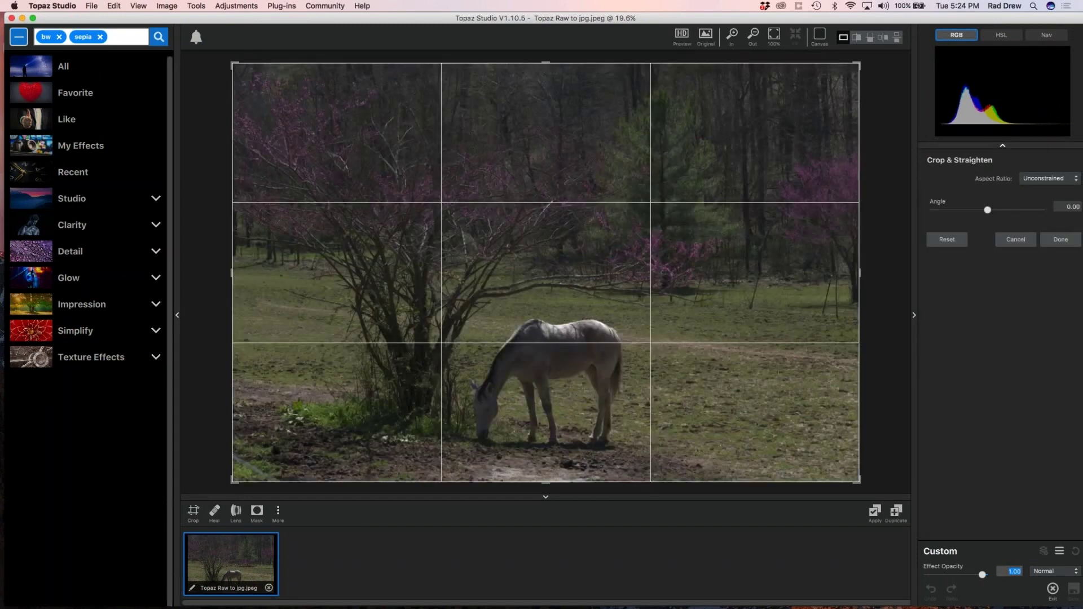
- Reset the straightening angle to 0.00 after a trial tilt, and show the aspect ratio choices
click(1074, 180)
click(1068, 163)
mouse_move(988, 211)
mouse_down()
mouse_move(999, 212)
mouse_move(989, 213)
mouse_up()
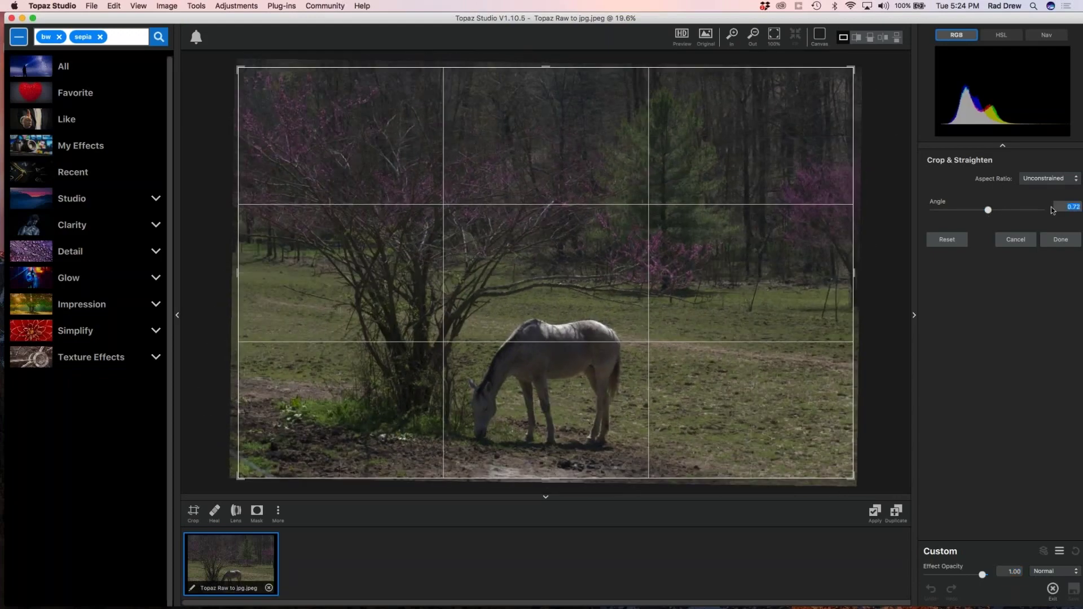
key(BackSpace)
text(0.00)
key(Return)
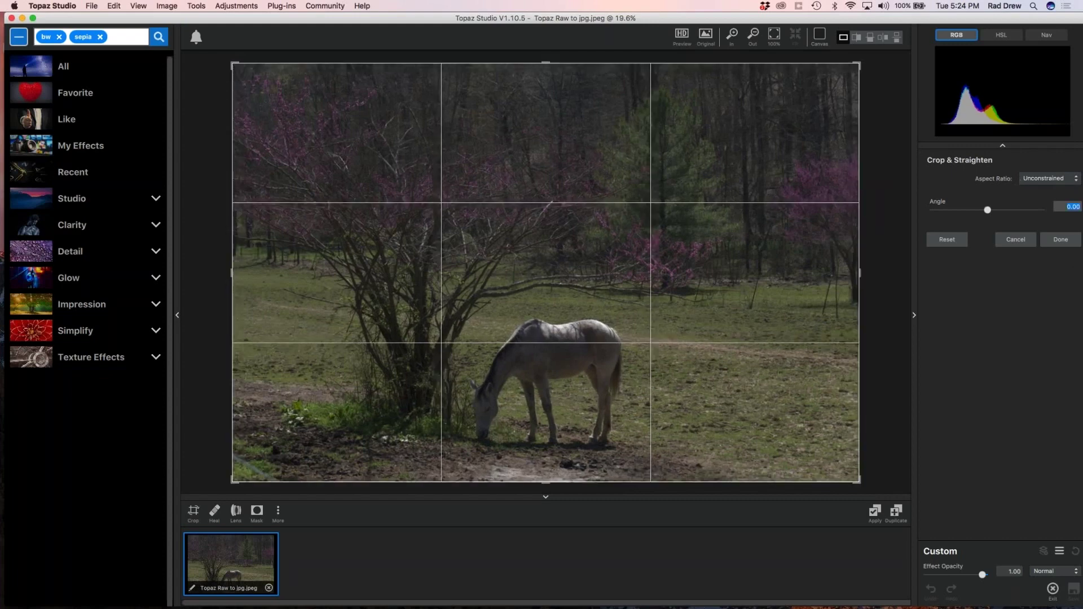
click(1076, 179)
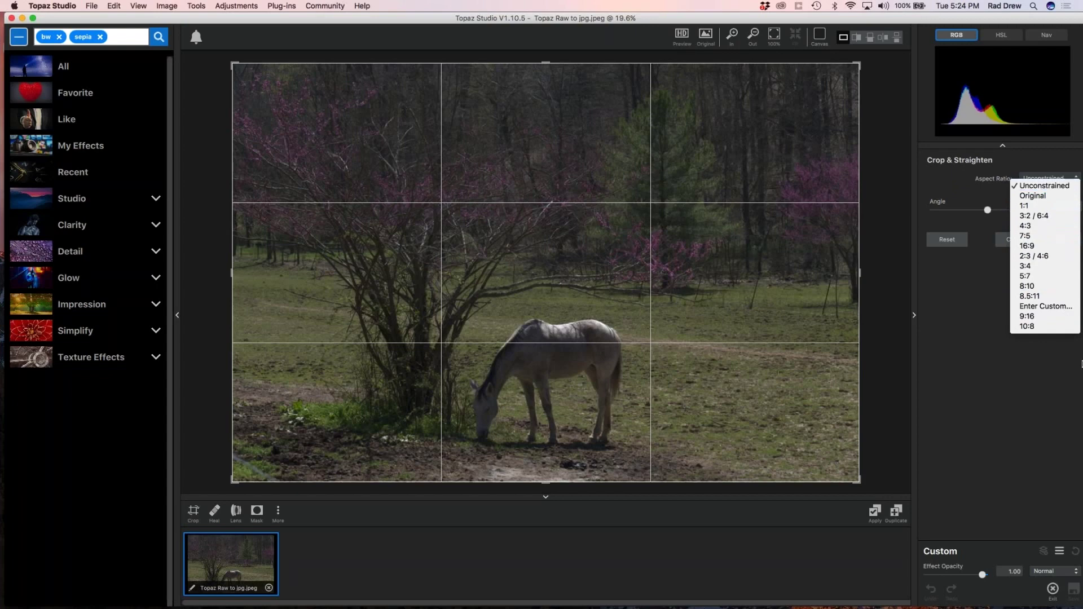
click(1026, 206)
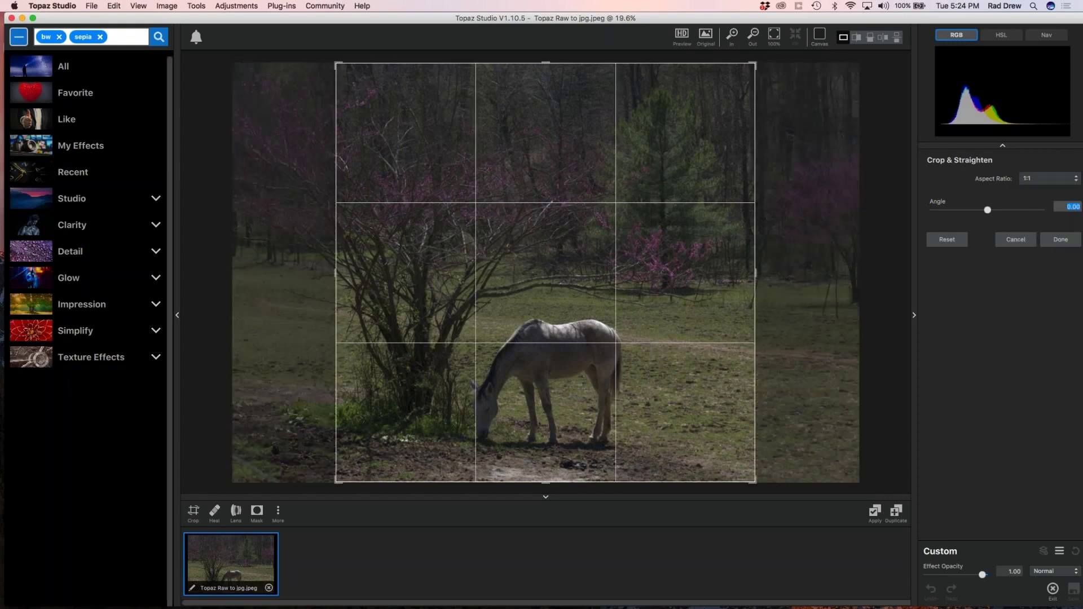
drag(682, 311, 769, 318)
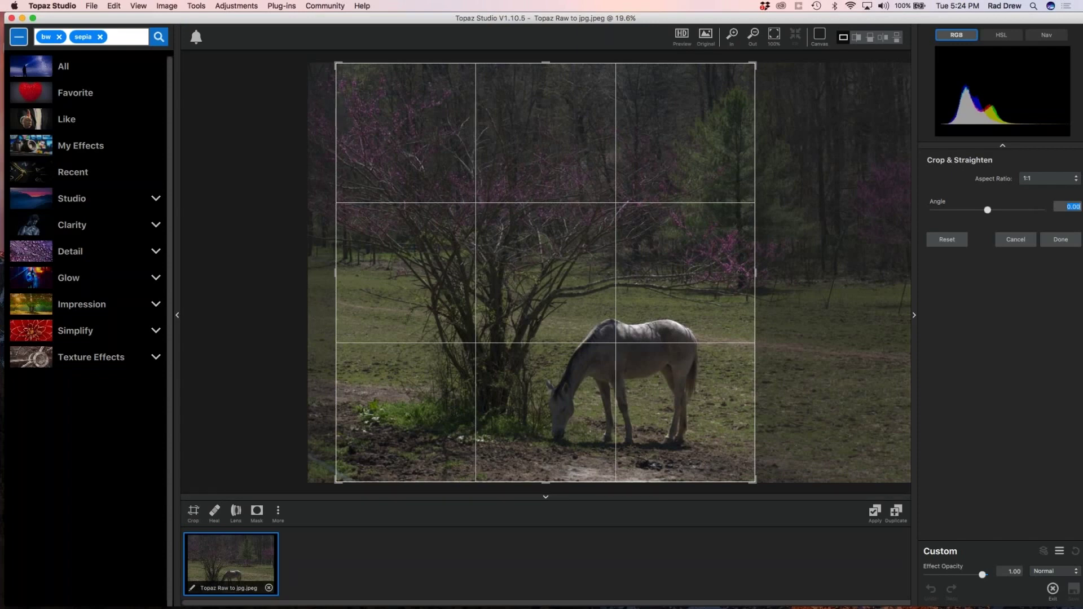
drag(493, 391, 491, 391)
mouse_move(644, 380)
mouse_down()
mouse_move(620, 387)
mouse_move(632, 388)
mouse_up()
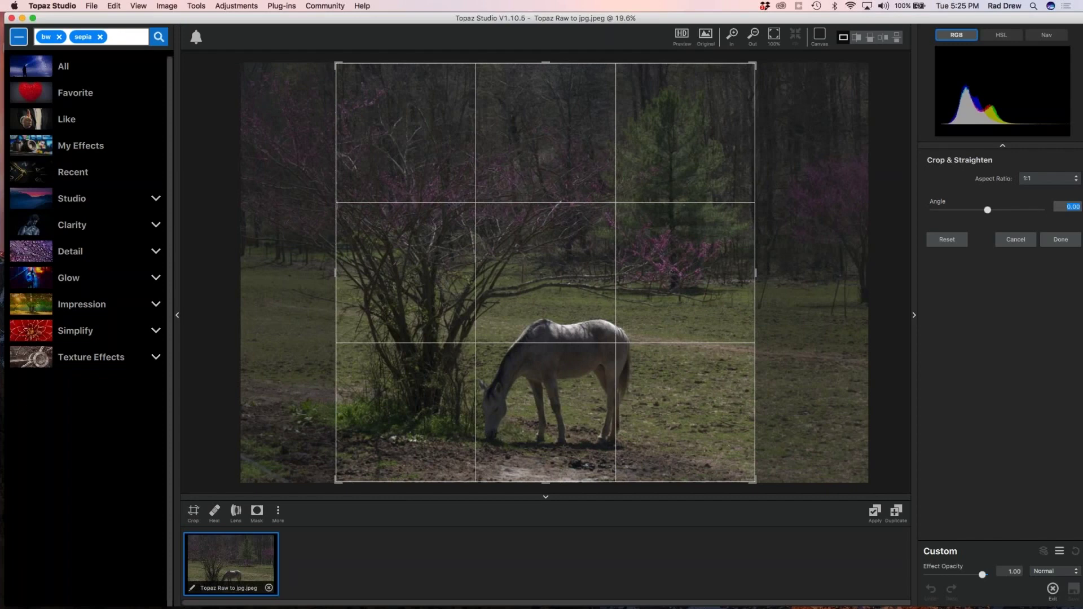
drag(755, 64, 742, 79)
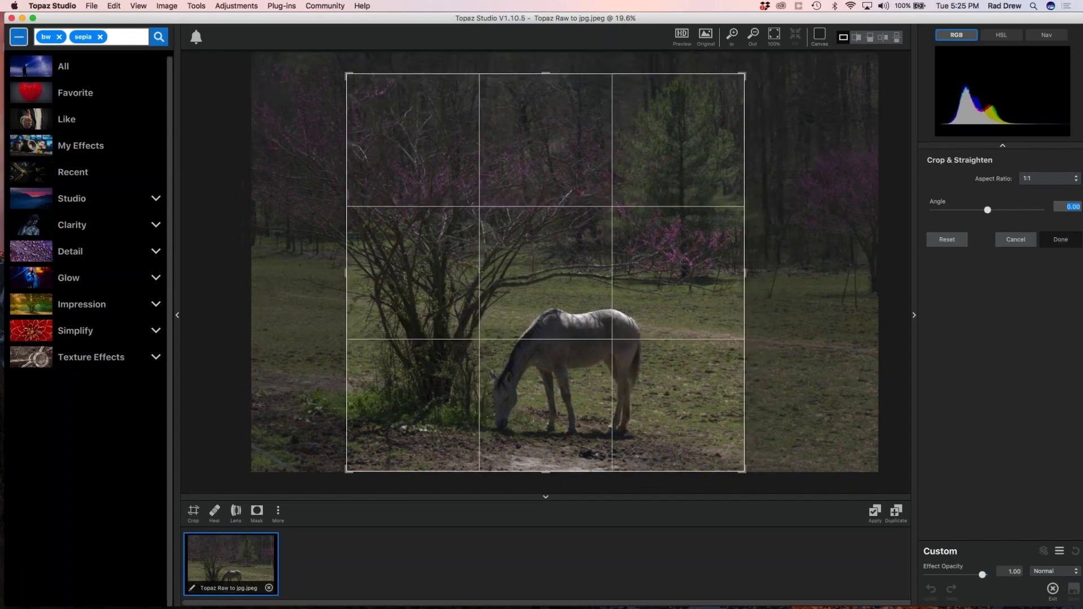
key(Return)
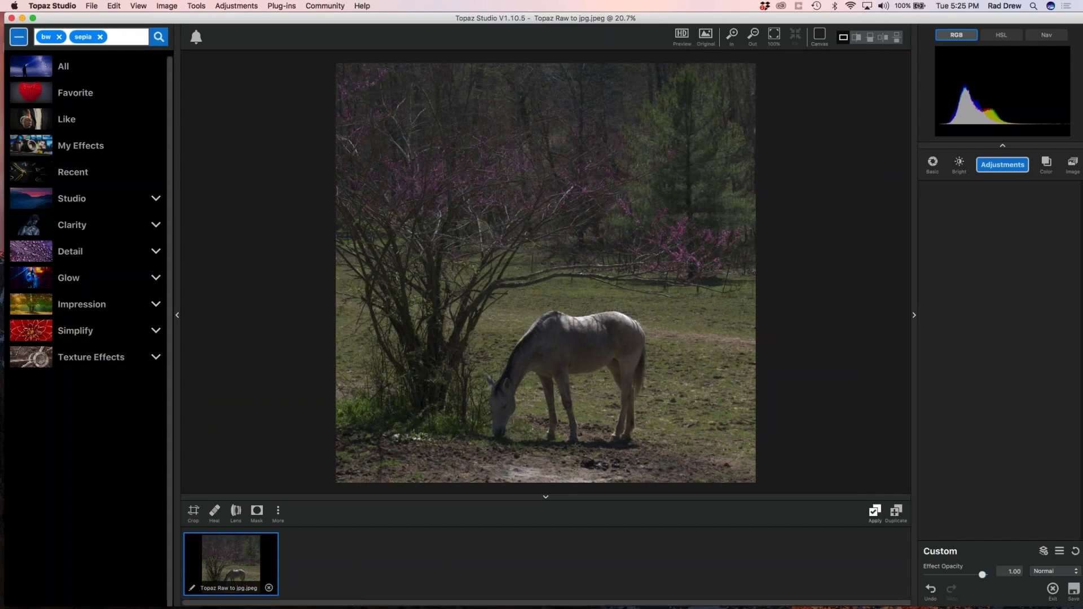
- Apply the edits as the new copy Topaz Raw to jpg-1.jpeg and bring up Basic Adjustment
click(874, 513)
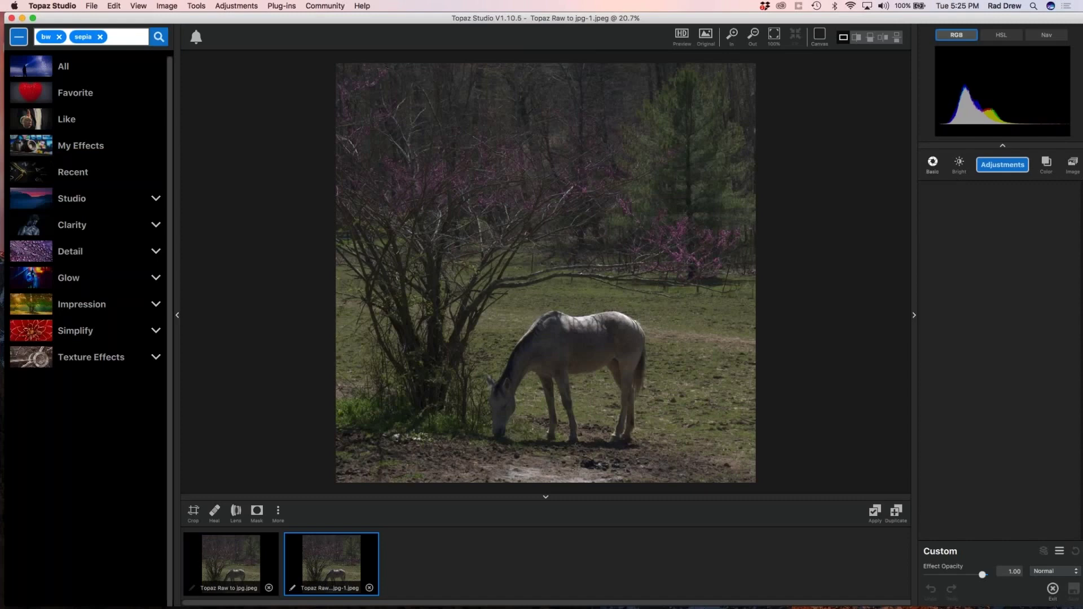
click(933, 162)
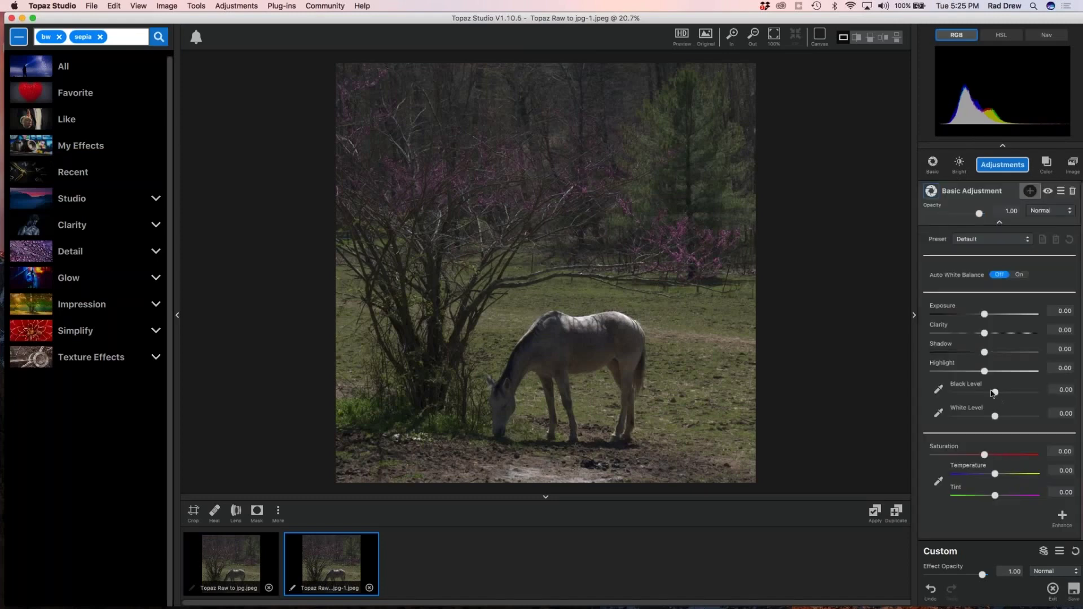
- Darken the horse photo's black level to -0.38
drag(994, 393, 1011, 418)
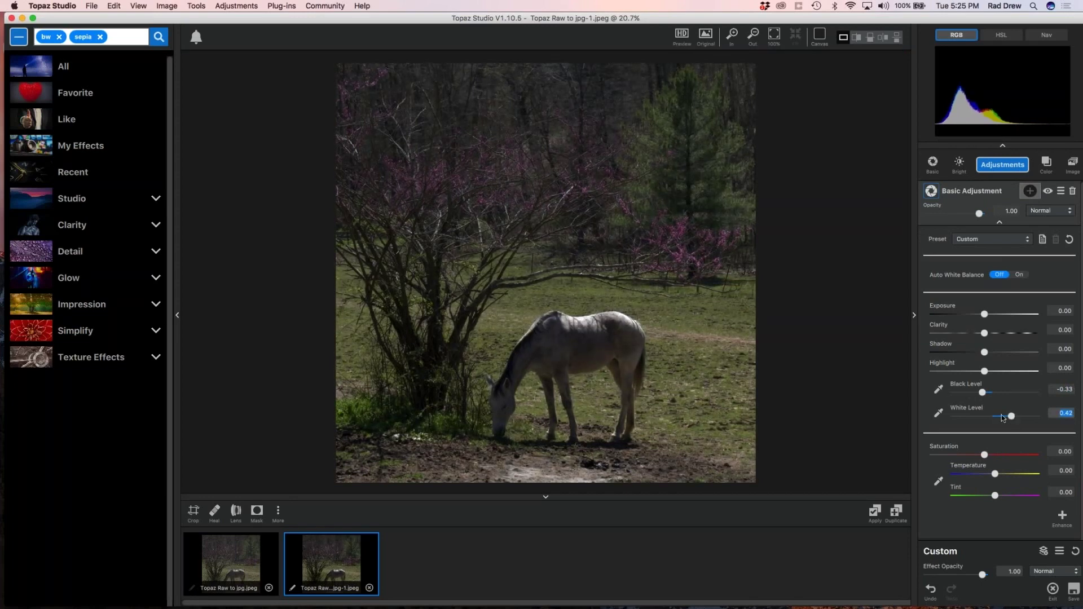
scroll(582, 359, up, 5)
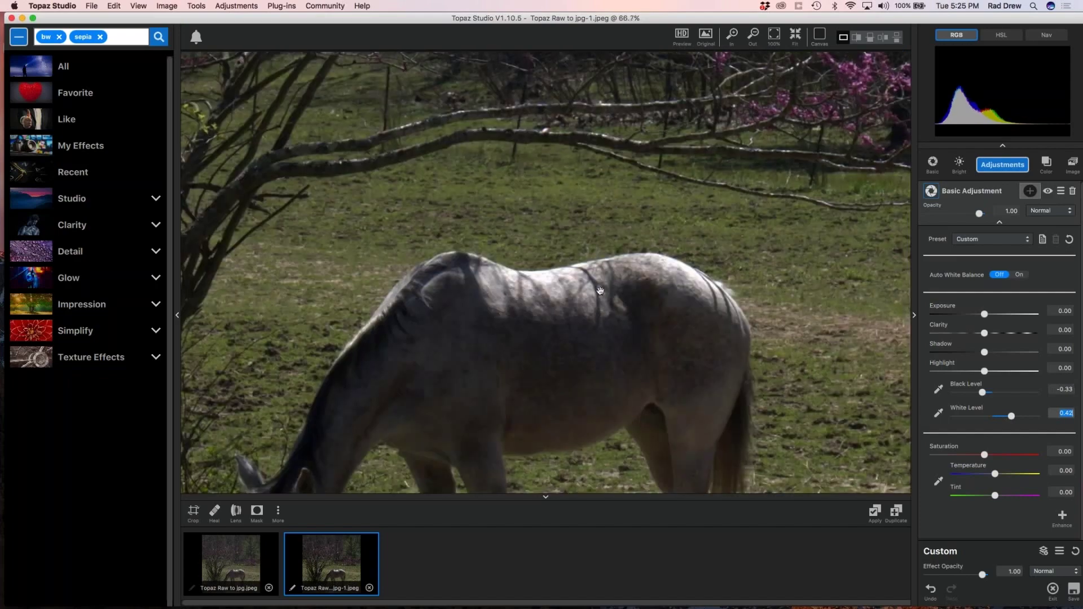
scroll(601, 291, down, 1)
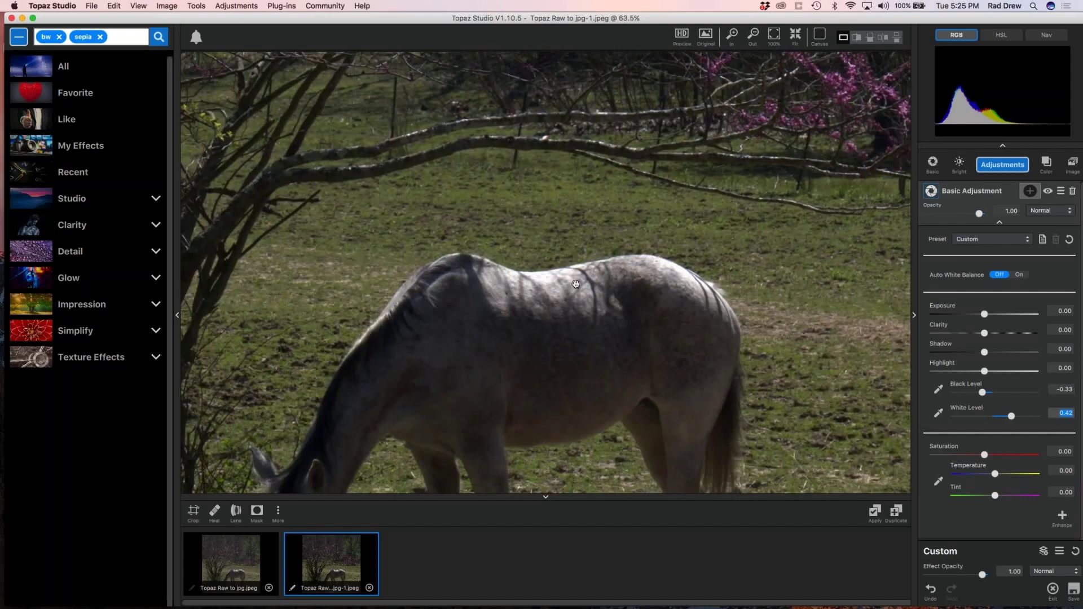
scroll(576, 284, down, 5)
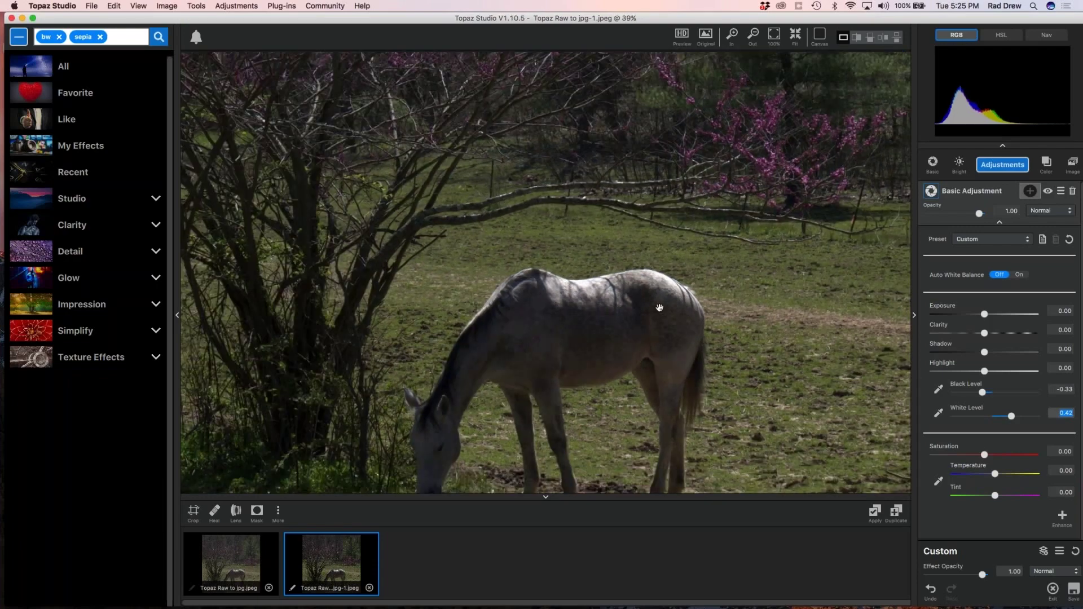
scroll(581, 306, down, 3)
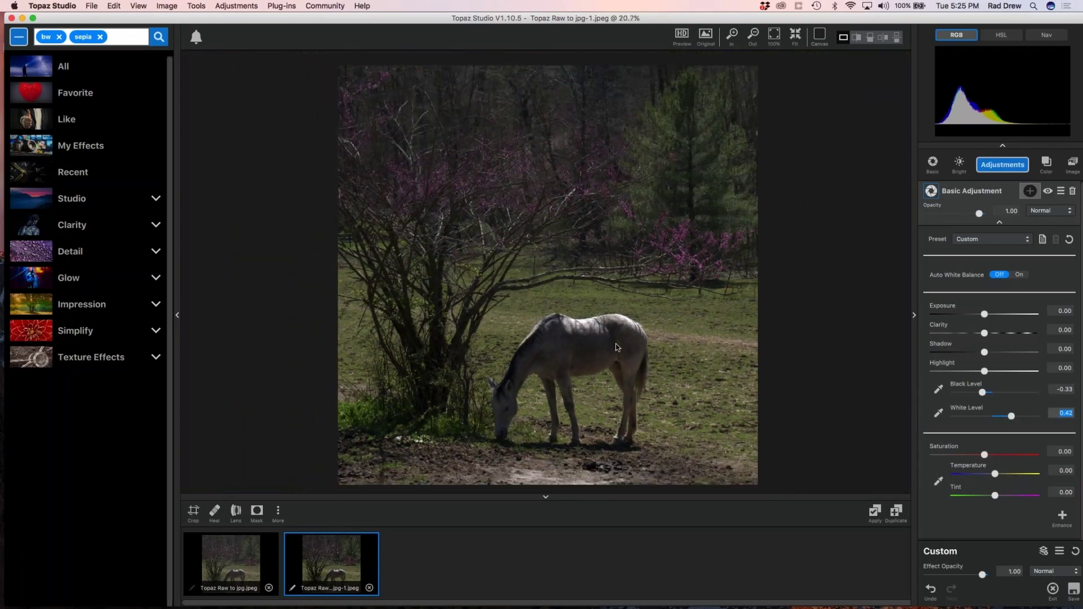
scroll(616, 347, down, 1)
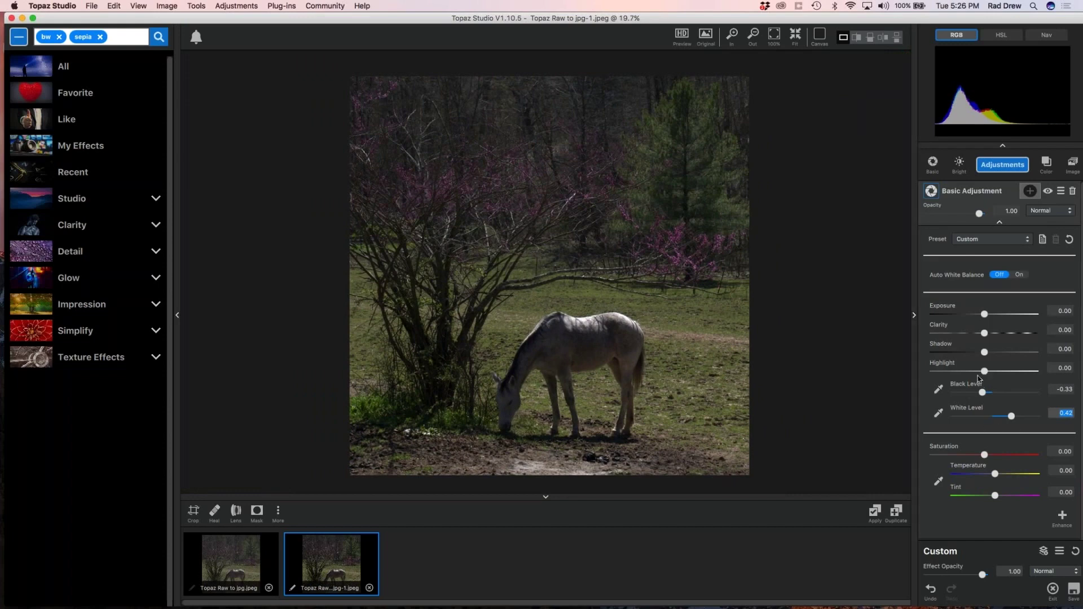
drag(982, 392, 980, 392)
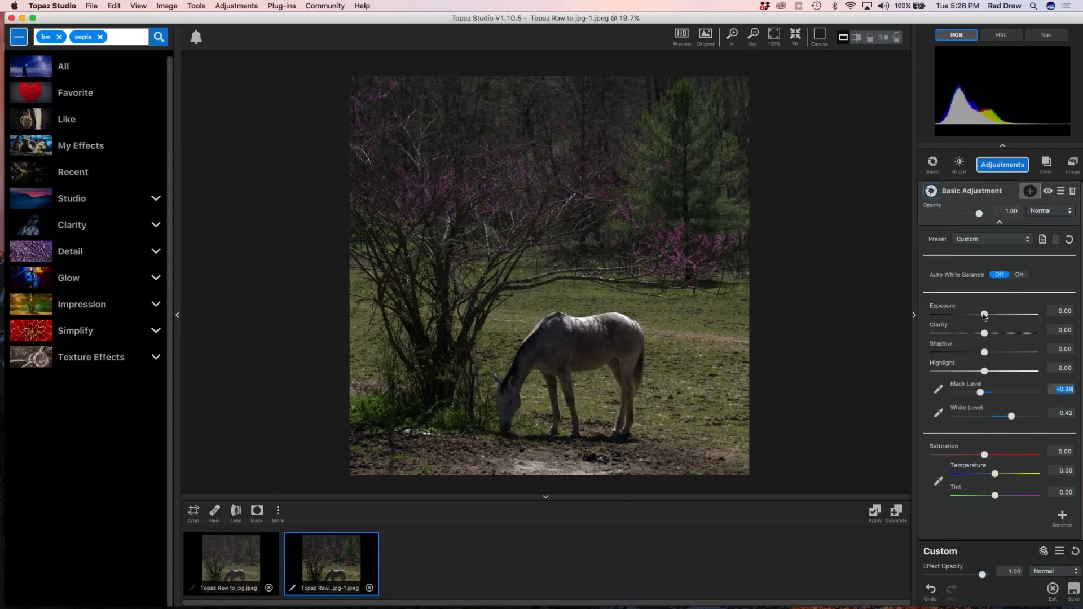
- Raise exposure to 0.31, lower white level to 0.27, and add clarity of 0.36
drag(984, 314, 1000, 315)
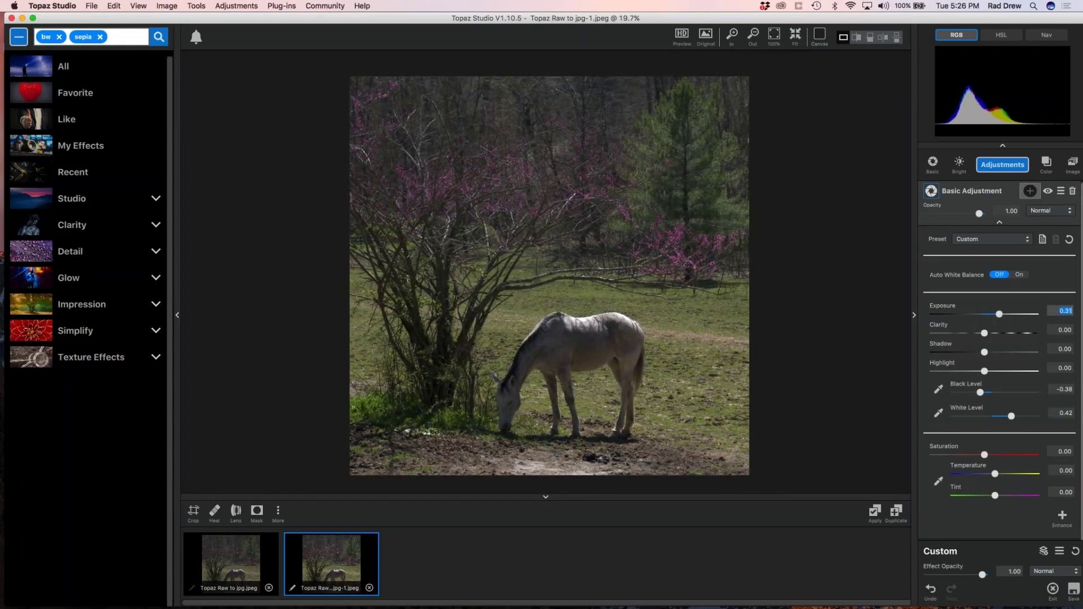
drag(1011, 418, 1005, 416)
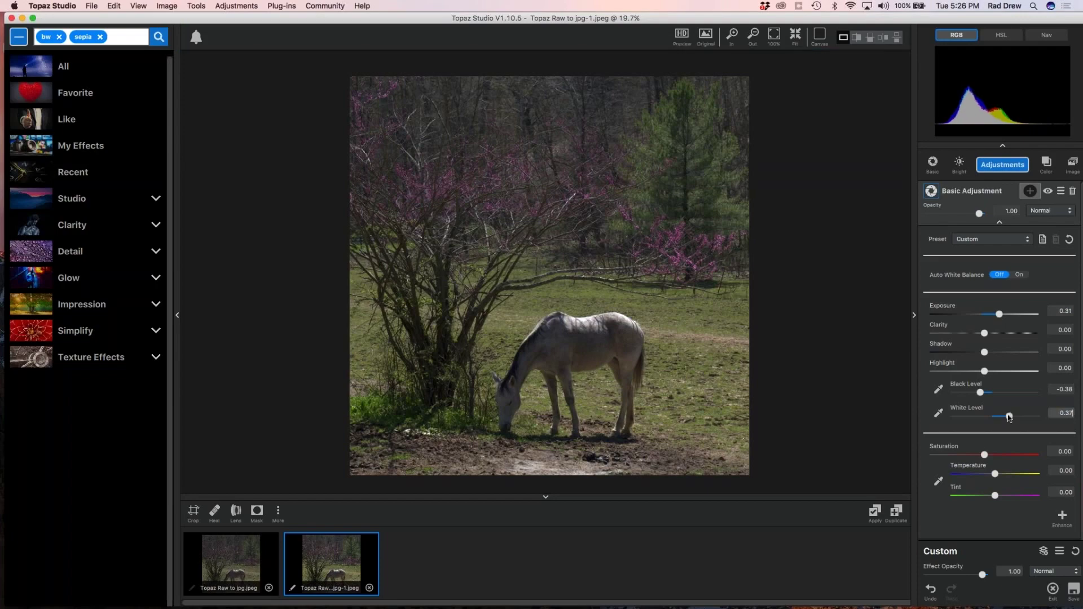
scroll(615, 344, up, 3)
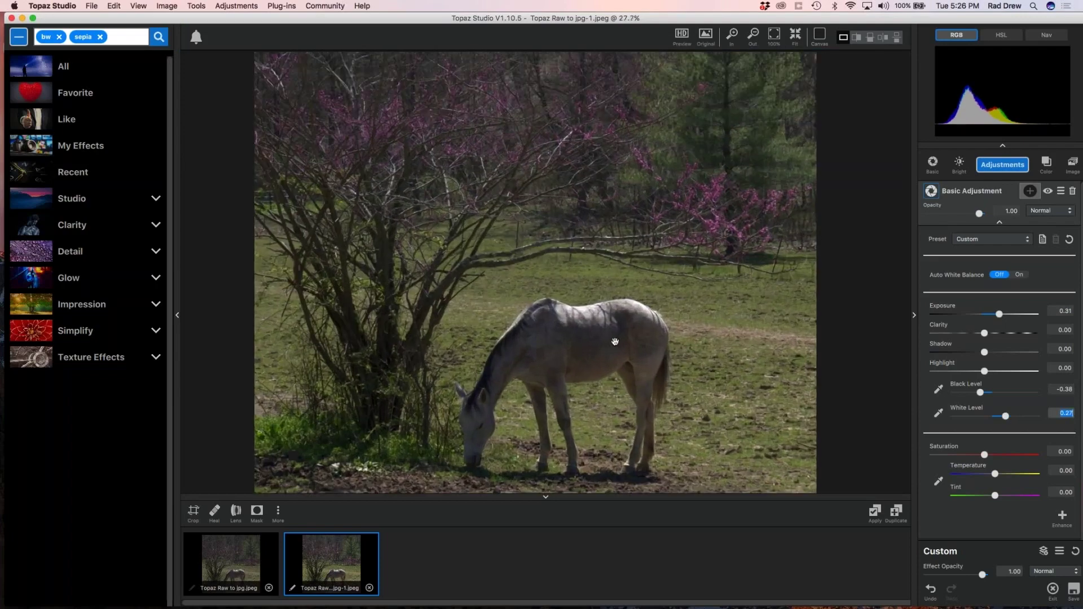
scroll(615, 344, down, 2)
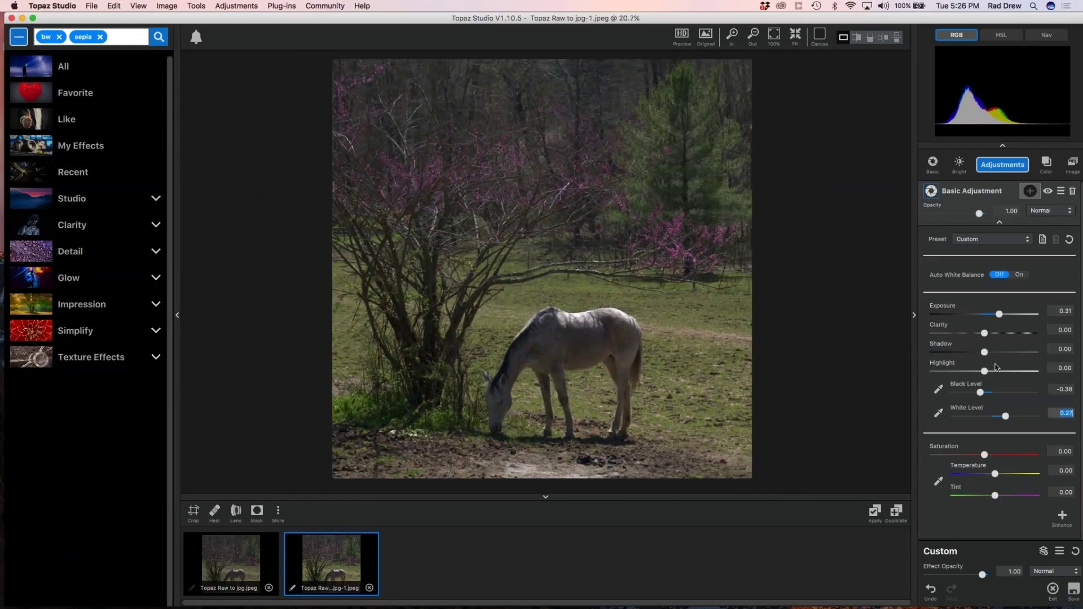
drag(986, 334, 1002, 334)
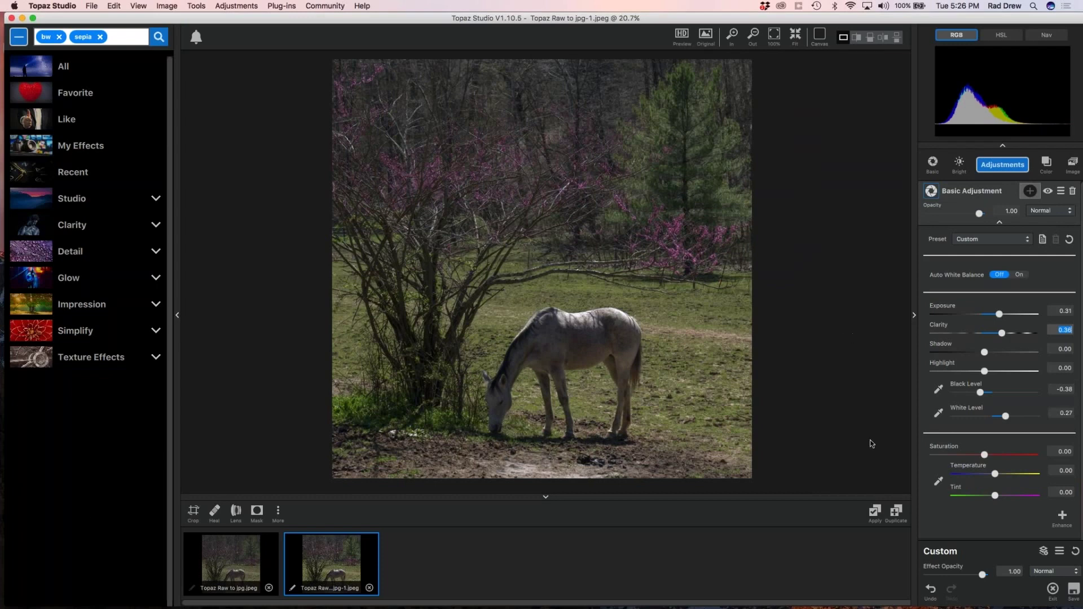
click(192, 512)
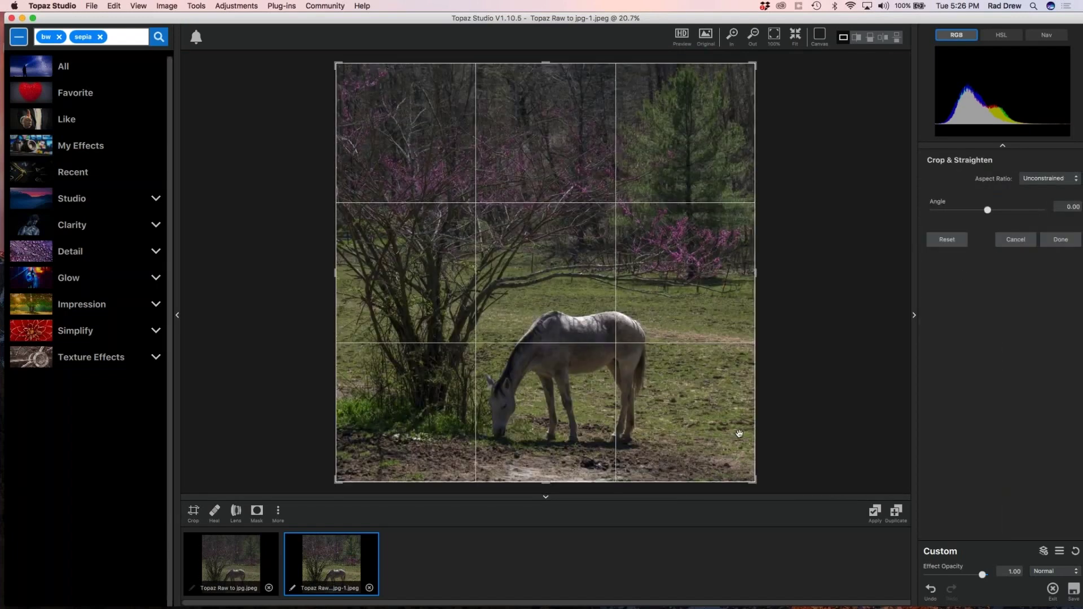
- Try a tighter crop around the horse, restore the full frame, and bring up the Healing Brush
drag(761, 484, 734, 468)
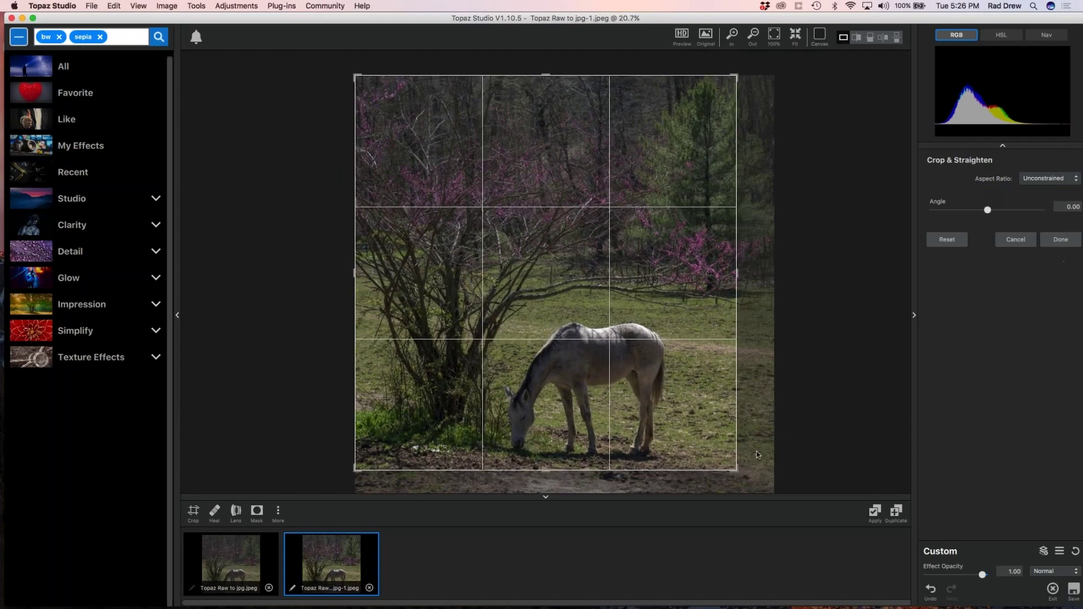
drag(736, 470, 773, 492)
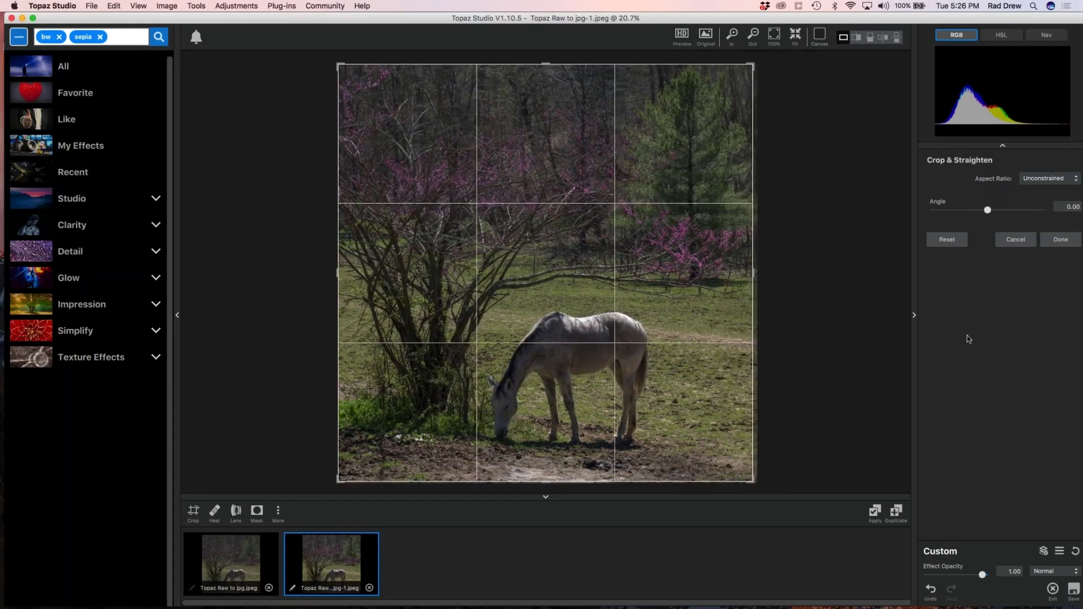
click(214, 511)
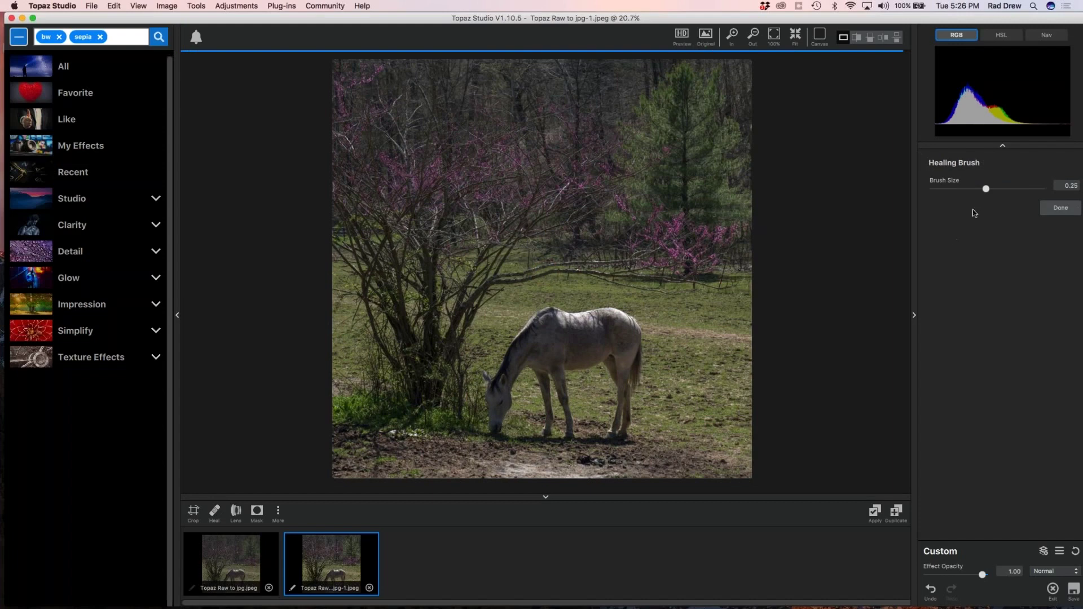
- Heal the spots on the ground below the horse with a 0.12 Healing Brush
drag(986, 189, 954, 197)
mouse_move(582, 469)
mouse_down()
mouse_move(619, 465)
mouse_move(593, 474)
mouse_move(626, 479)
mouse_up()
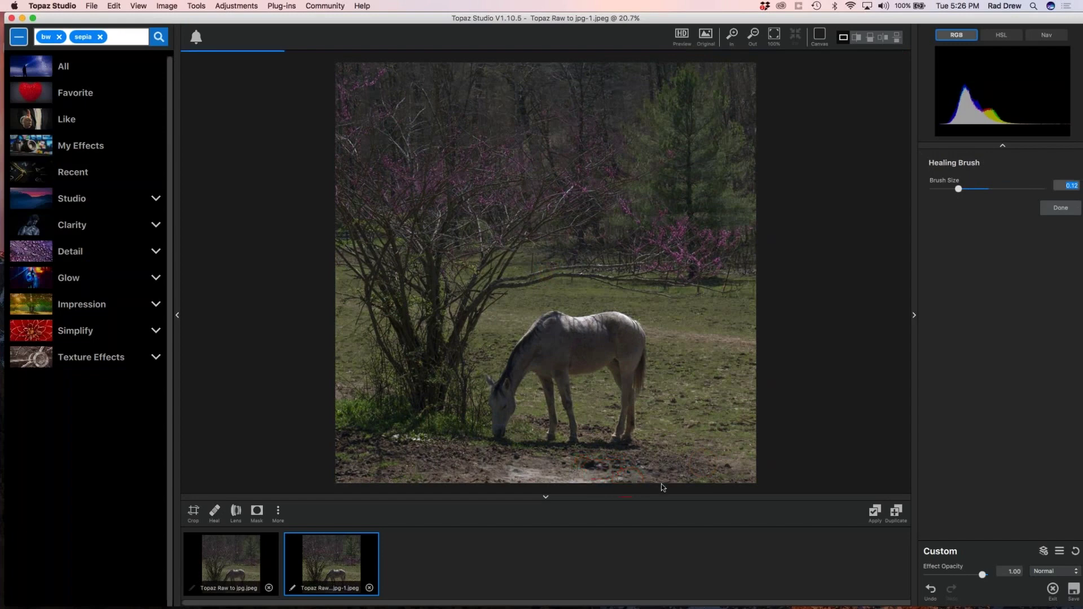
click(606, 469)
click(608, 471)
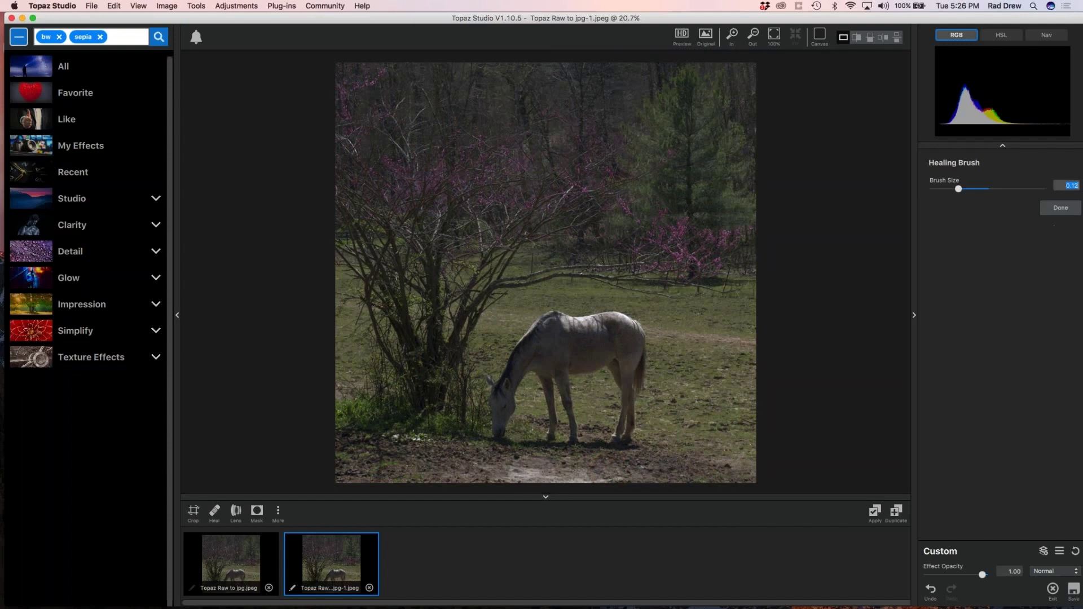
click(1061, 207)
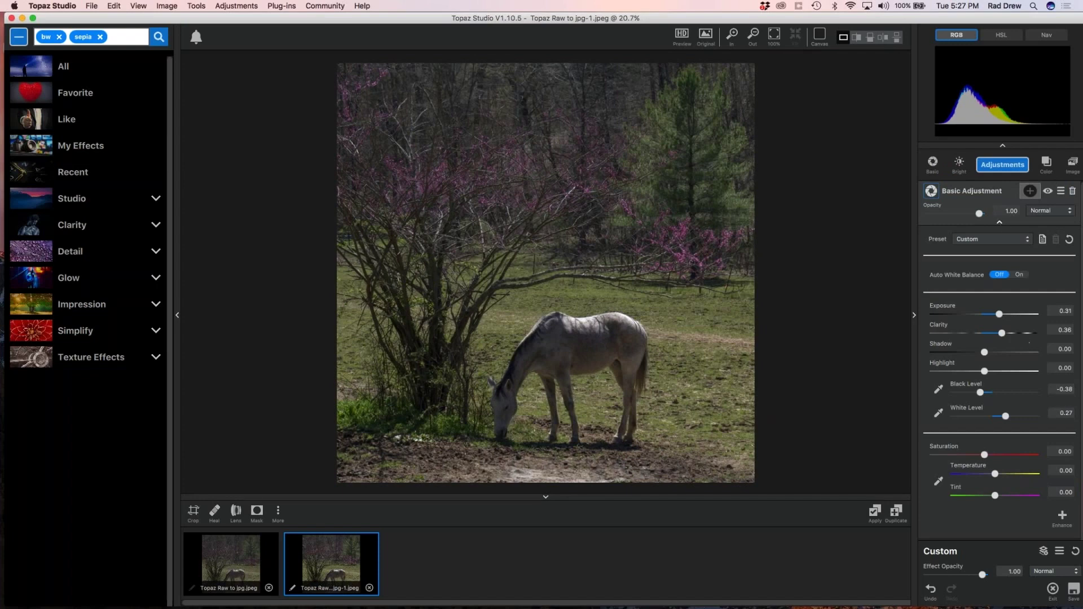
- Collapse Basic Adjustment and send the cropped horse photo to Topaz InFocus
click(1000, 224)
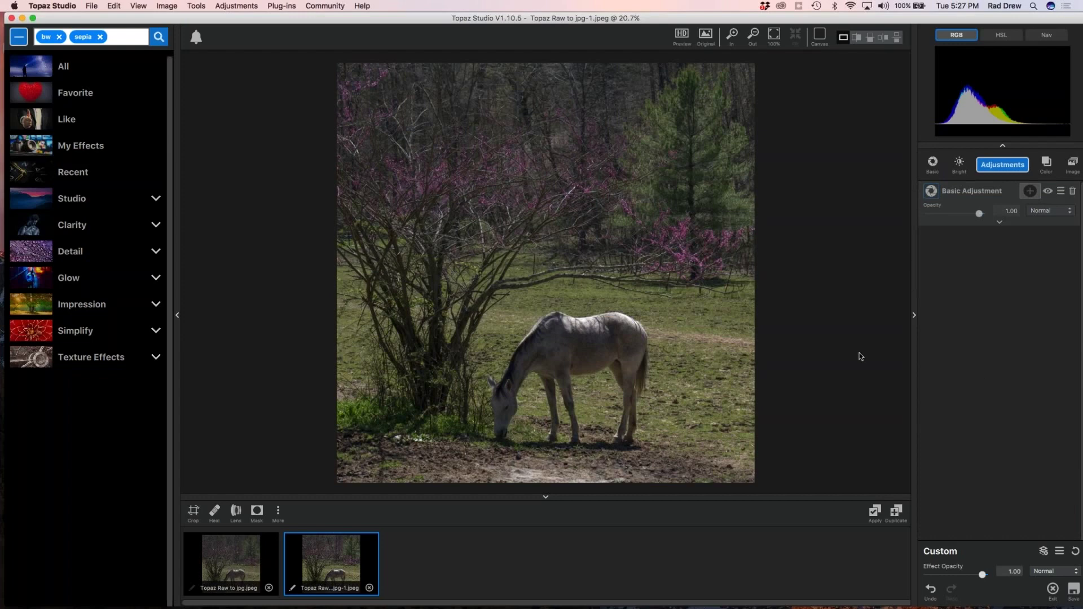
click(281, 6)
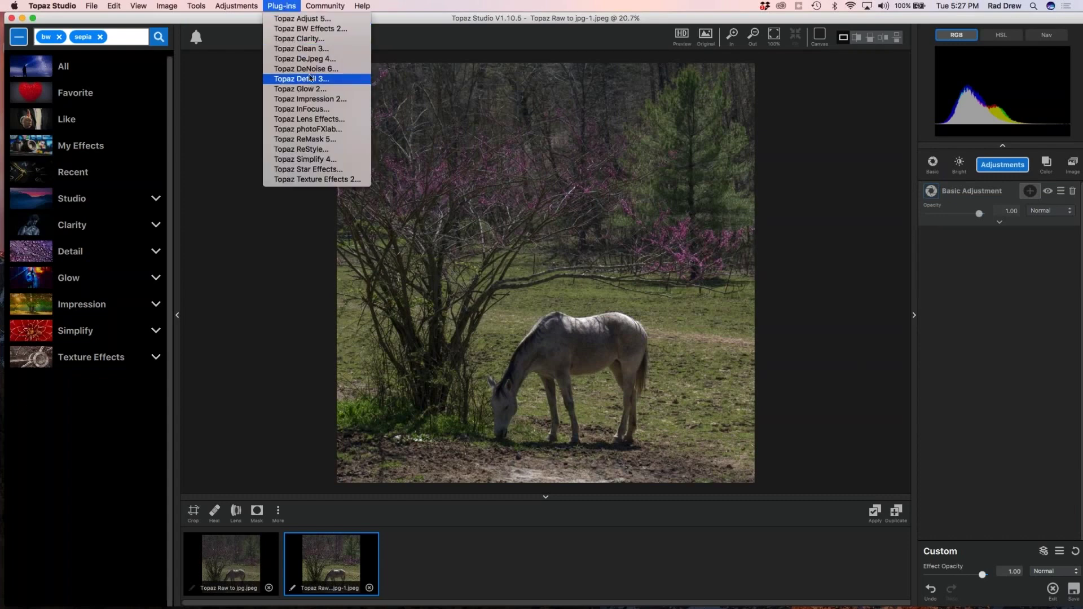
click(307, 110)
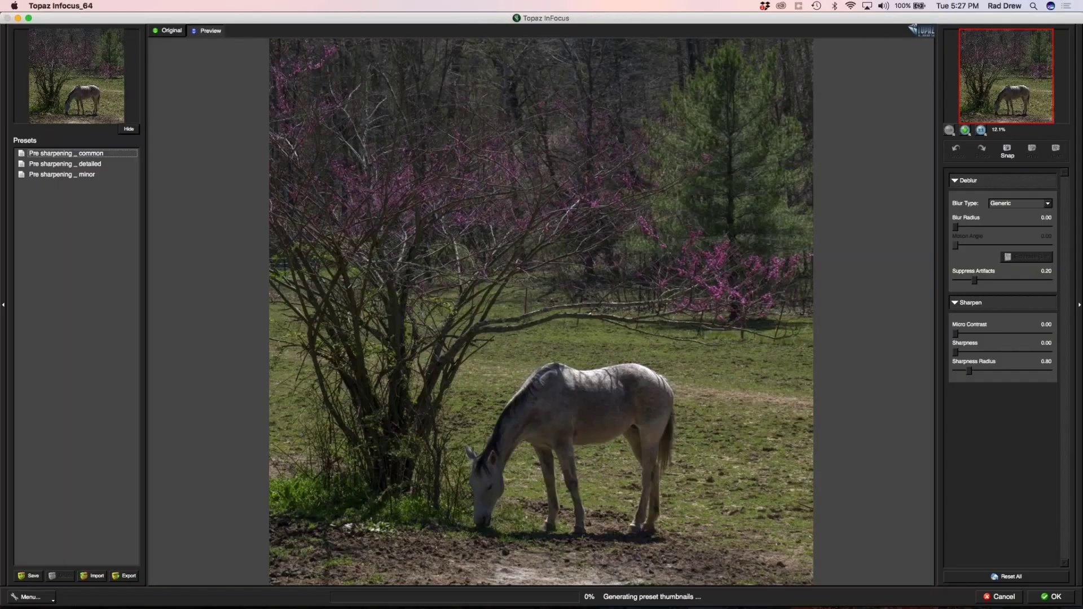
- Compare sharpening presets at 100% zoom, then apply Pre sharpening _ detailed and return the photo
click(626, 272)
scroll(687, 348, down, 4)
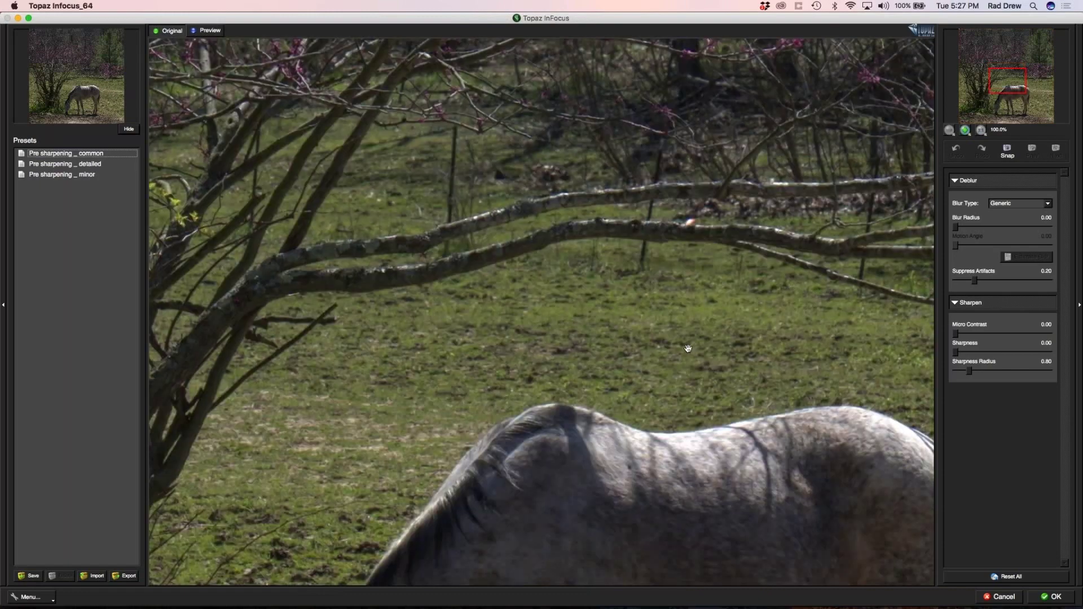
scroll(687, 348, down, 5)
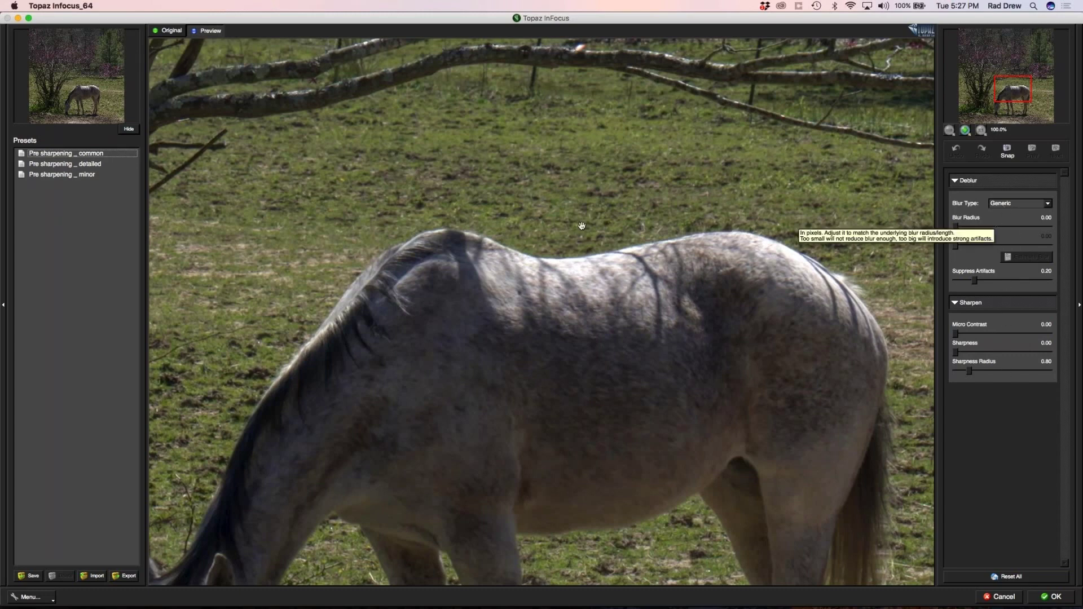
click(66, 156)
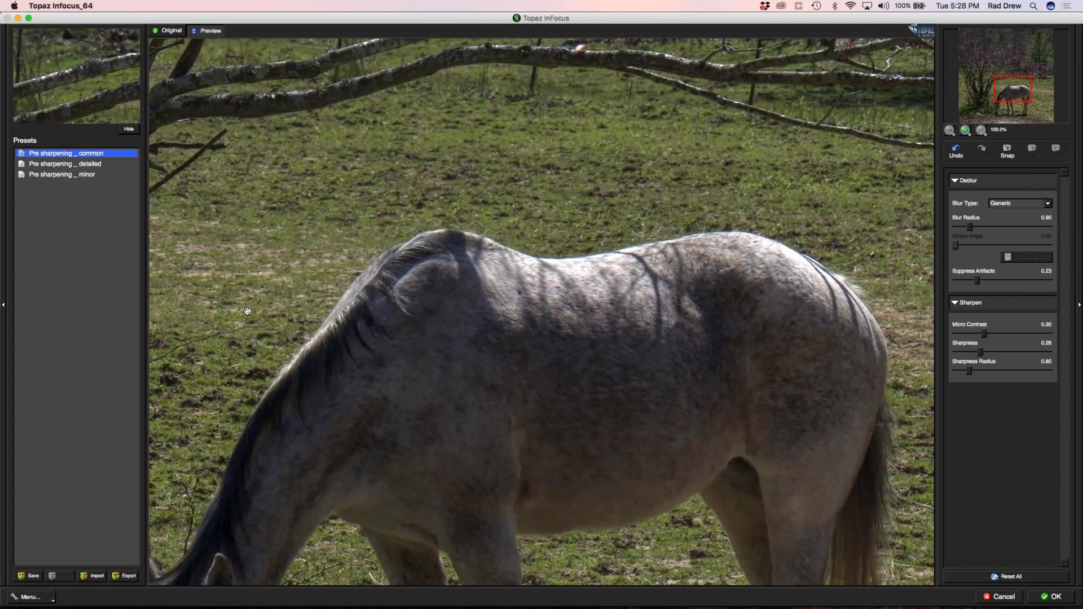
click(52, 175)
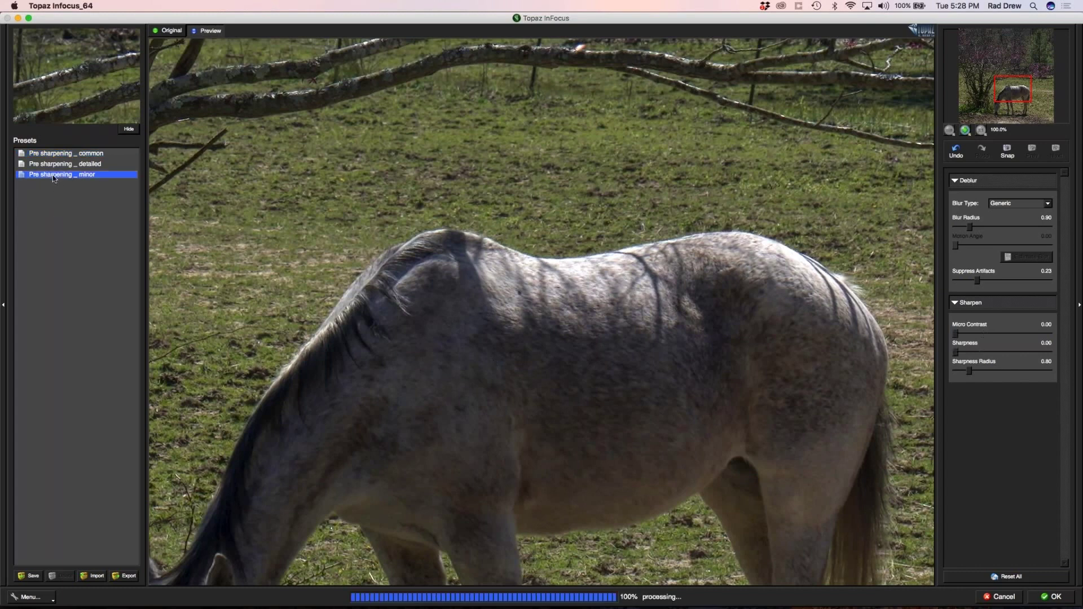
click(48, 167)
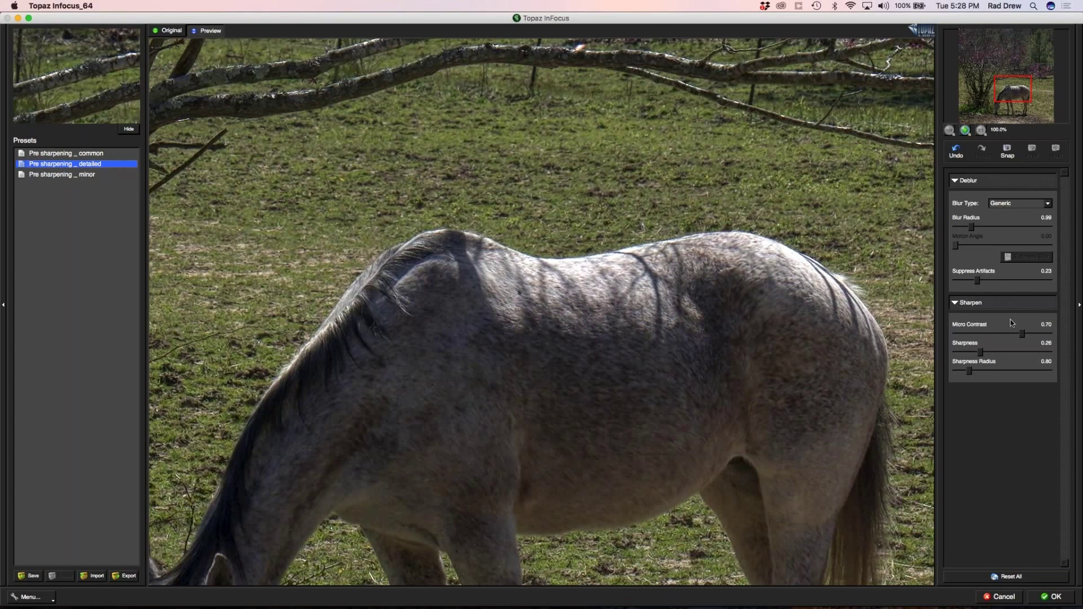
click(1056, 598)
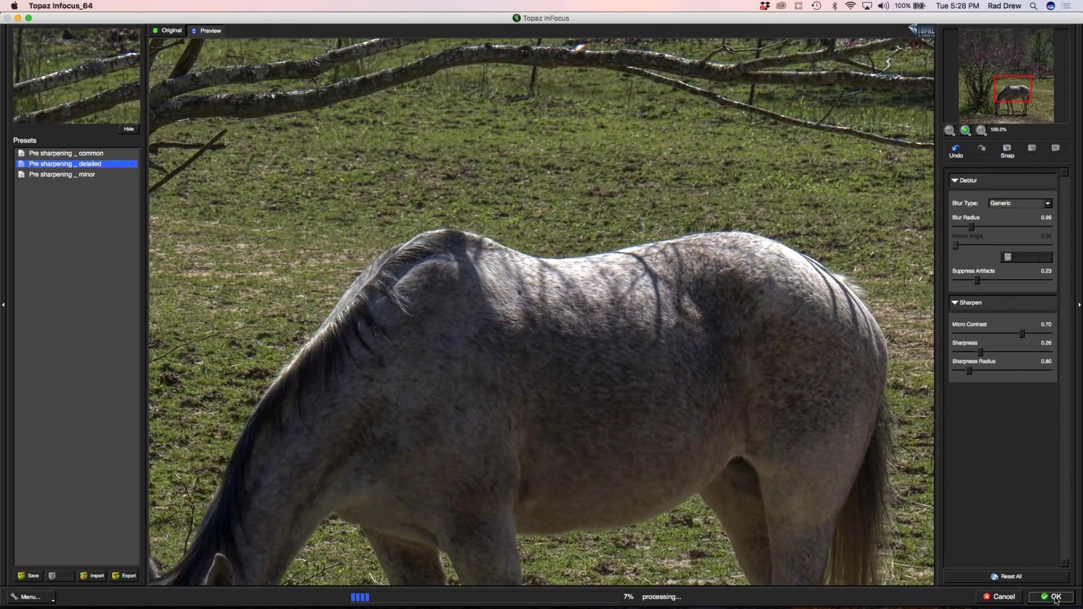
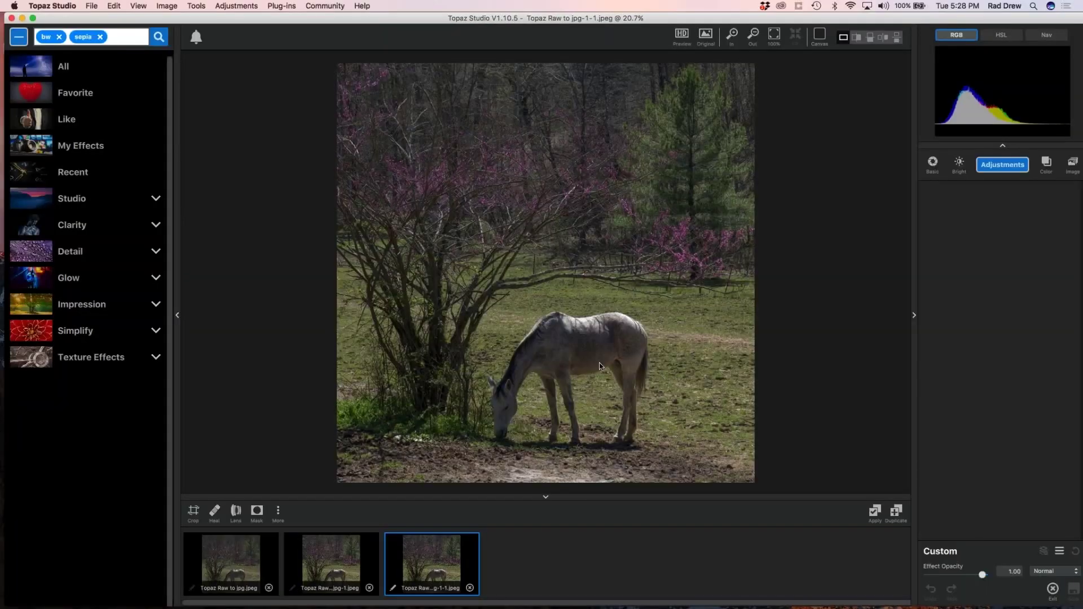
- Bring up the Adjustments add-effect list for the third horse copy
scroll(550, 370, up, 1)
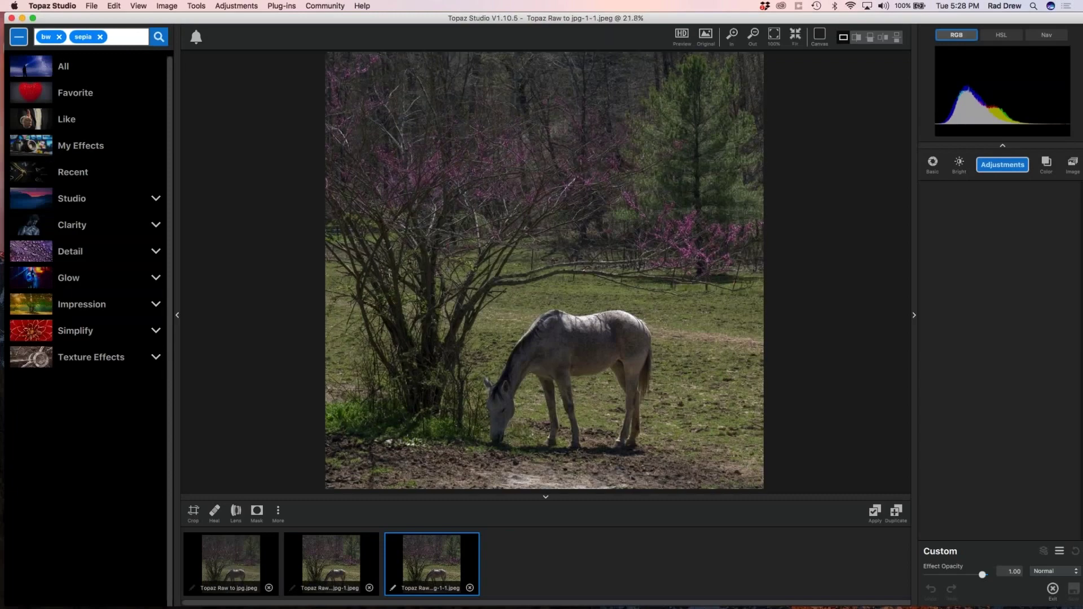
scroll(583, 358, up, 3)
scroll(588, 353, down, 3)
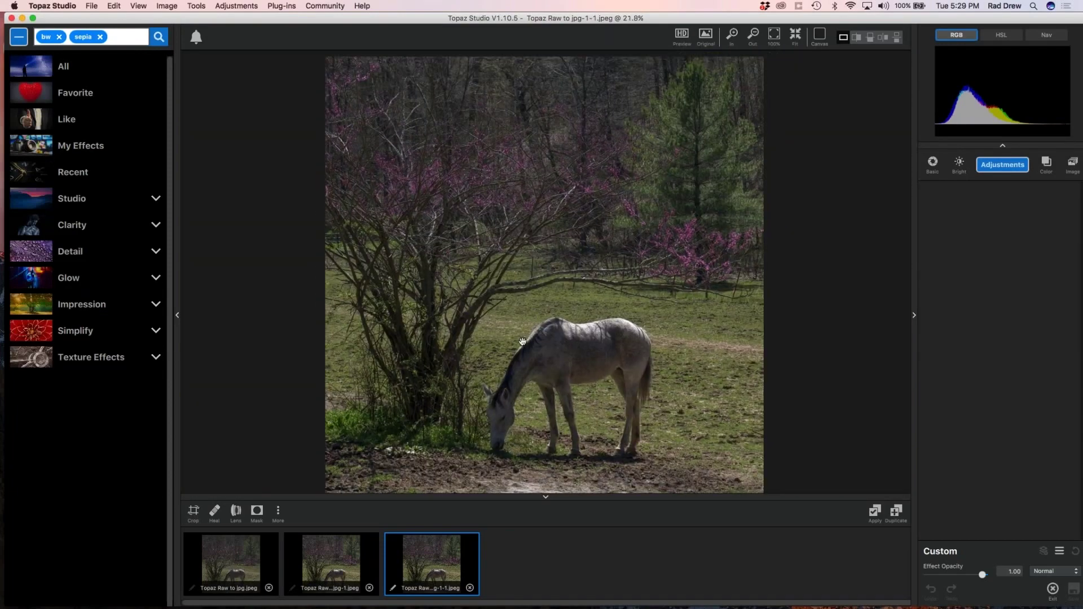
click(1007, 164)
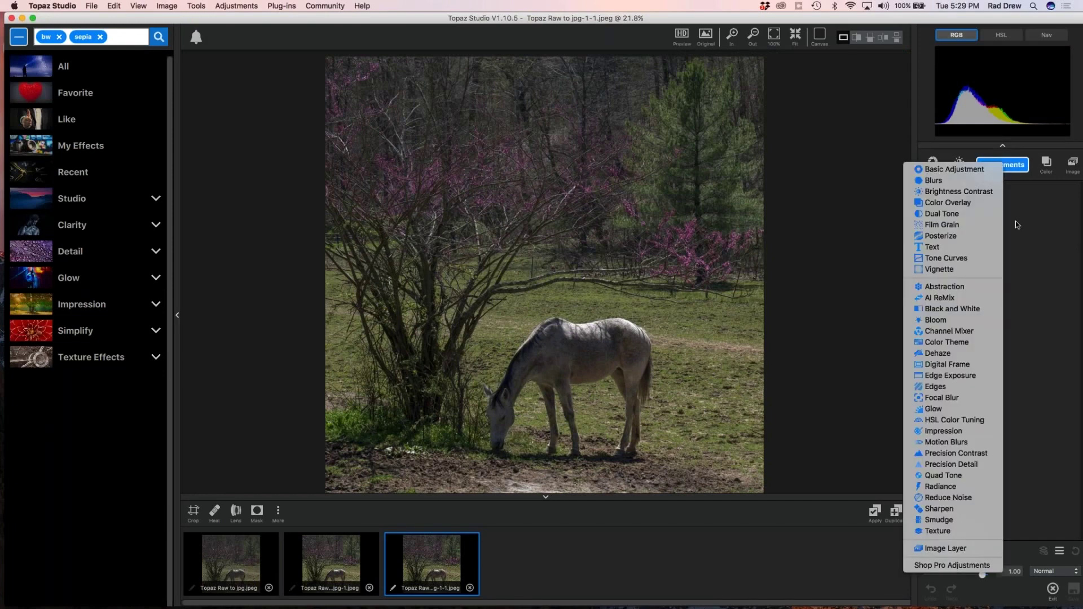
- Add Dehaze with the Heavy Dehaze preset (Strength 0.35, Suppress Artifacts 0.05) and collapse it
click(948, 354)
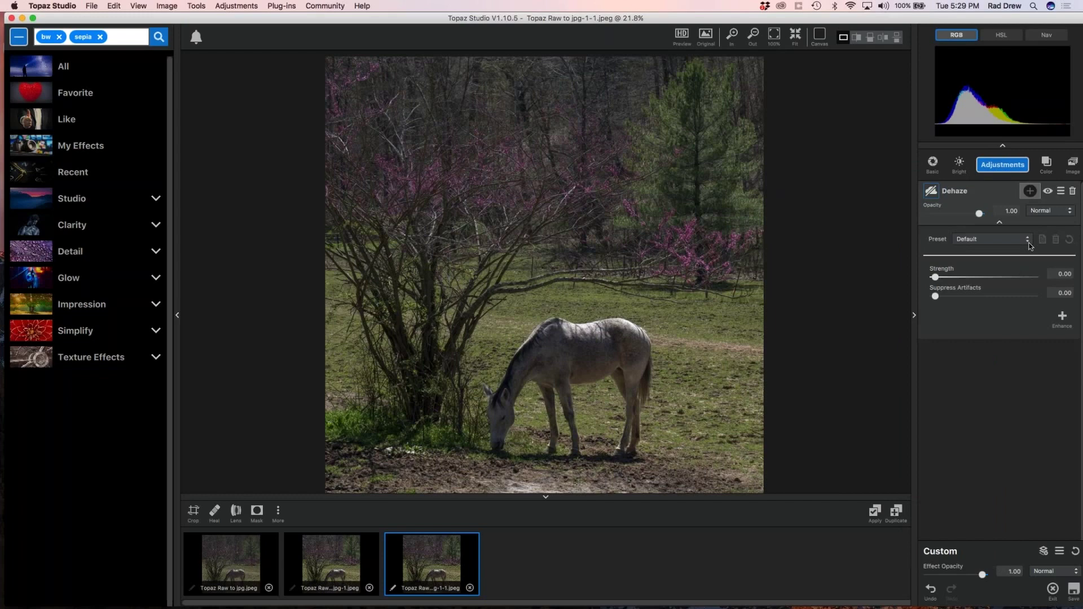
click(1028, 242)
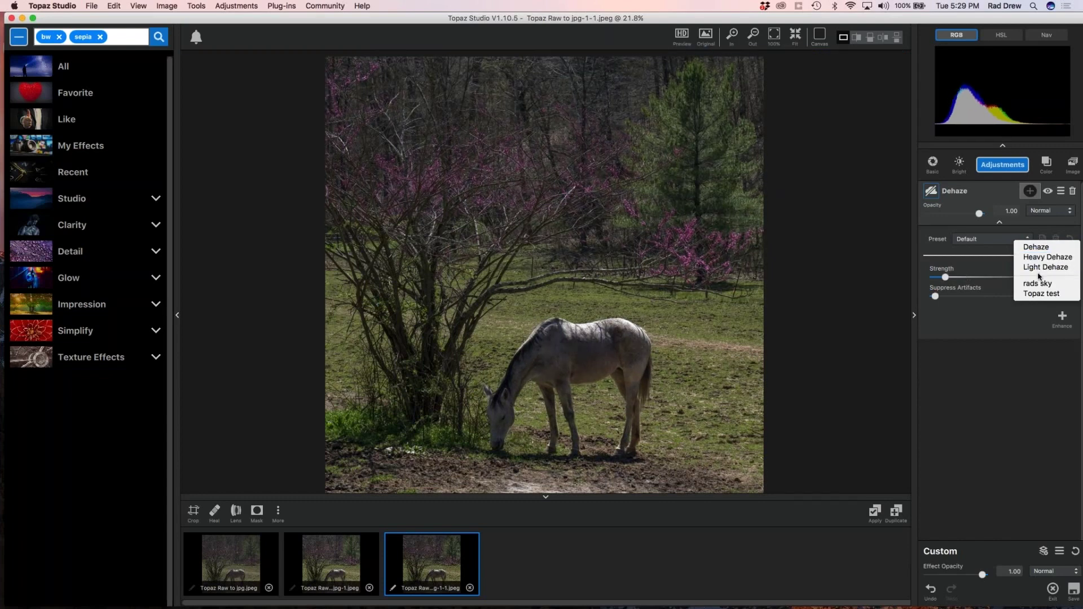
click(1039, 258)
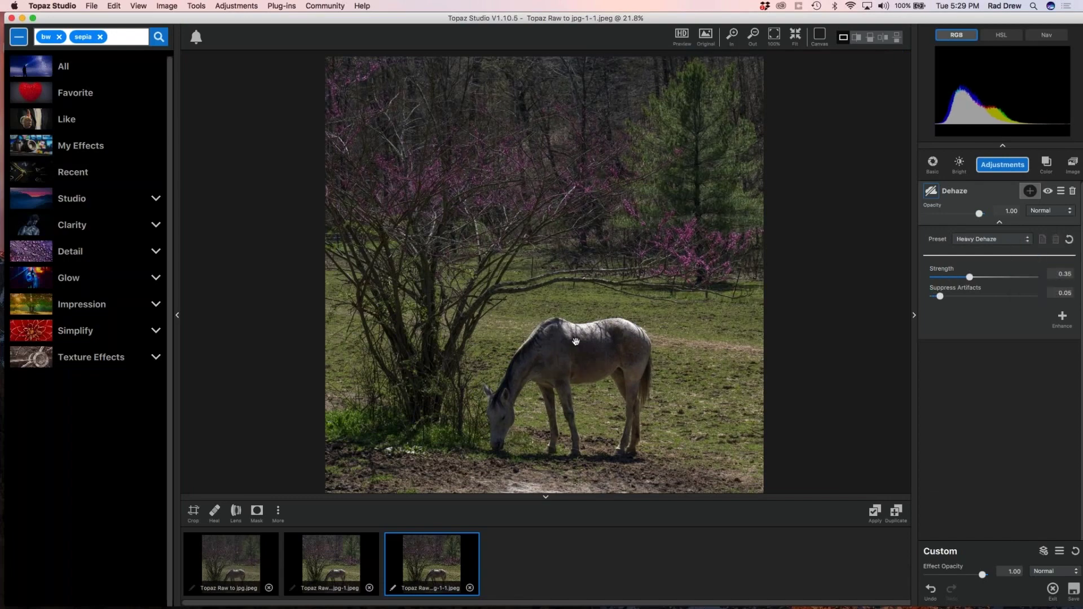
scroll(576, 341, up, 5)
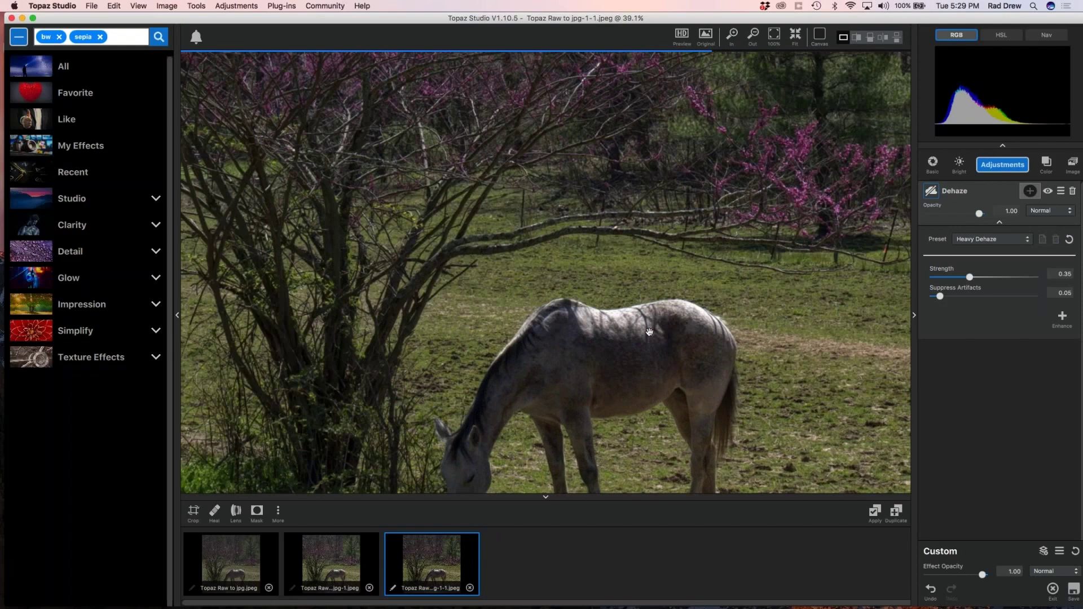
scroll(743, 321, down, 5)
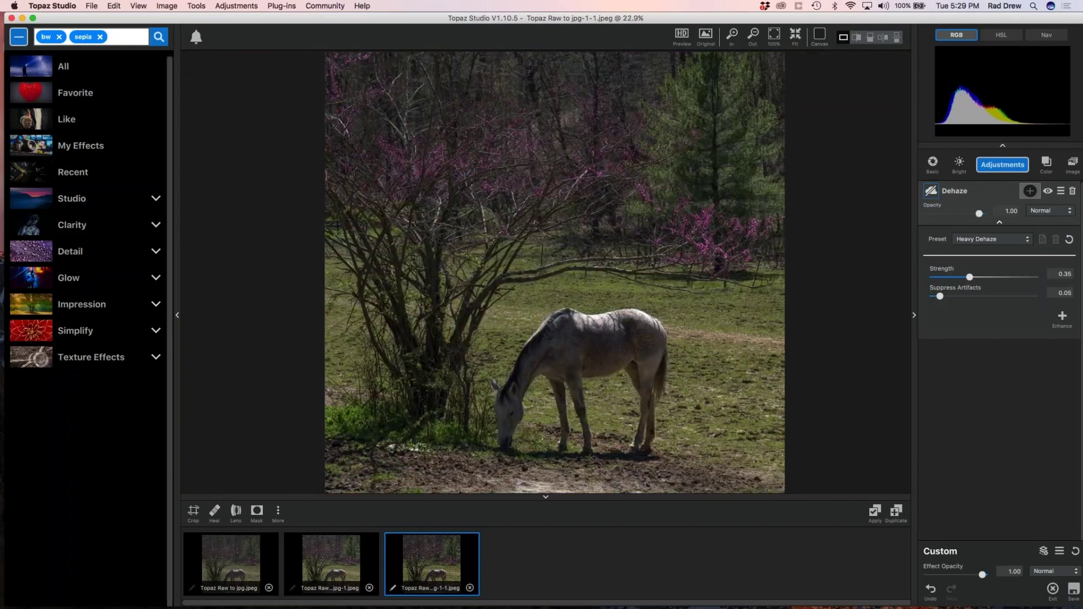
click(1001, 225)
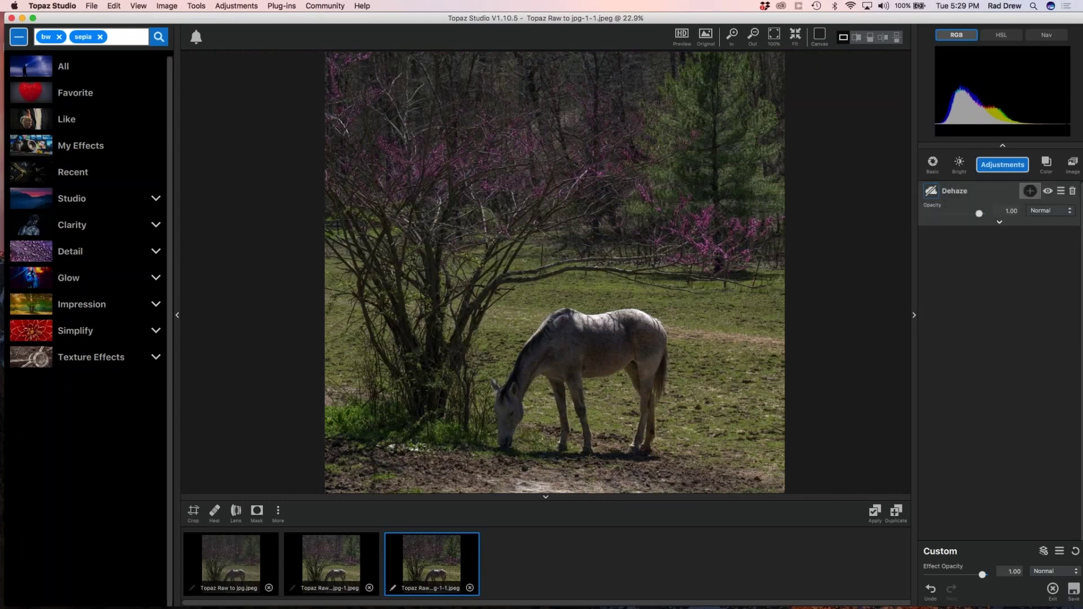
click(1007, 166)
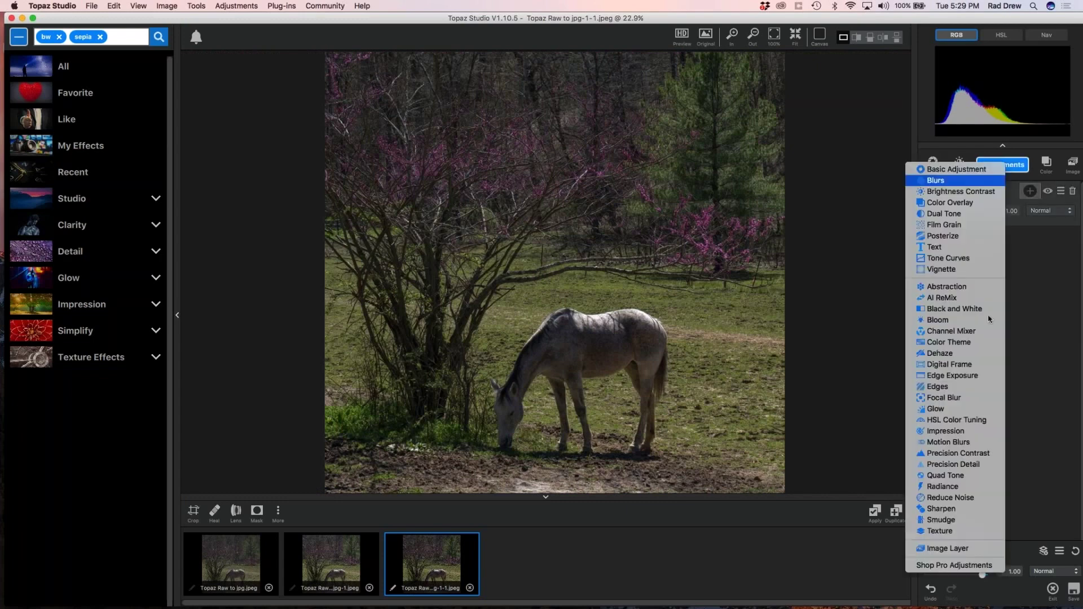
- Add Reduce Noise with the Light Noise preset (Remove Noise 0.23, Fine Noise 0.30), then fit the view
click(965, 498)
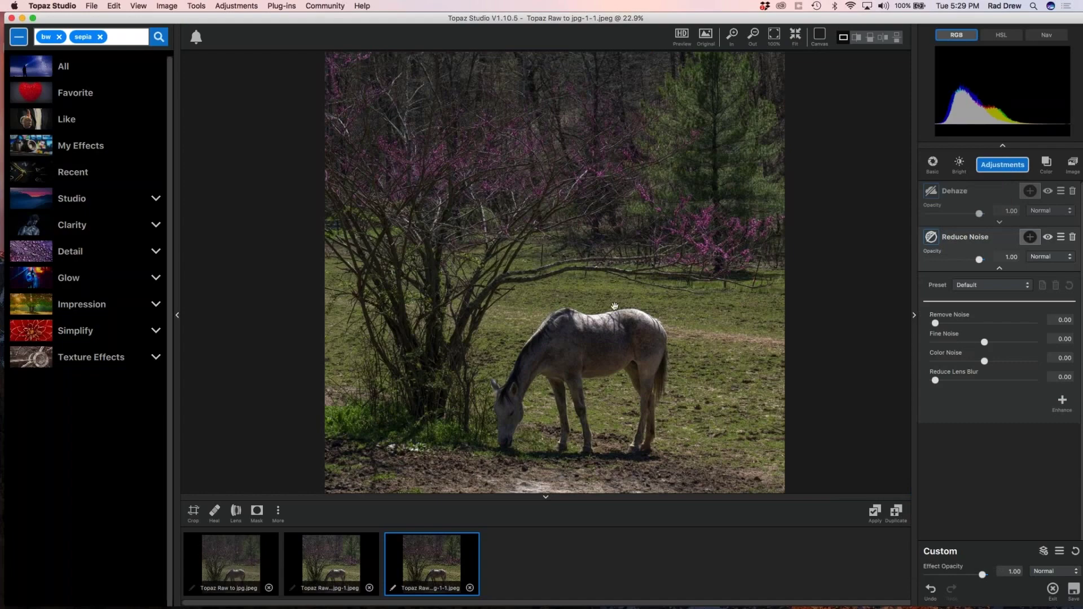
scroll(615, 301, up, 2)
scroll(617, 301, up, 3)
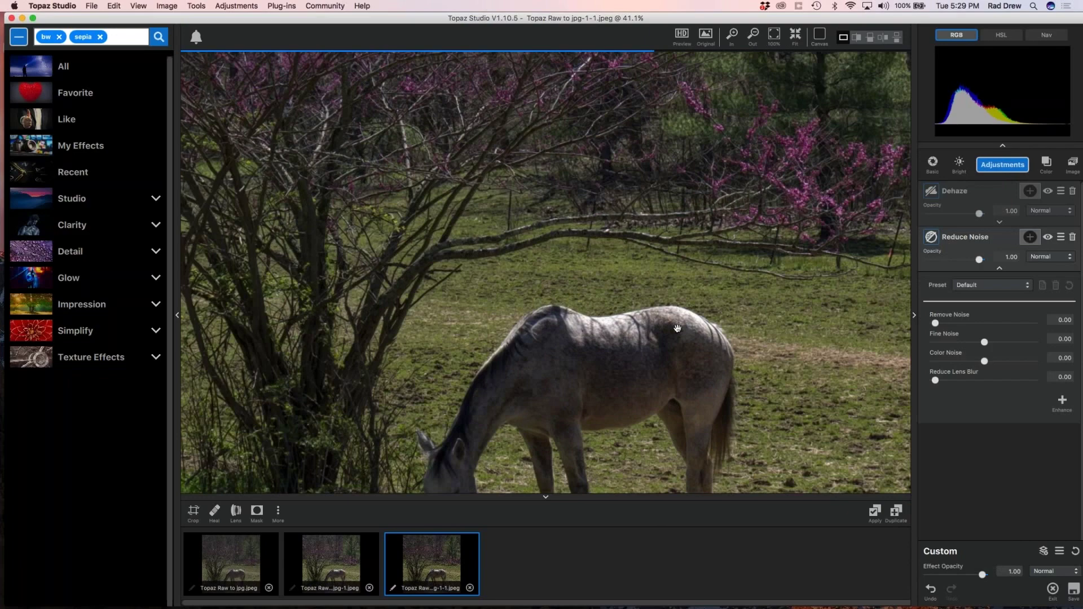
scroll(677, 329, down, 1)
click(1027, 285)
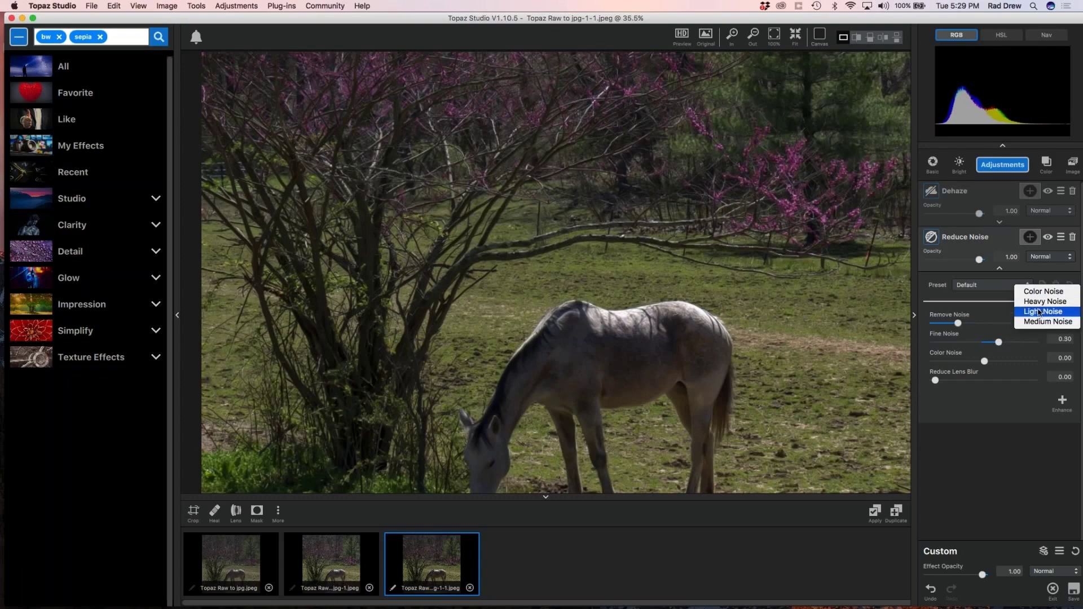
click(1040, 312)
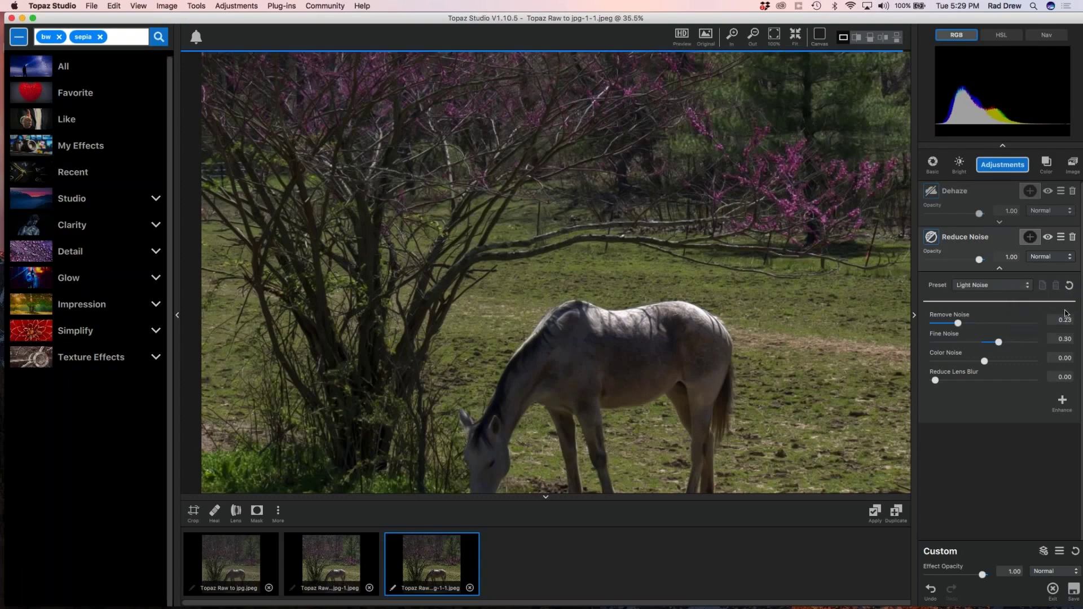
scroll(592, 334, up, 3)
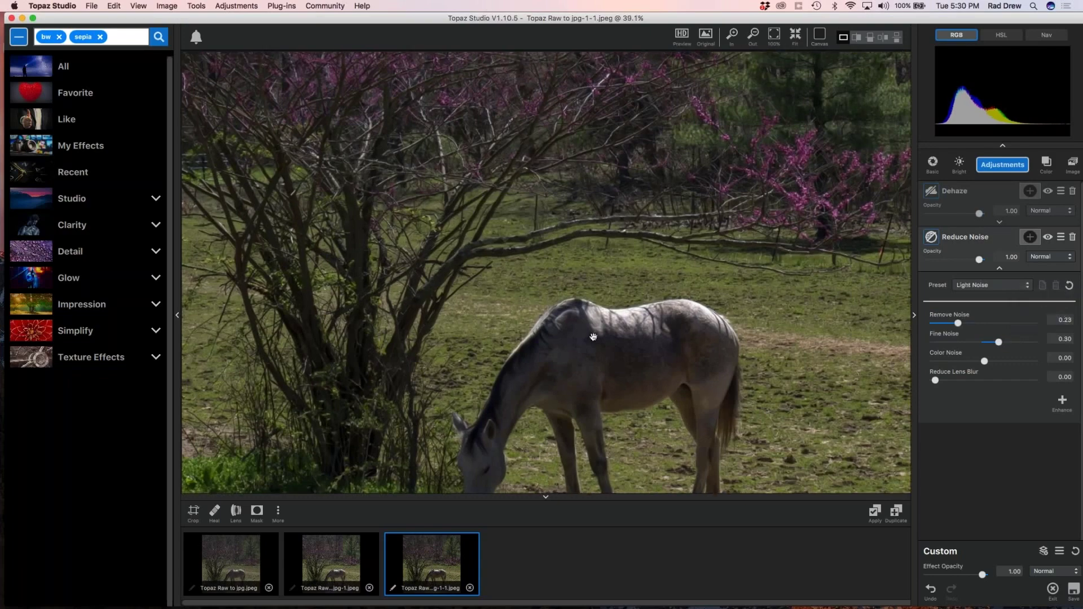
key(super+0)
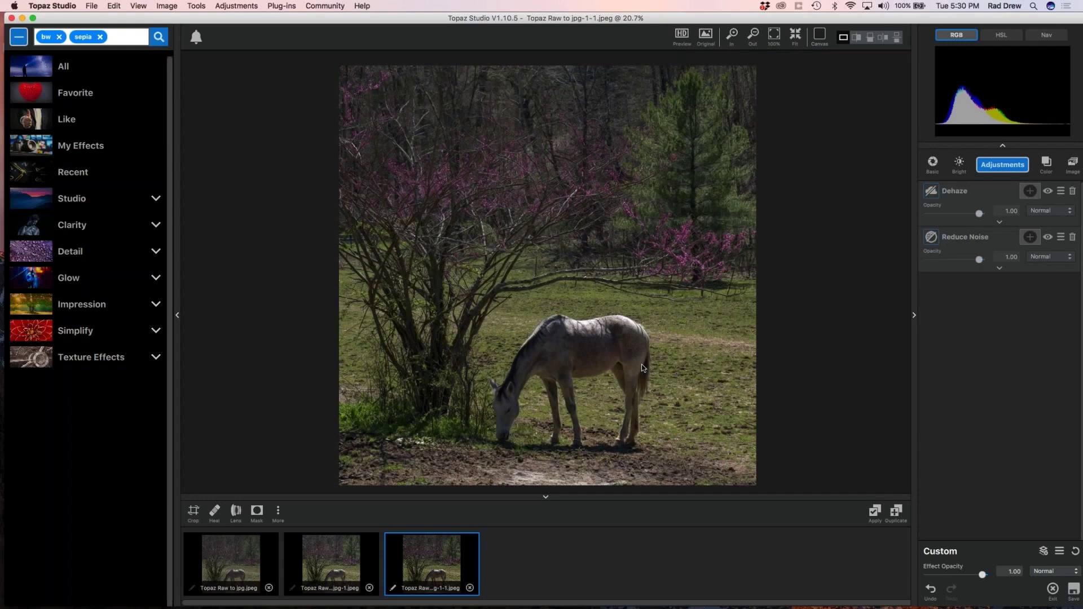
- Add a Precision Contrast adjustment to the stack
click(1003, 165)
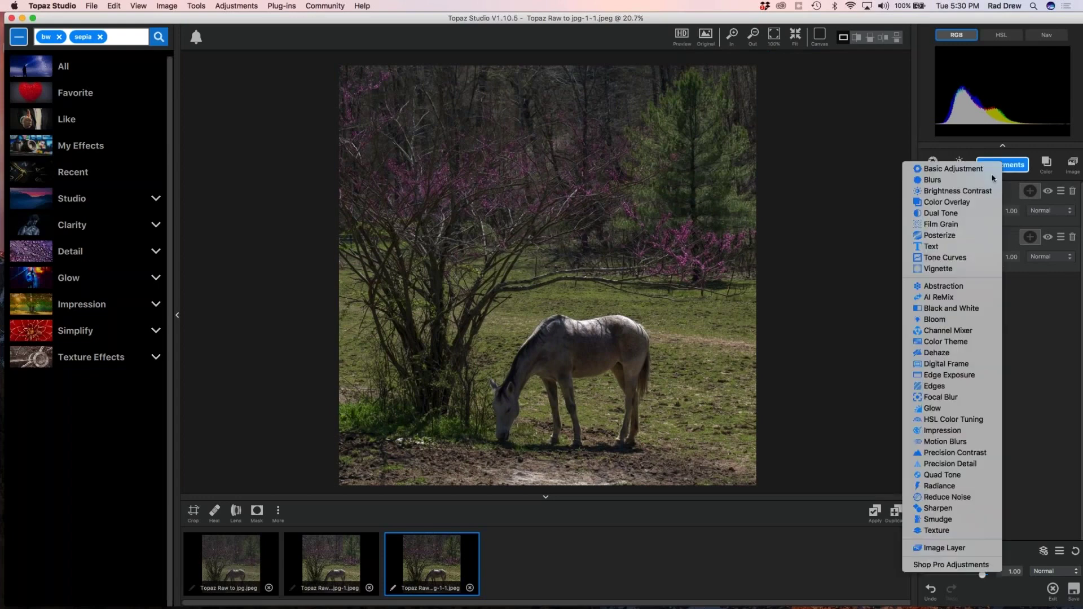
click(976, 455)
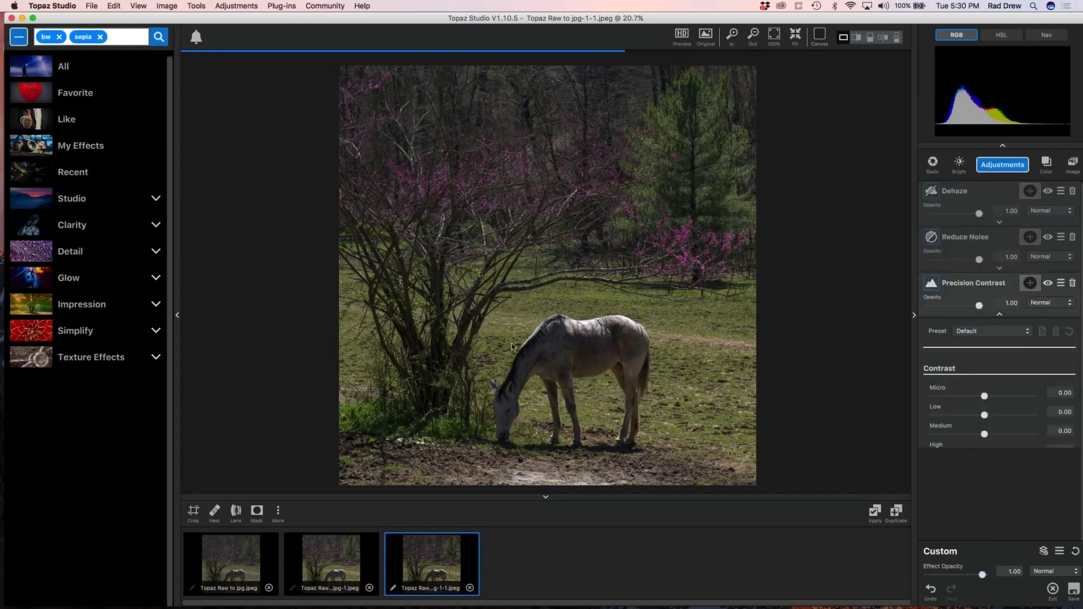
scroll(588, 294, up, 3)
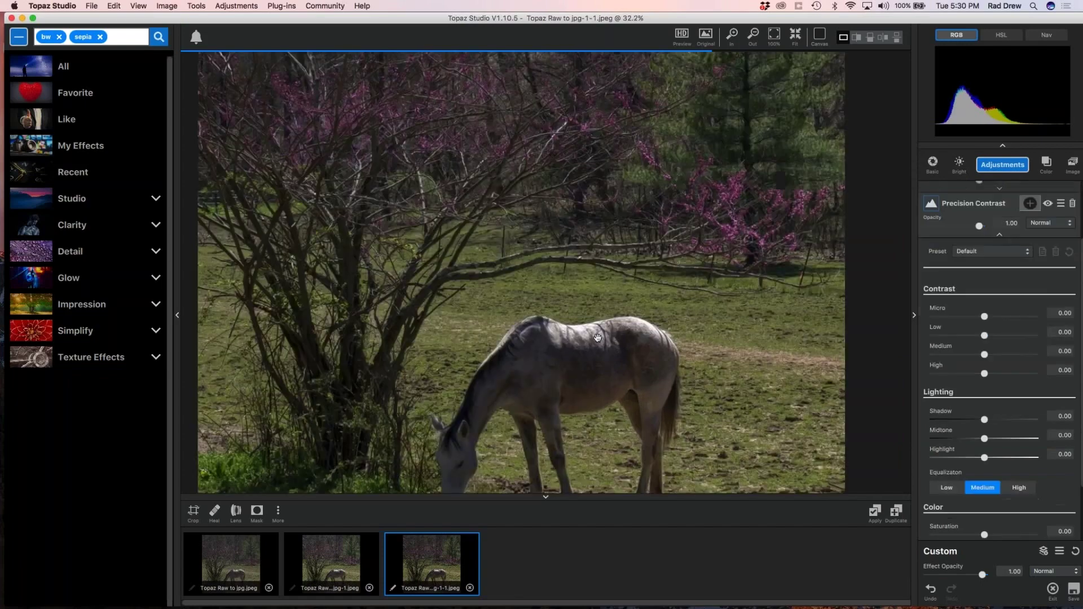
scroll(598, 338, up, 2)
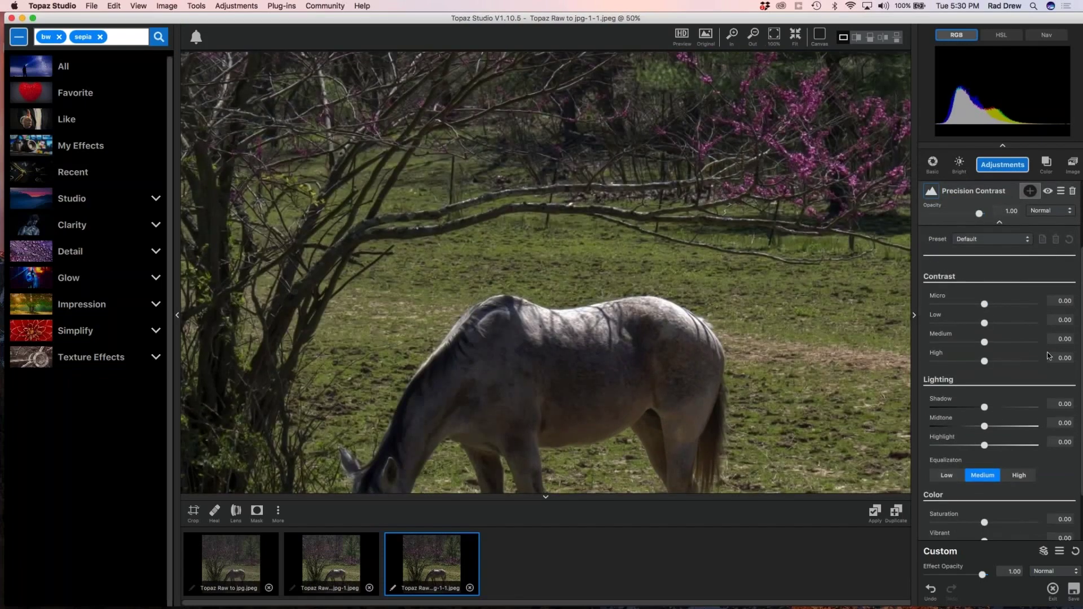
- Set Precision Contrast Micro to 0.43 and Low to 0.29
drag(984, 304, 1042, 307)
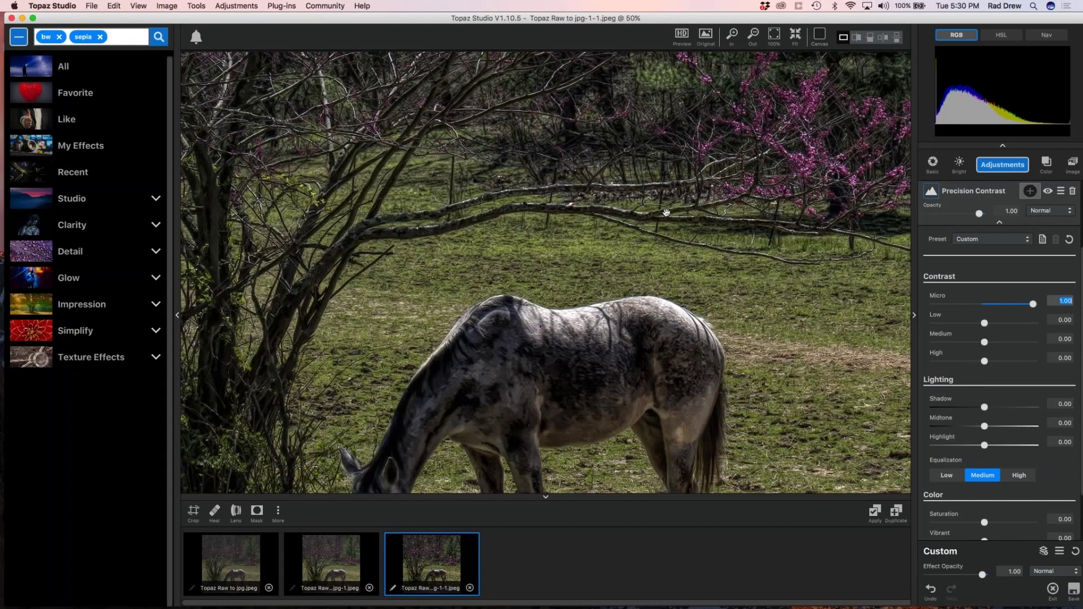
drag(1033, 304, 1009, 305)
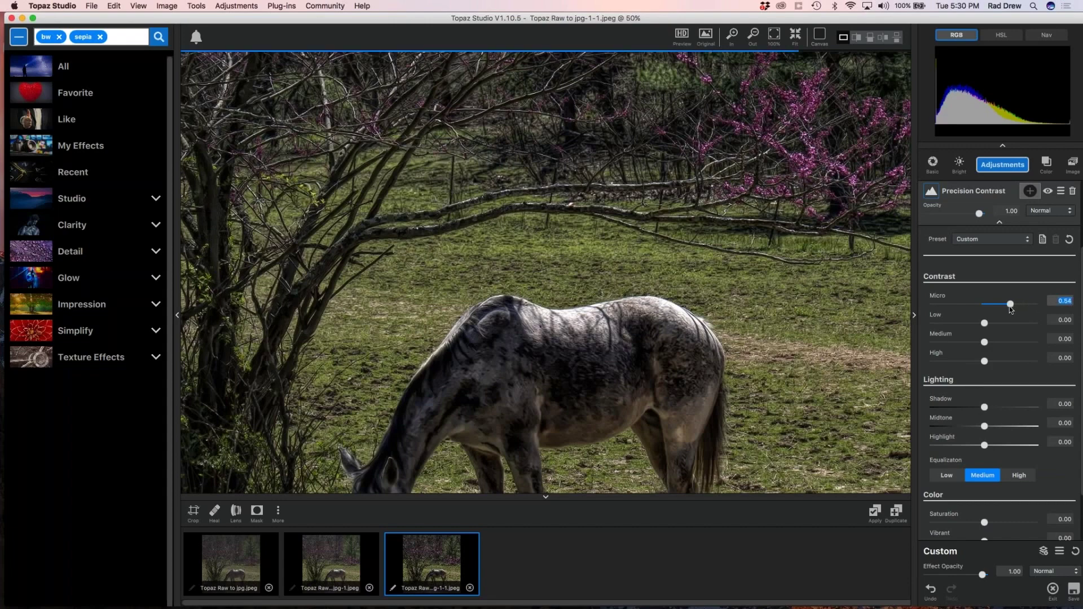
drag(1010, 306, 999, 310)
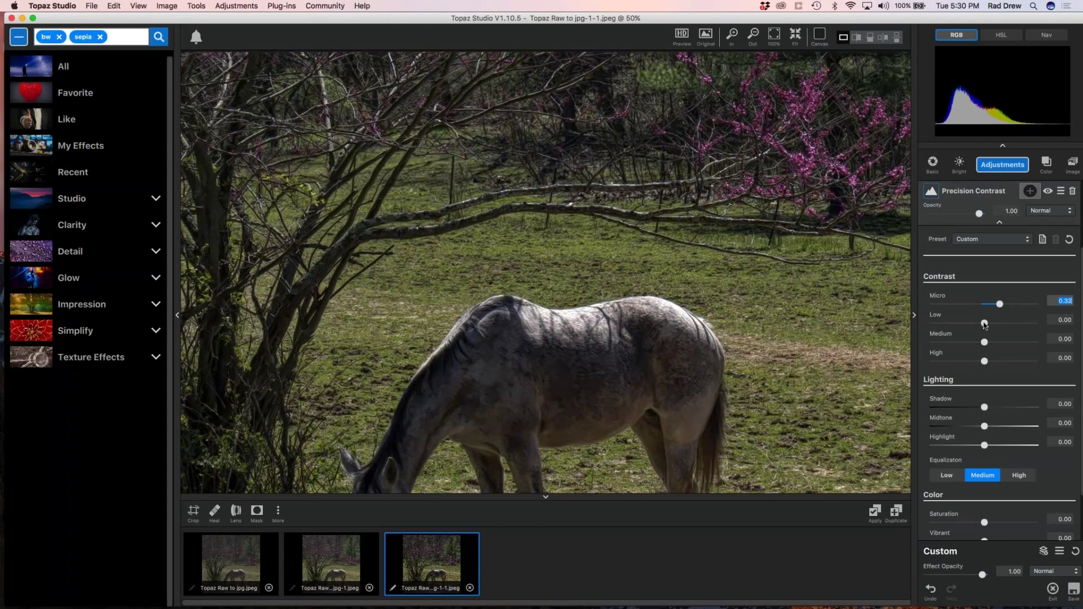
drag(985, 324, 998, 327)
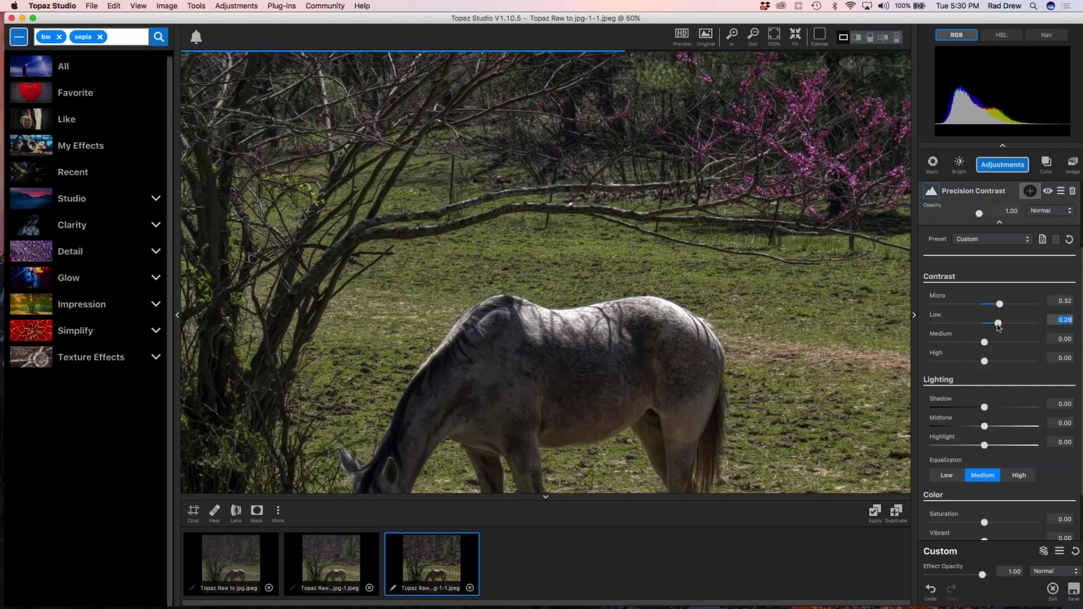
key(shift+Tab)
key(Up)
key(Up)
key(Up)
key(Up)
key(Up)
key(Up)
key(Up)
key(Up)
key(Up)
key(Up)
key(Up)
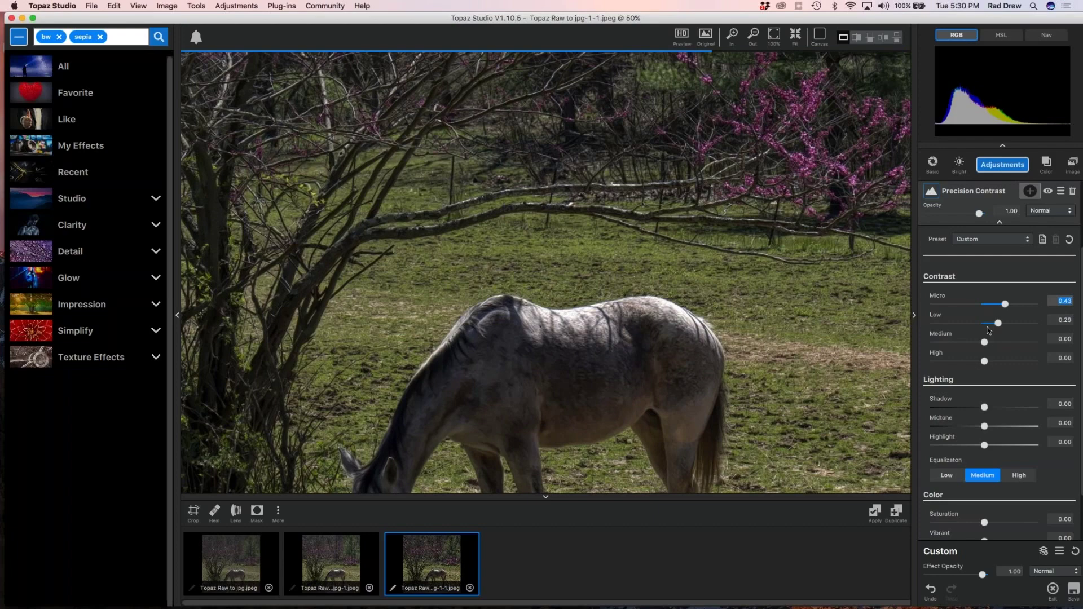
- Set Medium contrast to 0.03 and High contrast to -0.23
click(988, 342)
click(984, 361)
drag(984, 362, 1036, 366)
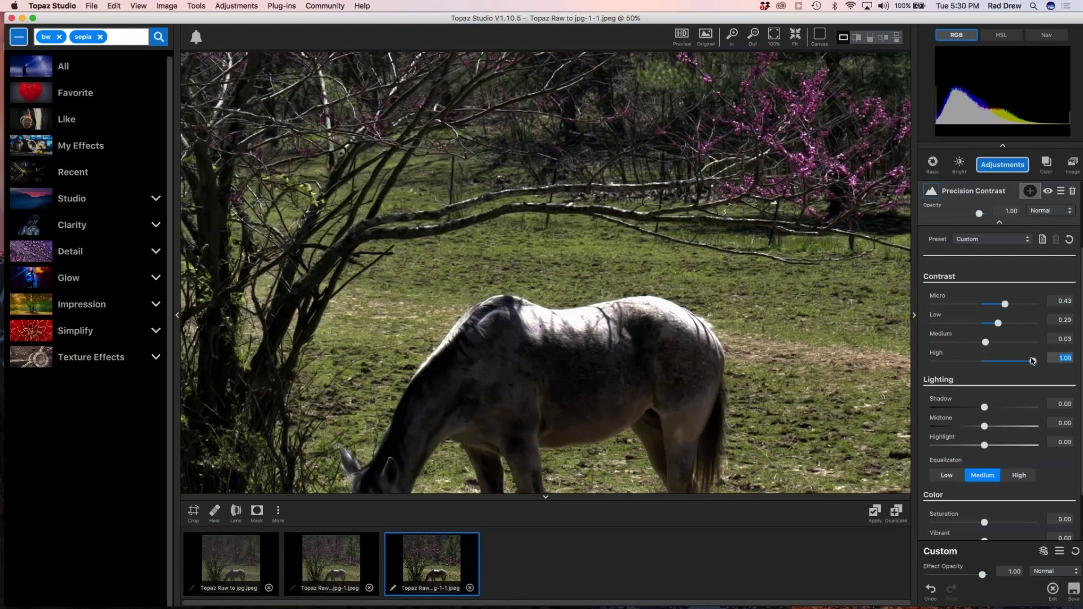
drag(1032, 363, 932, 370)
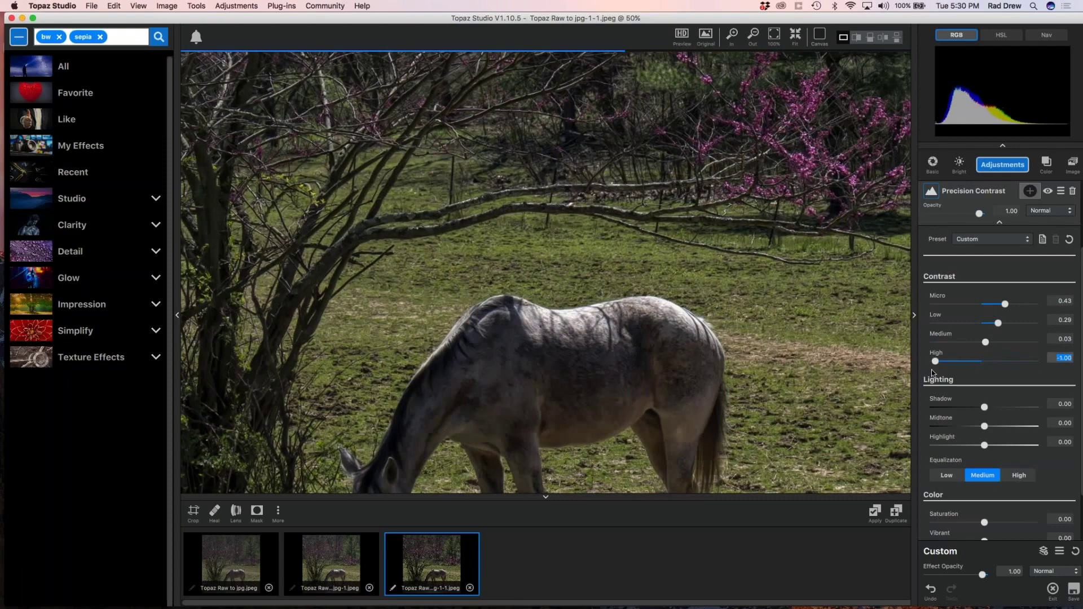
drag(935, 362, 973, 363)
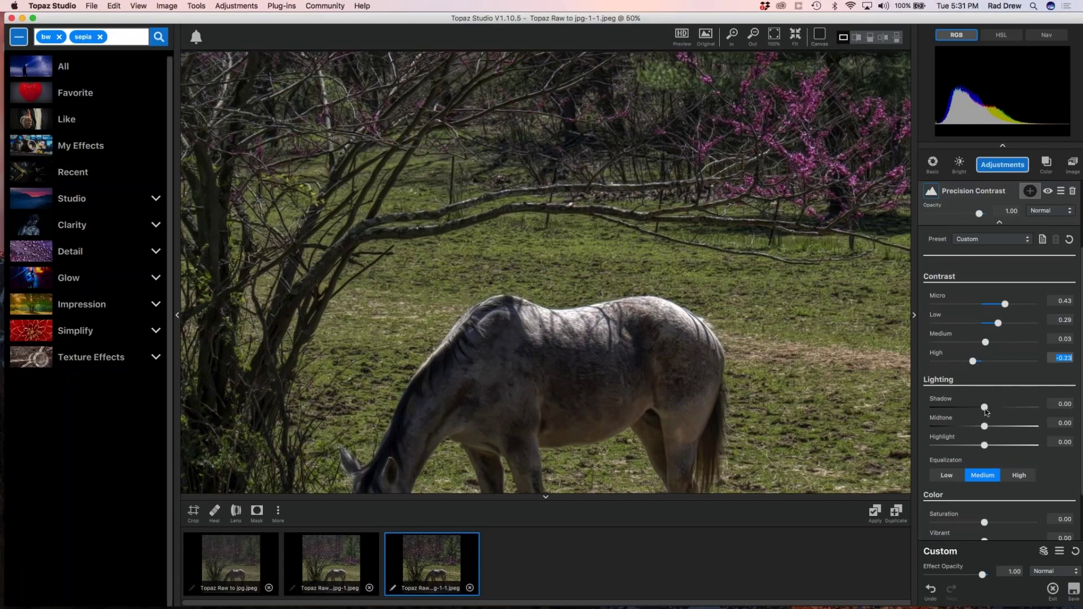
- Set Precision Contrast Midtone to -0.17 and Highlight to 0.79
drag(985, 427, 972, 430)
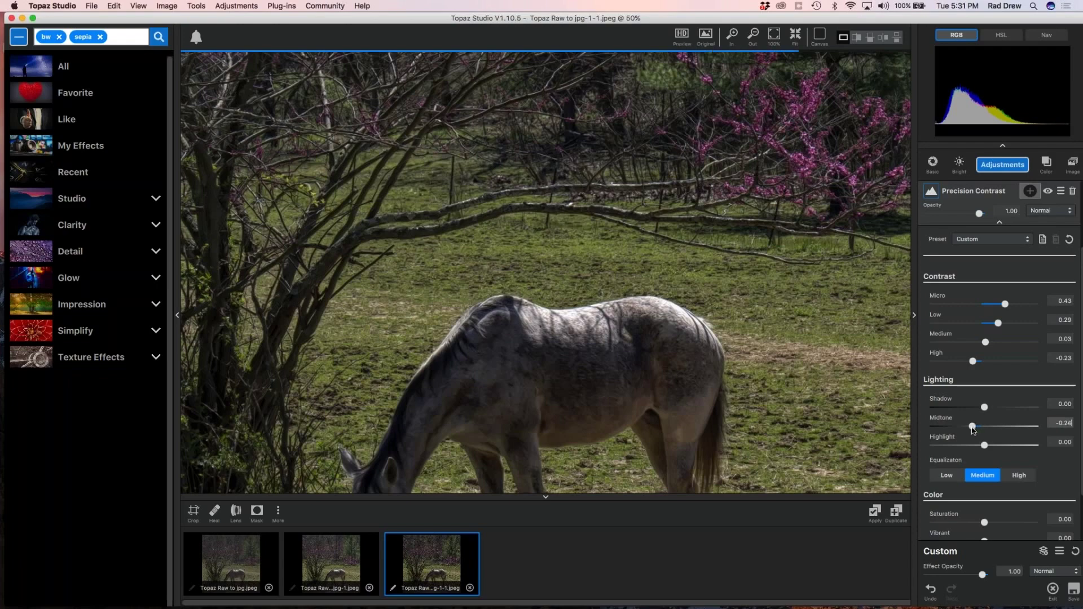
drag(973, 430, 978, 430)
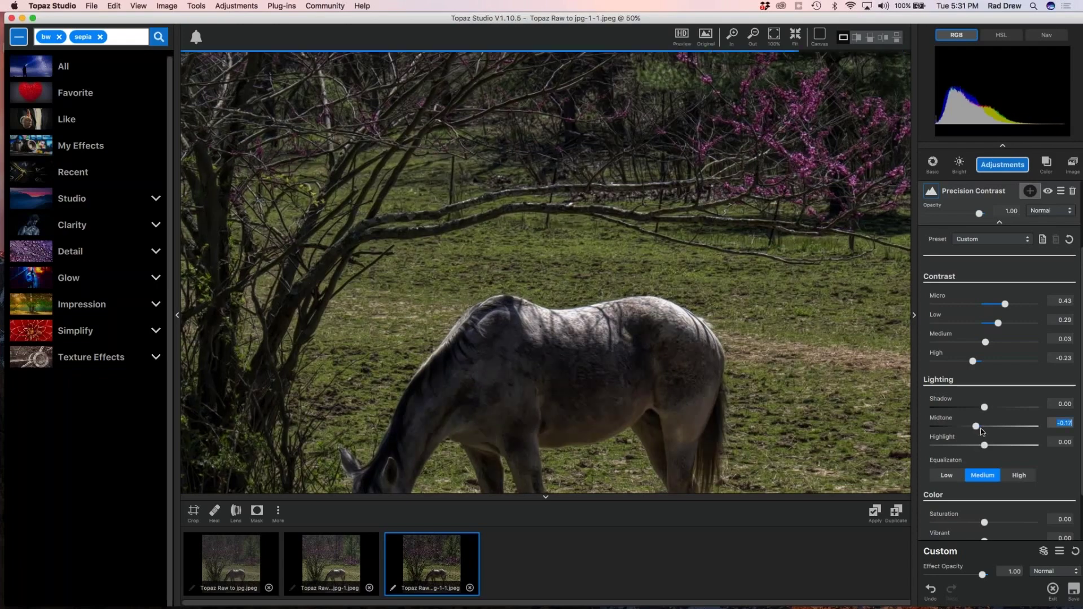
drag(985, 446, 1023, 447)
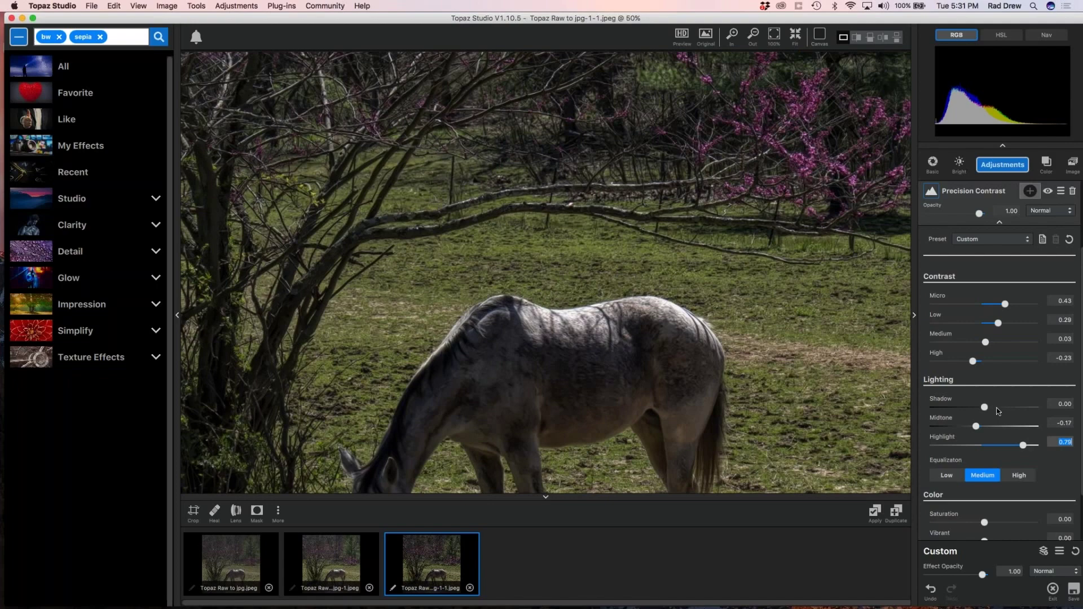
scroll(716, 353, up, 1)
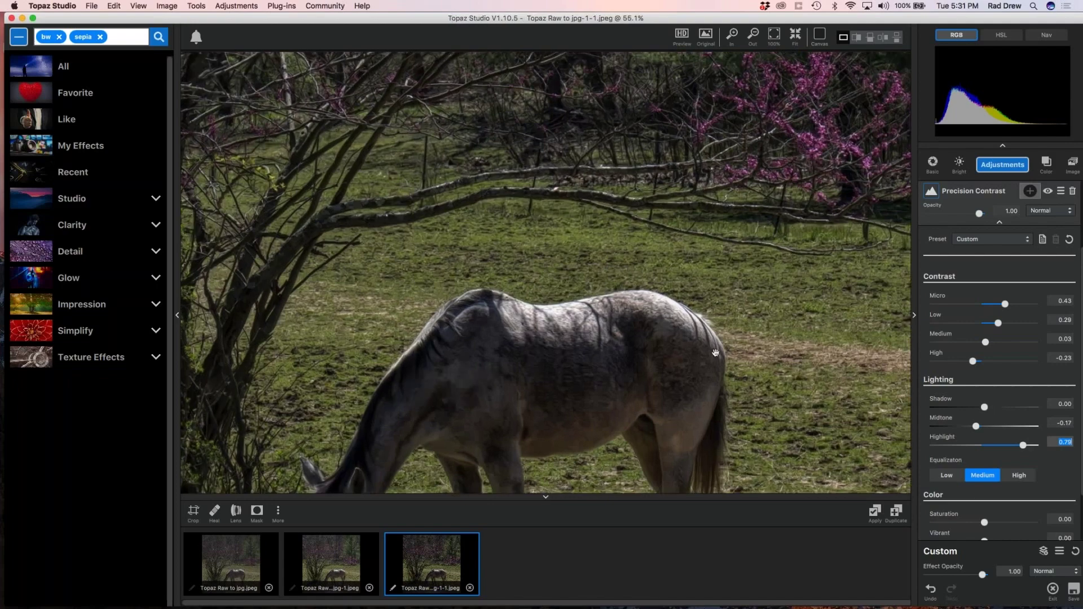
scroll(715, 353, down, 10)
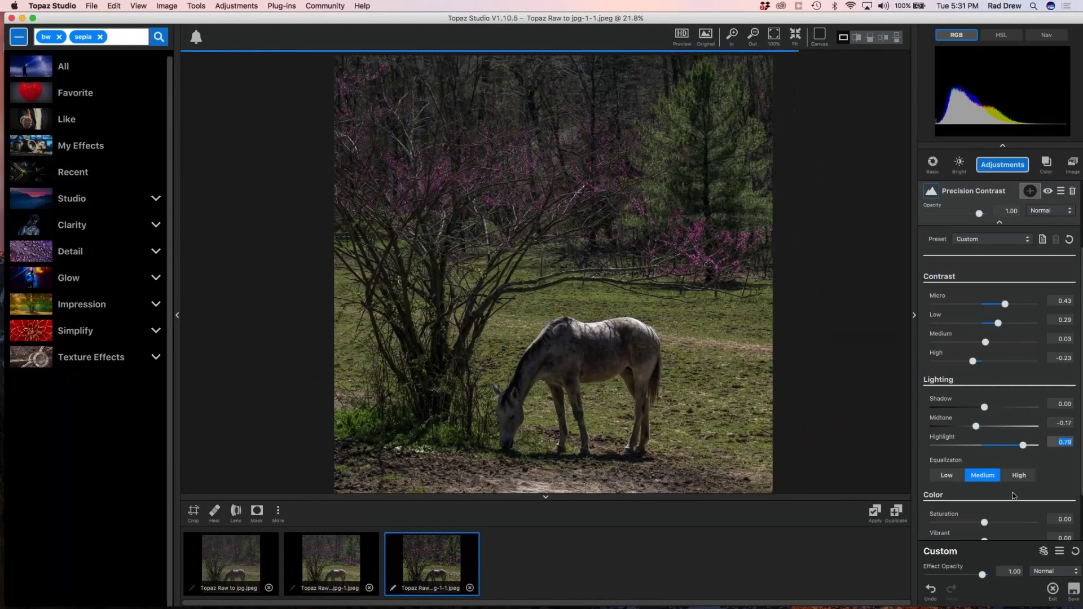
scroll(974, 473, down, 2)
- Add a touch of saturation and collapse Precision Contrast
drag(985, 469, 991, 468)
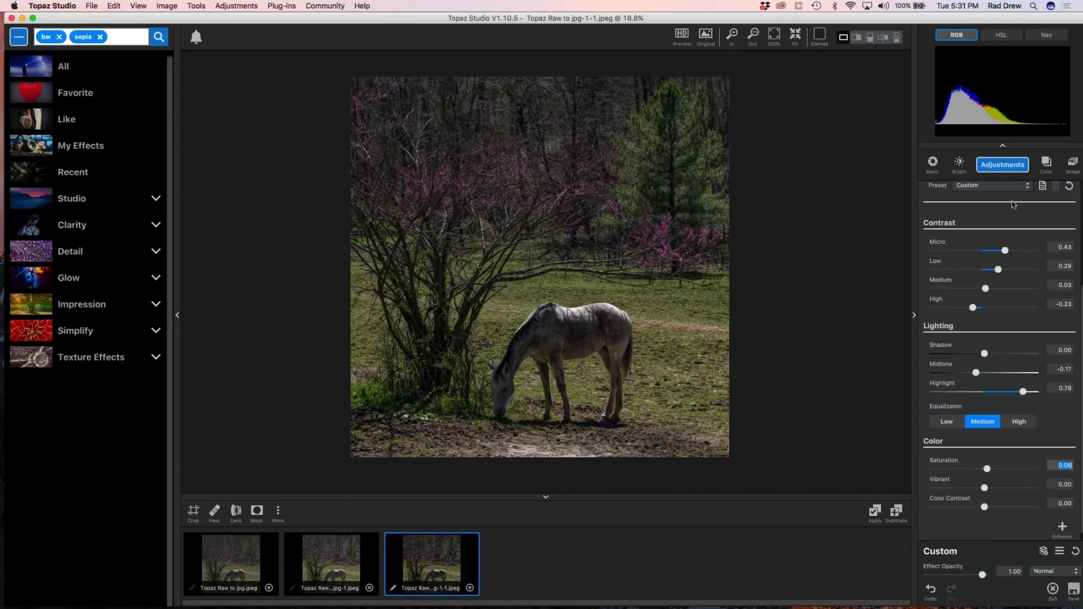
scroll(1008, 229, up, 3)
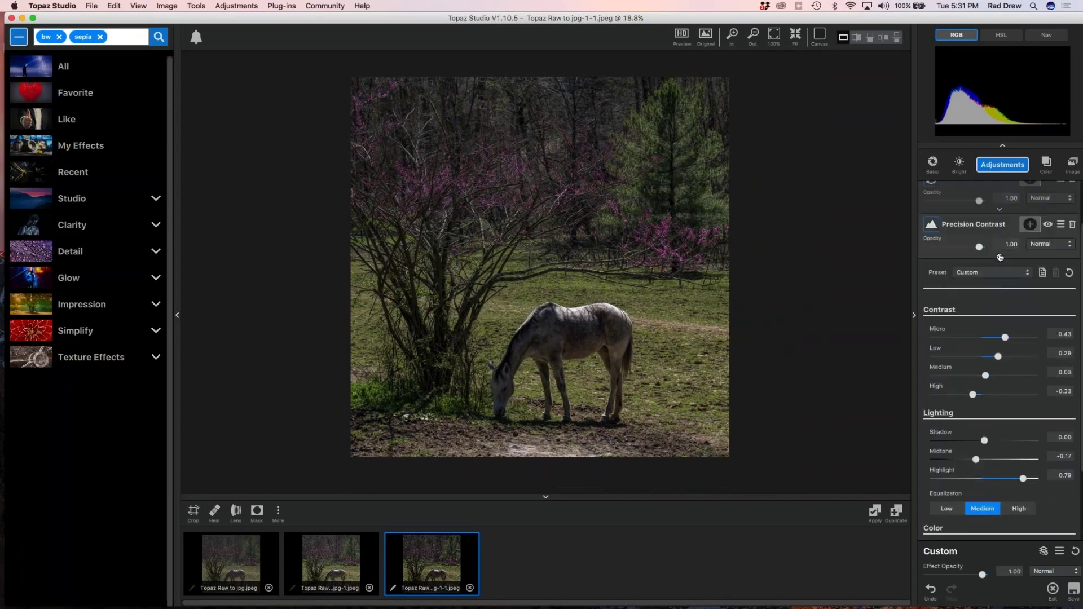
click(1000, 256)
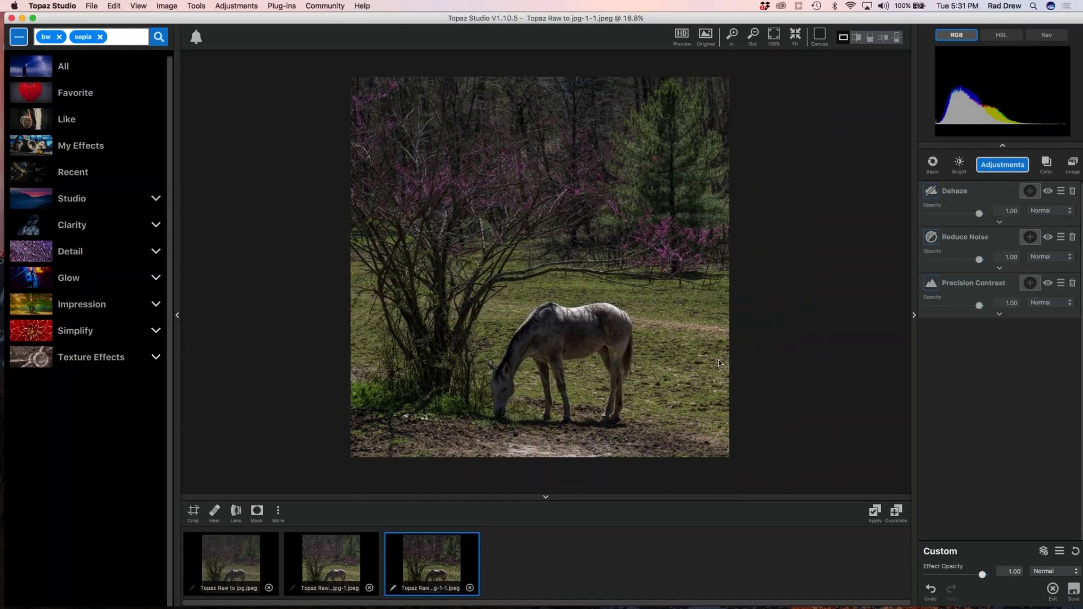
click(999, 169)
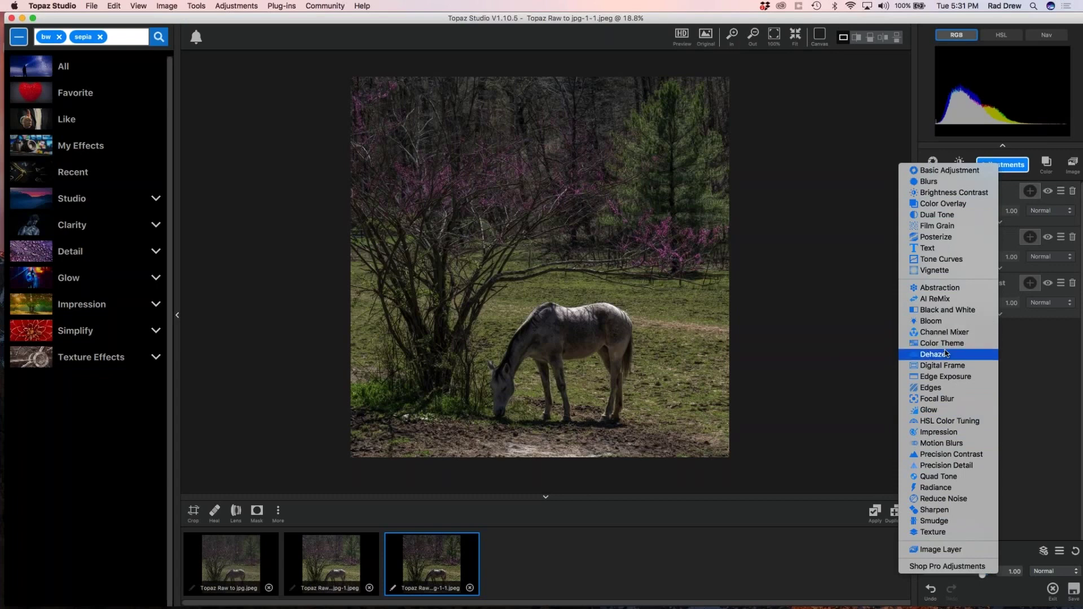
- Add HSL Color Tuning with magenta Saturation 0.24 and Lightness 0.29
click(945, 421)
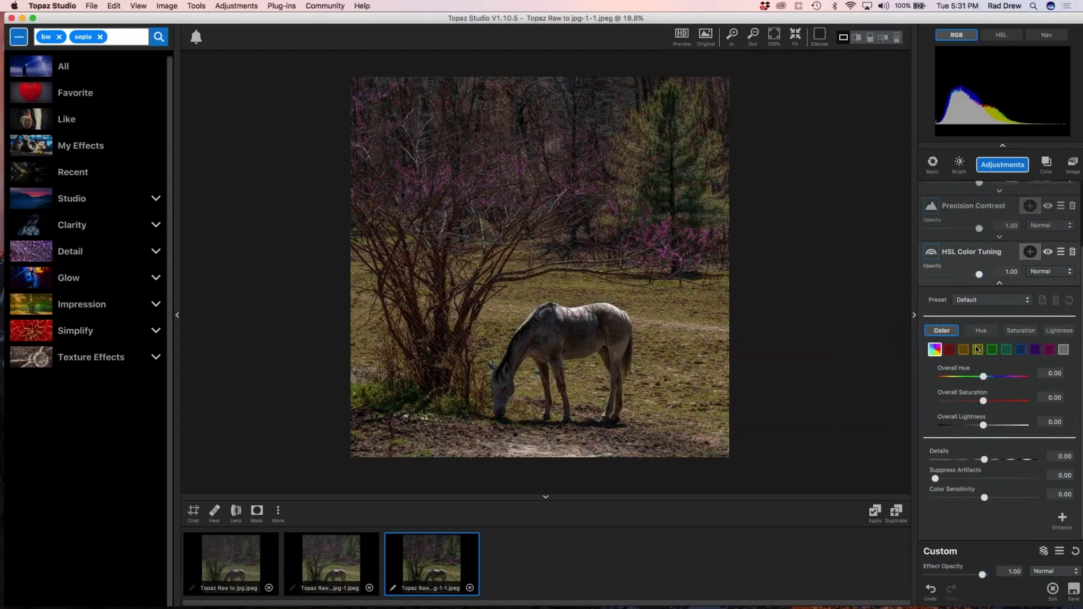
mouse_move(946, 353)
click(1048, 351)
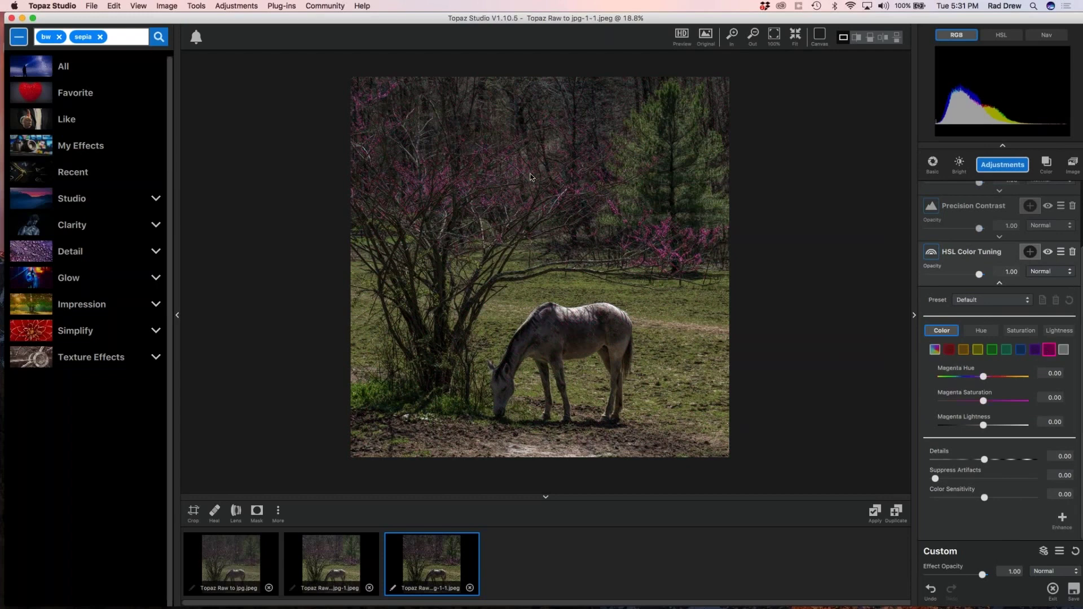
click(984, 401)
drag(984, 401, 994, 403)
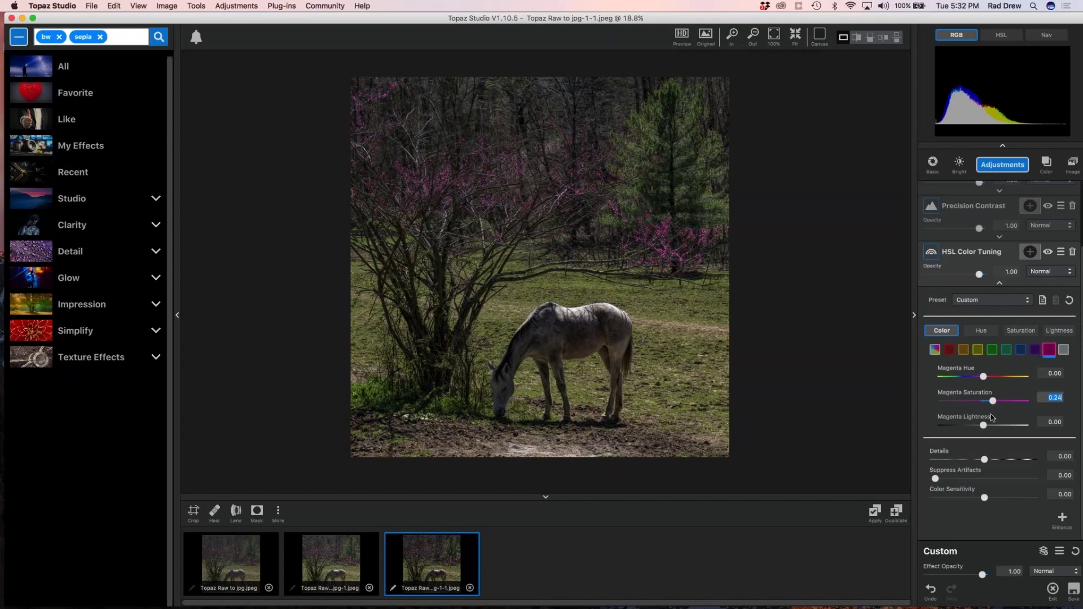
click(983, 425)
drag(984, 426, 995, 426)
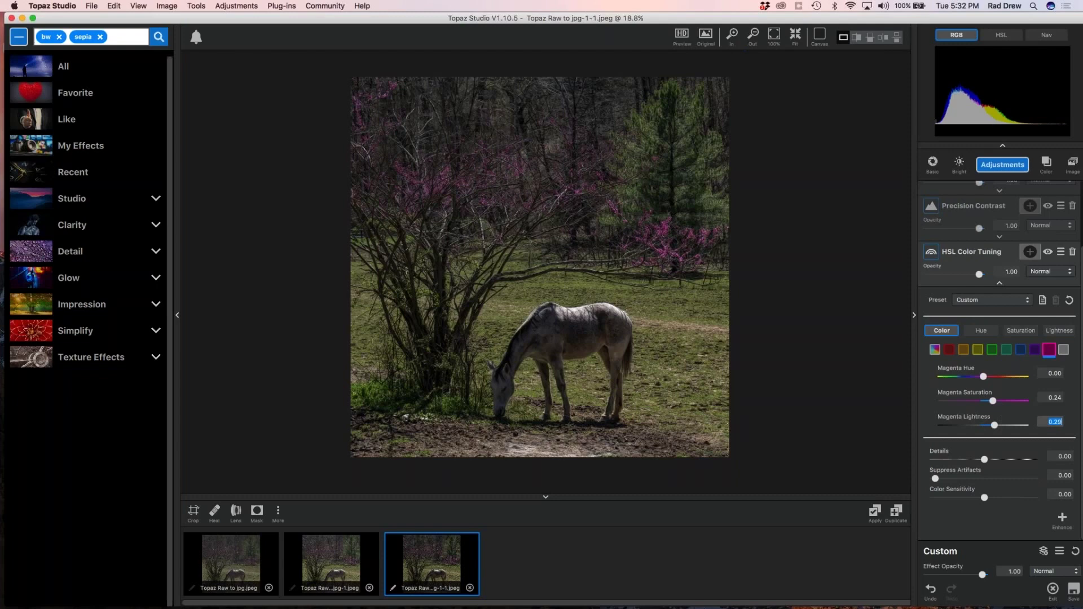
- Toggle HSL Color Tuning off and on to compare, then reopen its settings
click(1048, 251)
scroll(1048, 255, up, 1)
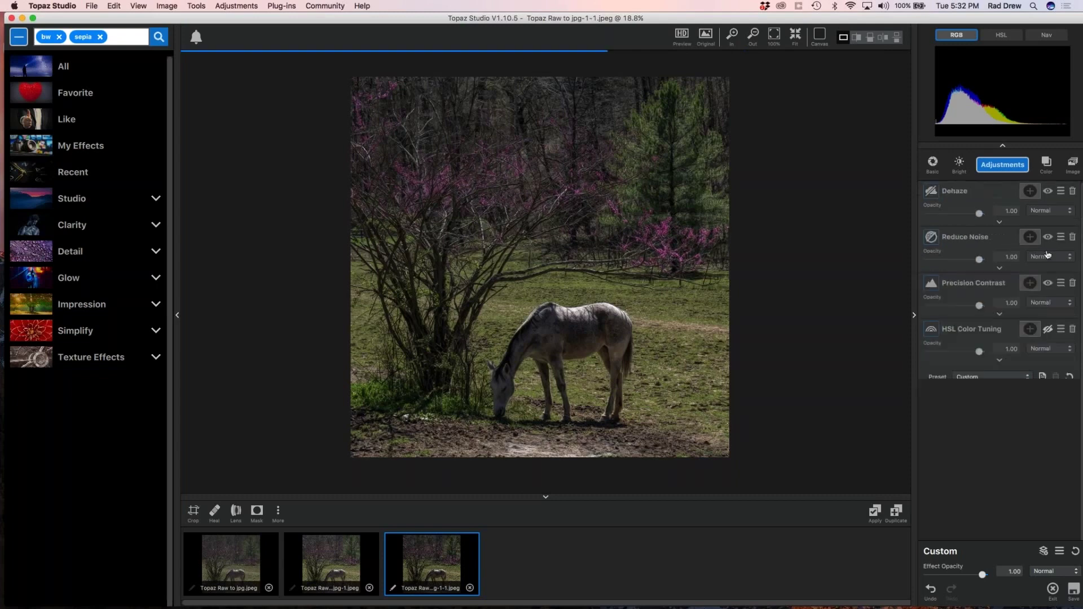
click(1049, 332)
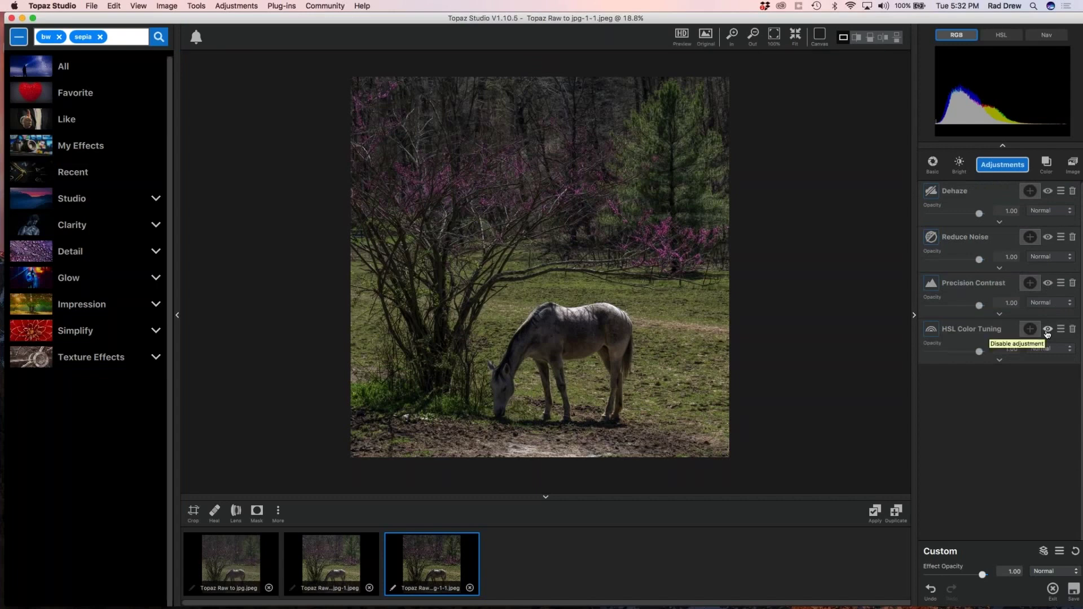
click(1048, 330)
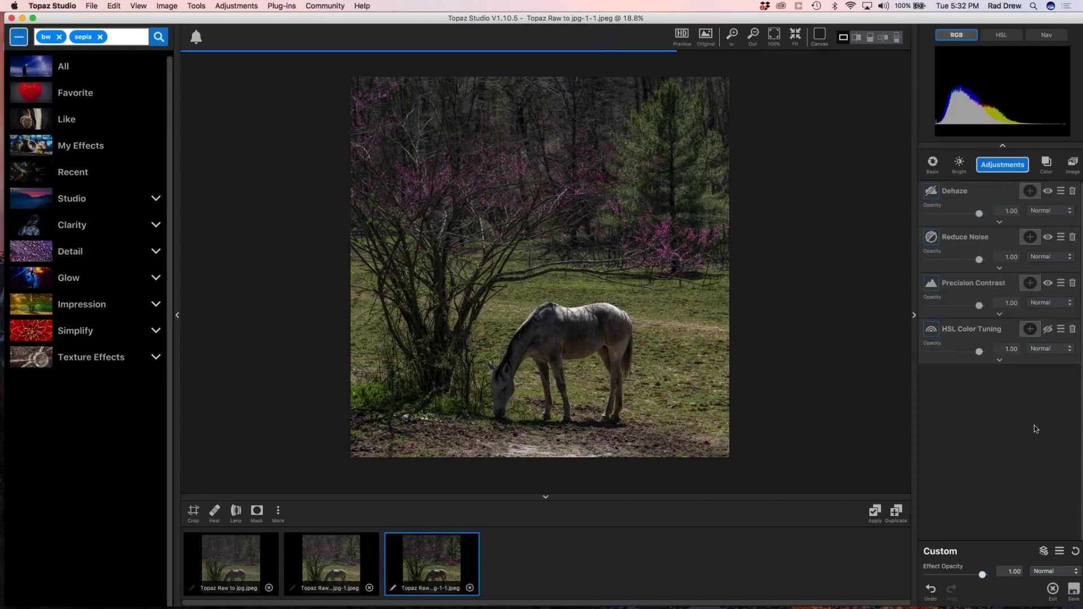
click(1047, 329)
click(999, 360)
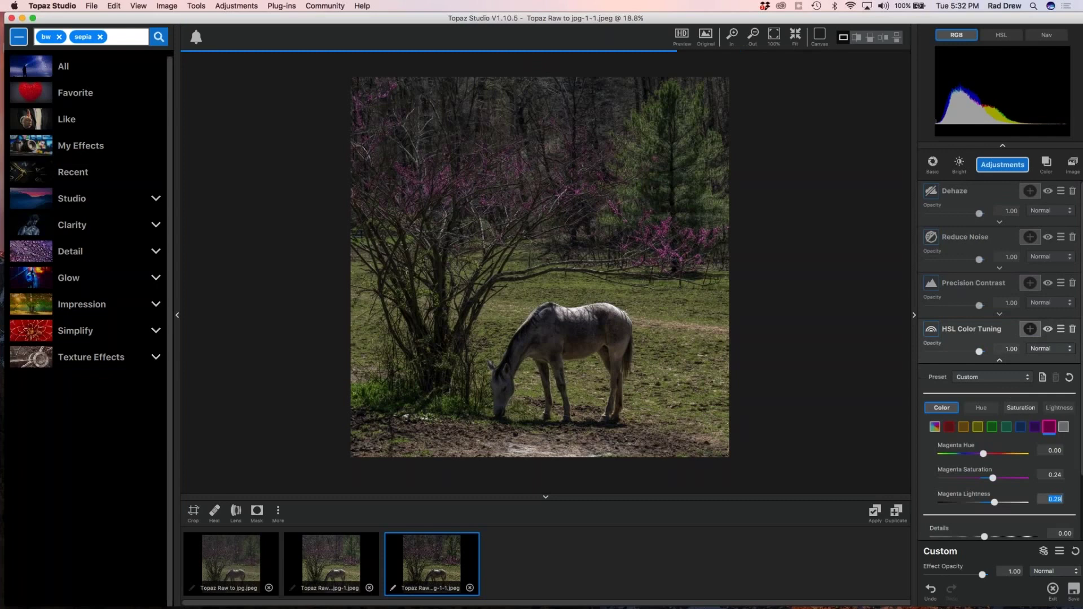
scroll(965, 353, down, 3)
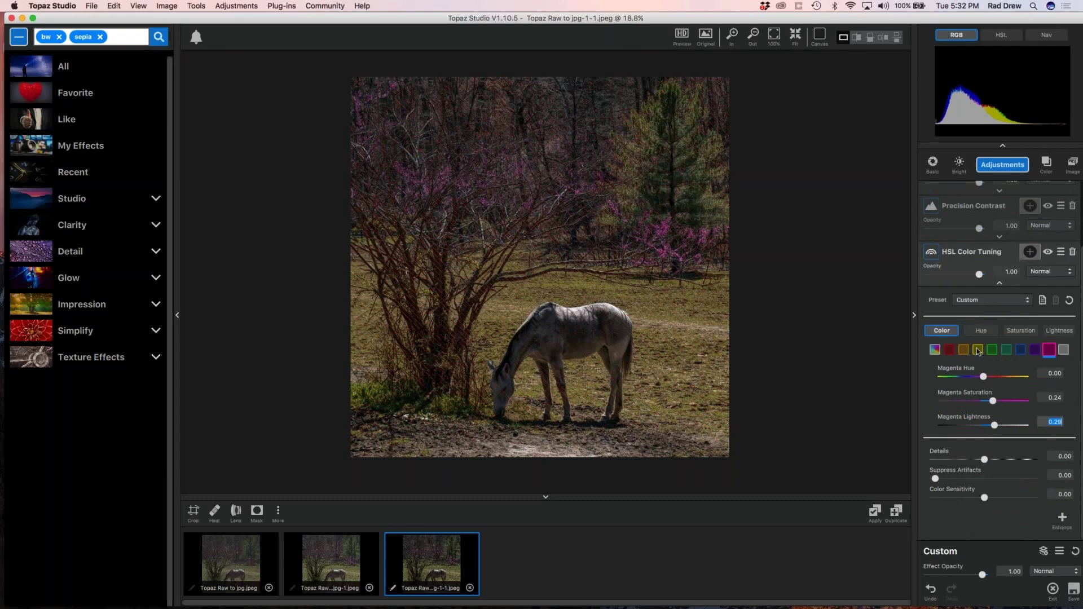
- Set yellow Saturation to 0.21 and Lightness to 0.41, then collapse the layer
click(978, 350)
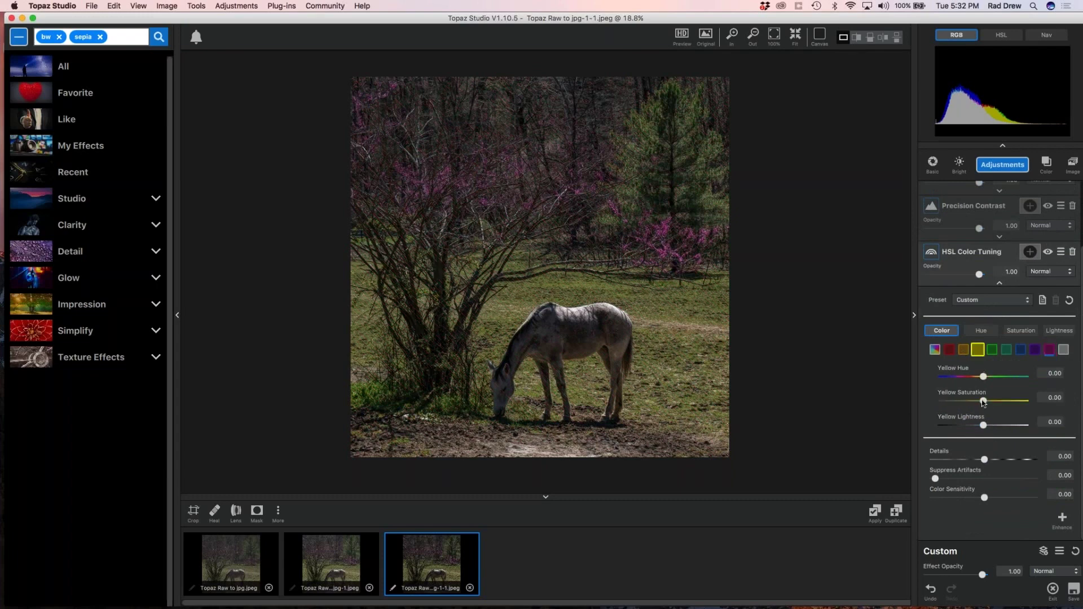
drag(984, 402, 1045, 429)
drag(993, 402, 1016, 404)
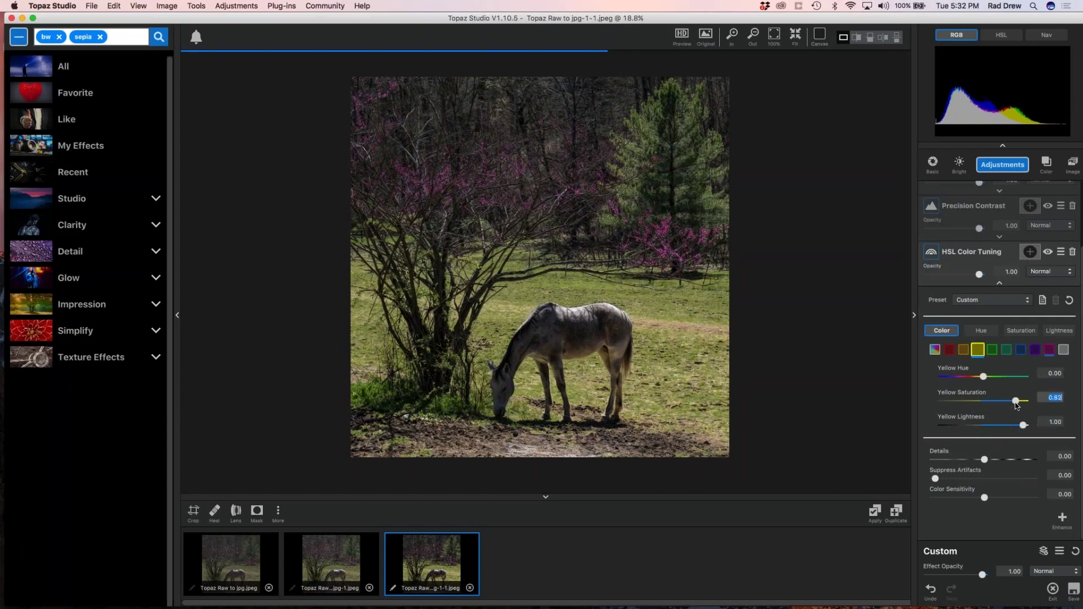
drag(1016, 400, 992, 413)
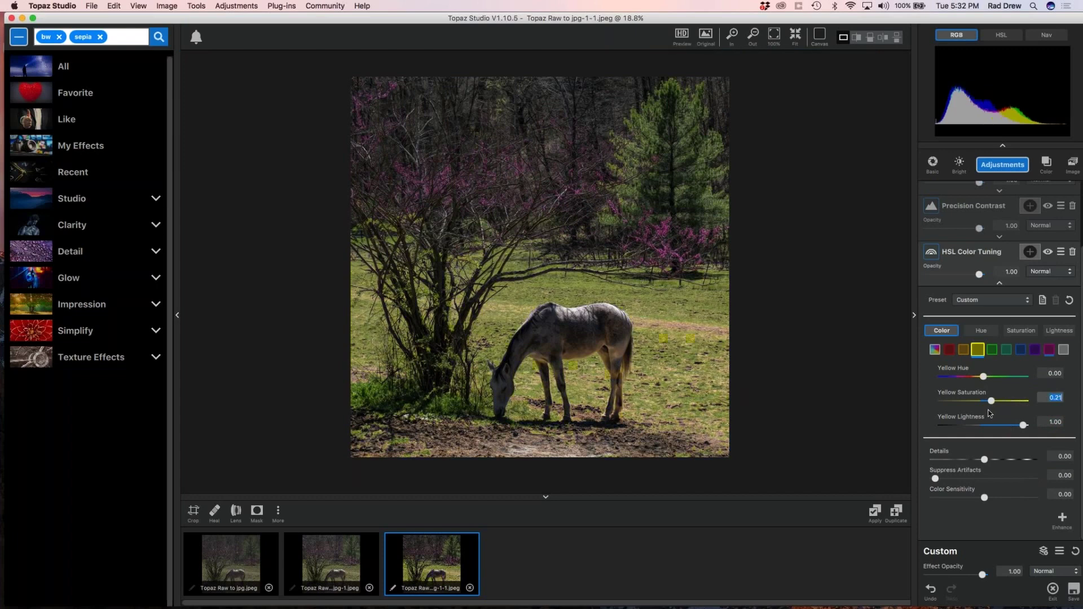
drag(1025, 425, 998, 428)
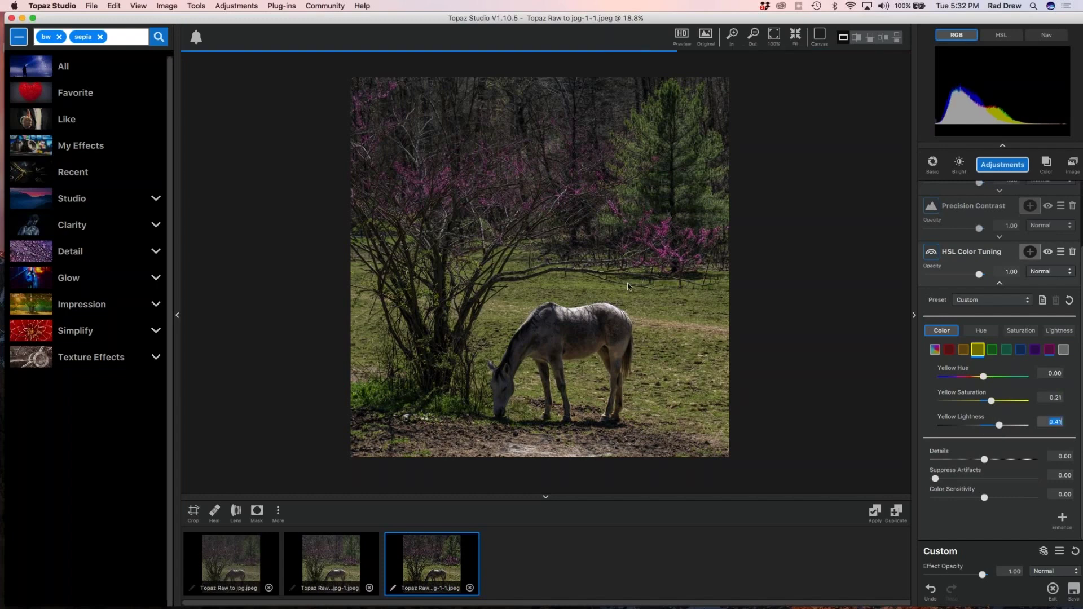
scroll(627, 283, down, 1)
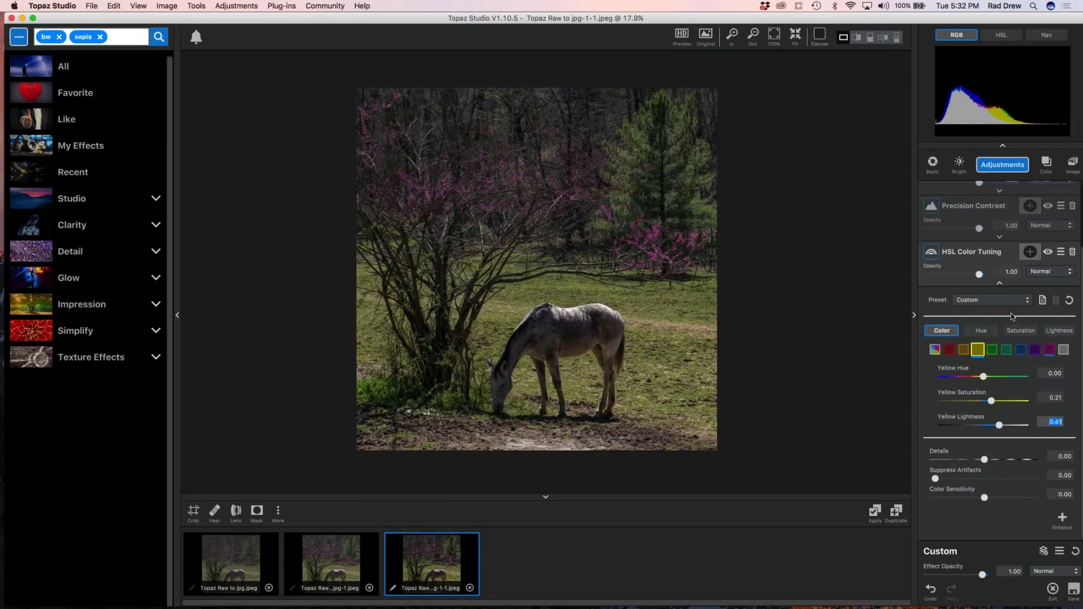
click(999, 282)
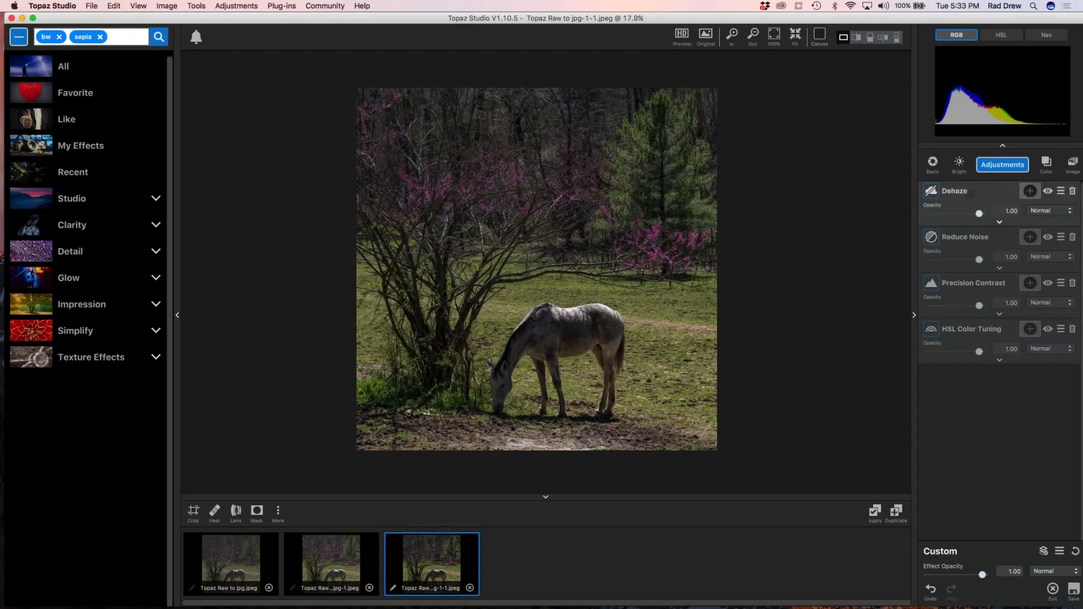
- Add Brightness Contrast with Brightness 0.48 and attach a mask to it
click(959, 165)
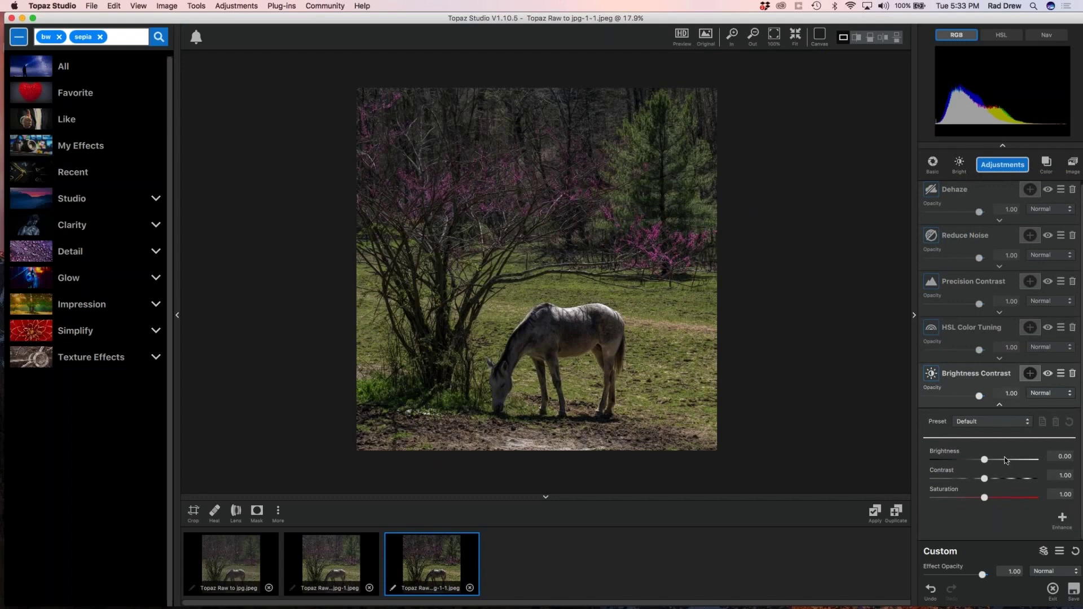
drag(983, 459, 1005, 462)
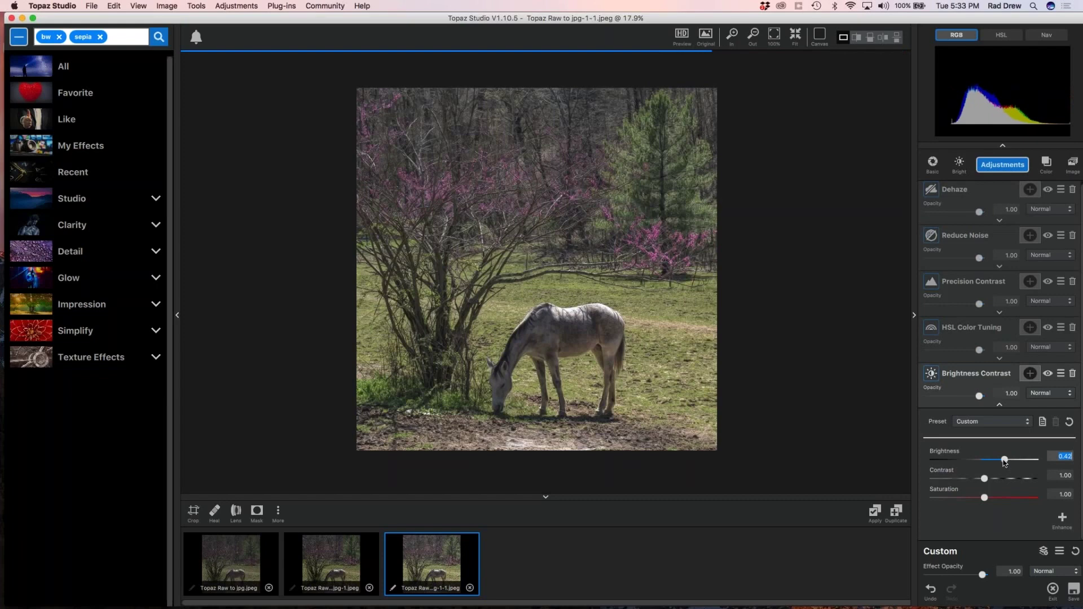
scroll(874, 456, up, 5)
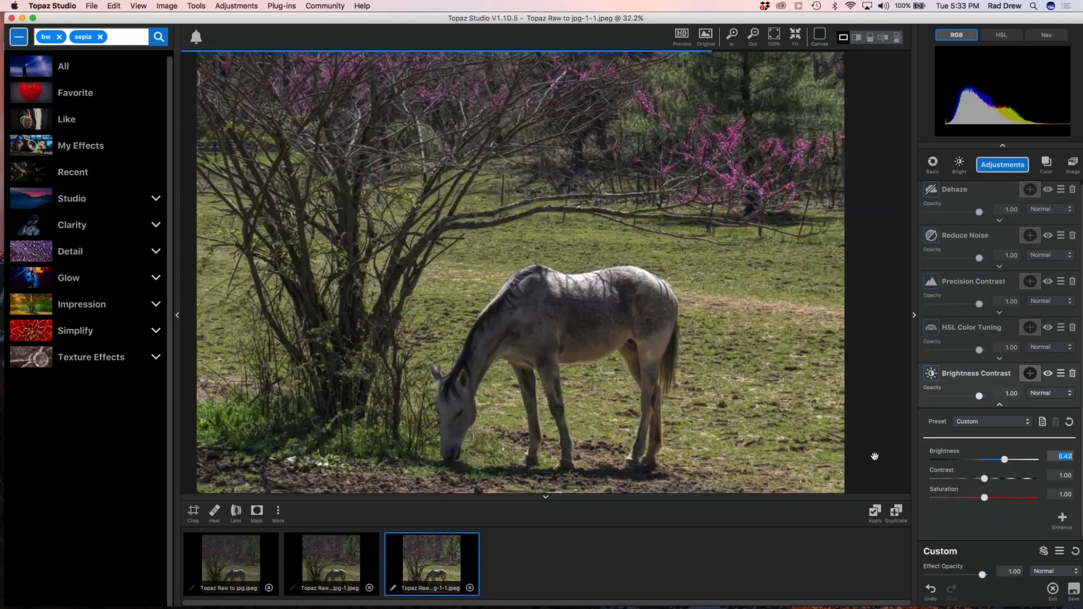
drag(1005, 461, 1002, 461)
scroll(681, 302, down, 4)
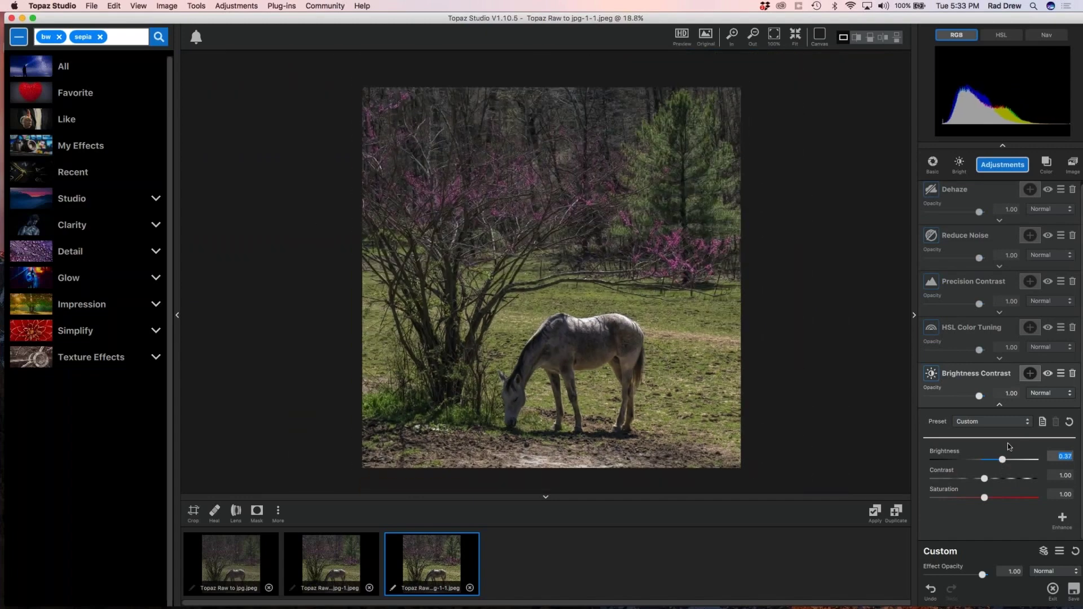
click(1004, 460)
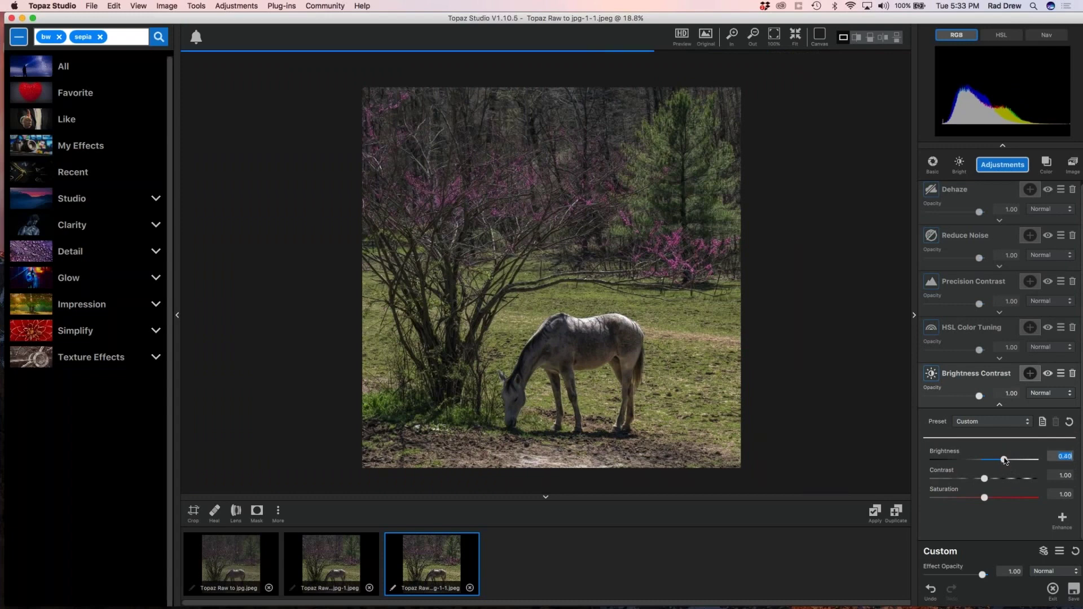
drag(1003, 460, 1010, 461)
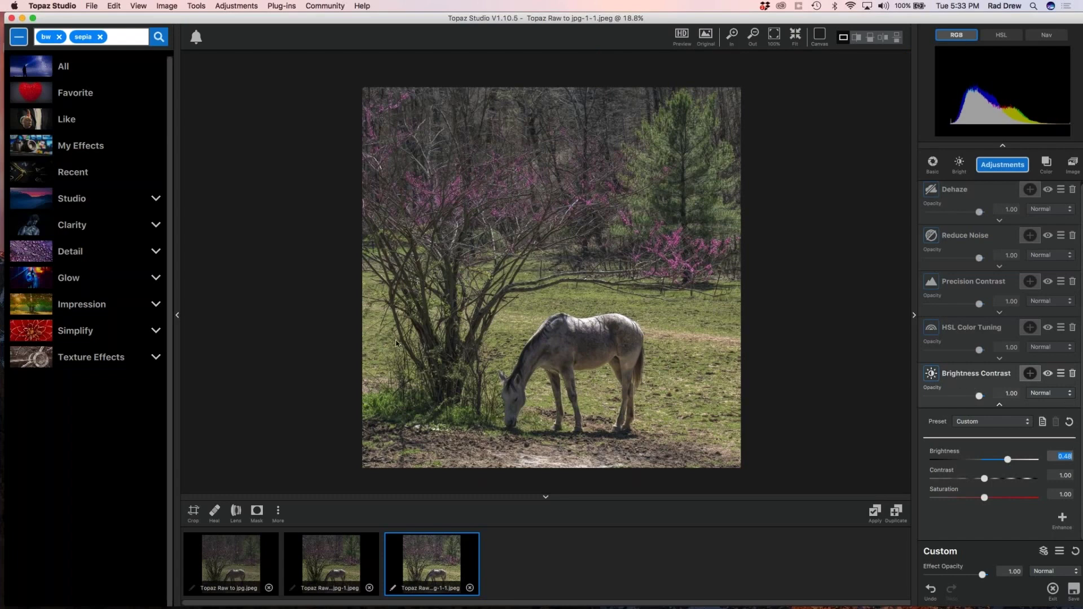
click(1031, 375)
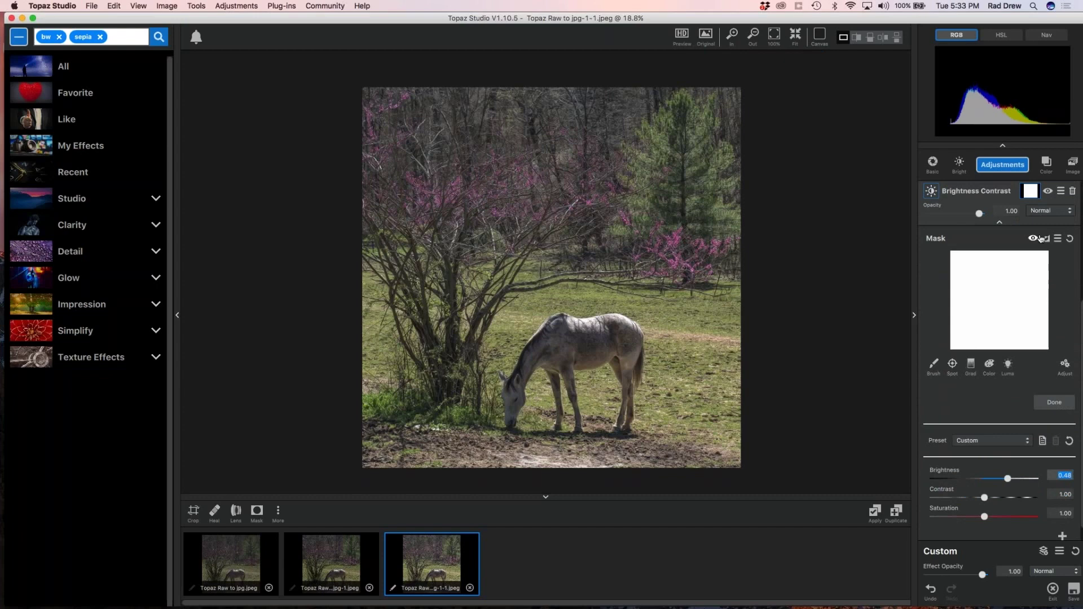
- Invert the mask to black and start painting it onto the horse's back
click(1048, 239)
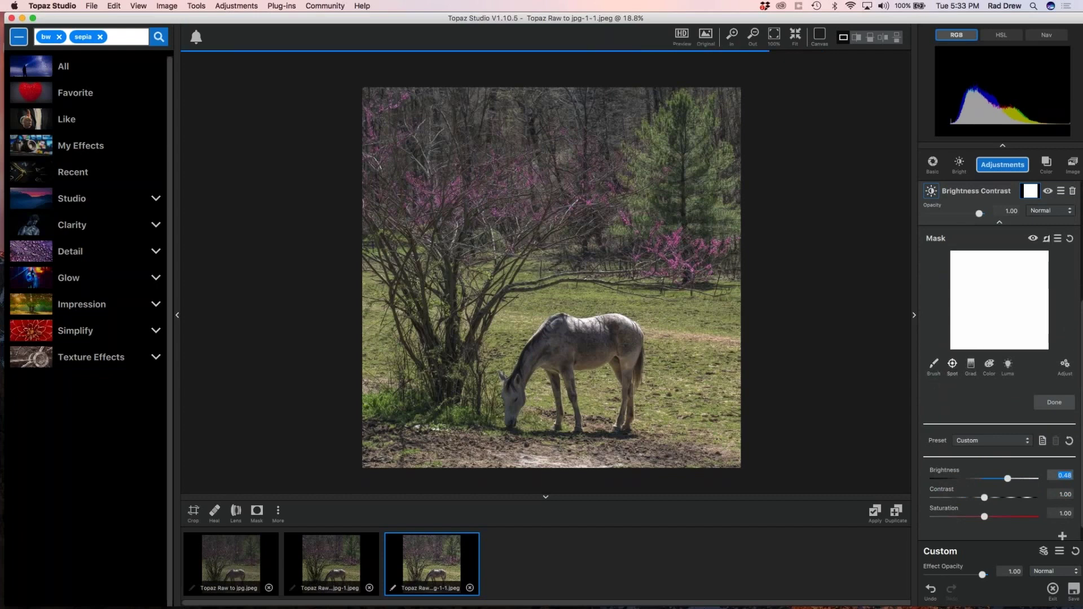
click(934, 365)
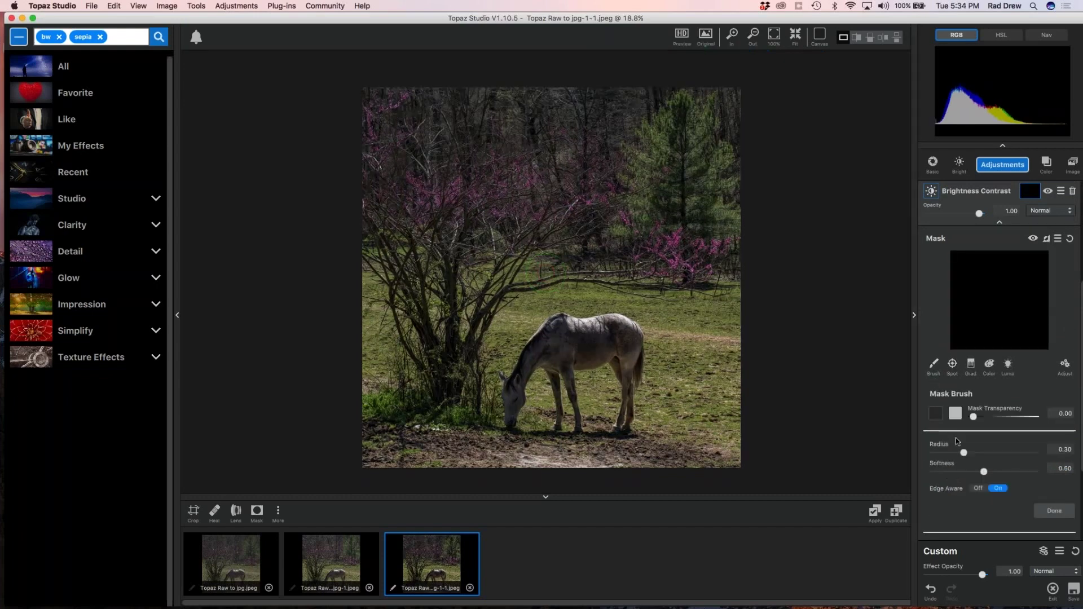
click(935, 414)
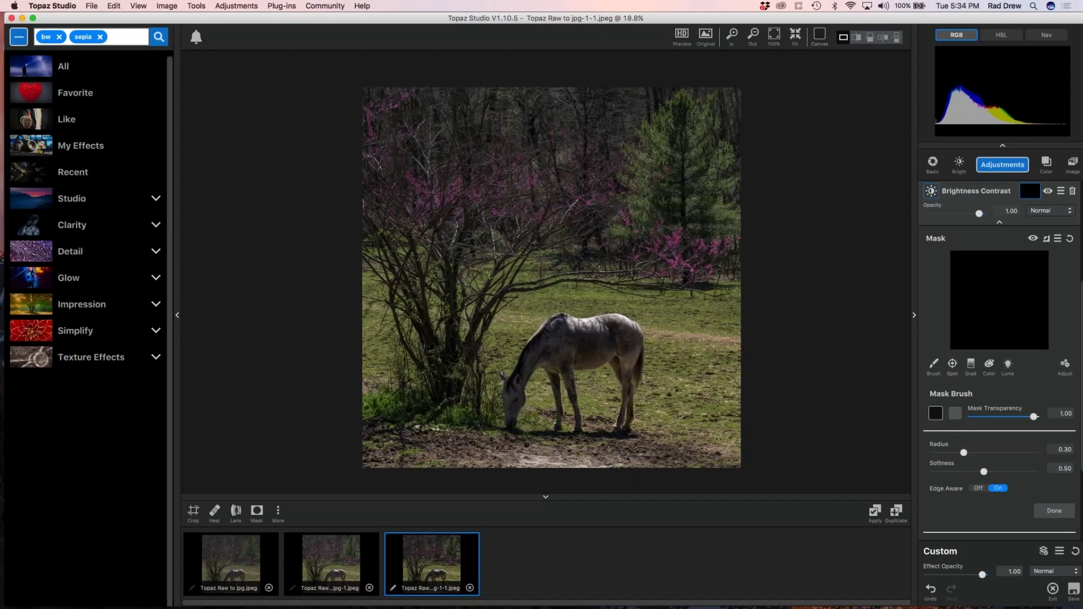
drag(562, 330, 578, 341)
- Paint the mask across the horse's back, body, neck and withers
scroll(972, 460, down, 6)
drag(605, 350, 569, 333)
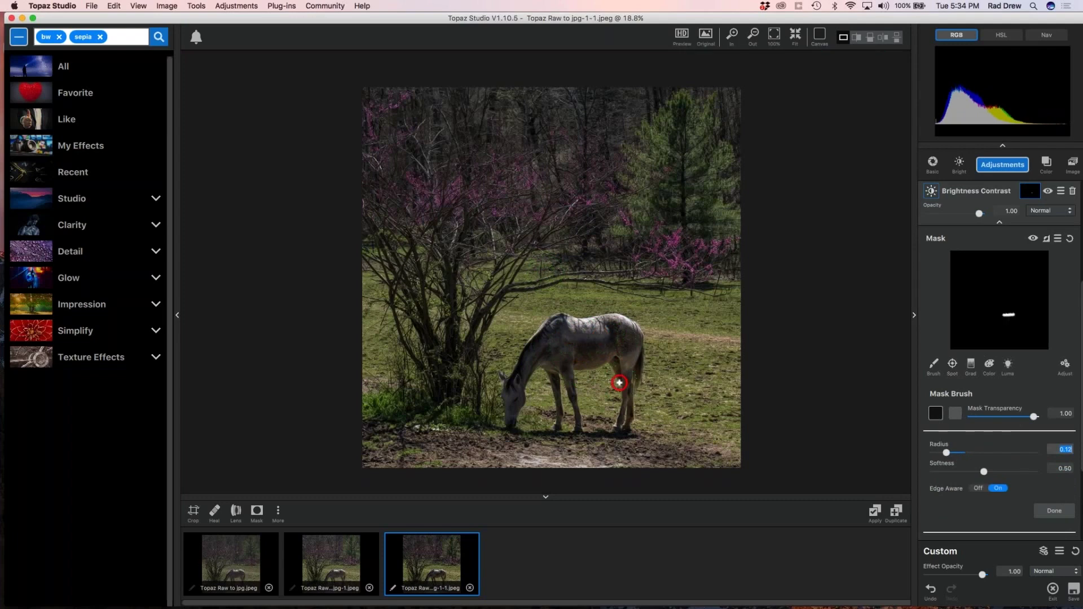
mouse_move(564, 350)
mouse_down()
mouse_move(598, 333)
mouse_move(554, 333)
mouse_move(629, 326)
mouse_move(633, 349)
mouse_move(590, 345)
mouse_up()
drag(584, 342, 564, 341)
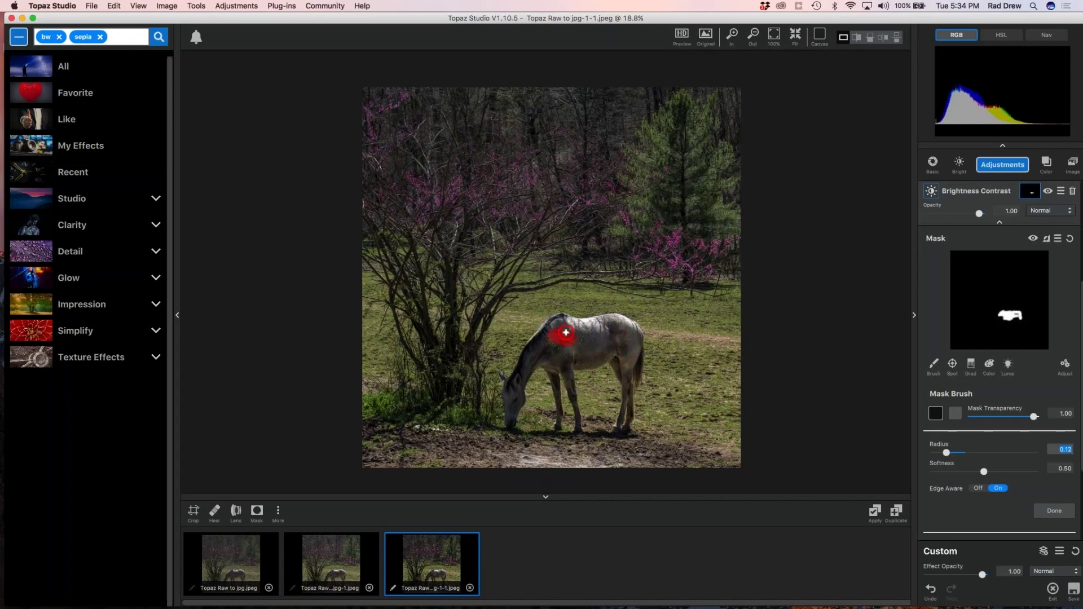
drag(549, 340, 543, 345)
mouse_move(551, 330)
mouse_down()
mouse_move(543, 342)
mouse_move(562, 323)
mouse_move(533, 354)
mouse_move(553, 344)
mouse_move(557, 356)
mouse_move(584, 323)
mouse_move(629, 337)
mouse_move(615, 325)
mouse_move(625, 374)
mouse_move(601, 357)
mouse_move(570, 361)
mouse_up()
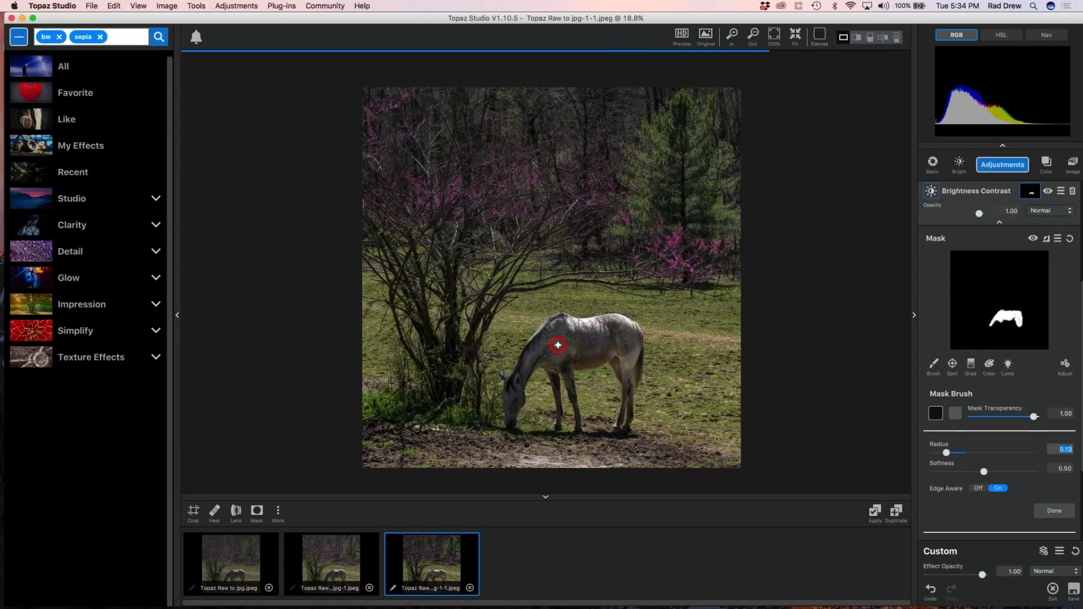
drag(544, 339, 569, 350)
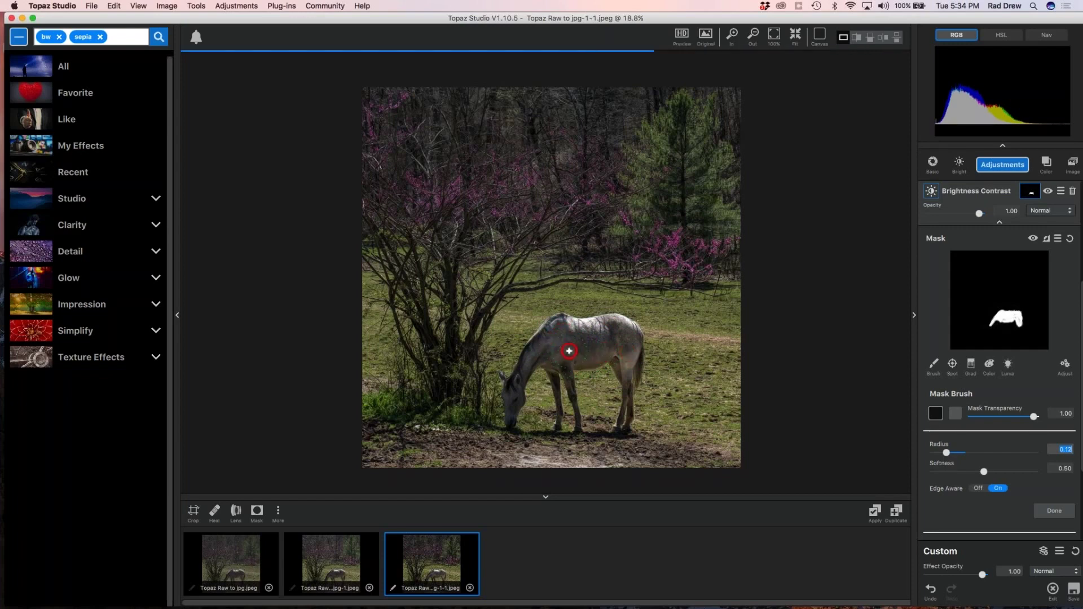
scroll(569, 351, up, 1)
- Zoom in, pan over the horse, and set the mask brush Radius to 0.06
scroll(558, 351, up, 7)
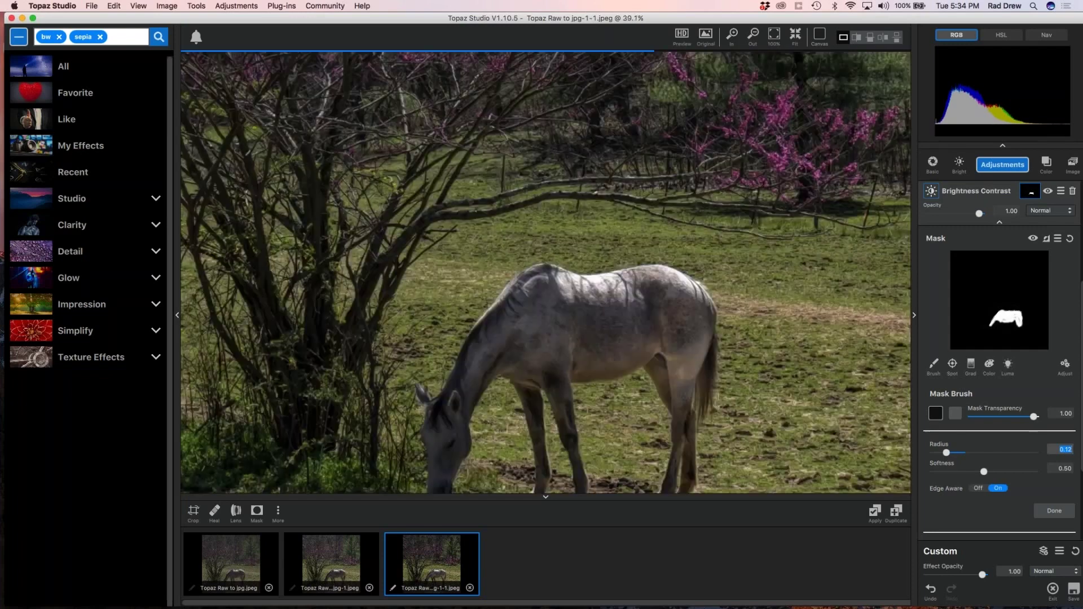
scroll(575, 350, up, 4)
scroll(565, 350, up, 1)
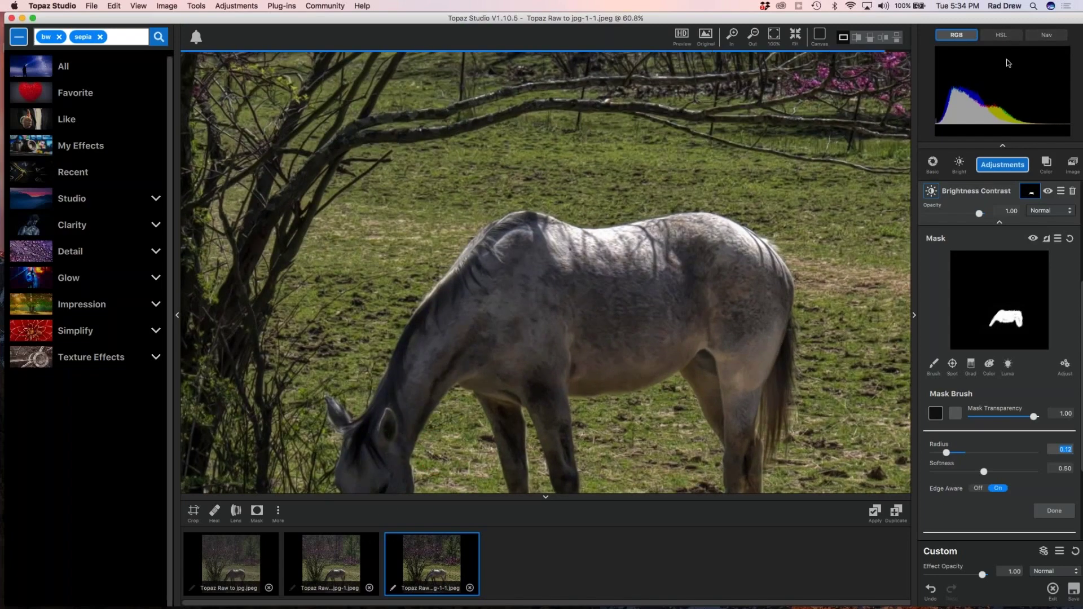
click(1052, 36)
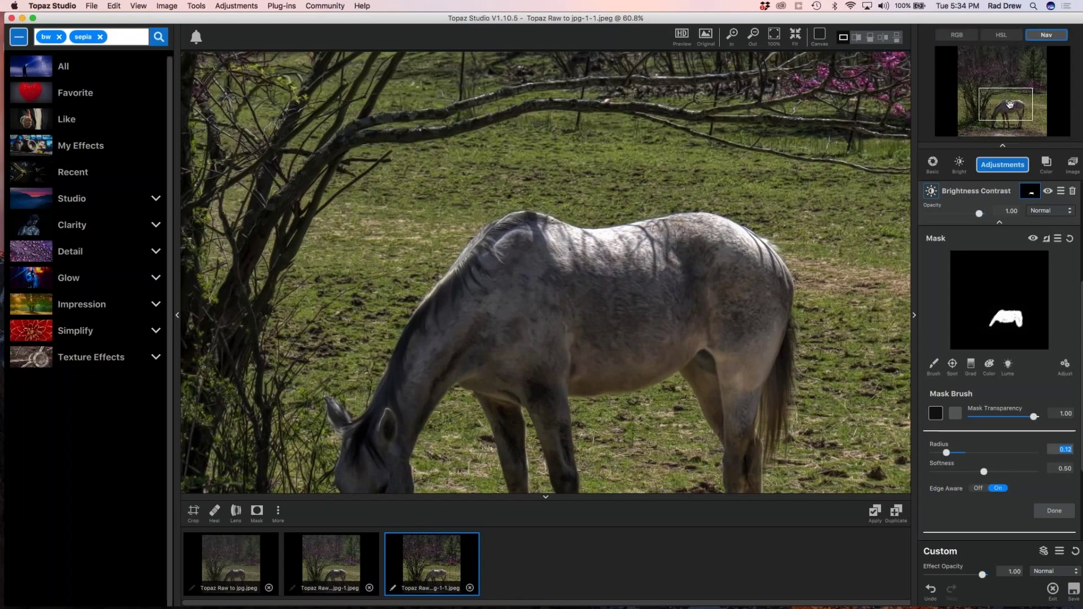
drag(1010, 104, 1002, 119)
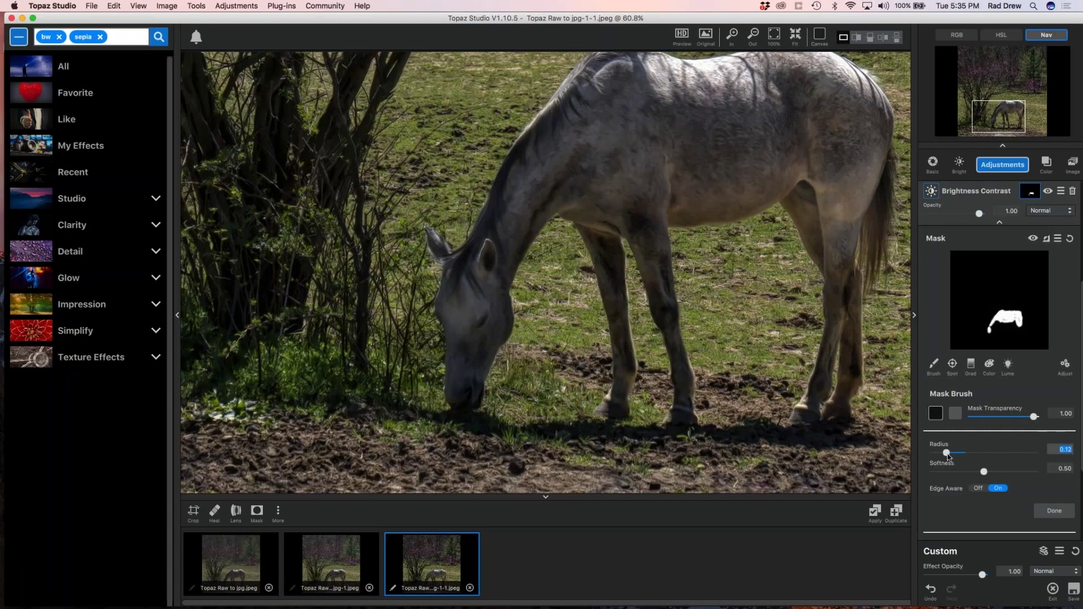
drag(947, 453, 940, 453)
- Paint the mask over the horse's head, neck, mane, ear, chest and legs
mouse_move(477, 271)
mouse_down()
mouse_move(488, 327)
mouse_move(498, 313)
mouse_move(474, 387)
mouse_move(460, 332)
mouse_move(463, 398)
mouse_move(474, 393)
mouse_move(481, 253)
mouse_move(443, 284)
mouse_move(455, 315)
mouse_move(455, 273)
mouse_move(494, 301)
mouse_move(501, 323)
mouse_move(473, 291)
mouse_move(537, 206)
mouse_move(499, 265)
mouse_move(541, 220)
mouse_move(504, 283)
mouse_up()
mouse_move(537, 179)
mouse_down()
mouse_move(510, 226)
mouse_move(554, 157)
mouse_move(493, 189)
mouse_move(583, 91)
mouse_move(600, 87)
mouse_move(561, 148)
mouse_move(591, 160)
mouse_move(504, 258)
mouse_move(599, 172)
mouse_up()
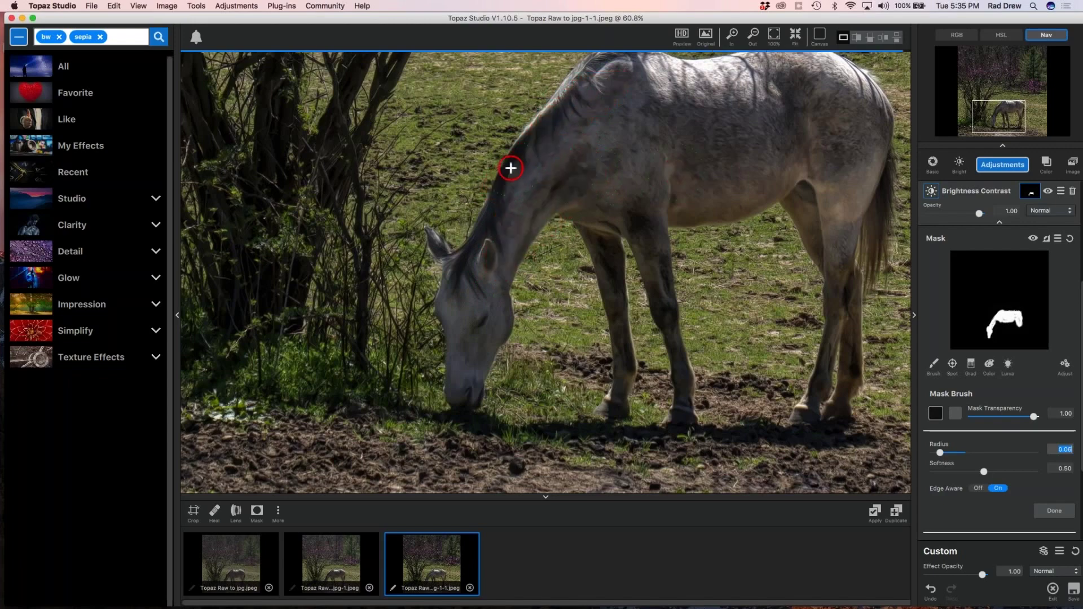
drag(487, 230, 462, 268)
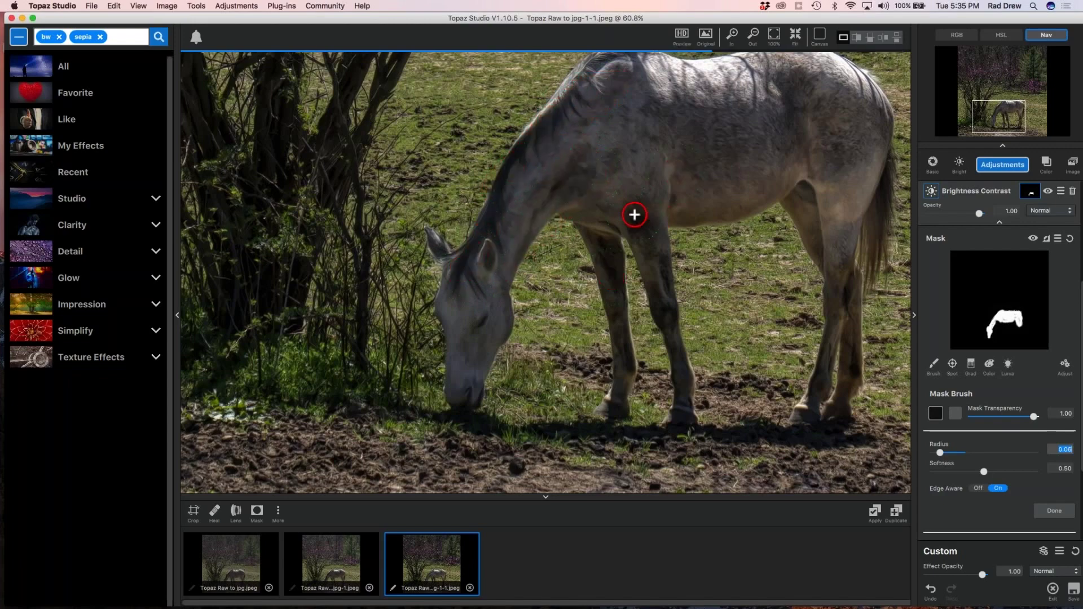
drag(590, 208, 620, 372)
drag(650, 225, 650, 228)
mouse_move(654, 277)
mouse_down()
mouse_move(678, 396)
mouse_move(672, 310)
mouse_up()
drag(845, 218, 846, 323)
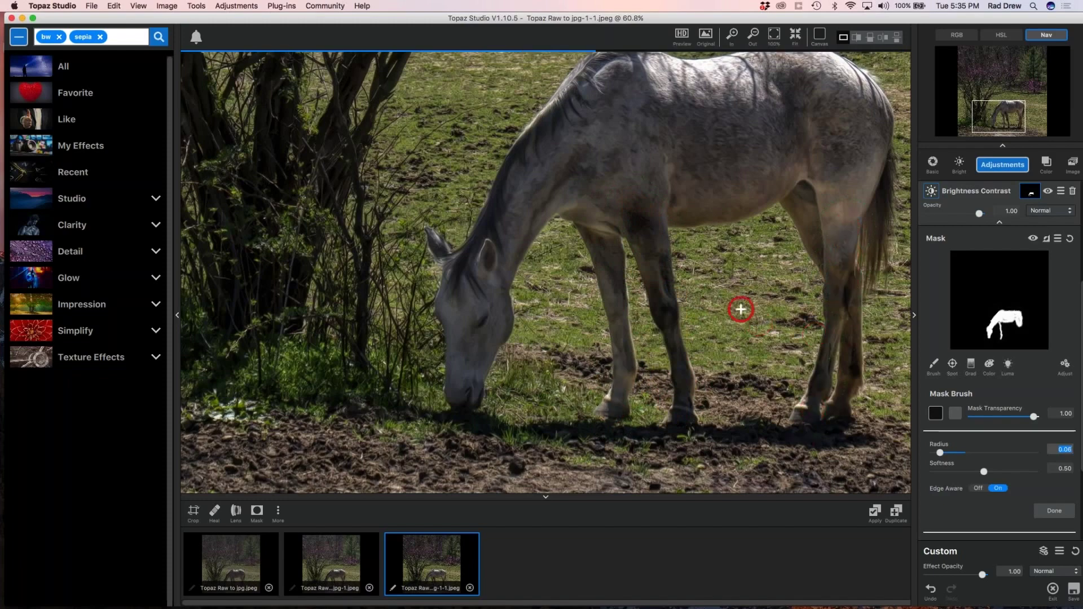
scroll(741, 309, up, 1)
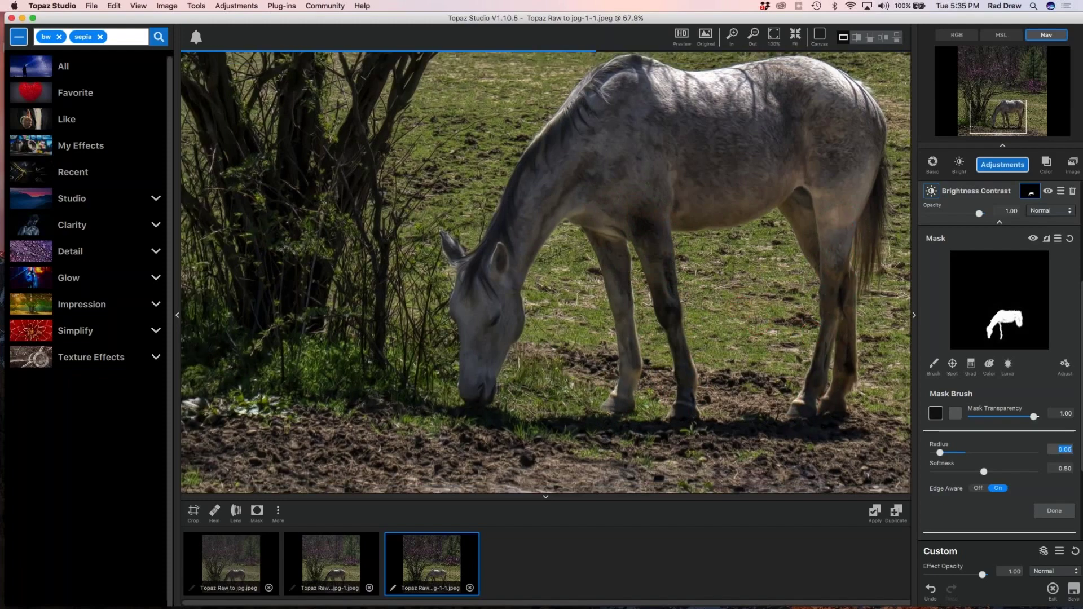
scroll(545, 272, down, 5)
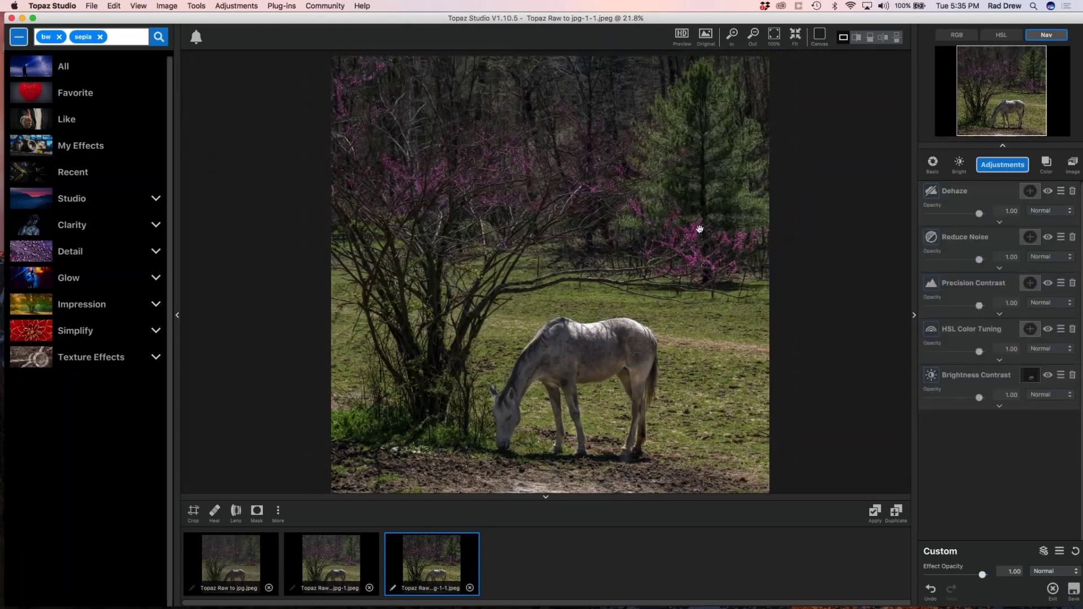
- Return to the edited view, raise Brightness Contrast brightness to 0.38, and collapse it
scroll(664, 344, down, 1)
scroll(664, 344, down, 1)
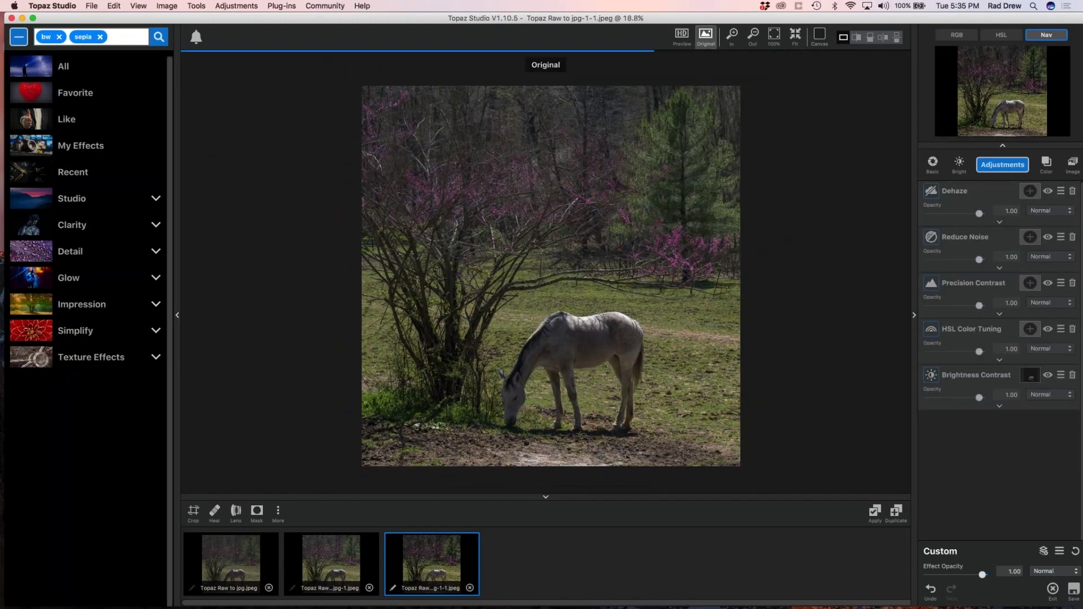
click(714, 388)
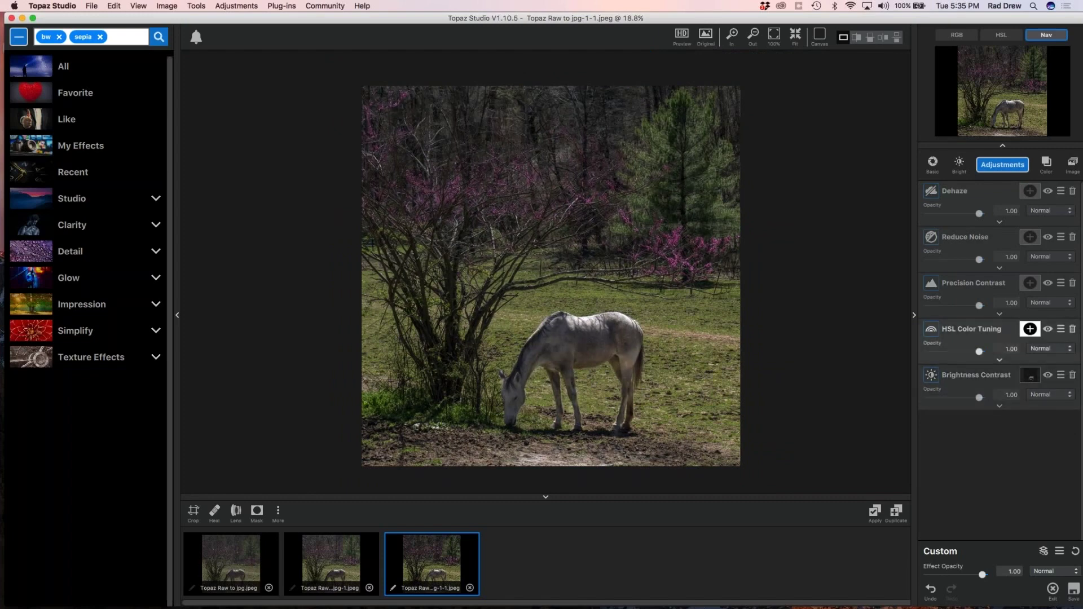
click(999, 407)
mouse_move(1007, 460)
mouse_down()
mouse_move(1038, 460)
mouse_move(958, 463)
mouse_move(1013, 463)
mouse_move(1003, 463)
mouse_up()
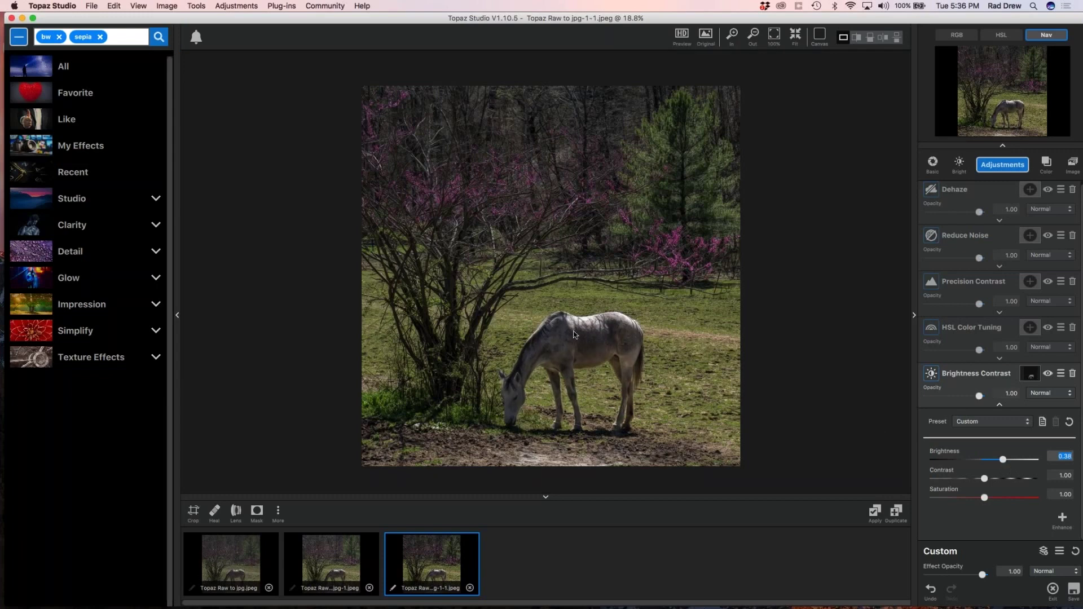
scroll(575, 334, down, 1)
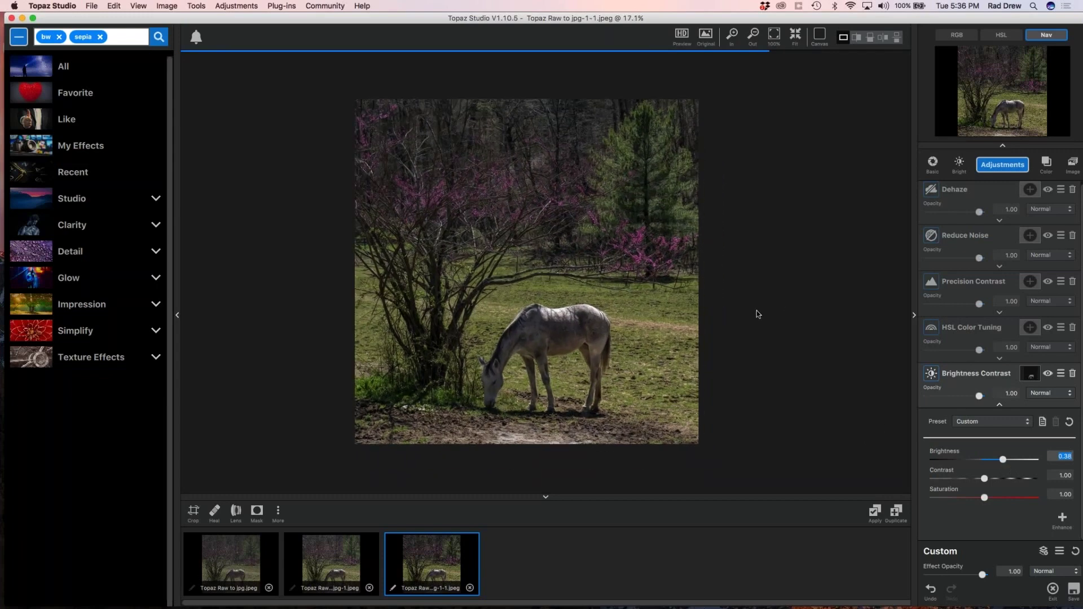
scroll(758, 314, up, 1)
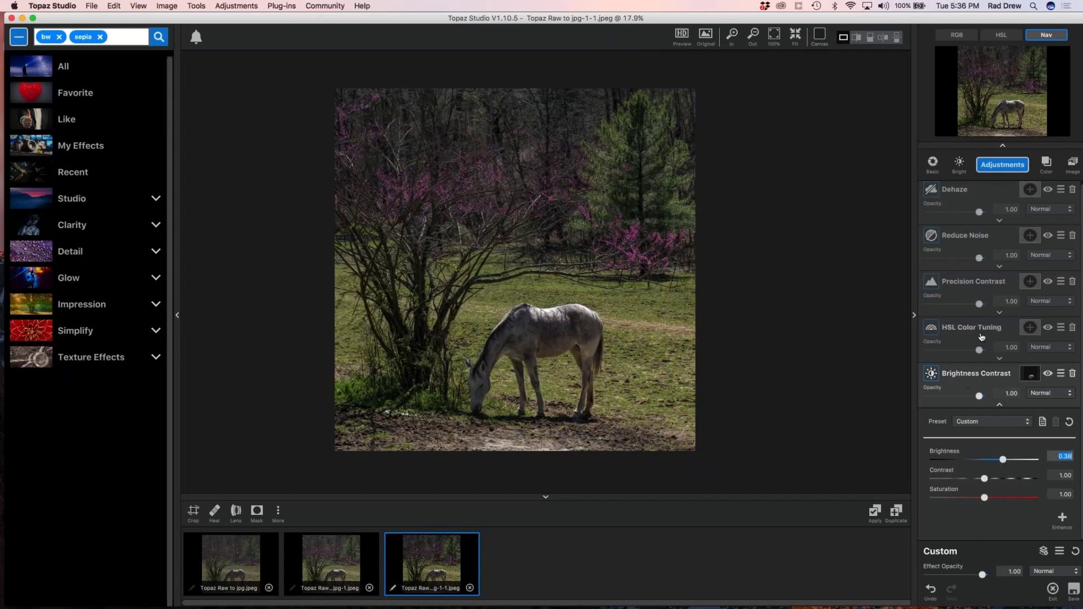
click(1001, 407)
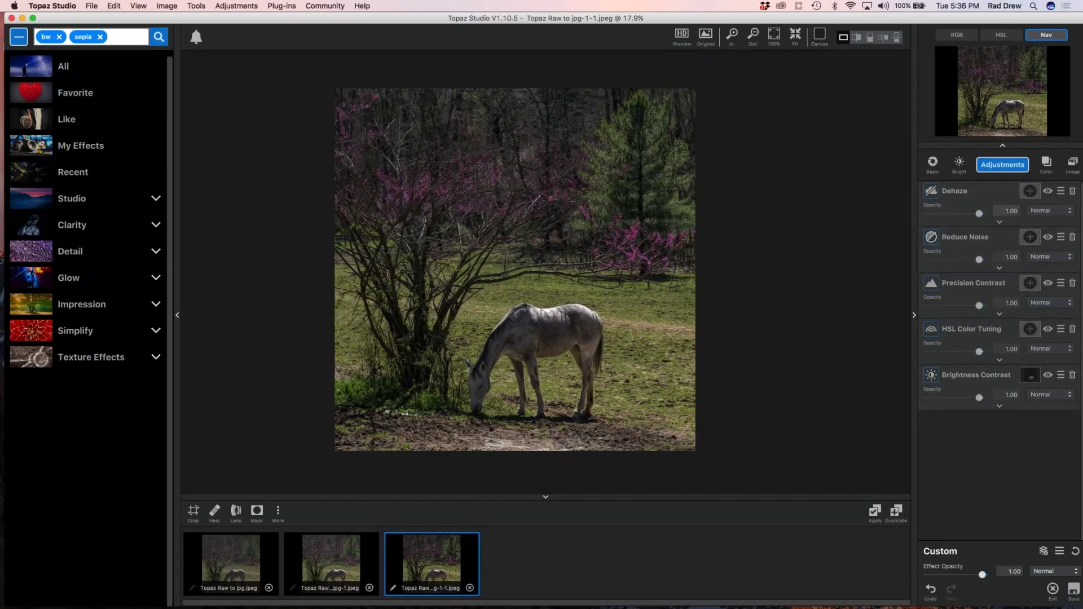
- Add a Vignette adjustment and pick its centre just below the middle of the horse photo
click(1002, 165)
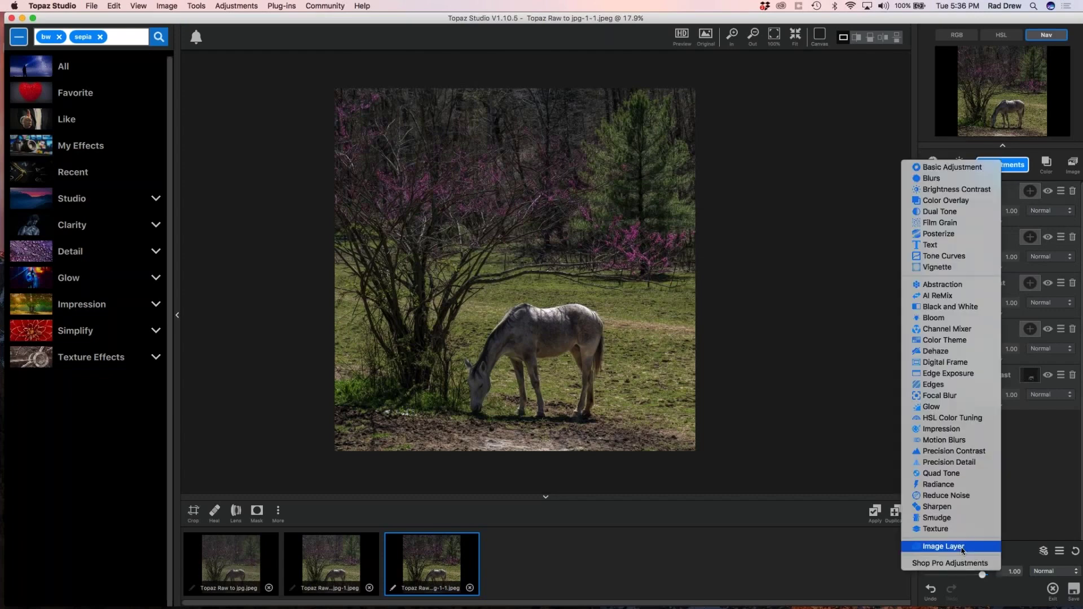
click(944, 269)
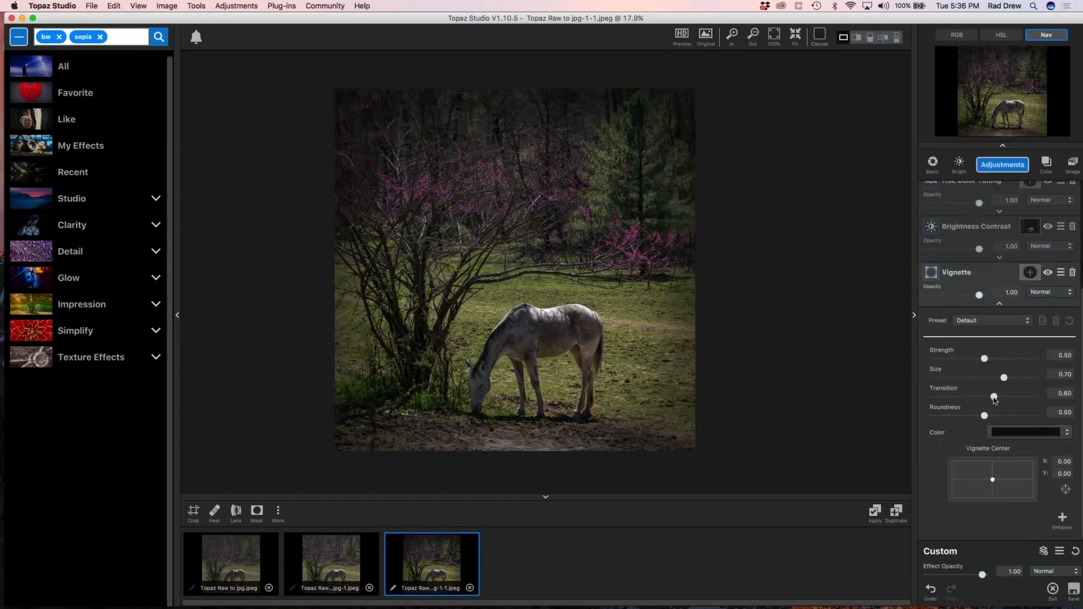
drag(994, 397, 923, 398)
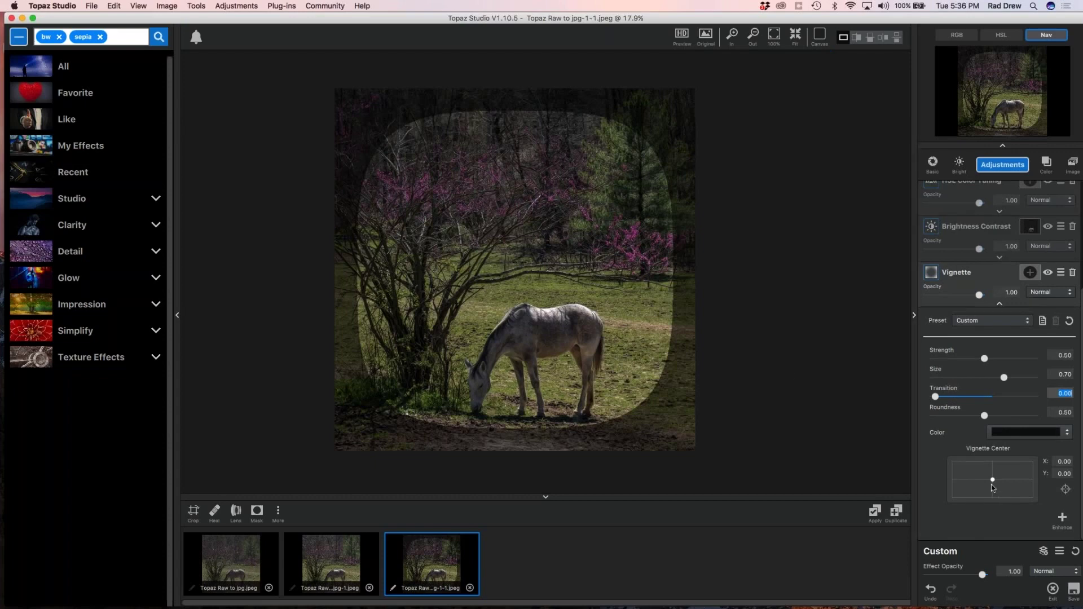
click(993, 481)
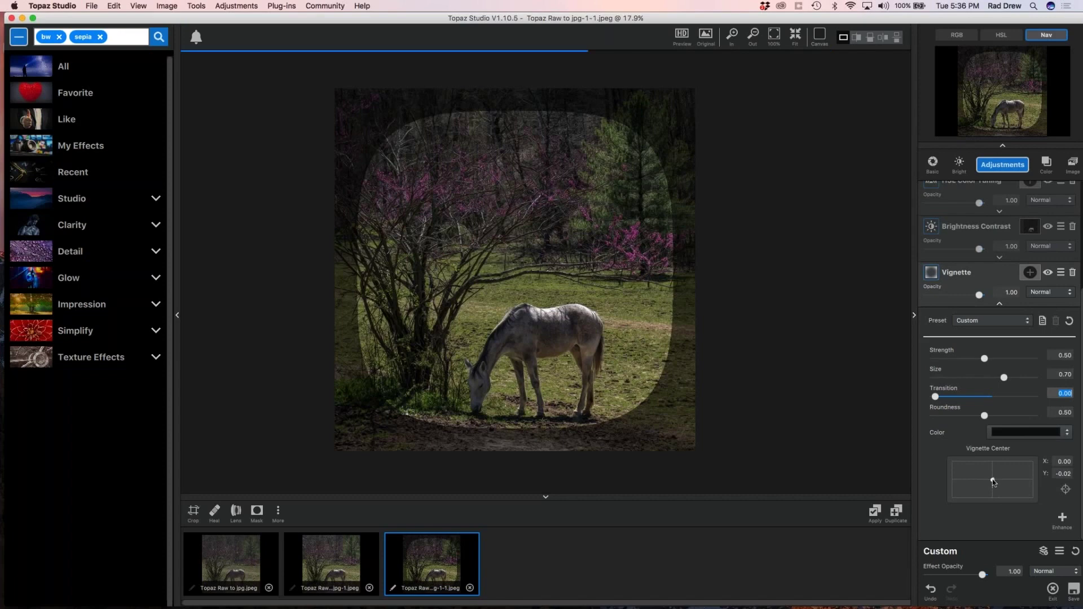
drag(993, 483, 994, 483)
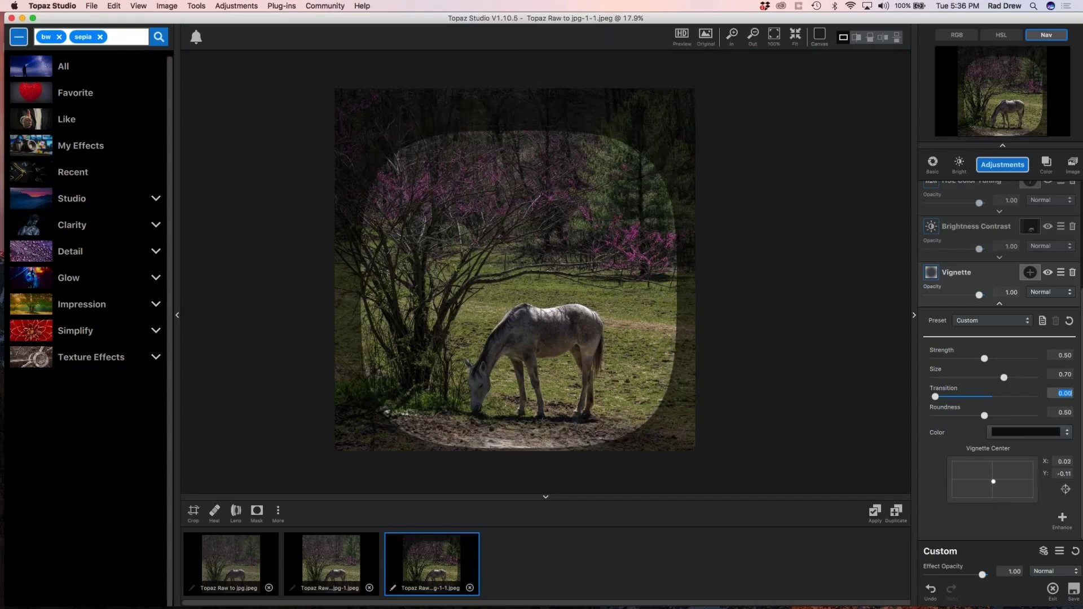
click(1067, 490)
click(531, 289)
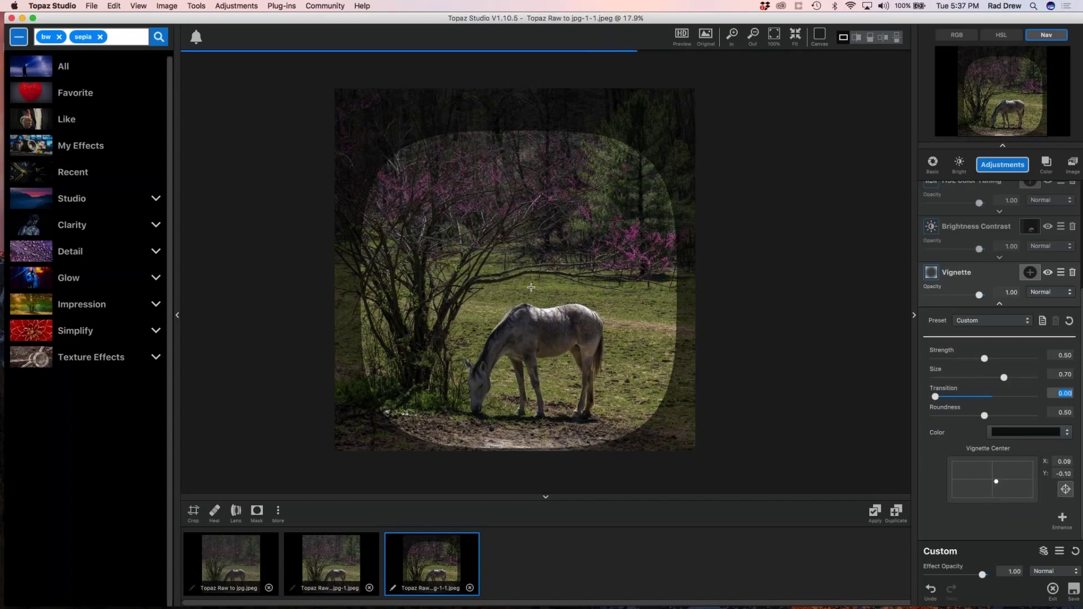
click(516, 293)
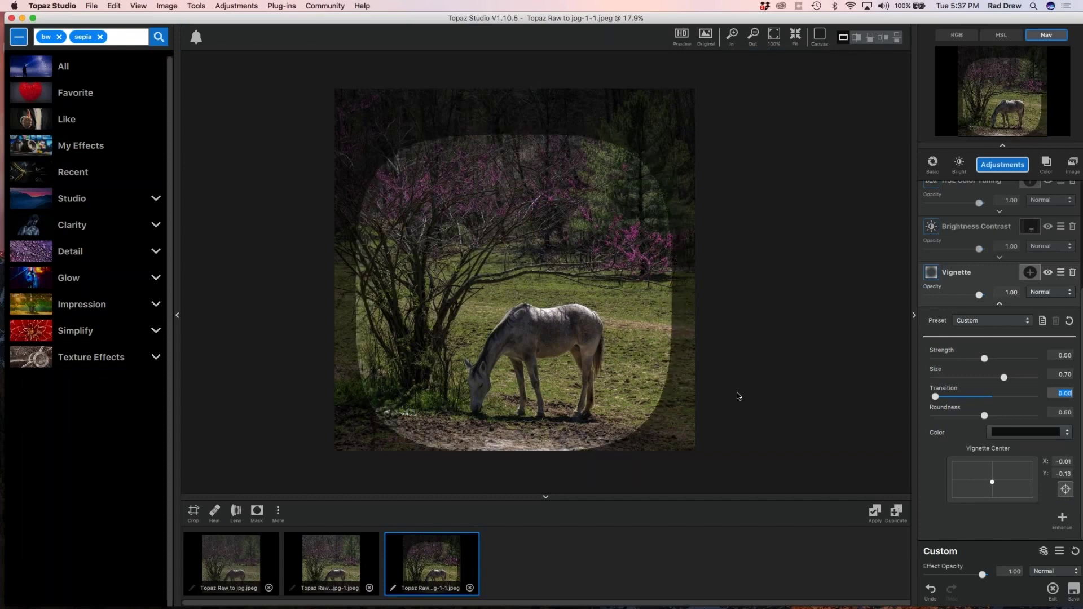
- Set the vignette to Roundness 0.85, Transition 0.81 and Strength 0.43
drag(984, 416, 1019, 419)
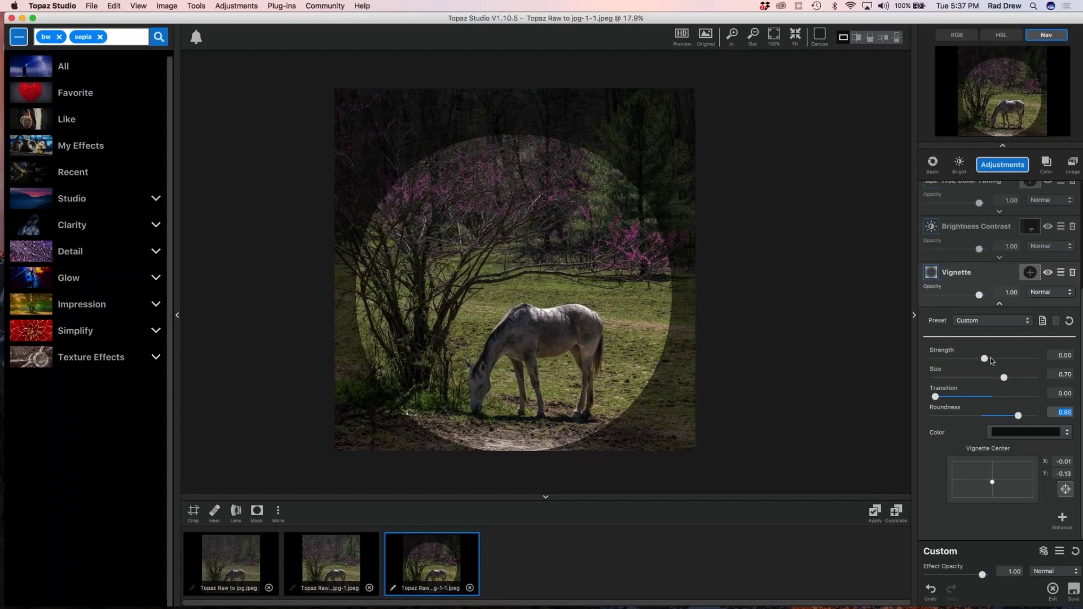
drag(985, 359, 960, 363)
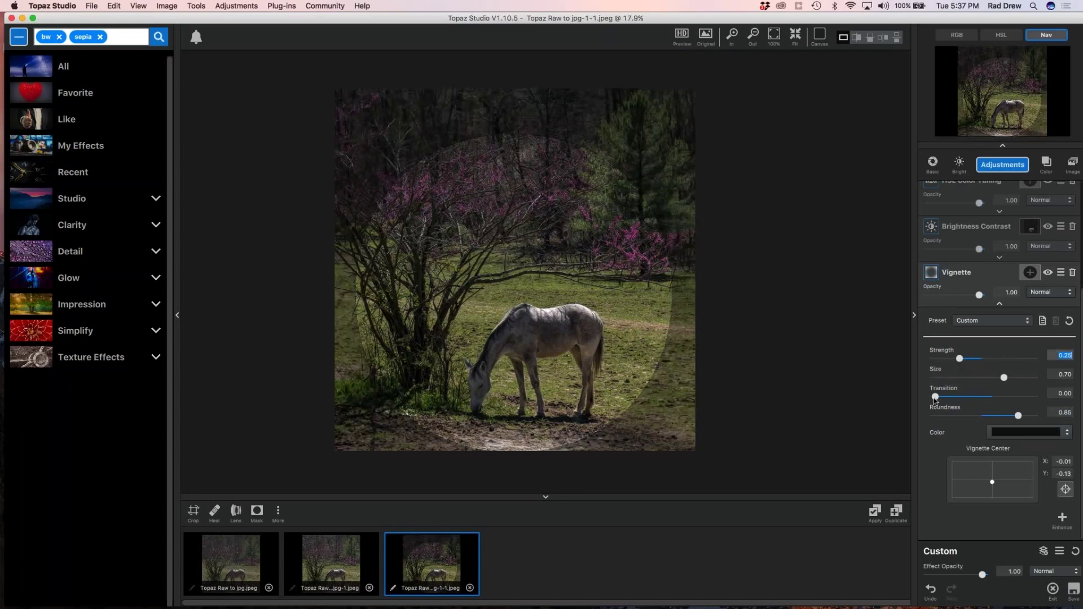
drag(943, 398, 1014, 403)
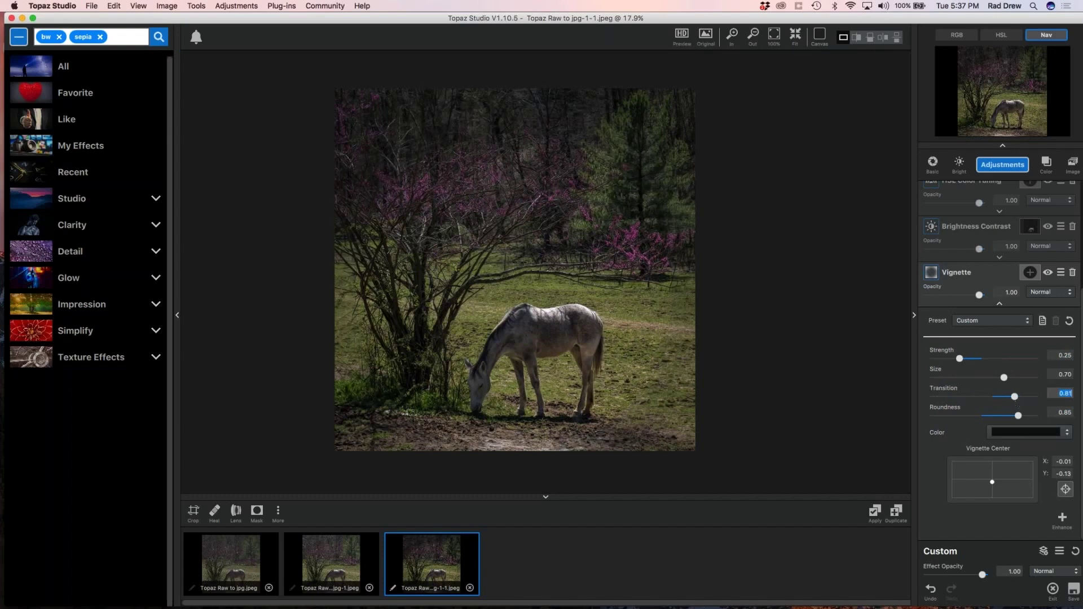
drag(959, 359, 978, 359)
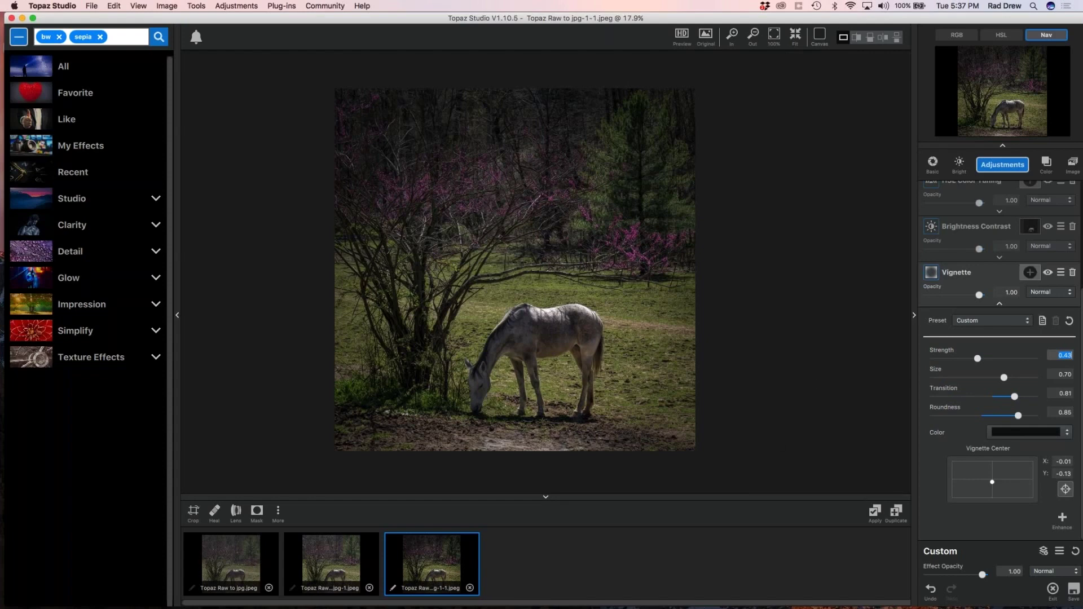
- Bring up the Open Image or Project dialog from the File menu
click(91, 7)
mouse_move(104, 29)
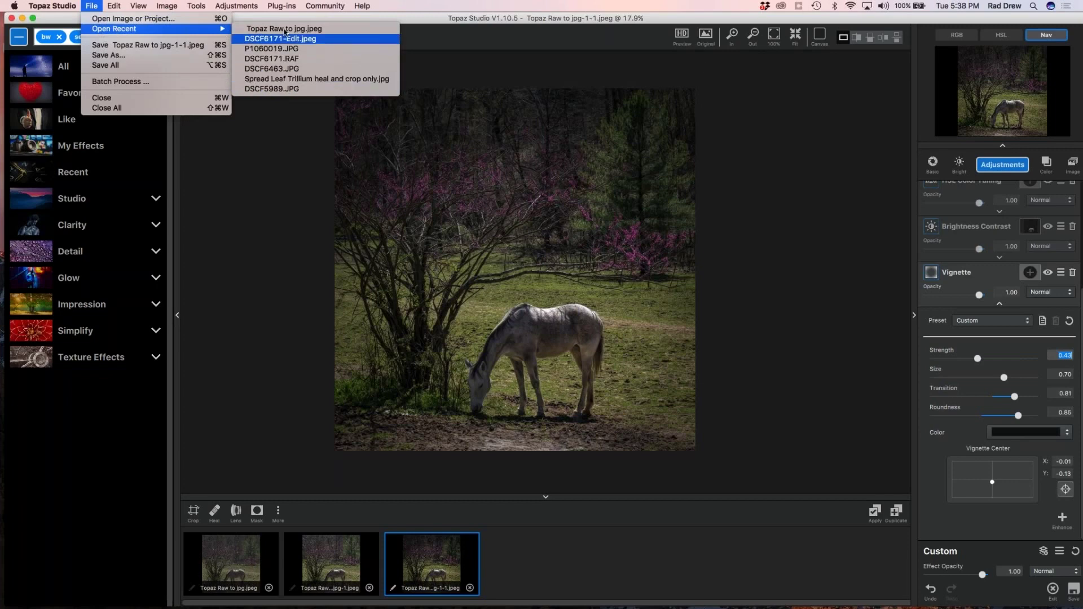
mouse_move(77, 7)
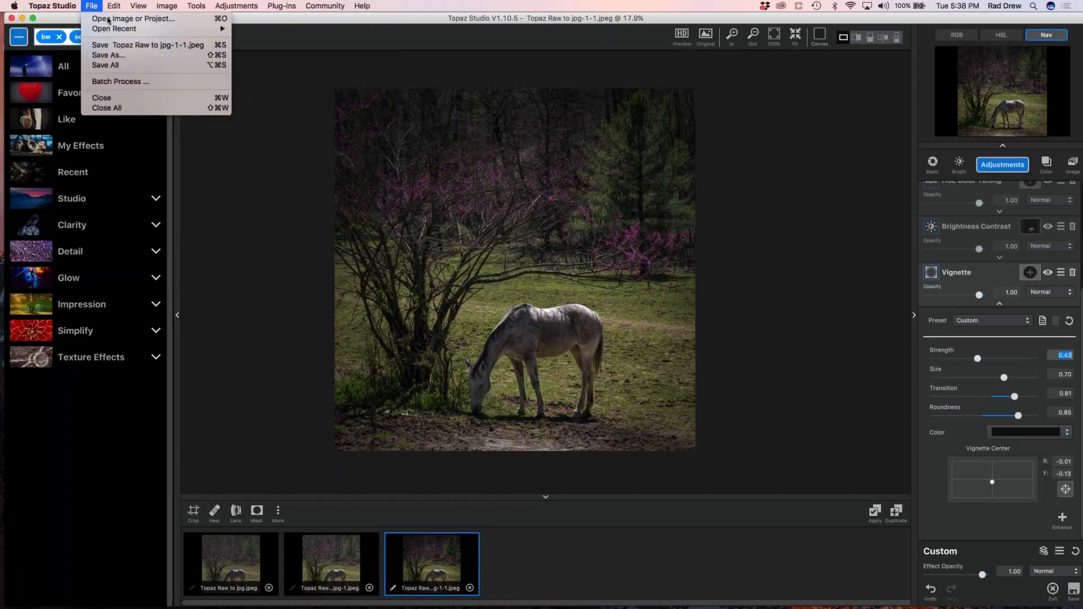
click(481, 125)
key(super+o)
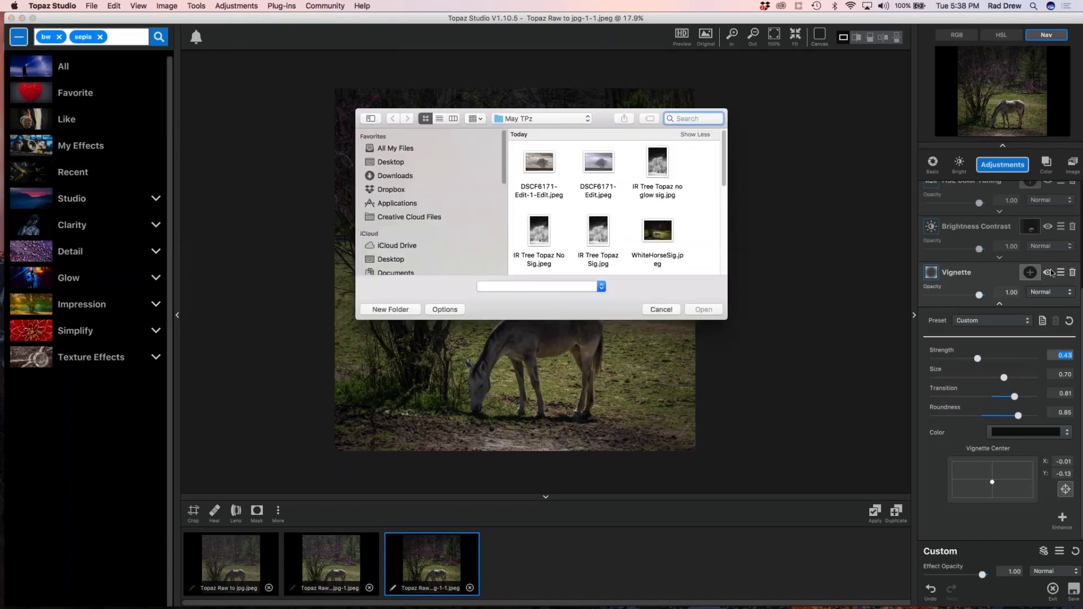
- Search All My Files by name for 'hires' and open the white hires logo PNG
text(hi)
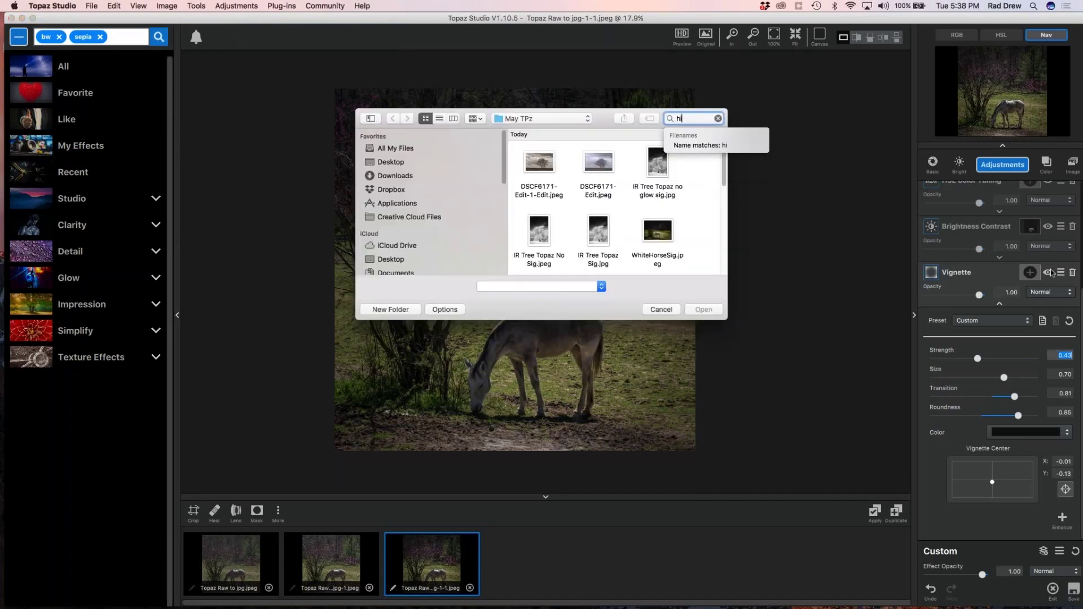
text(res)
key(super+a)
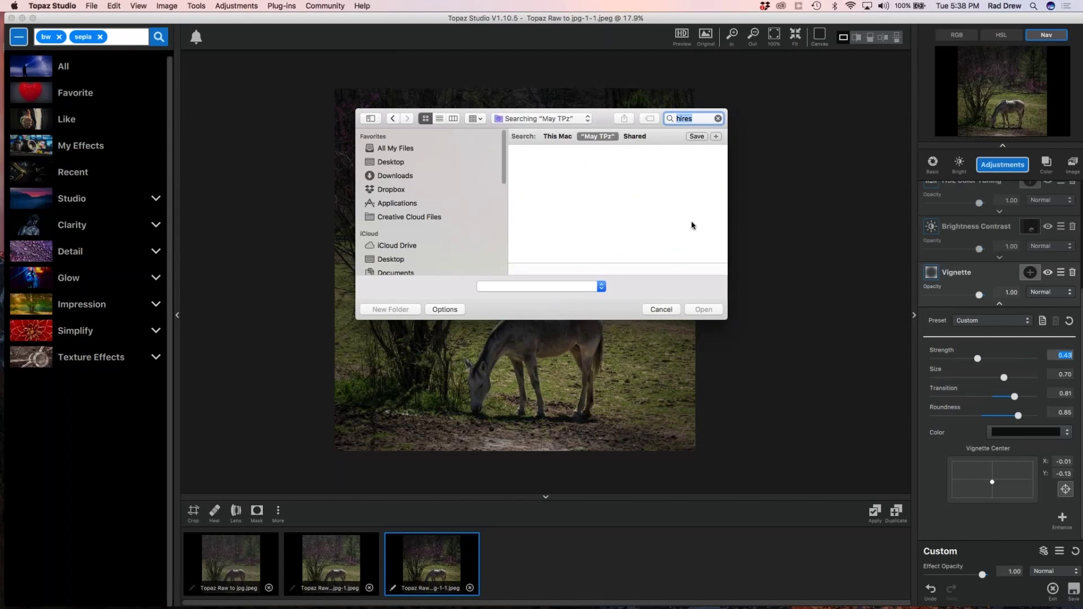
click(698, 117)
click(704, 142)
click(404, 148)
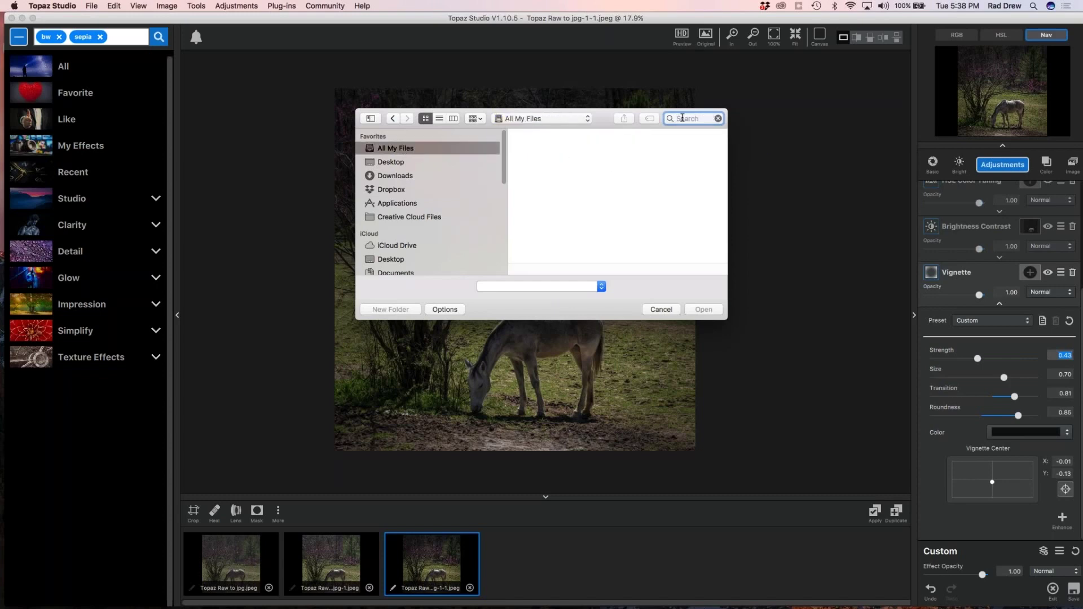
text(h)
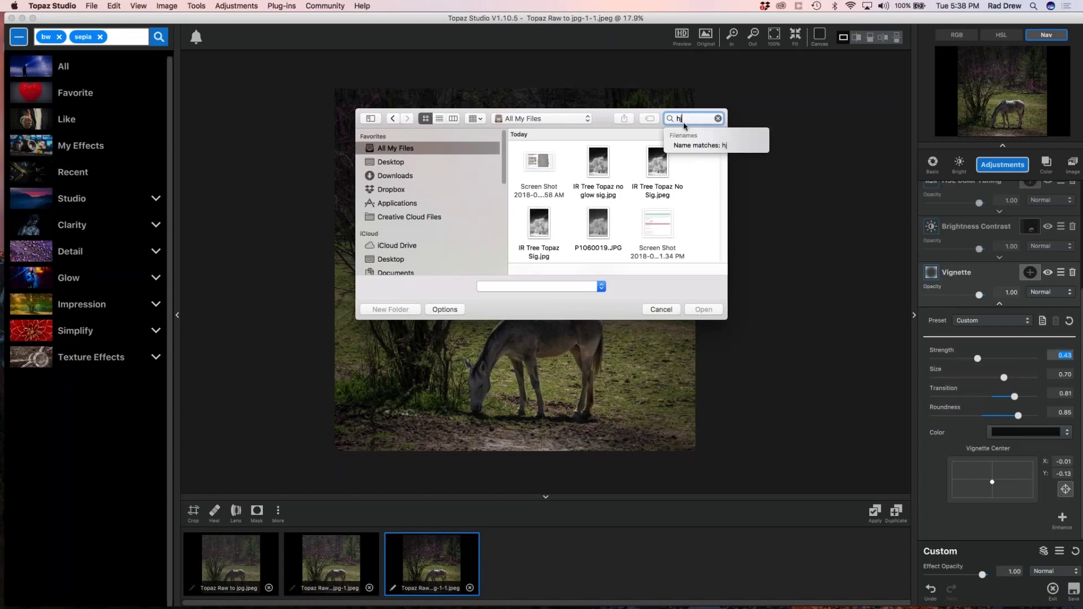
text(irs)
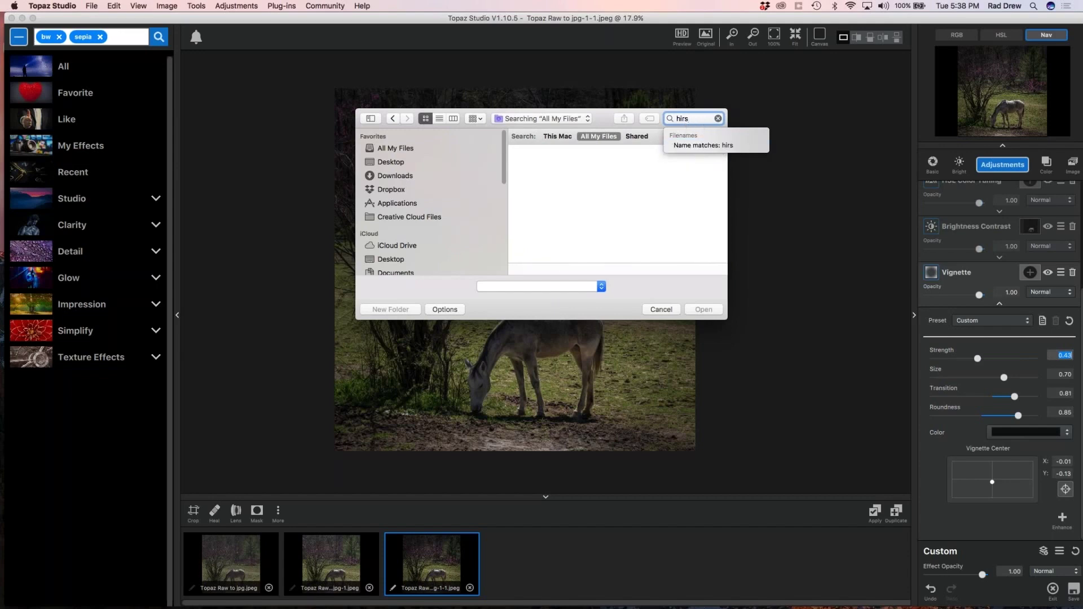
key(BackSpace)
key(BackSpace)
text(res)
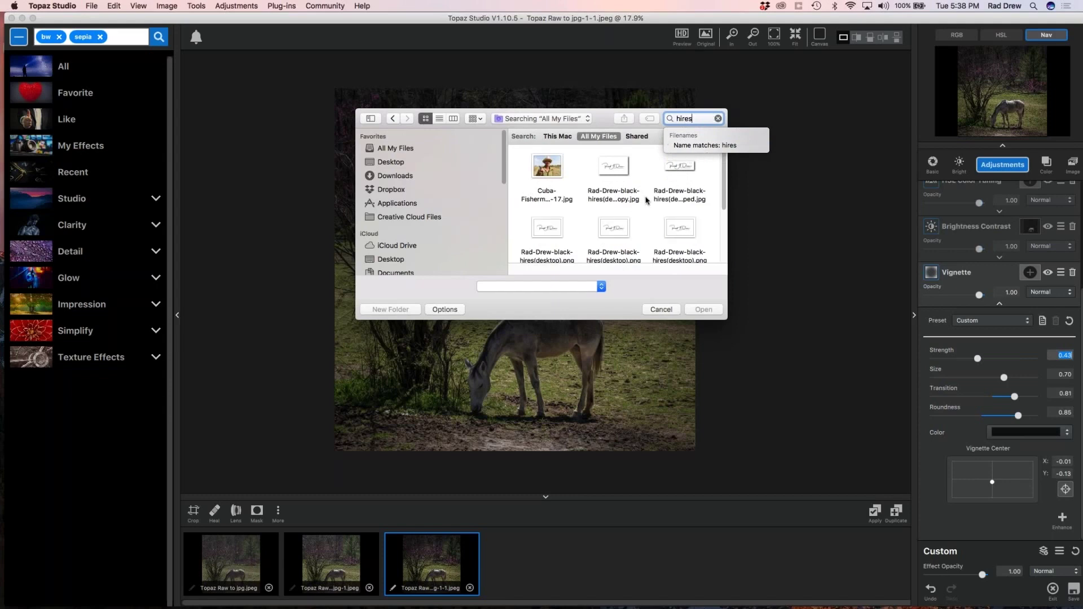
scroll(671, 195, down, 2)
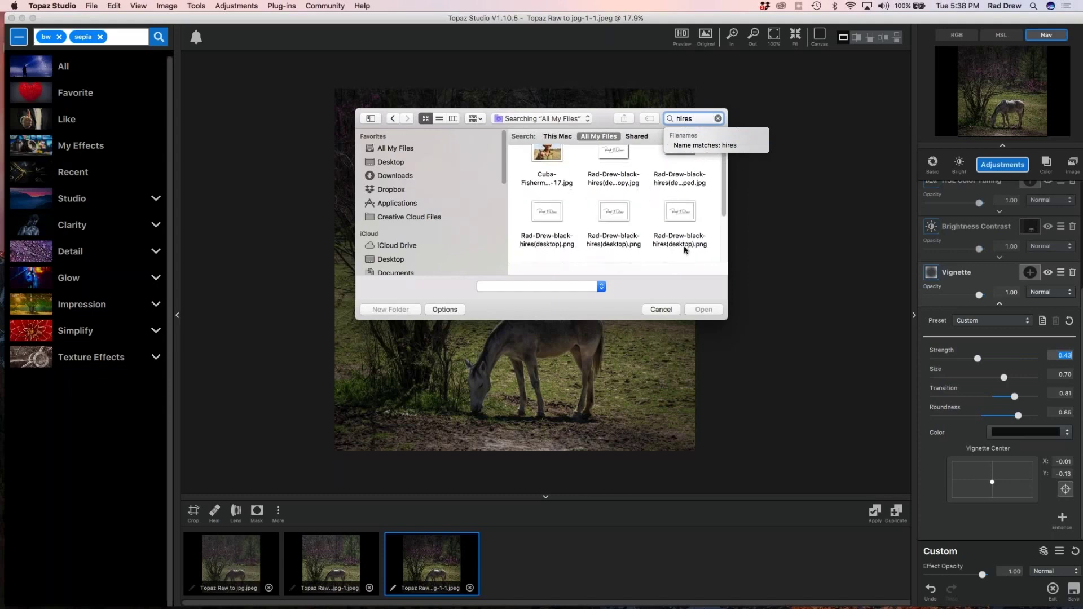
scroll(683, 249, down, 4)
click(547, 196)
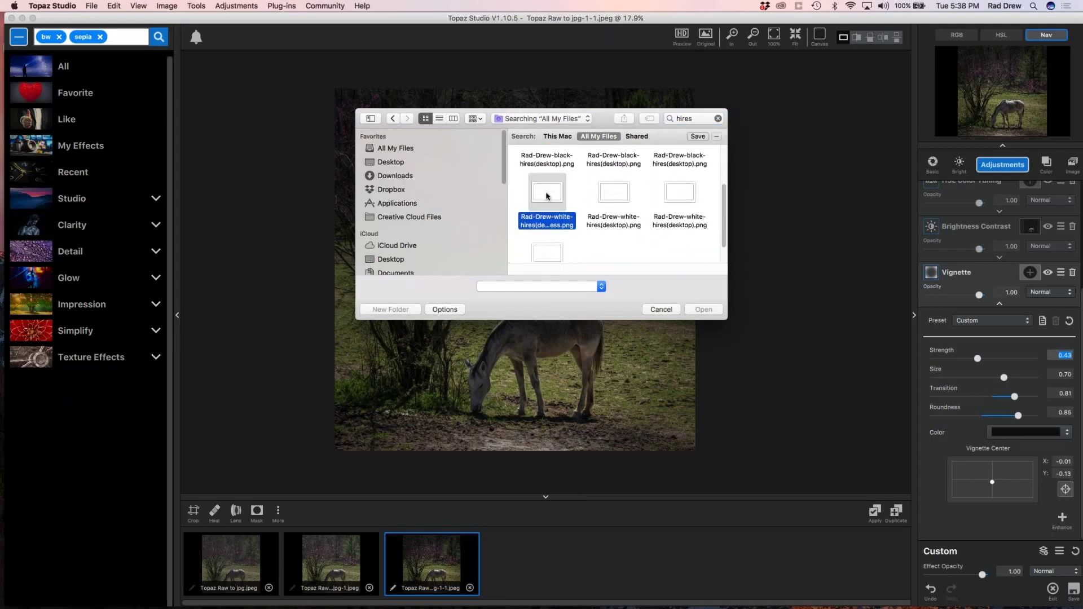
double_click(547, 195)
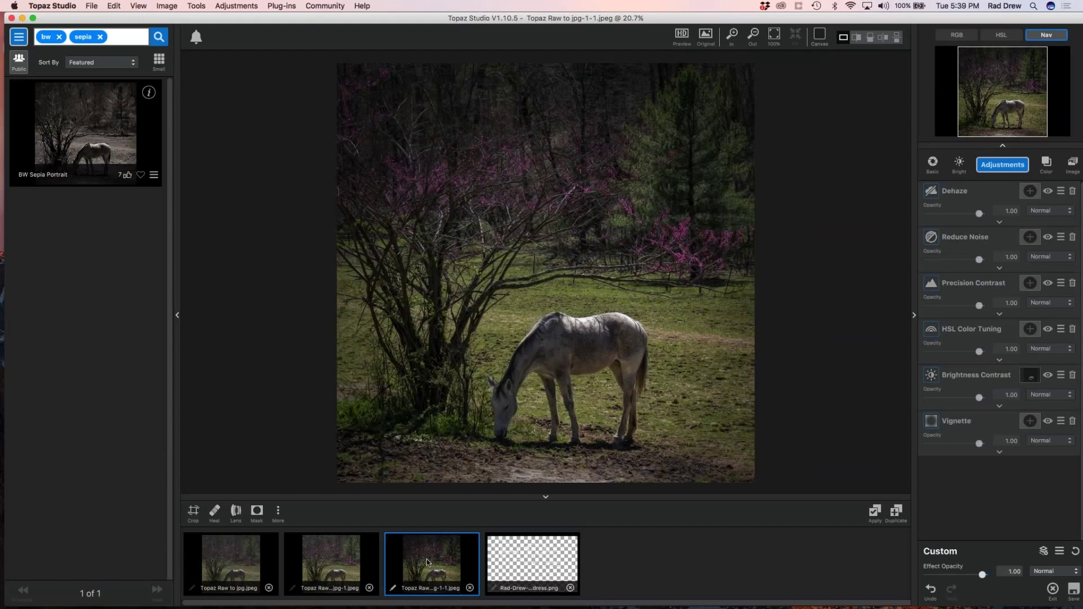
- Drop the logo onto the horse photo as an Image Layer, shrunk and moved top-left
mouse_move(530, 569)
mouse_down()
mouse_move(902, 527)
mouse_move(1006, 499)
mouse_up()
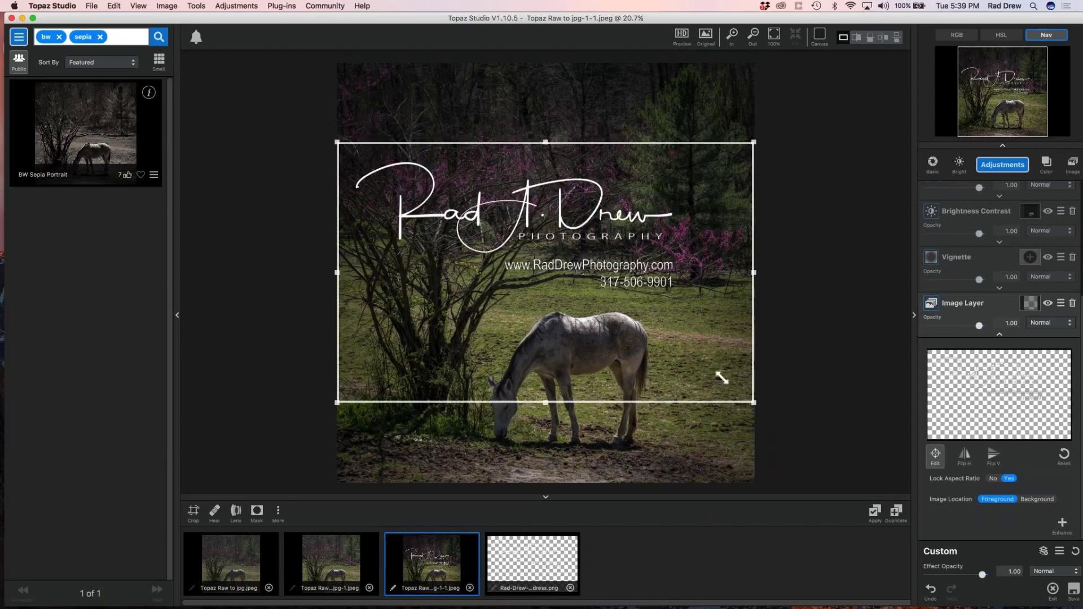
drag(722, 378, 537, 266)
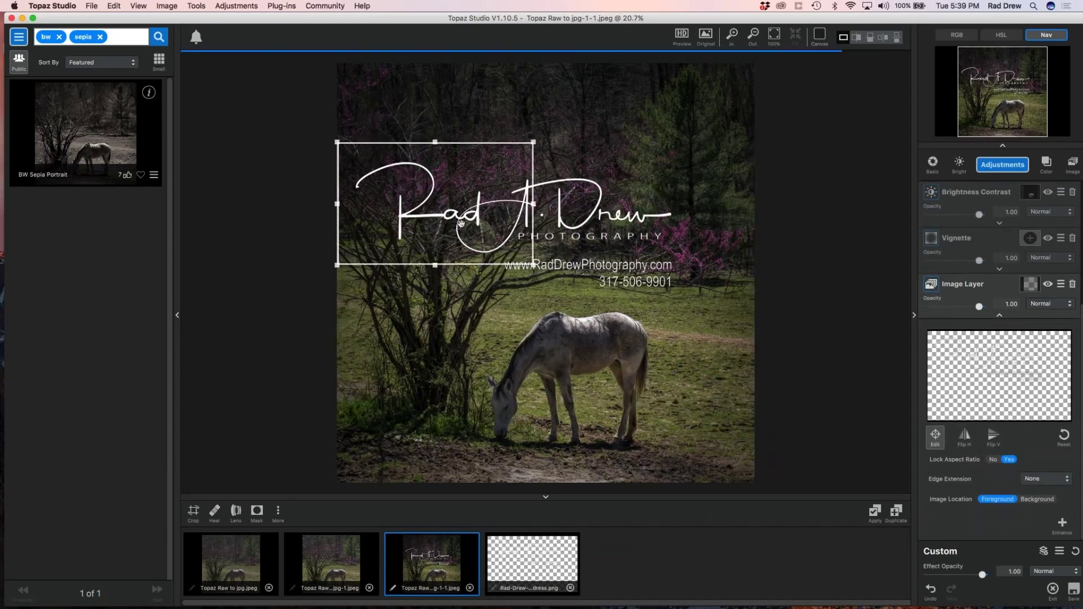
drag(458, 196, 462, 118)
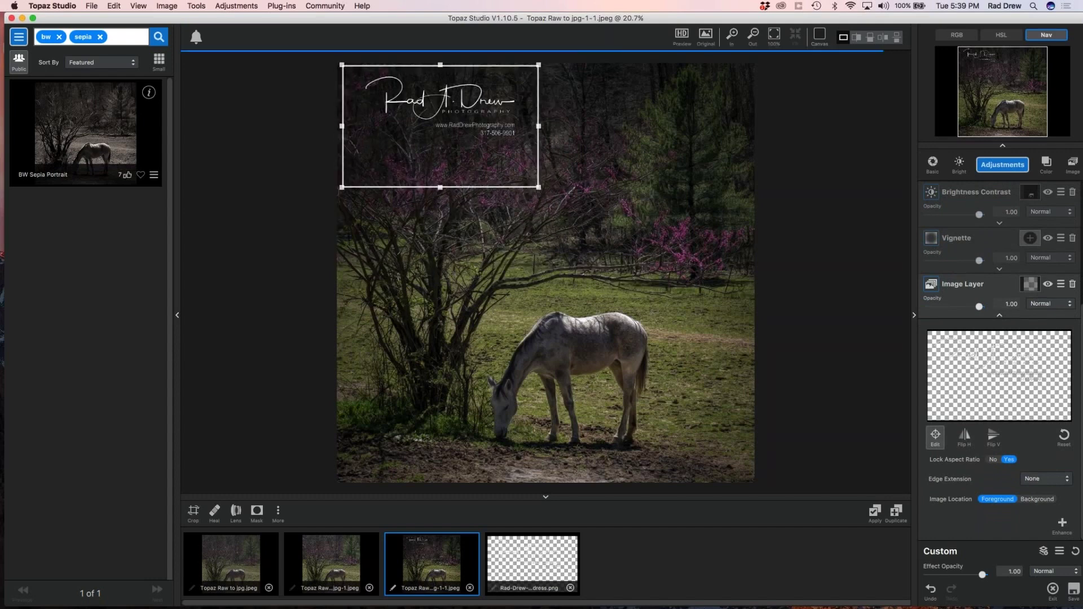
click(532, 192)
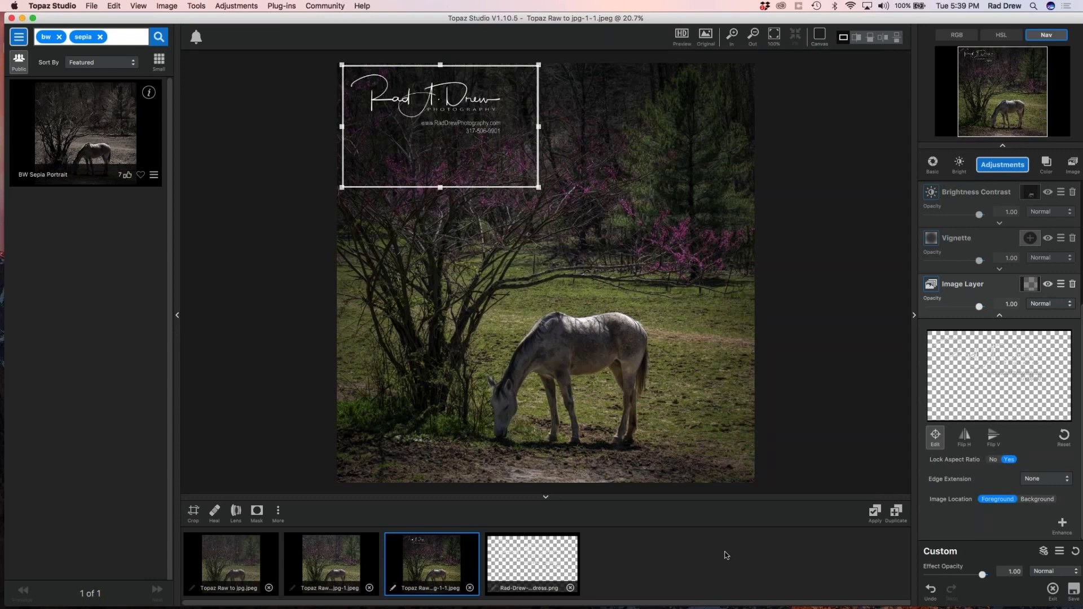
- Keep the logo layer's opacity at full 1.00
drag(979, 307, 958, 311)
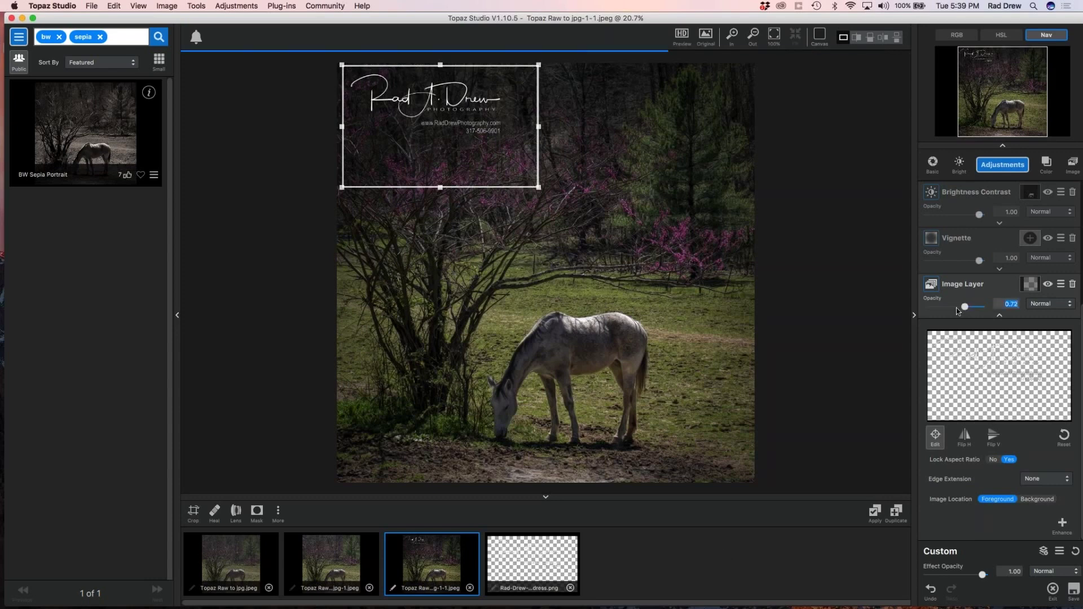
click(936, 436)
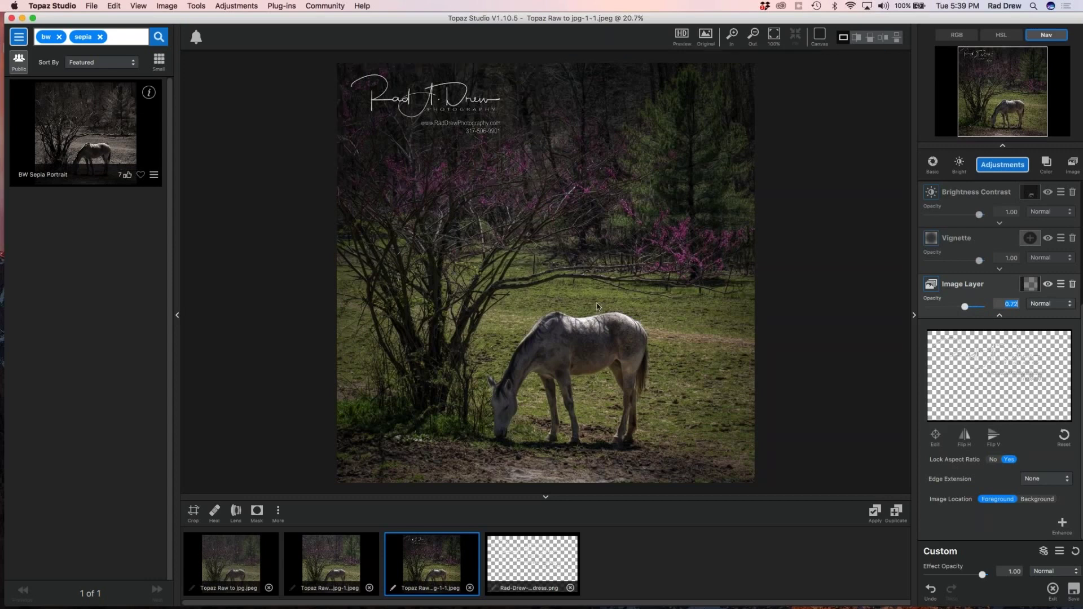
drag(966, 306, 982, 306)
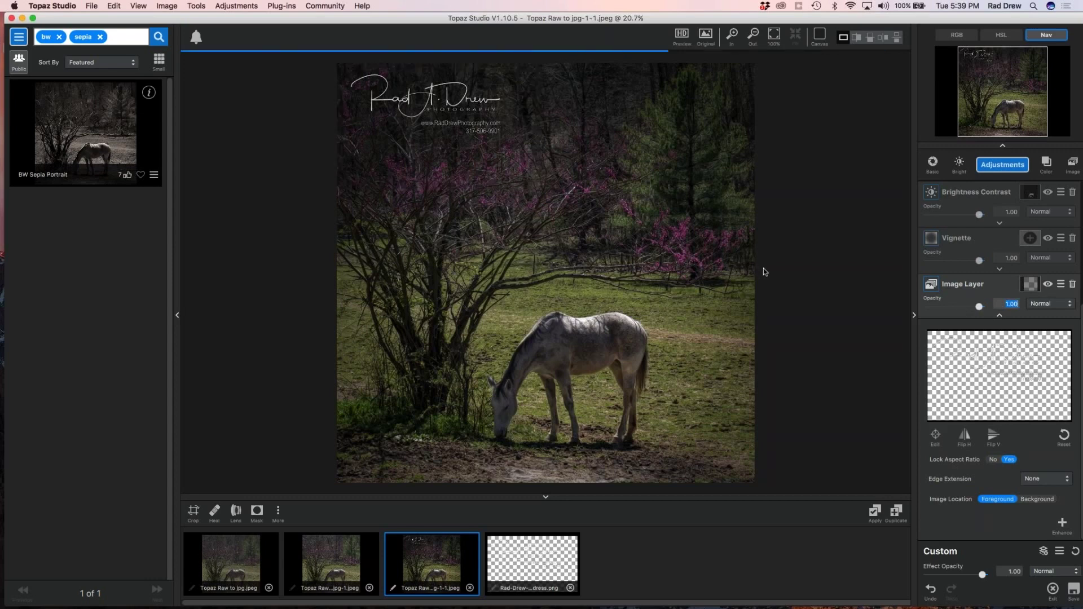
scroll(763, 269, down, 2)
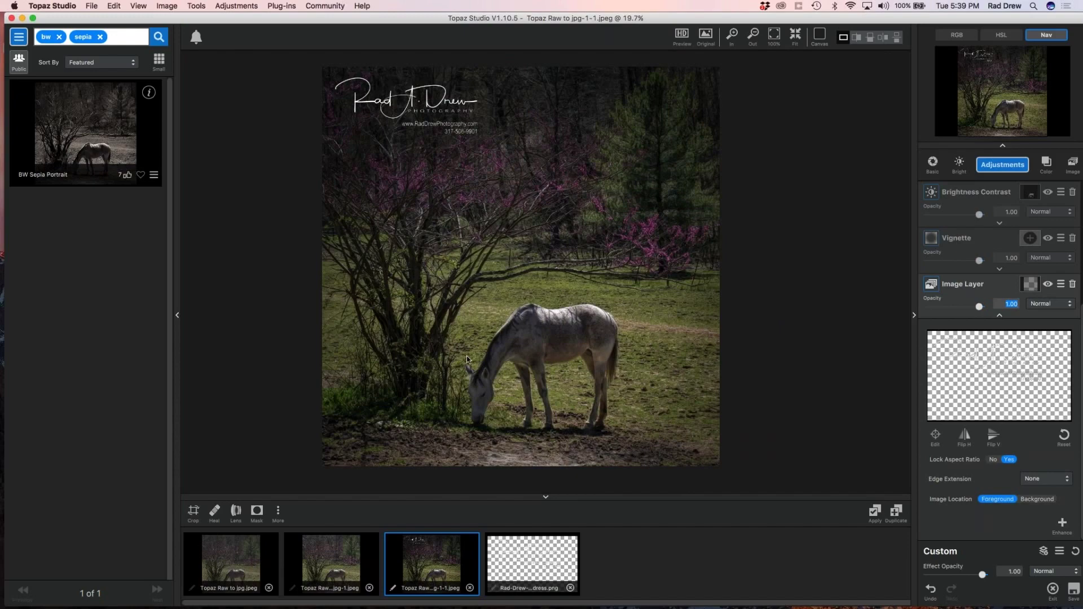
- Close the three horse photo copies with Don't Save, then shift the window right
click(470, 588)
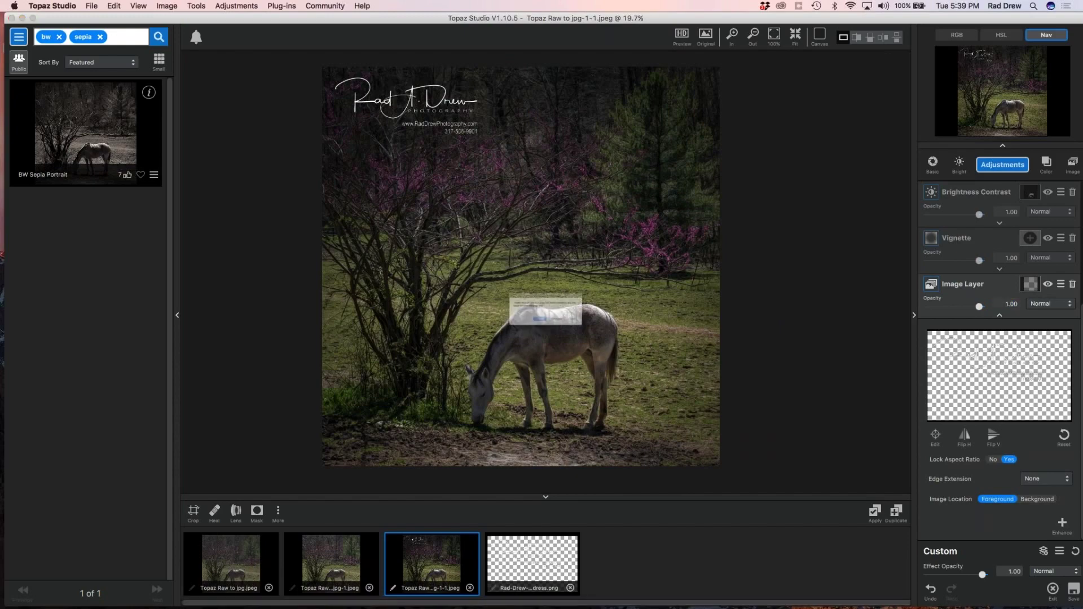
click(577, 337)
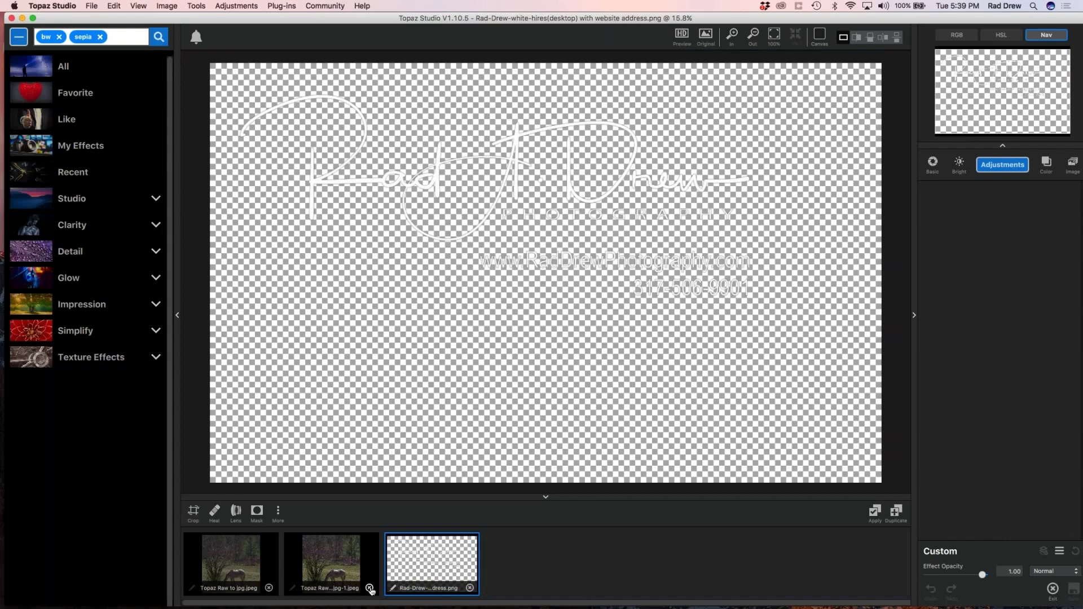
click(370, 587)
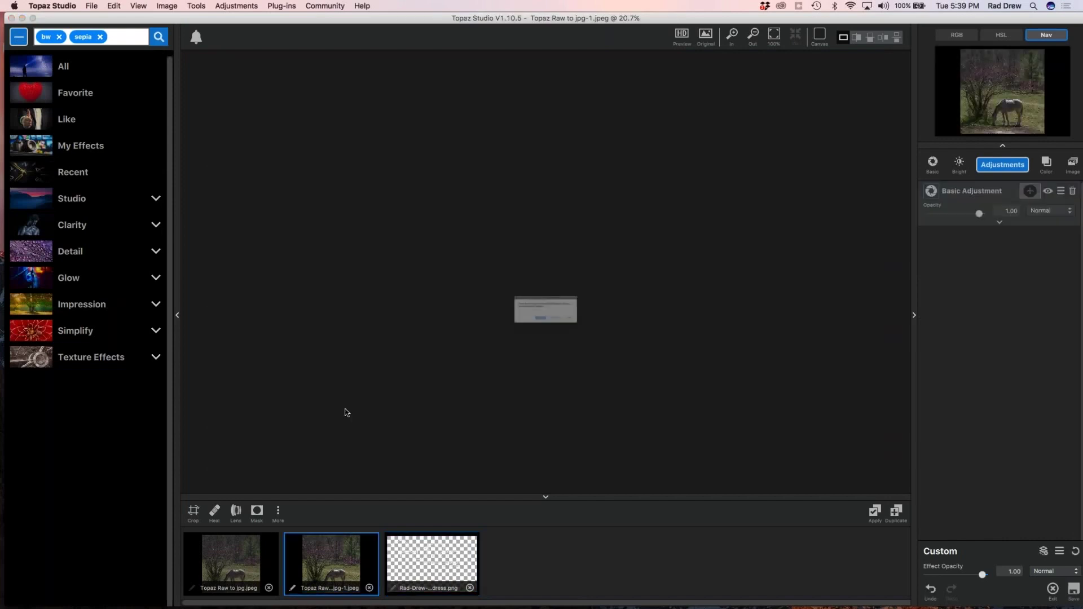
key(Escape)
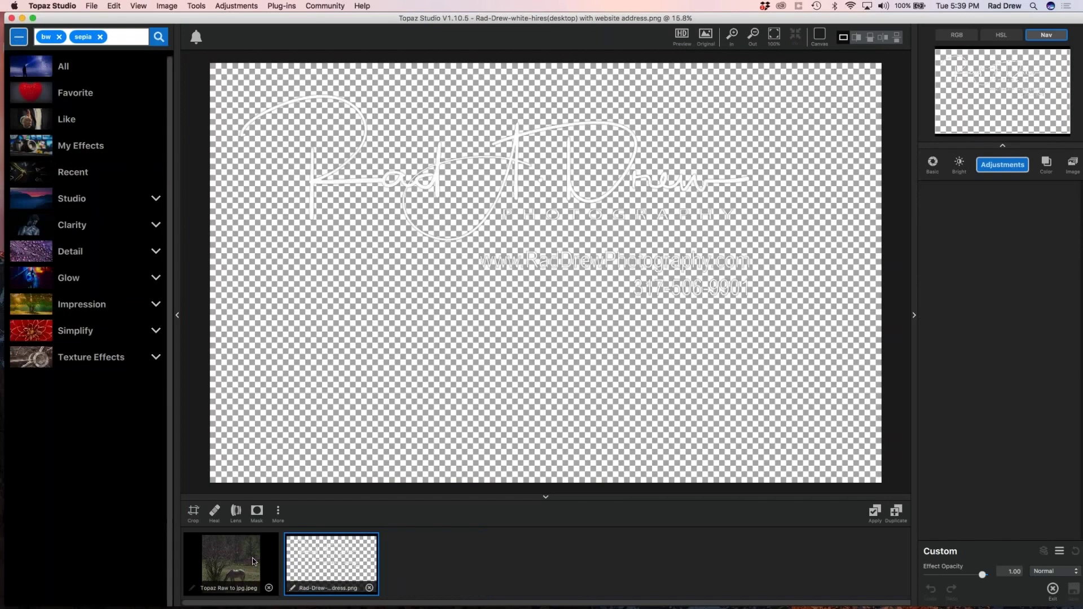
click(269, 588)
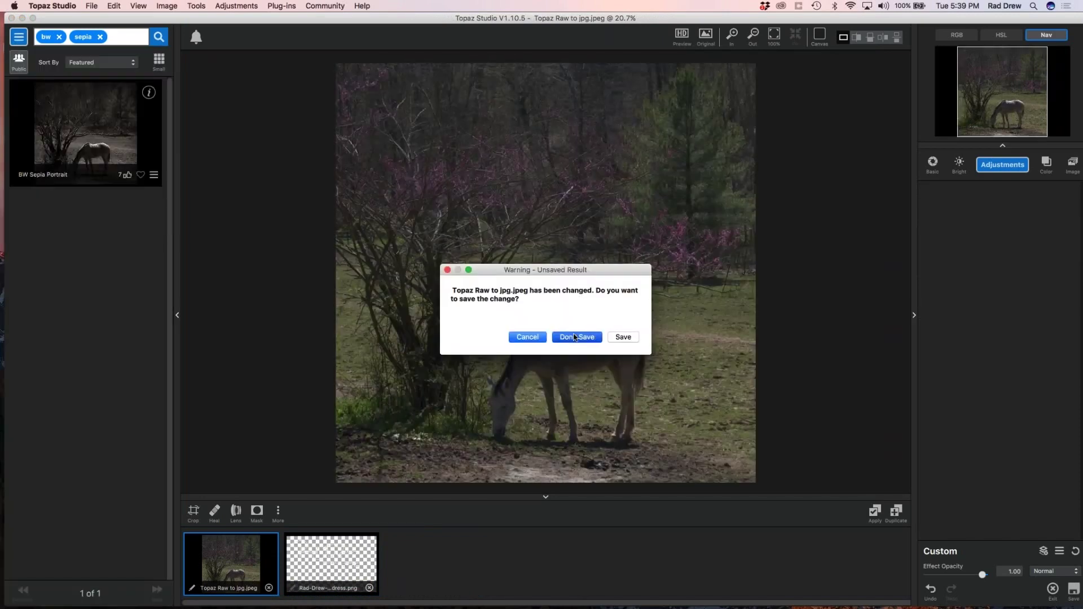
click(575, 338)
drag(133, 21, 247, 24)
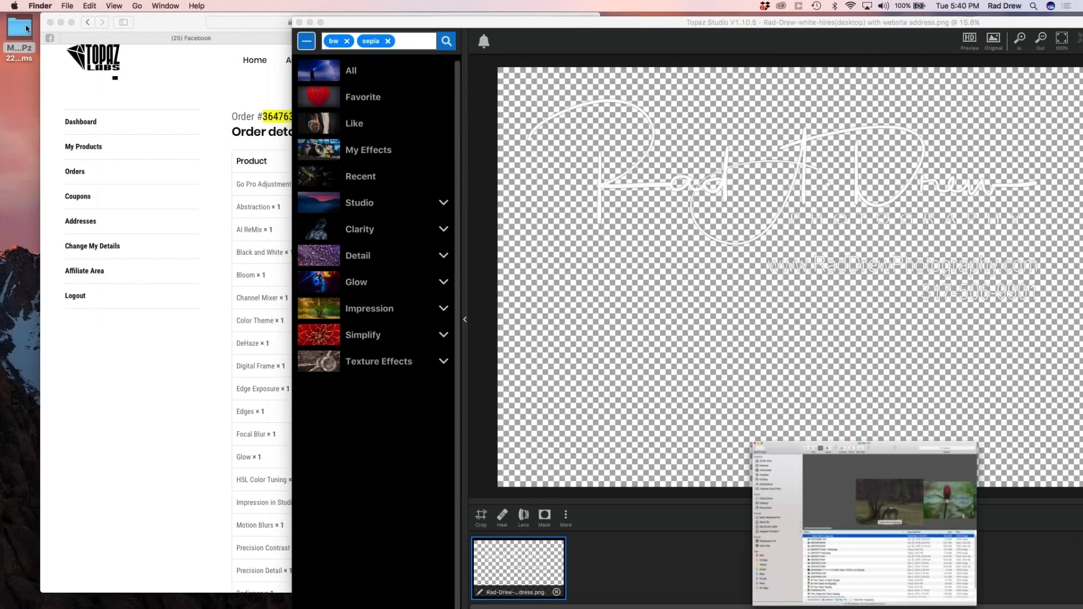
- Drag DSCF6463.JPG from the May TPz folder into Topaz Studio and minimize Finder
double_click(26, 28)
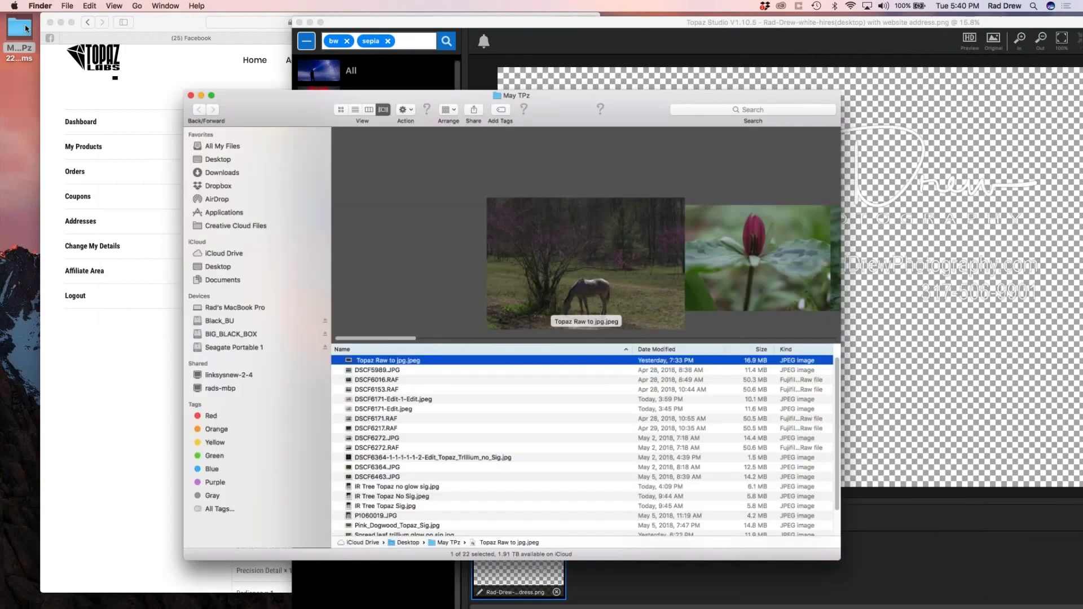
click(690, 269)
click(689, 269)
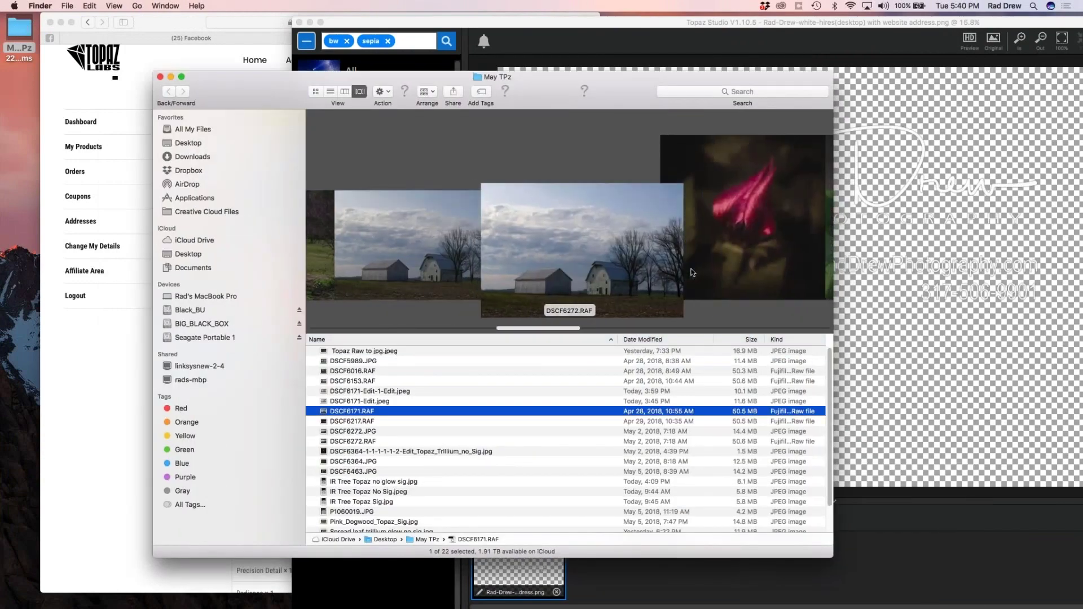
click(696, 269)
click(695, 268)
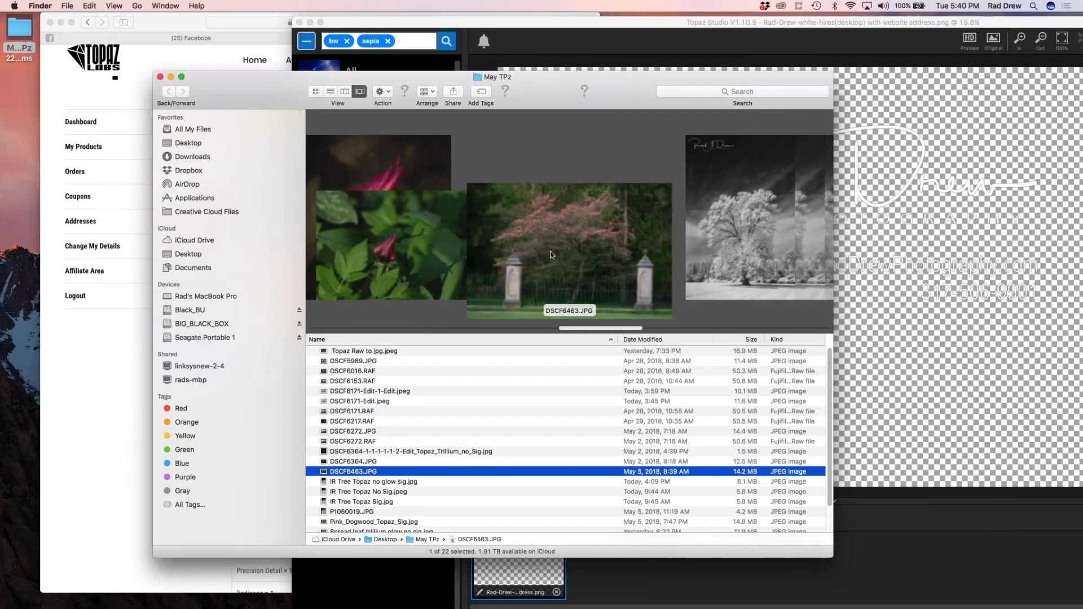
drag(551, 254, 902, 305)
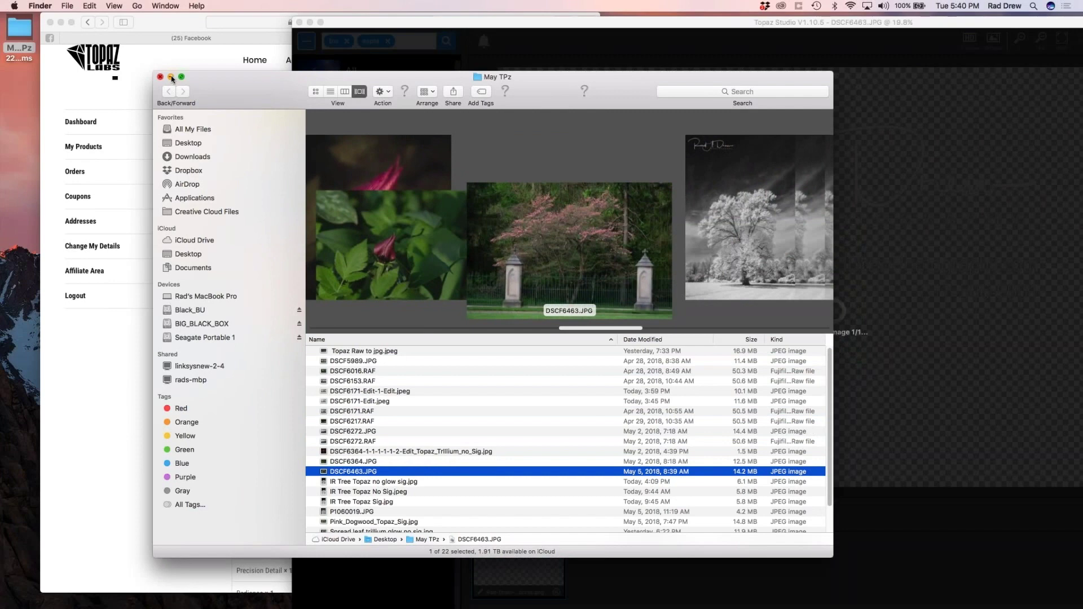
click(170, 78)
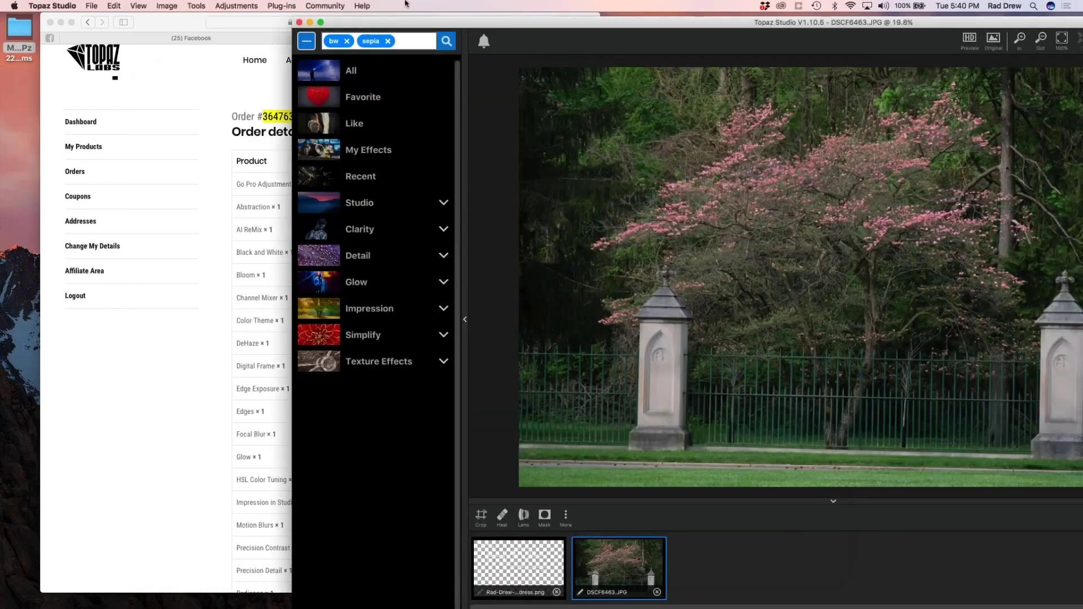
- Zoom the Topaz Studio window to full screen from its title bar
double_click(587, 27)
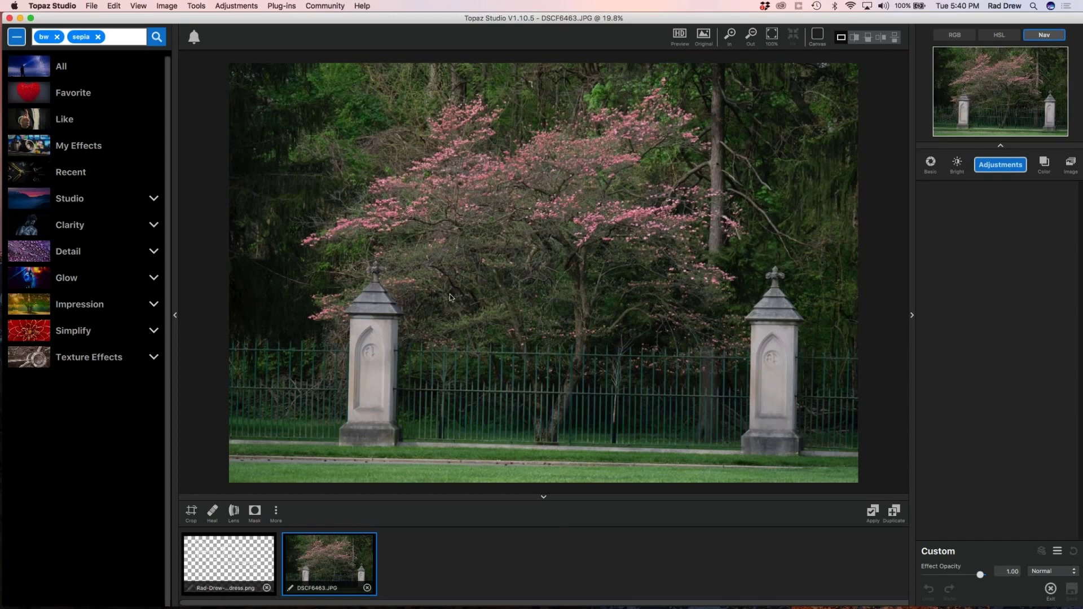
- Straighten the dogwood photo to a -1.00 angle in Crop & Straighten
click(192, 511)
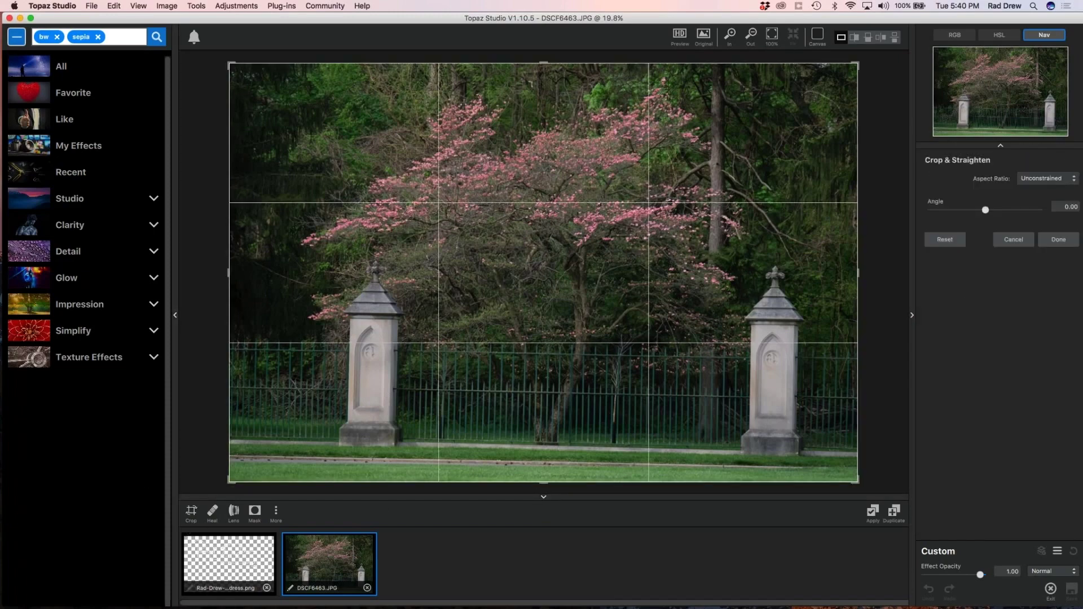
drag(986, 211, 984, 211)
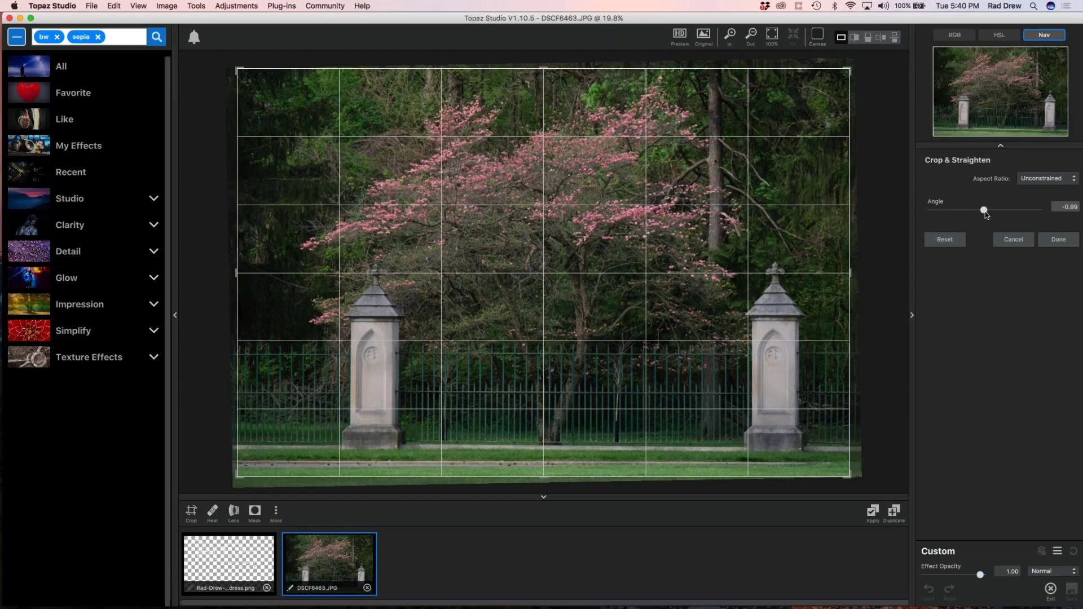
drag(985, 211, 986, 213)
click(1058, 239)
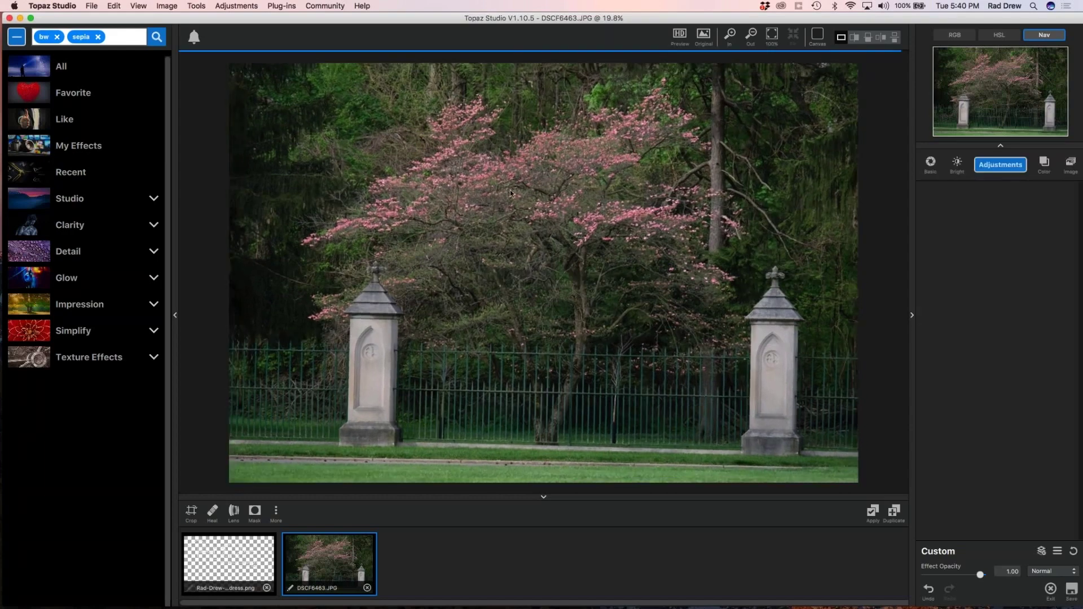
- Crop with the Original aspect ratio, tightening the box and repositioning the photo
click(191, 511)
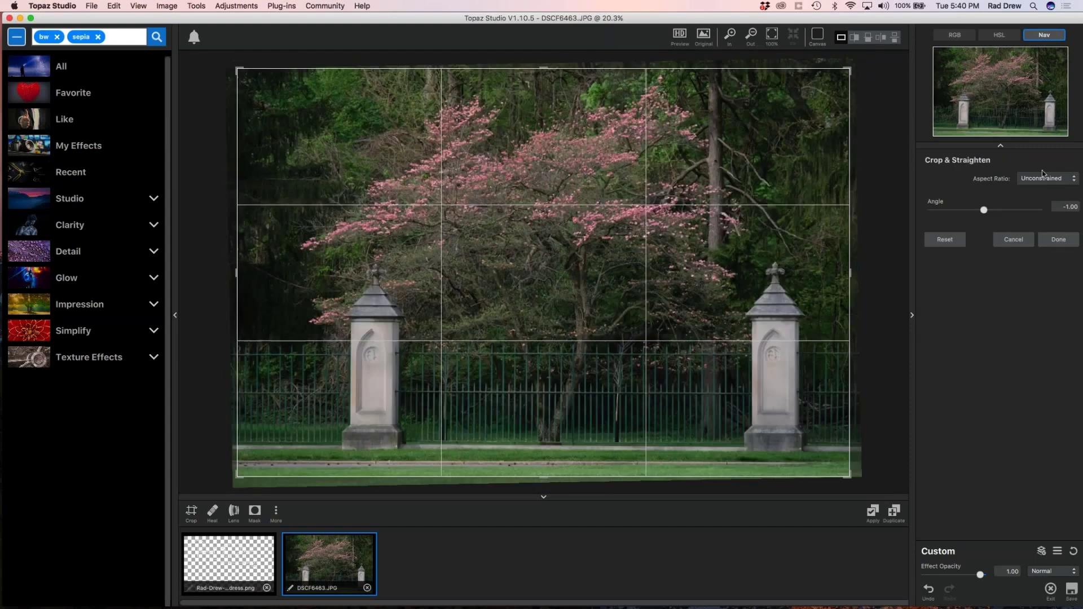
click(1072, 182)
click(1066, 198)
drag(237, 477, 251, 468)
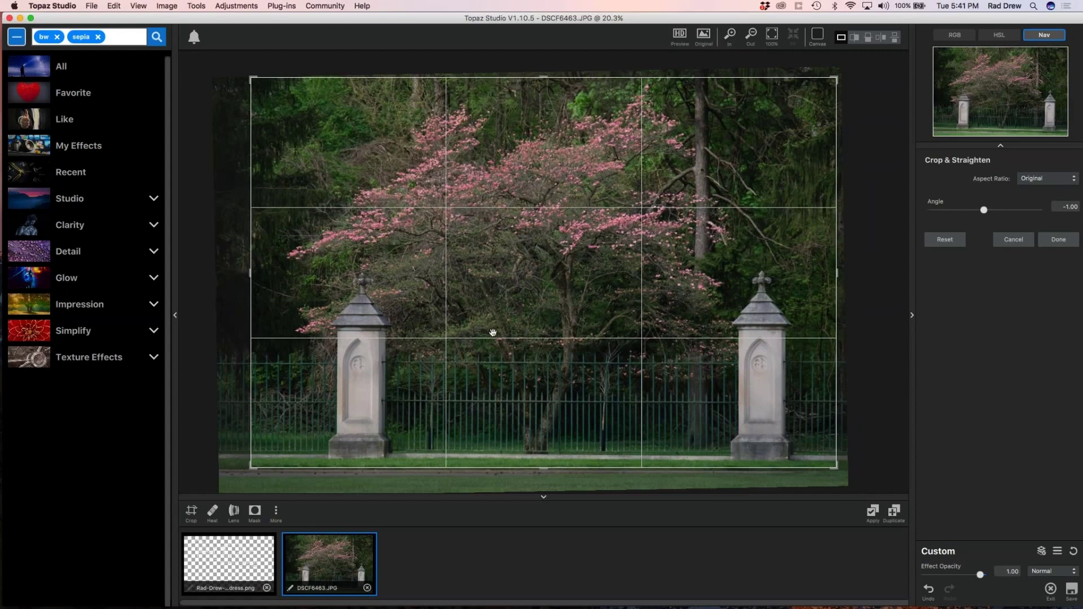
drag(492, 333, 489, 335)
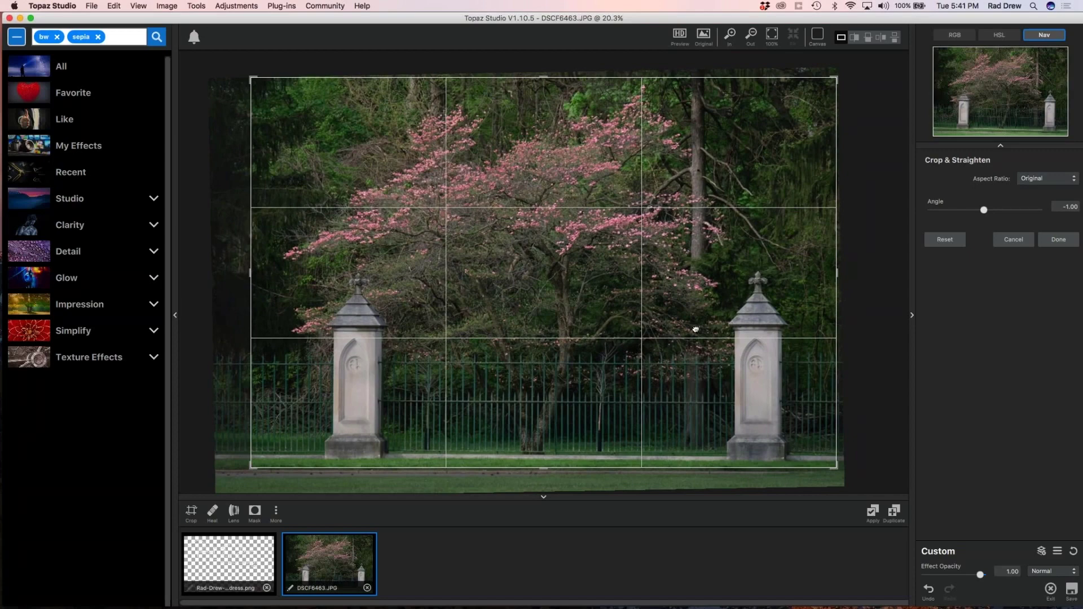
click(1061, 240)
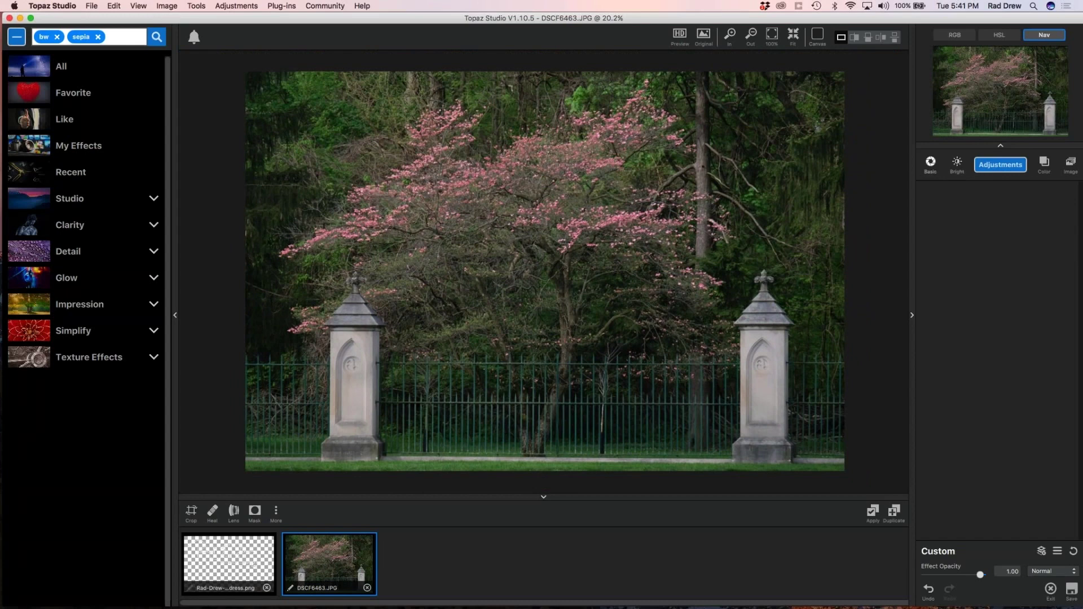
- Add a Basic Adjustment with White Level 0.53, Black Level -0.17 and Exposure 0.04
click(931, 164)
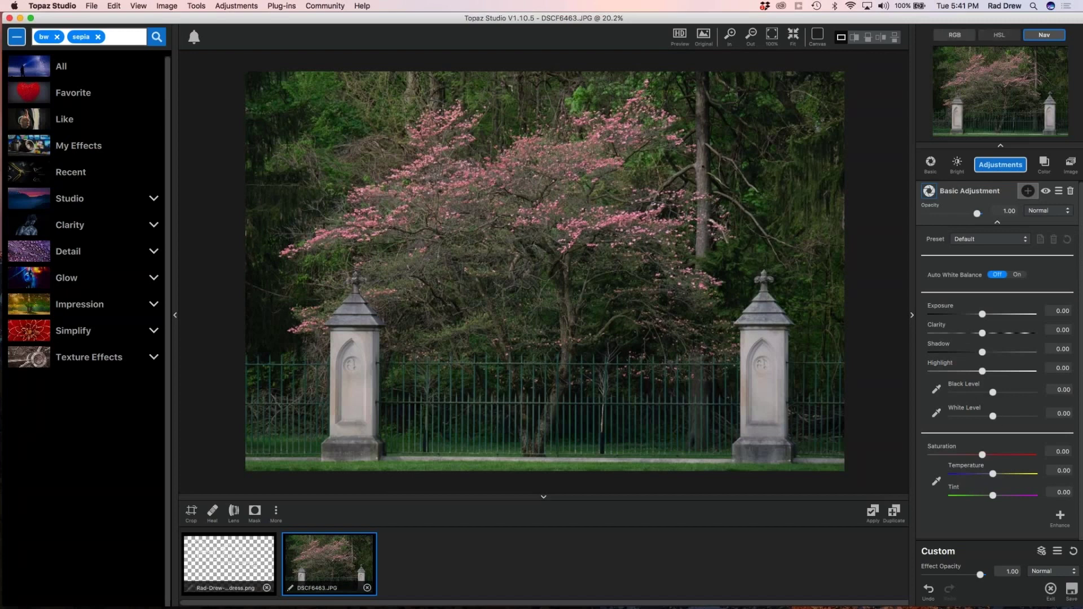
click(954, 35)
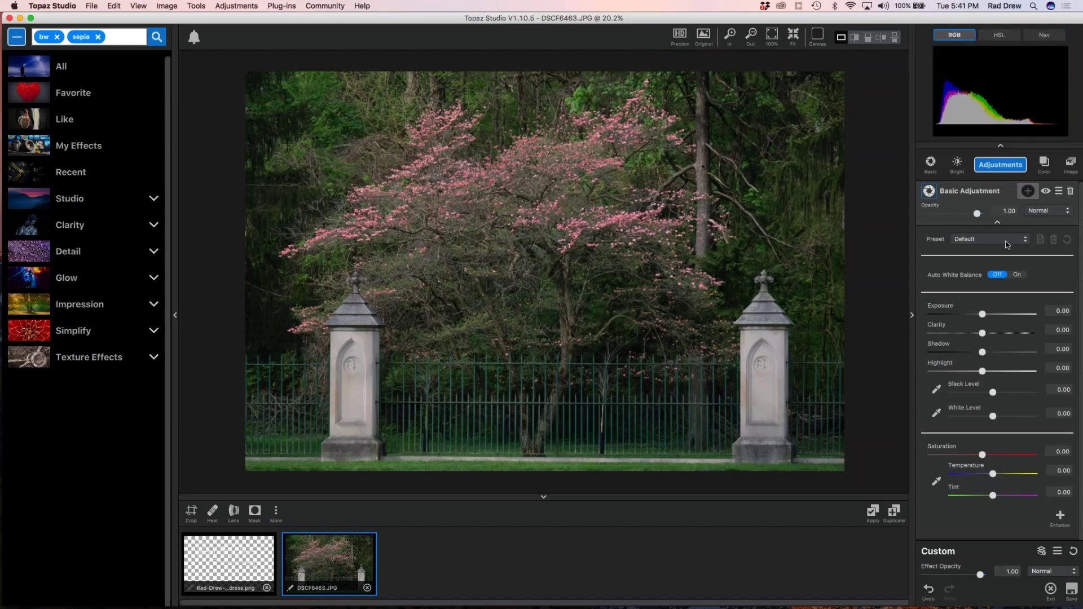
click(993, 416)
drag(995, 418, 988, 394)
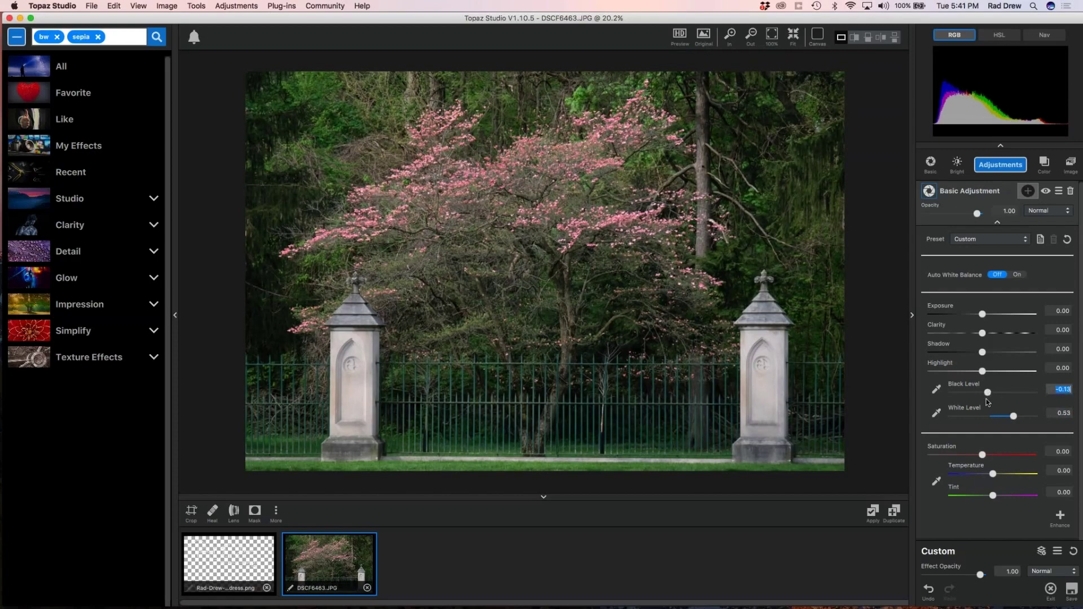
drag(988, 393, 987, 393)
drag(982, 314, 996, 335)
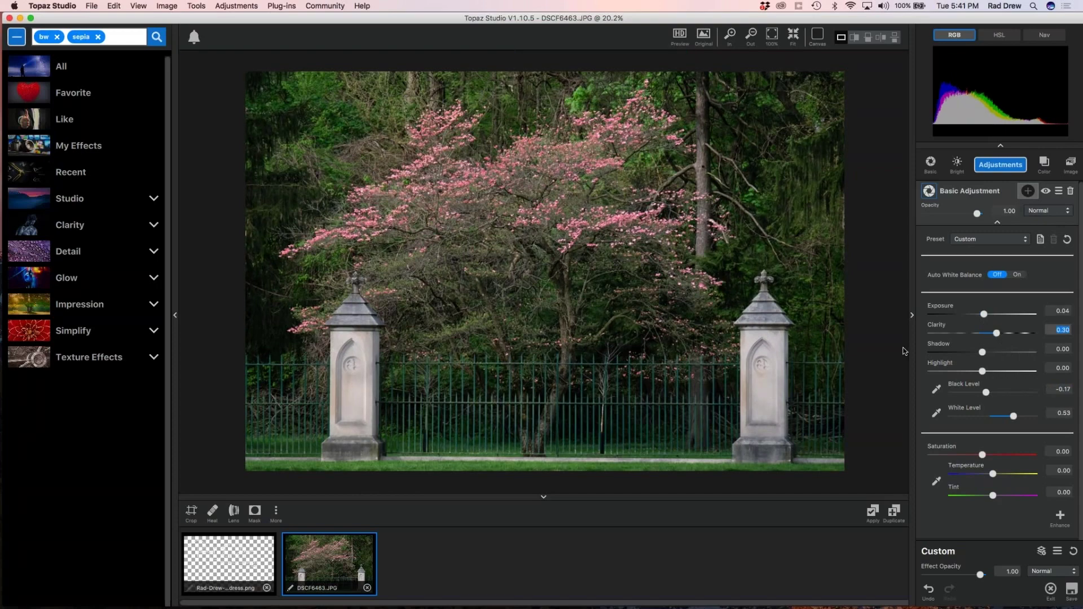
- Compare against the original, reset Saturation to zero and collapse the Basic Adjustment
key(super+0)
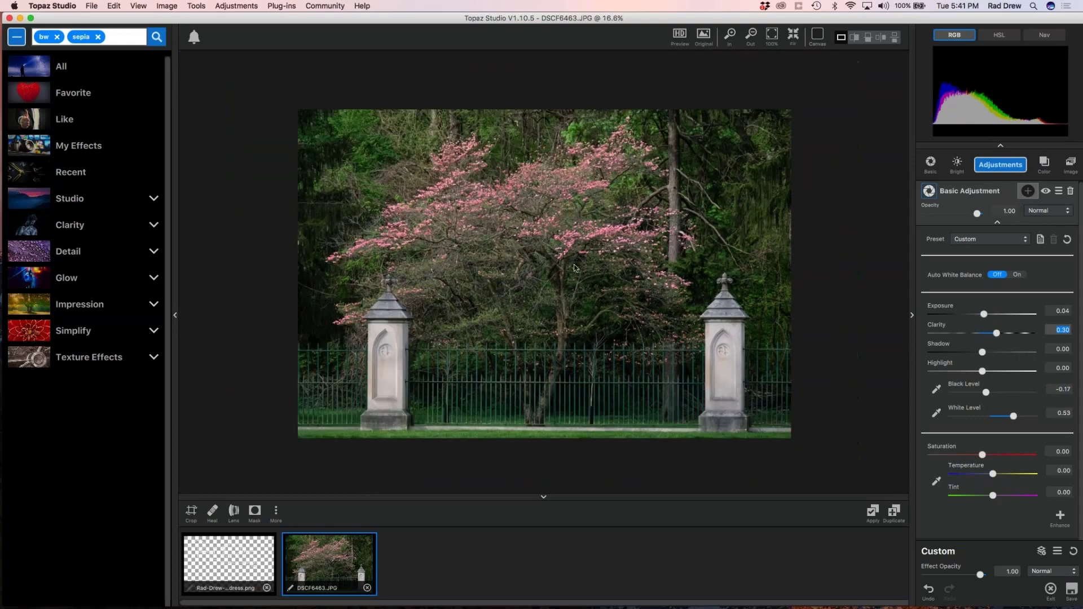
click(569, 300)
drag(982, 455, 955, 452)
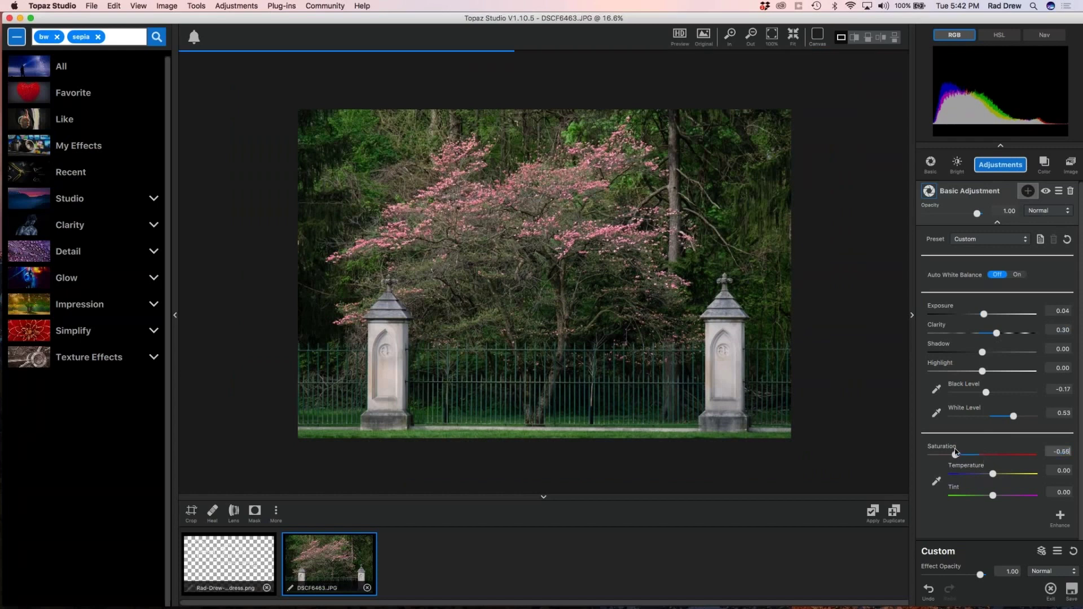
double_click(941, 452)
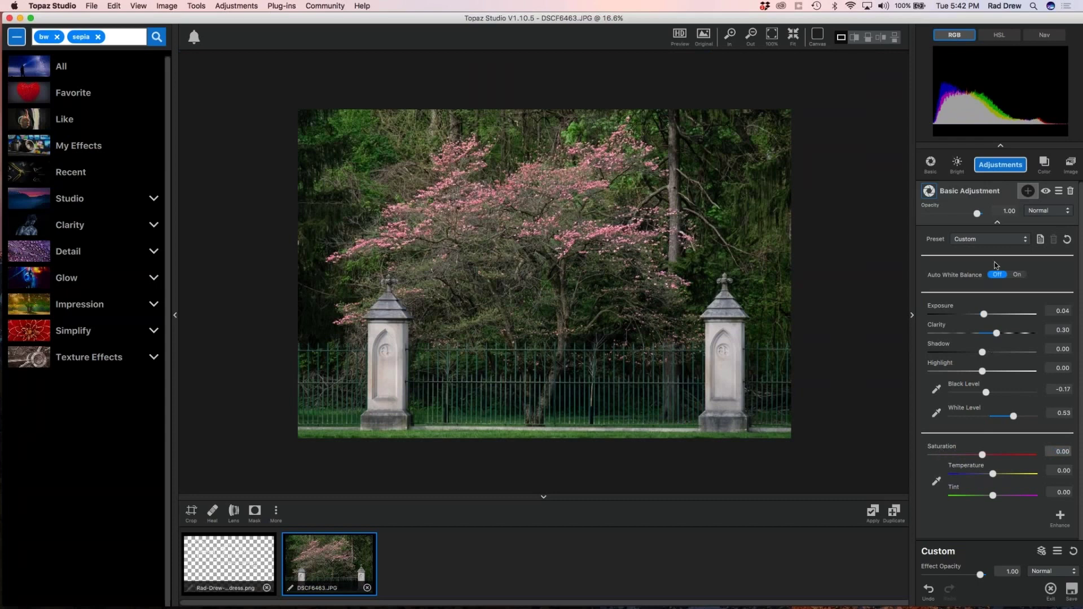
click(998, 222)
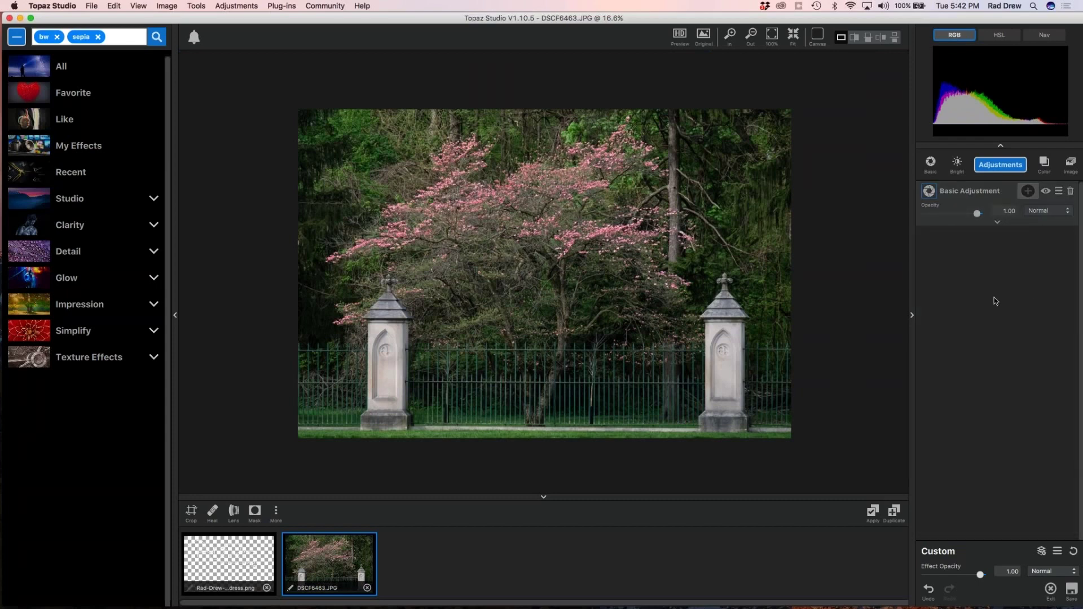
click(282, 6)
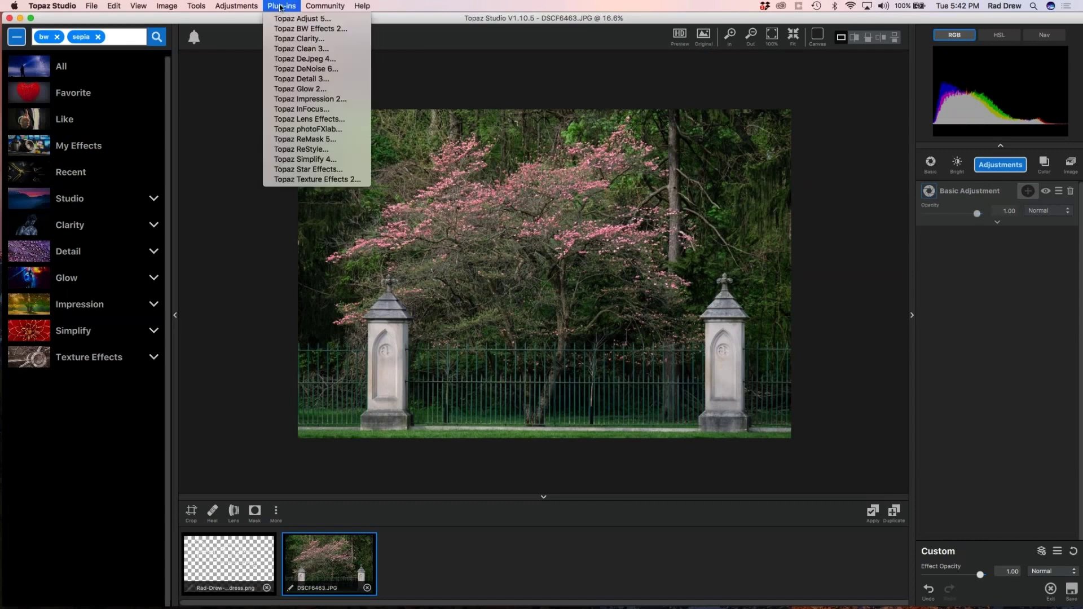
- Sharpen in Topaz InFocus with Pre sharpening _ common after trying Pre sharpening _ detailed
click(308, 118)
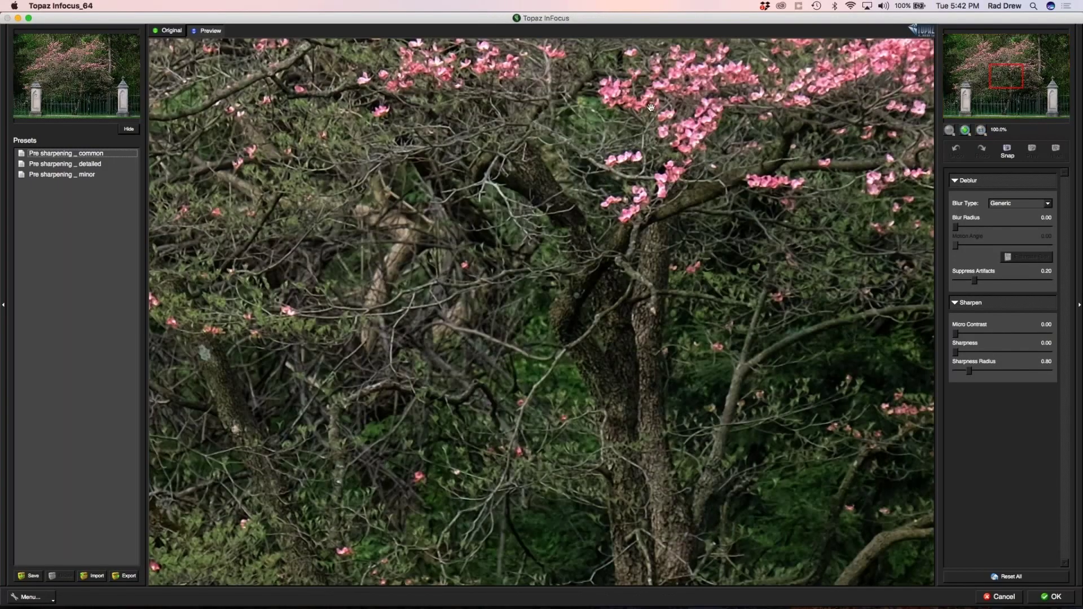
drag(651, 107, 410, 312)
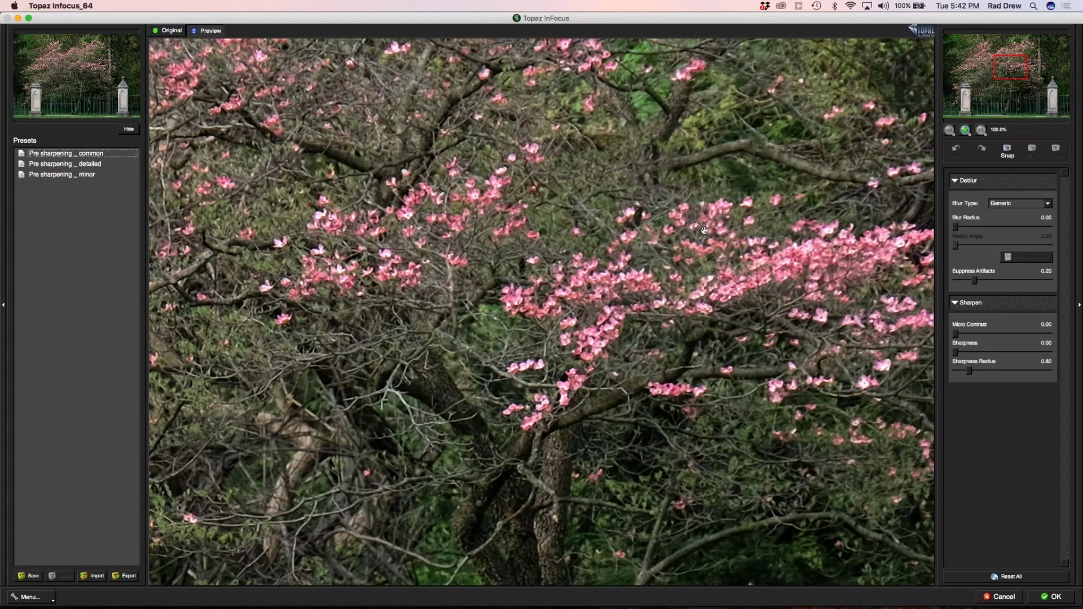
click(78, 165)
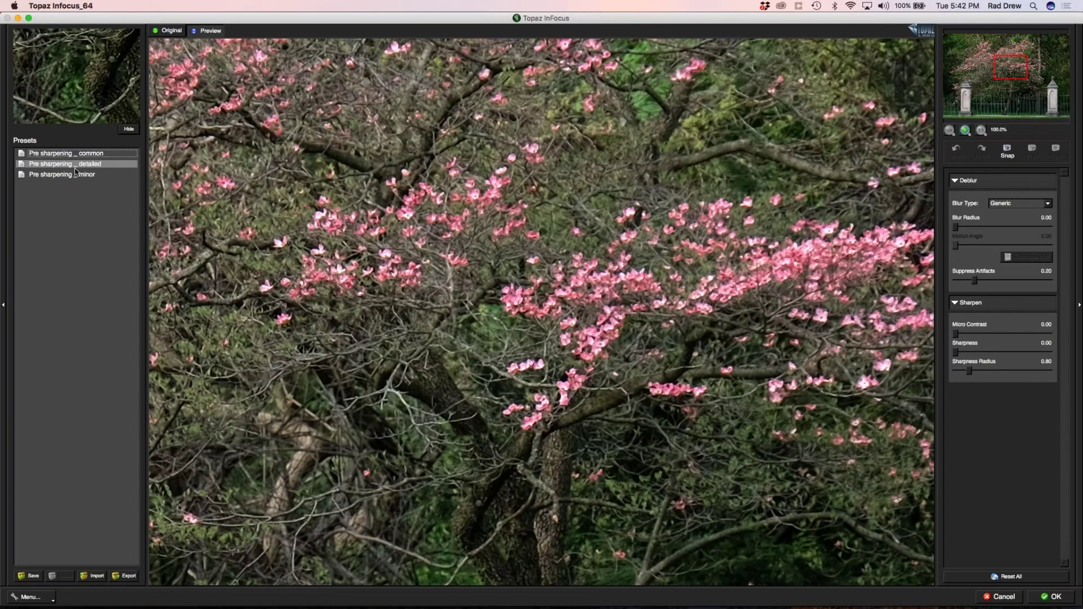
click(73, 164)
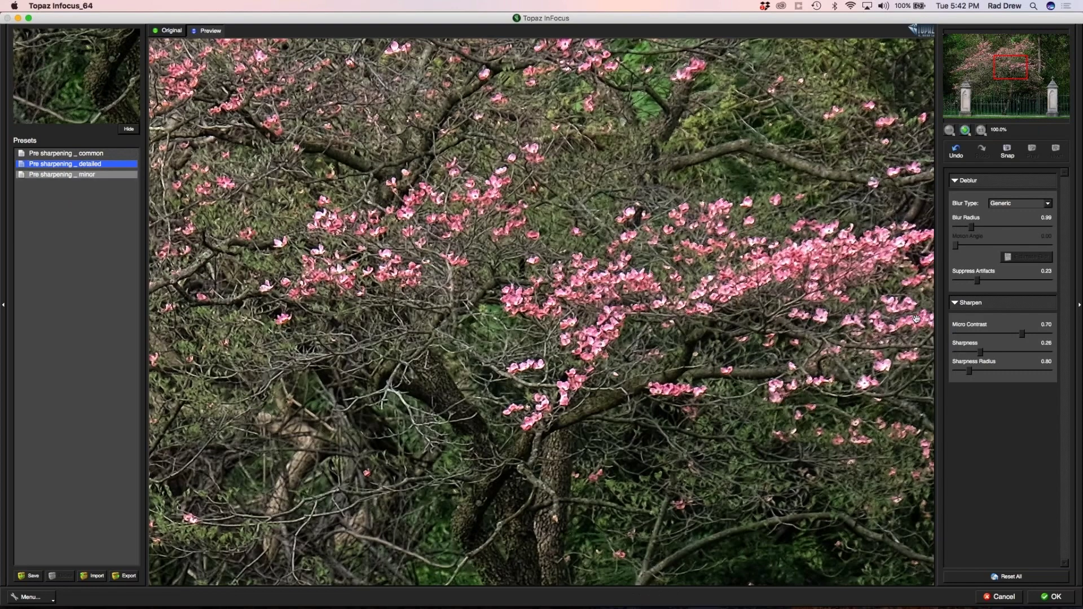
click(85, 154)
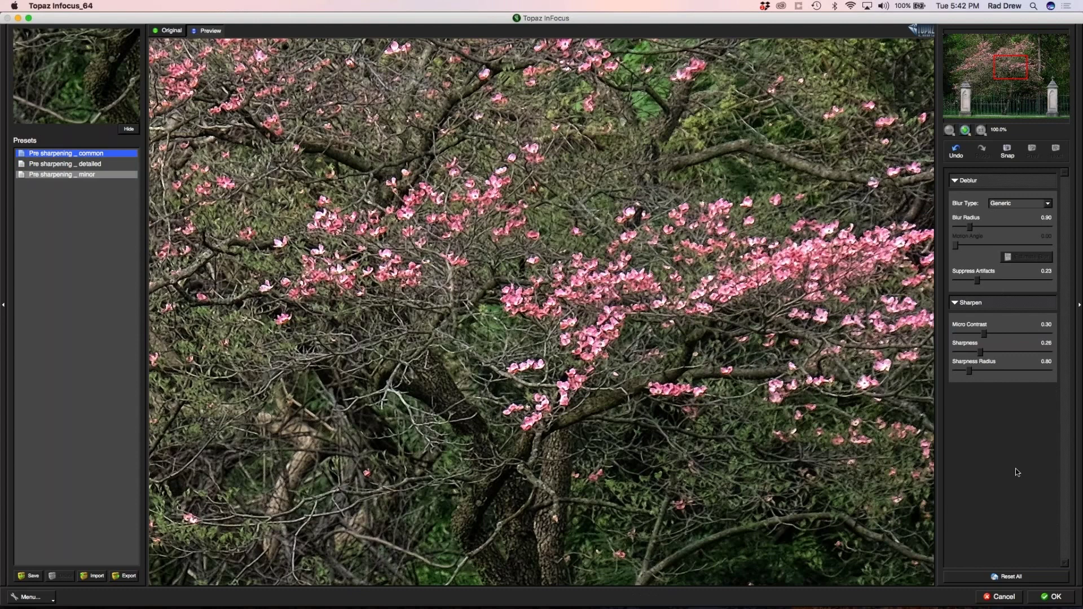
click(1064, 599)
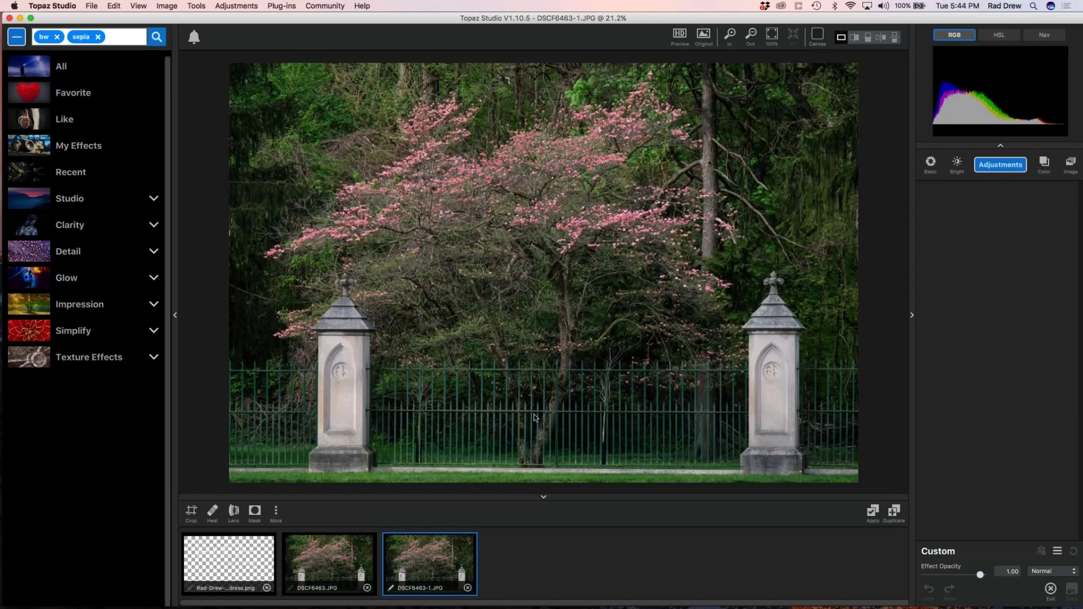
- Select the DSCF6463-1.JPG copy and add a Dehaze layer with the Light Dehaze preset
click(333, 559)
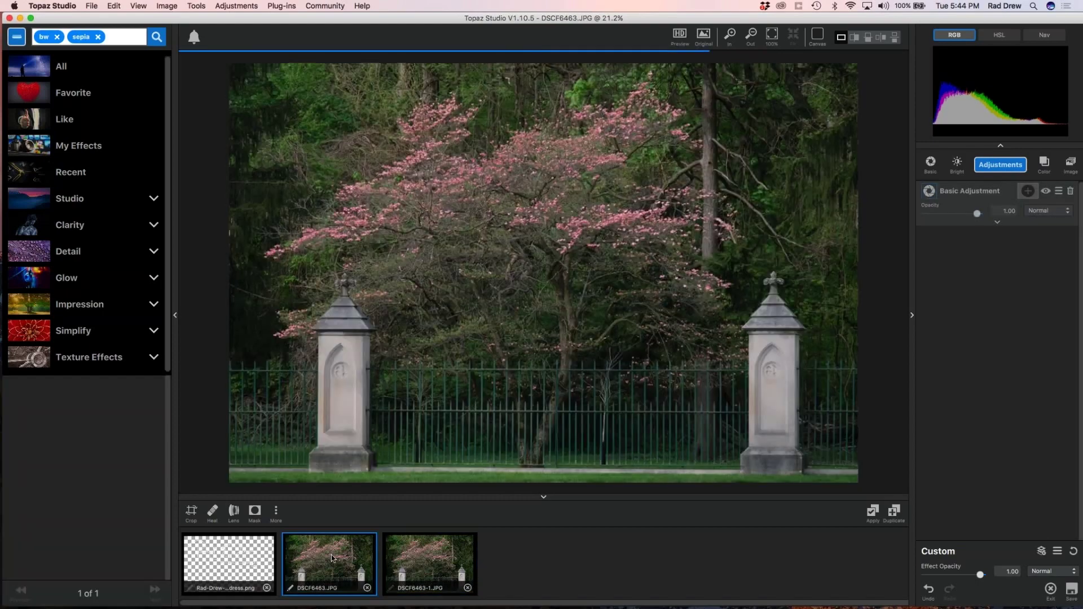
click(464, 567)
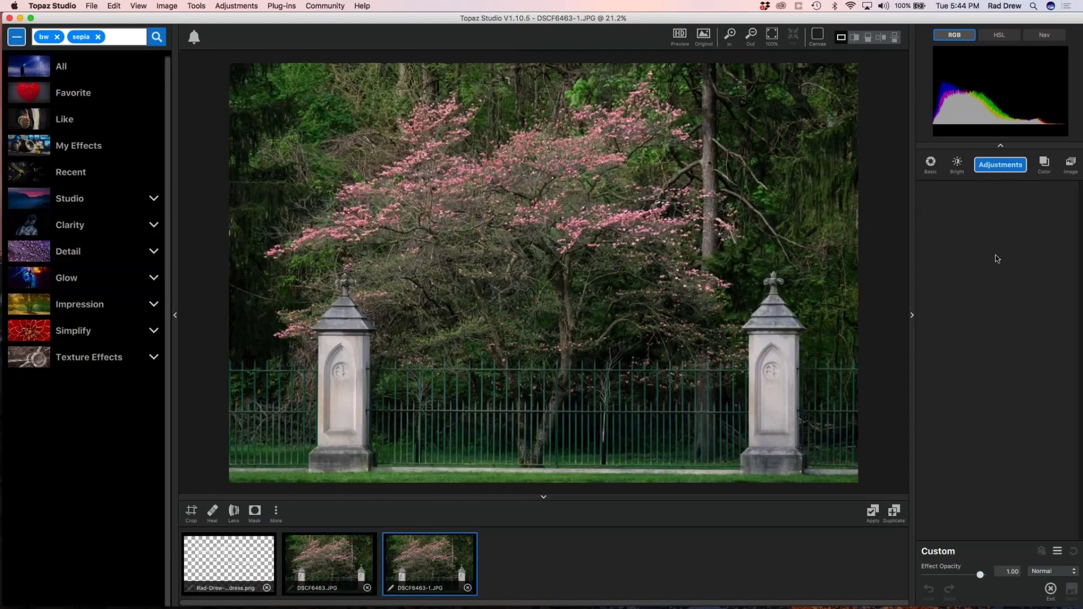
click(999, 164)
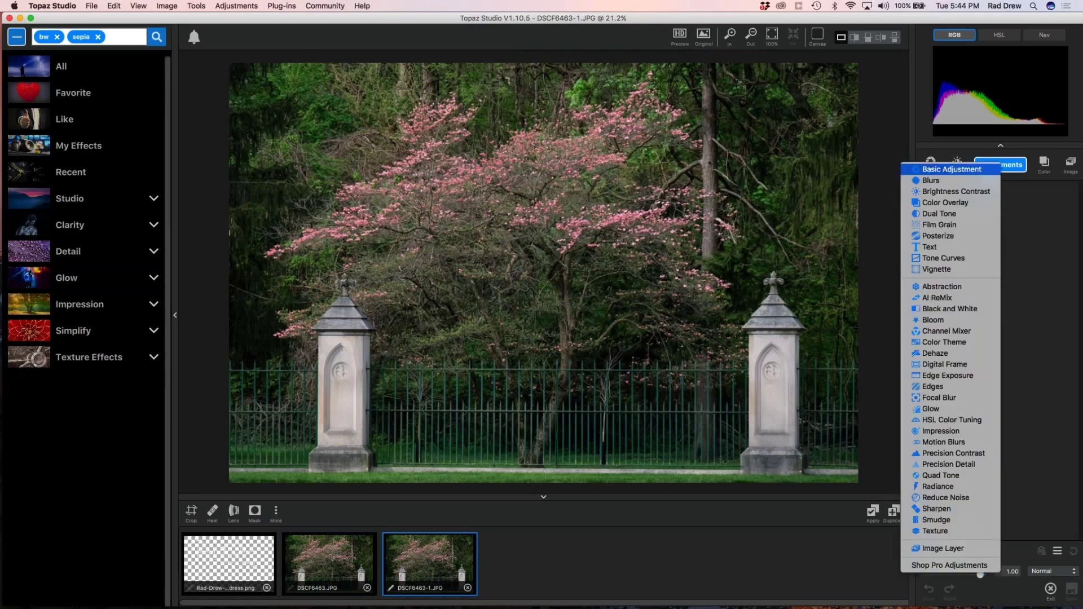
click(962, 354)
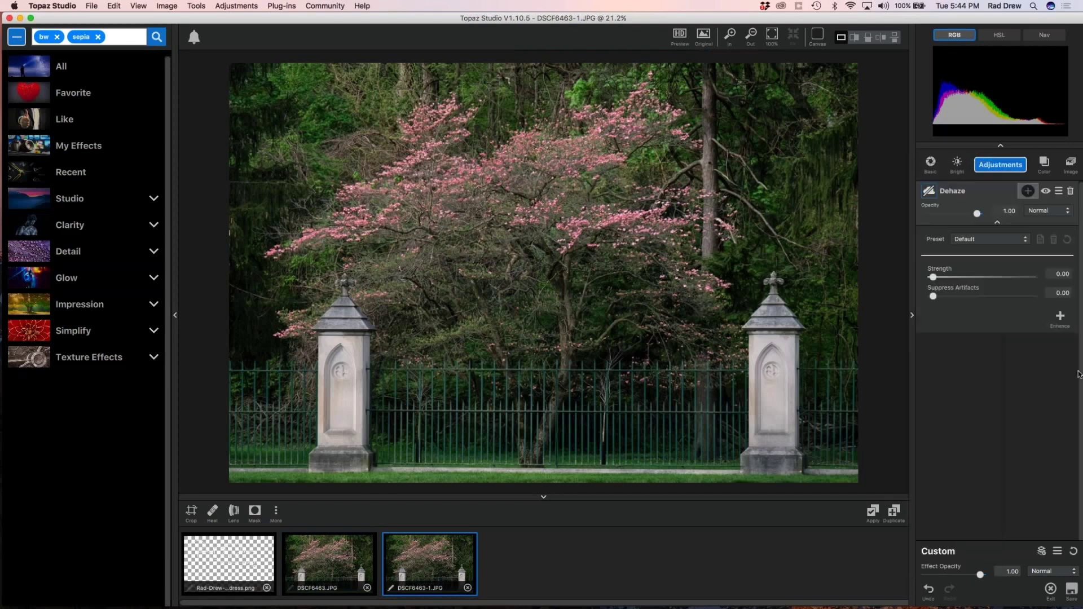
click(1012, 238)
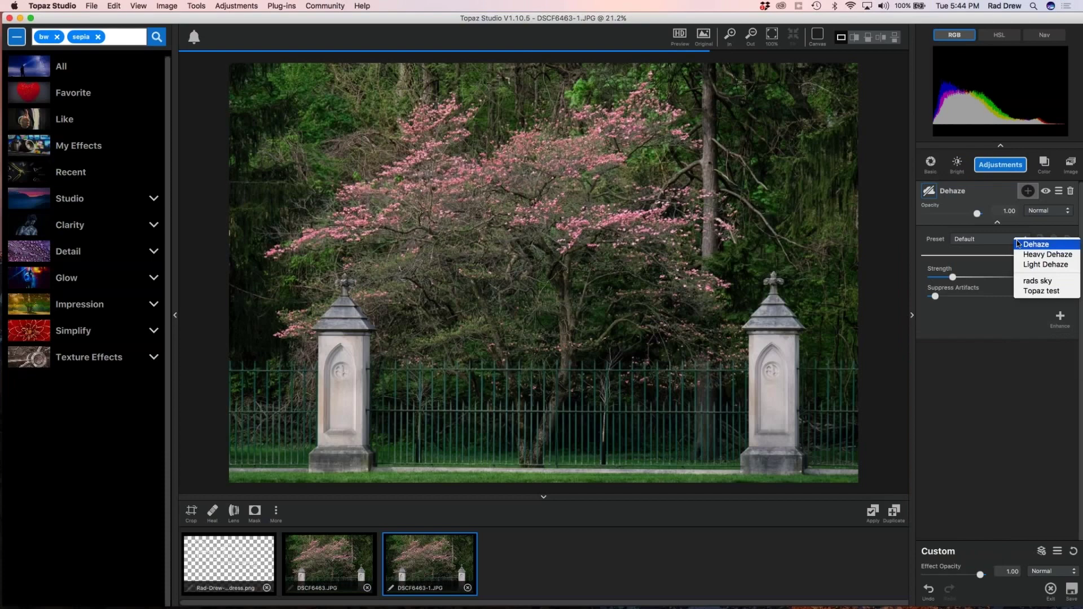
click(1031, 265)
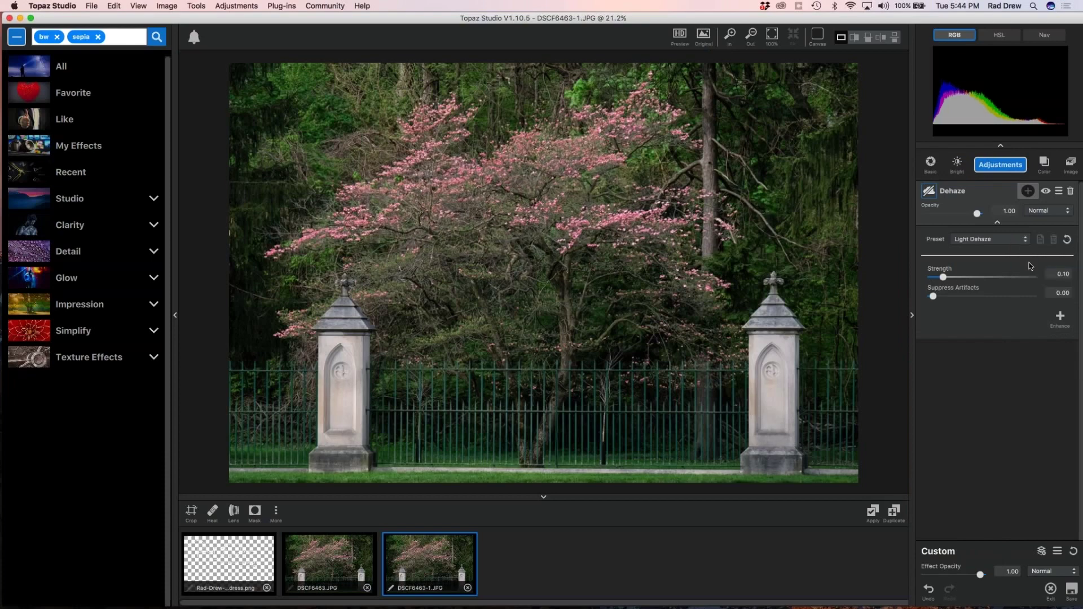
click(998, 223)
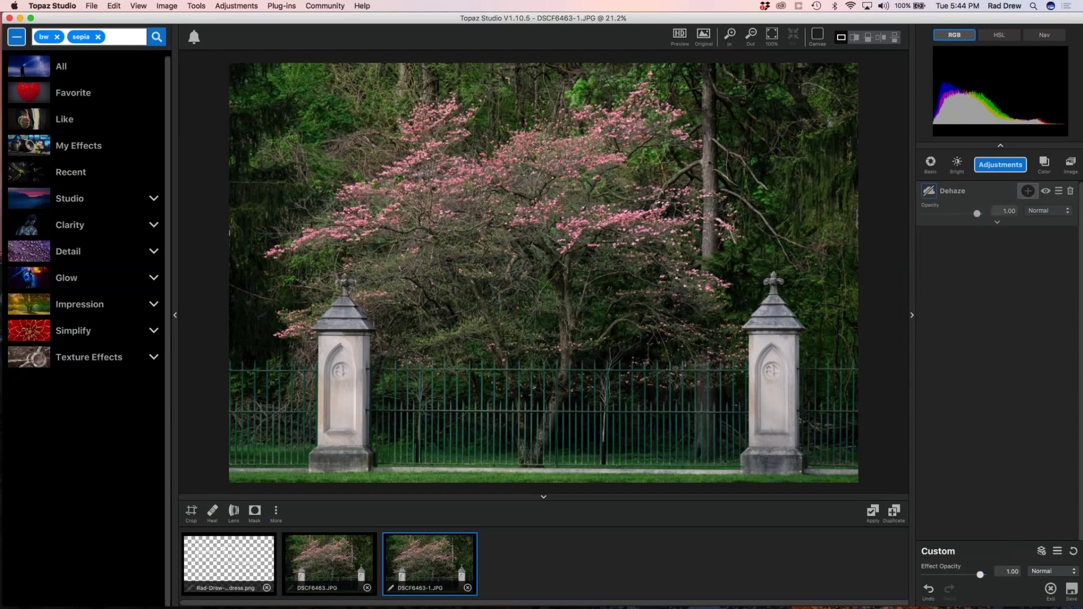
- Add a Reduce Noise layer with the Light Noise preset and collapse it
click(1000, 164)
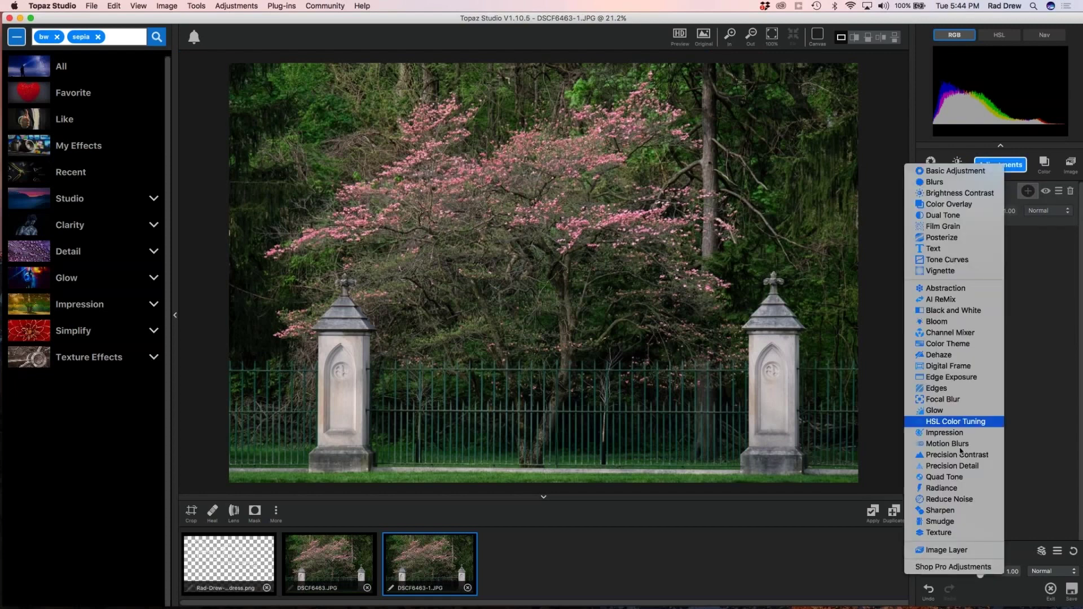
click(966, 499)
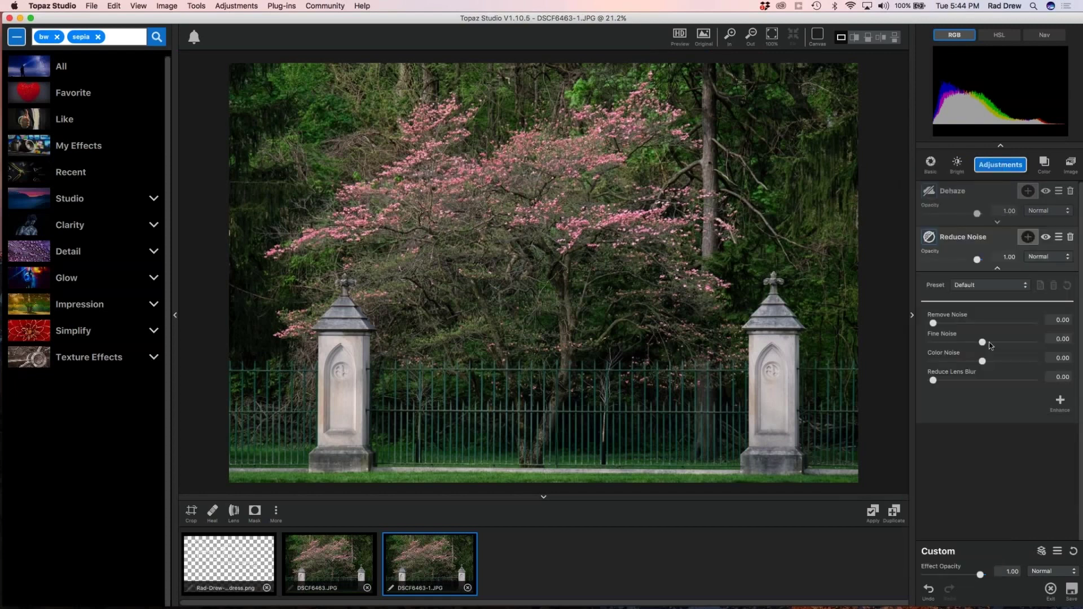
click(1025, 287)
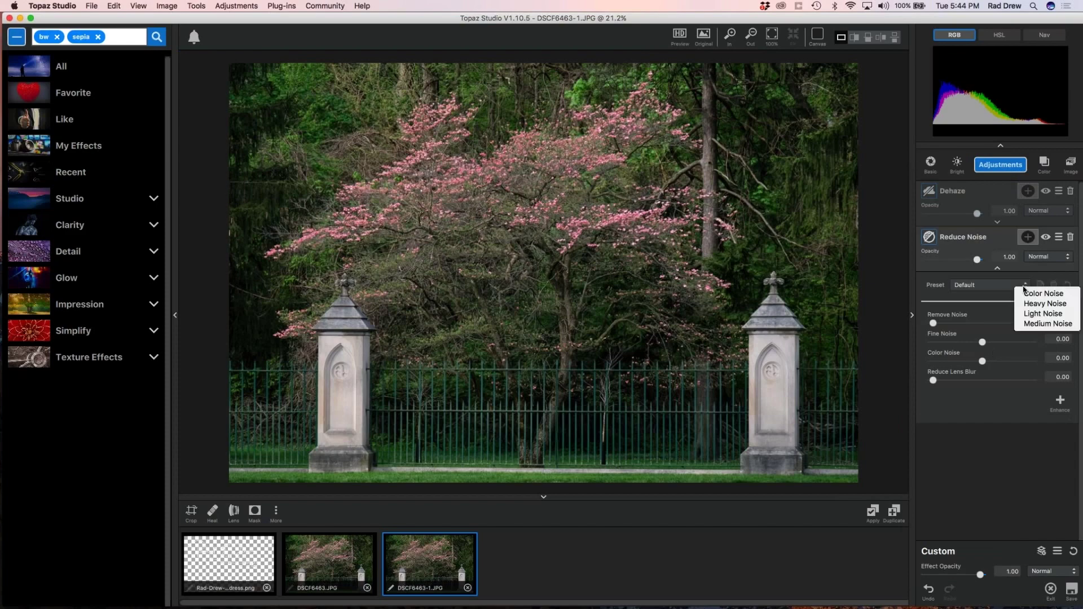
click(1038, 314)
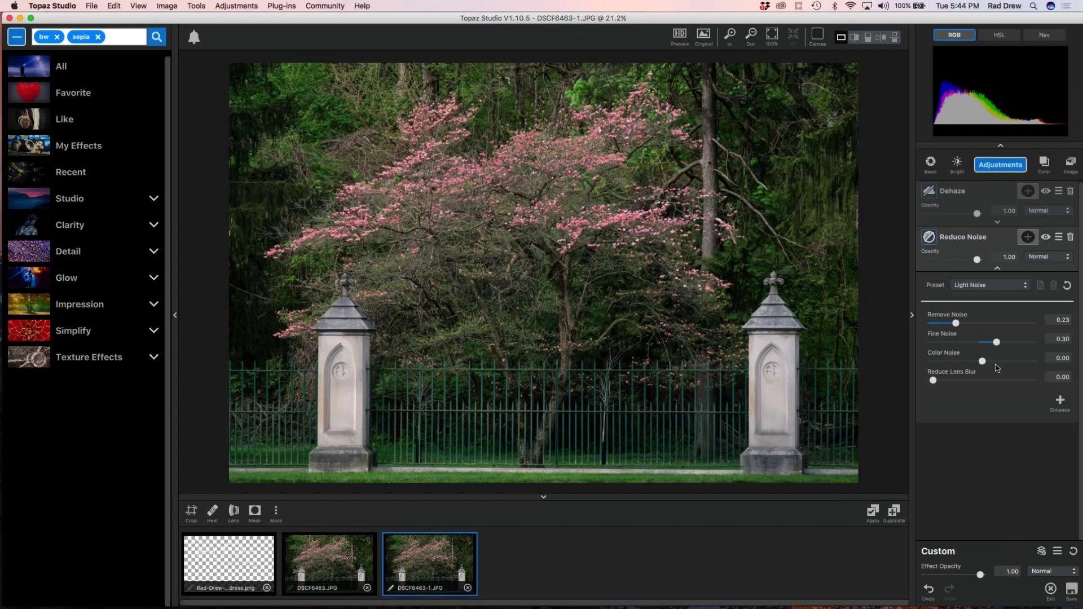
click(998, 270)
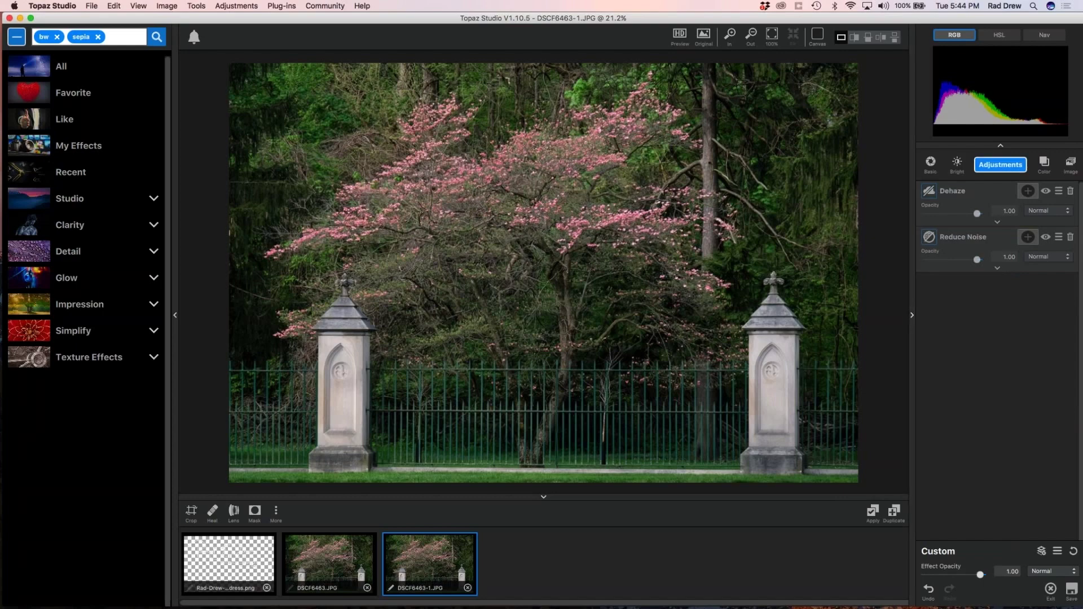
click(1001, 164)
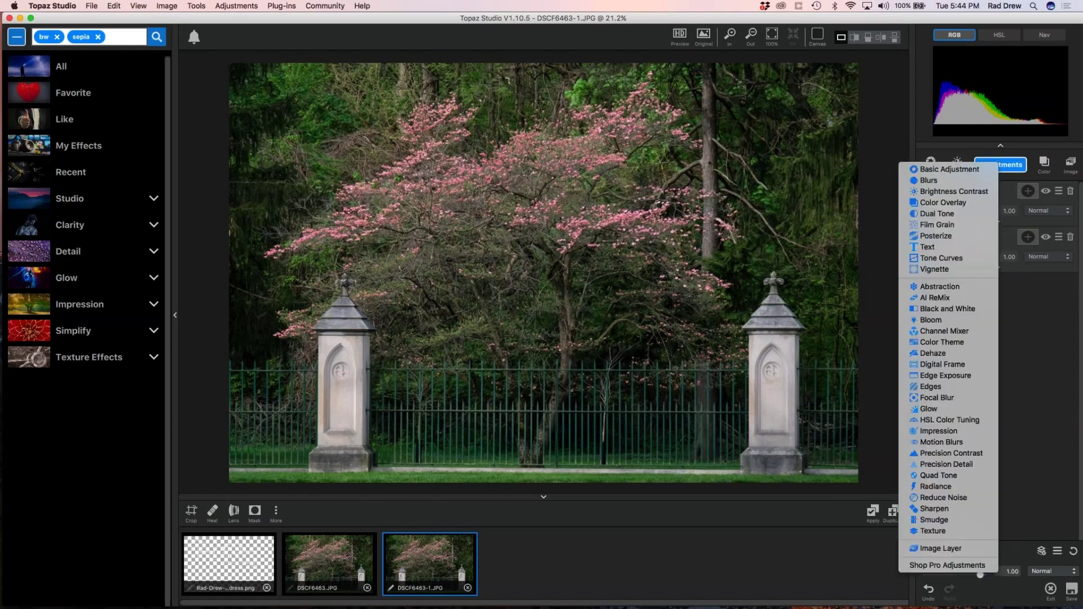
- Add a Precision Contrast adjustment and apply its Details preset
click(960, 454)
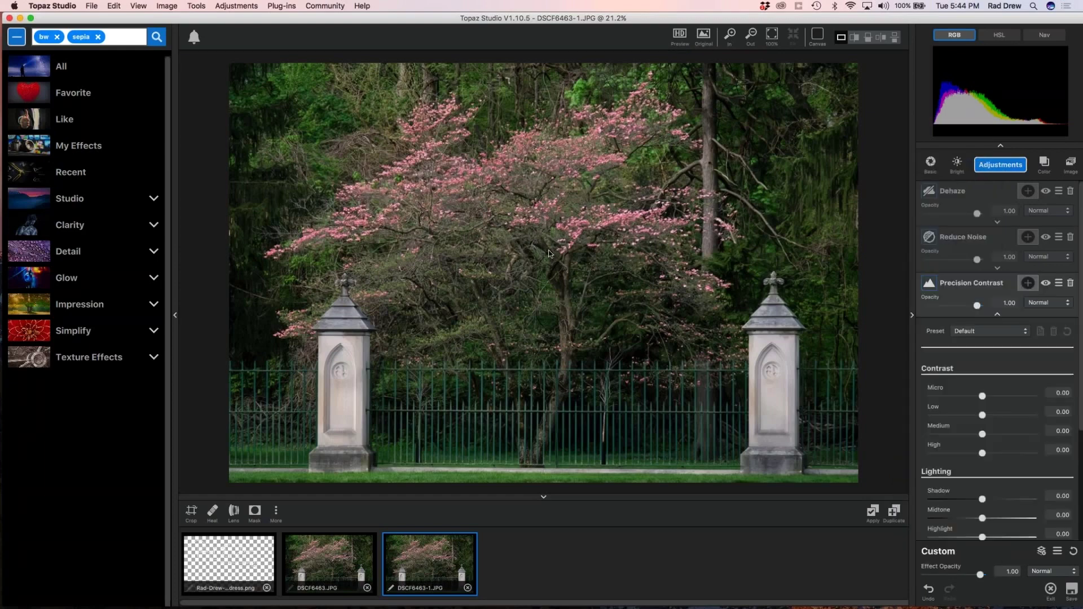
scroll(550, 253, up, 5)
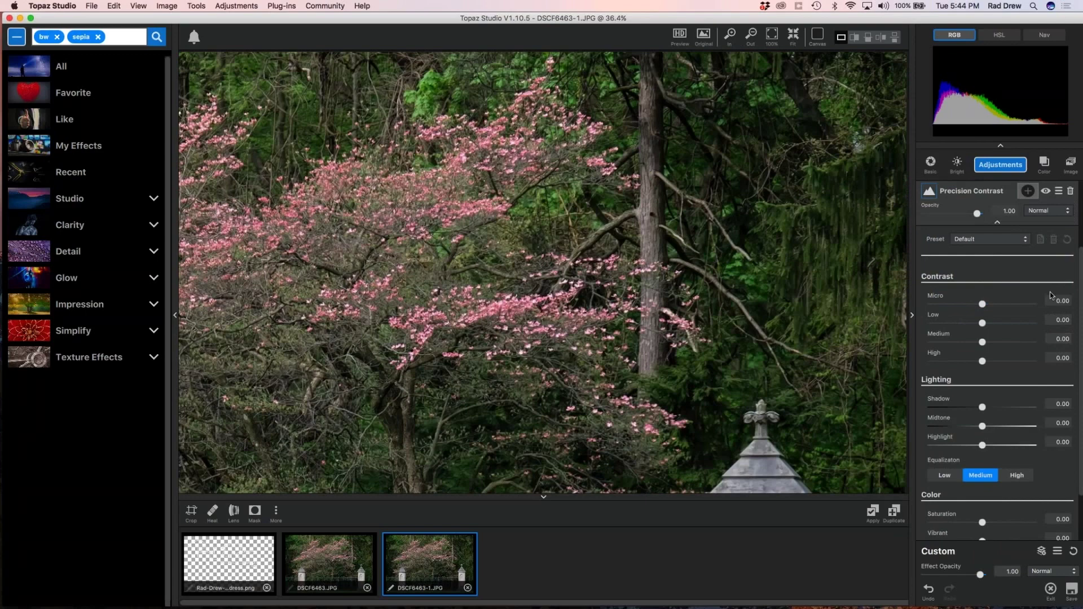
click(1023, 238)
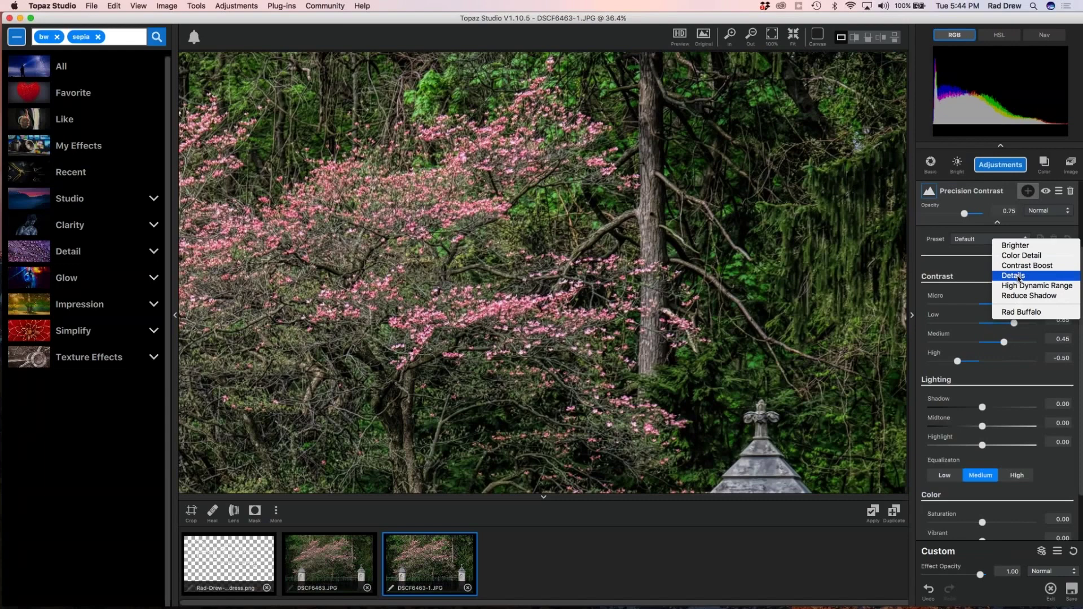
click(1019, 277)
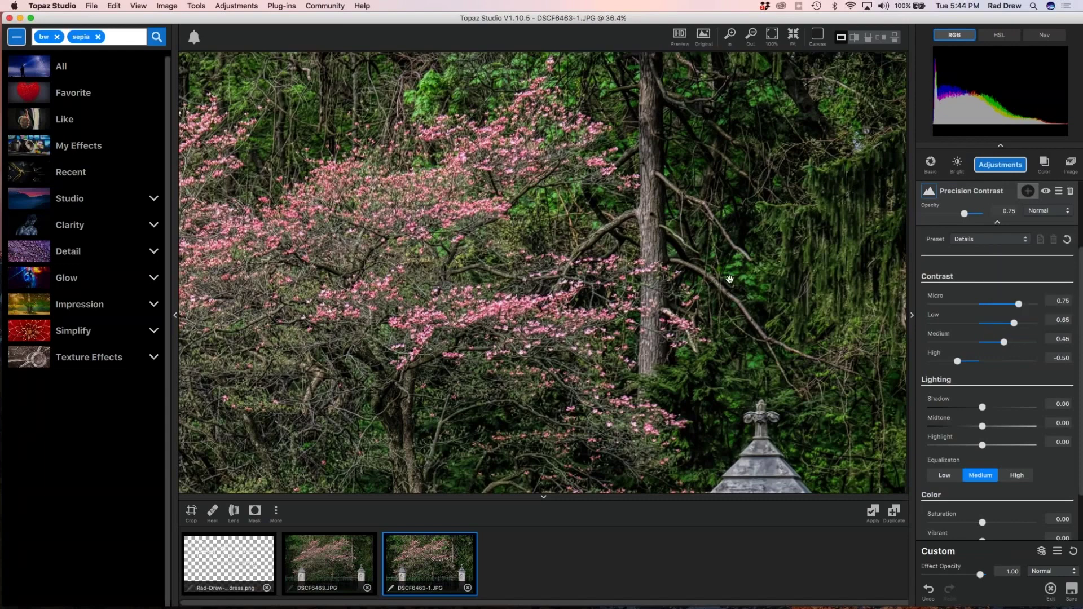
- Set Medium contrast to 0.40 and Shadow to 0.44, then compare against the original
scroll(607, 298, up, 1)
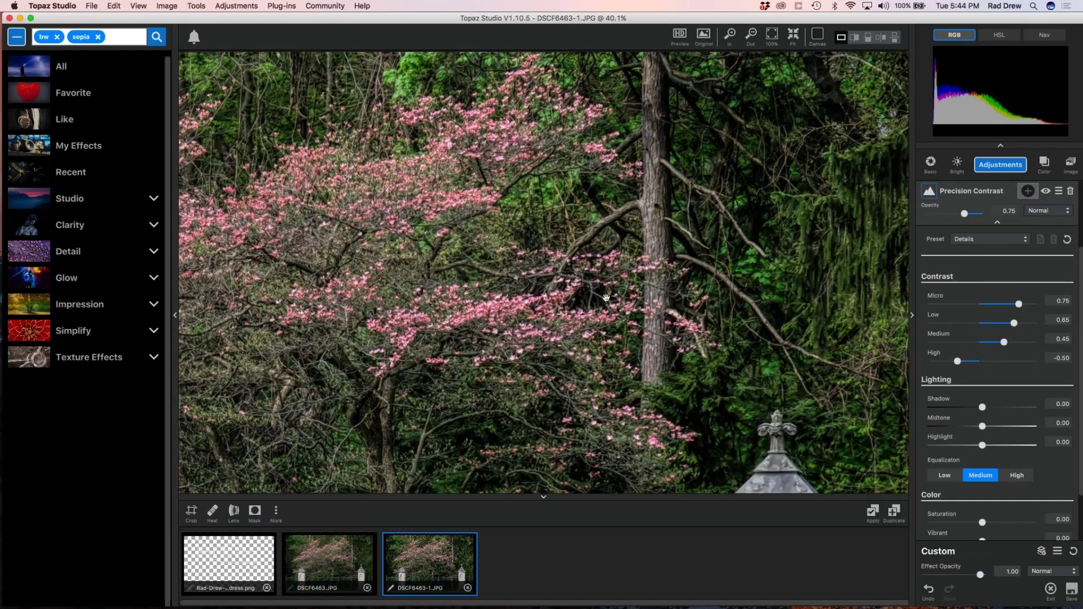
scroll(607, 298, down, 2)
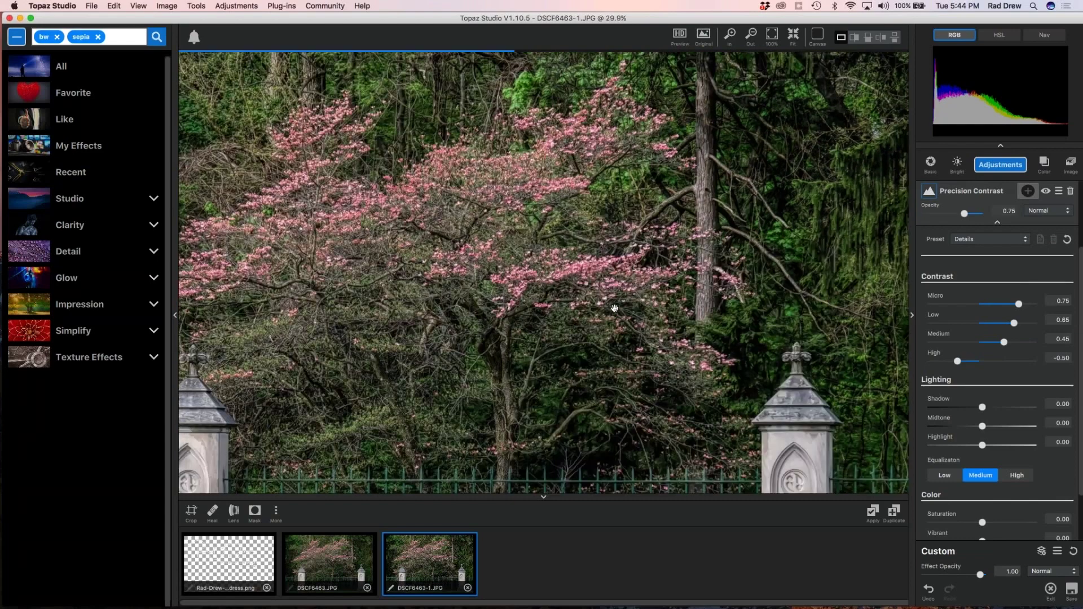
scroll(615, 308, down, 4)
drag(1004, 343, 1002, 344)
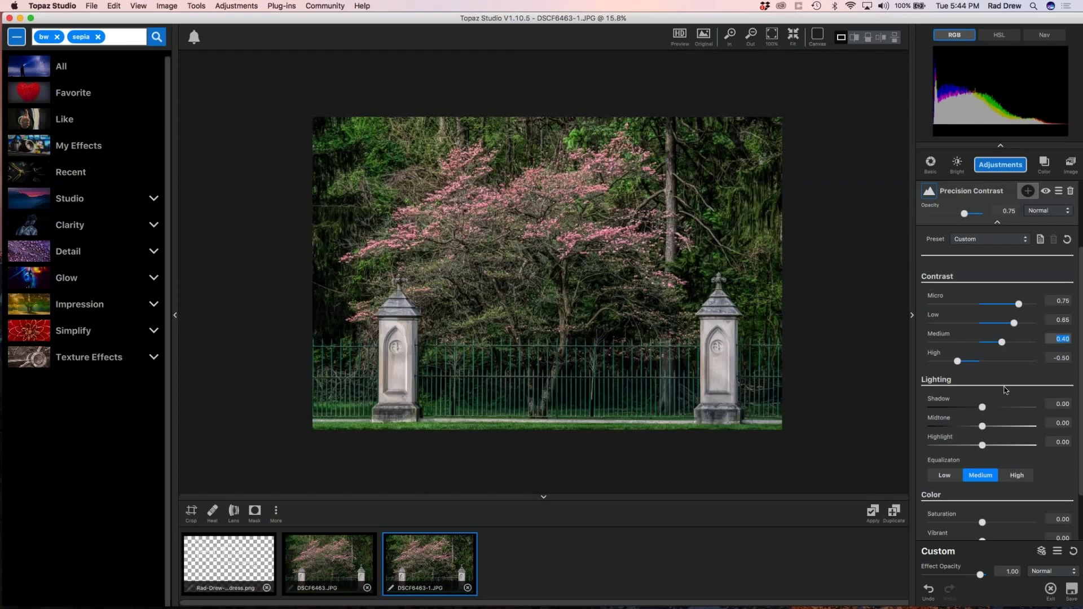
drag(984, 407, 1005, 411)
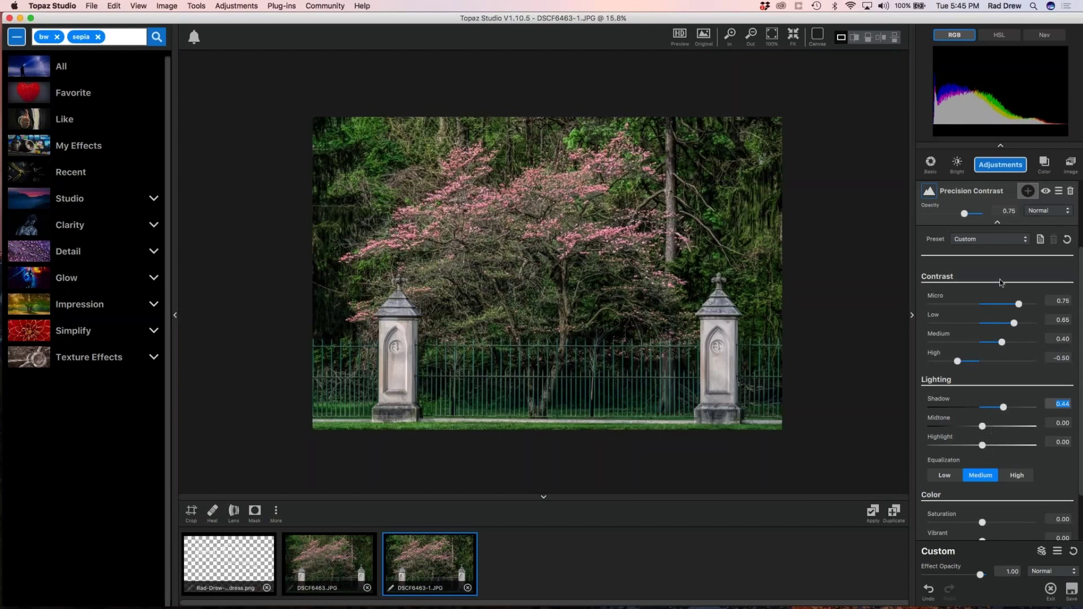
click(585, 263)
drag(584, 262, 585, 265)
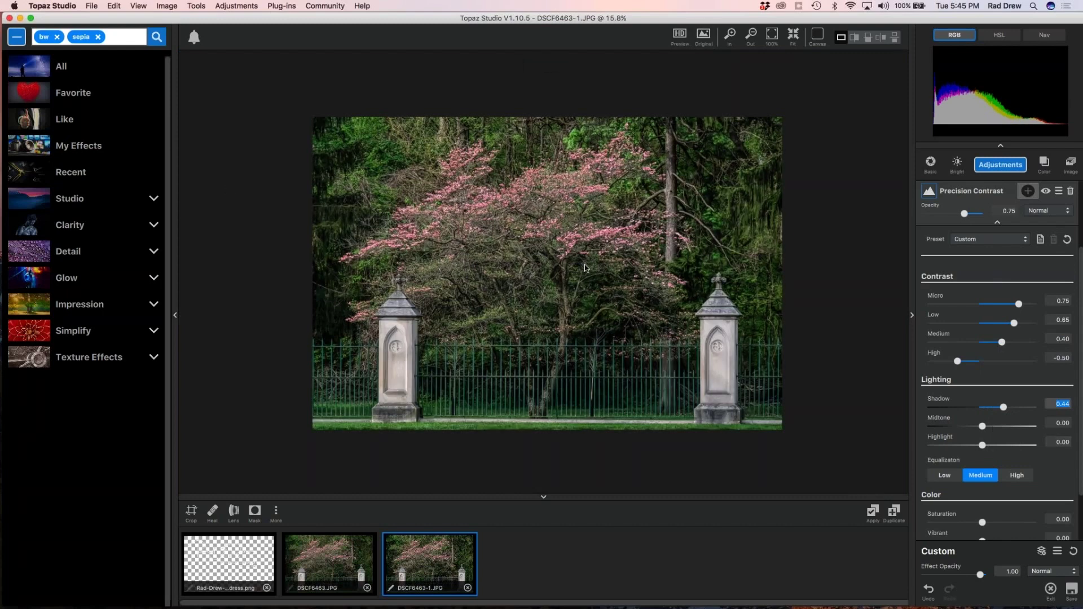
click(997, 222)
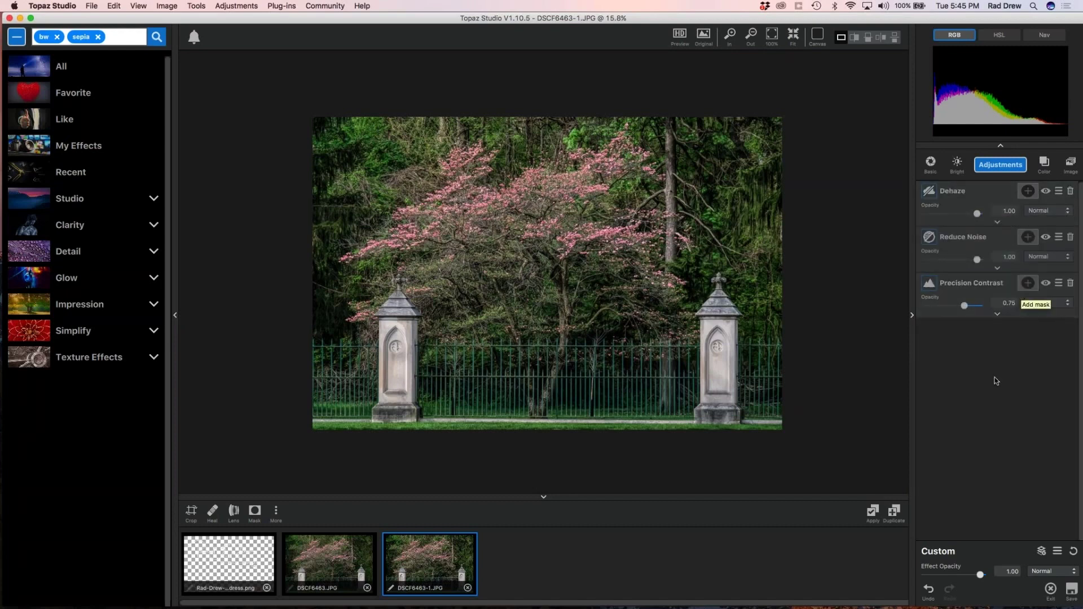
- Add an HSL Color Tuning layer targeting the red colour range
click(1001, 165)
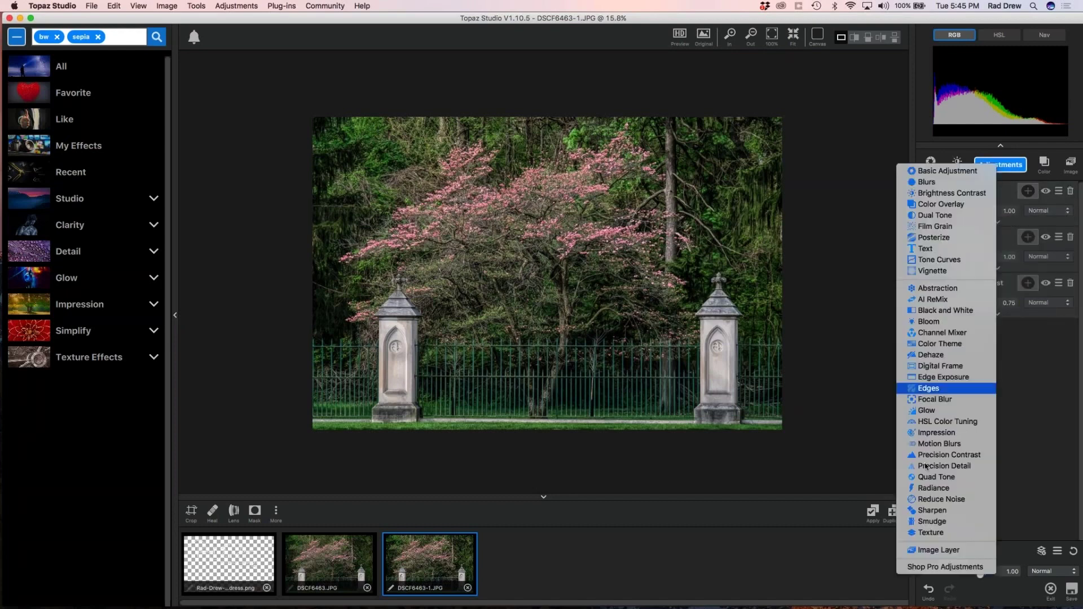
click(940, 423)
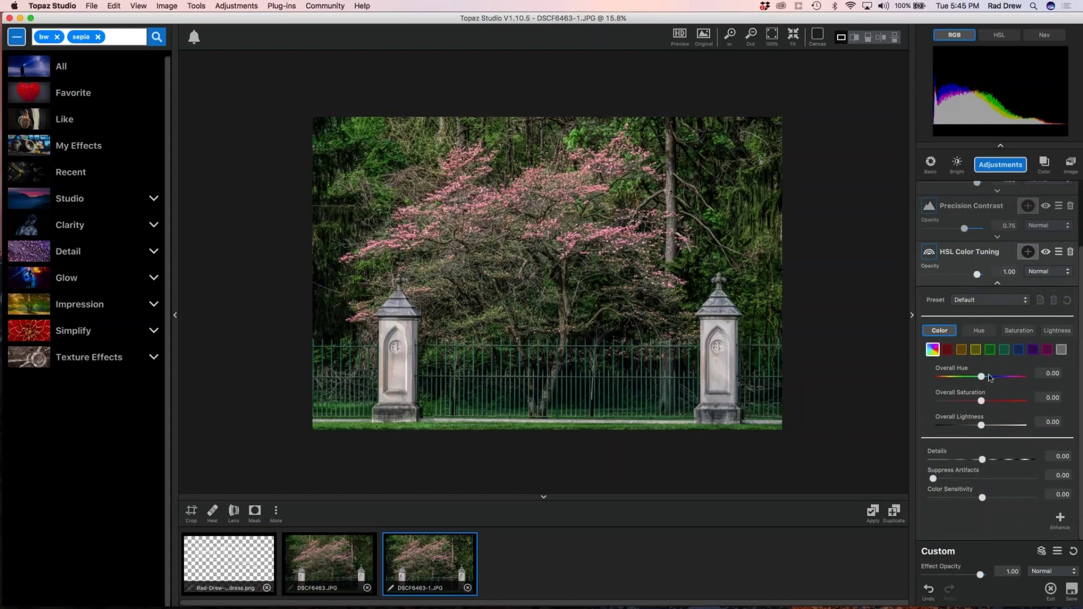
click(948, 349)
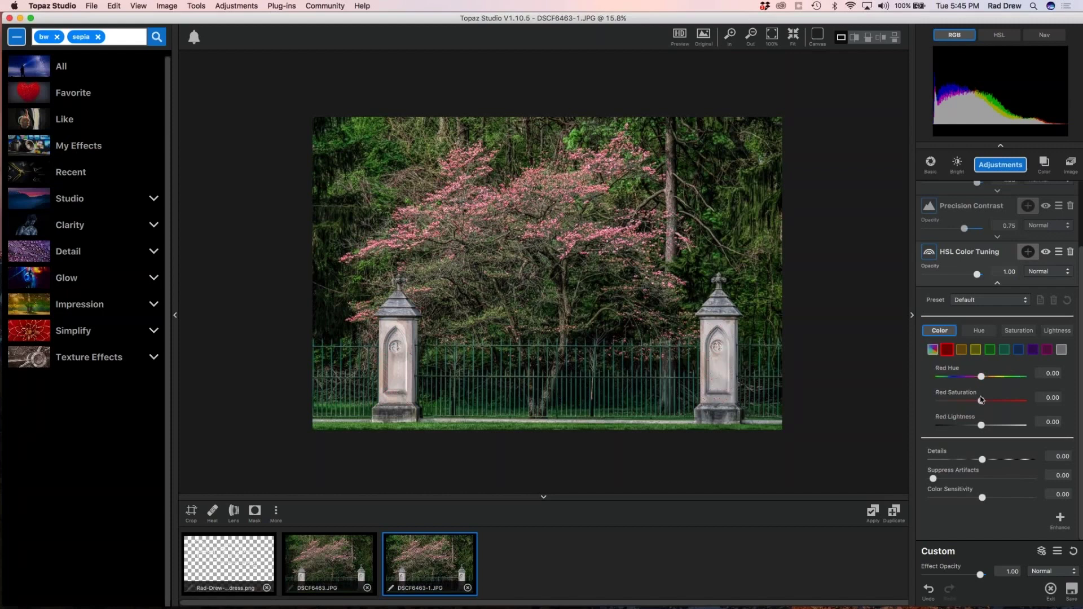
- Set red Saturation and Lightness to 0.17, then hide the layer to compare
drag(981, 400, 1021, 400)
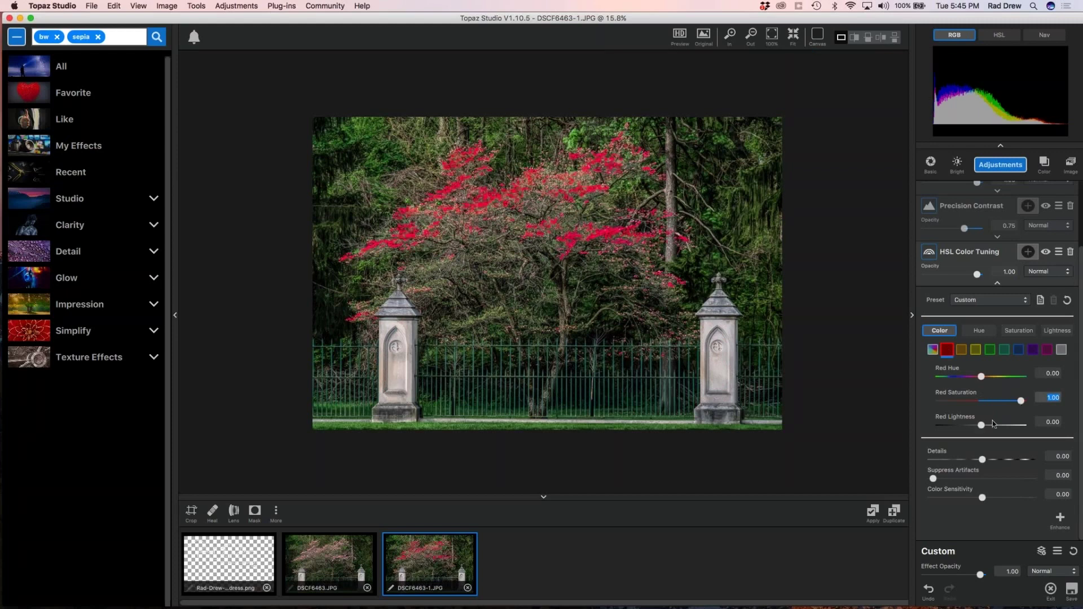
scroll(993, 411, down, 5)
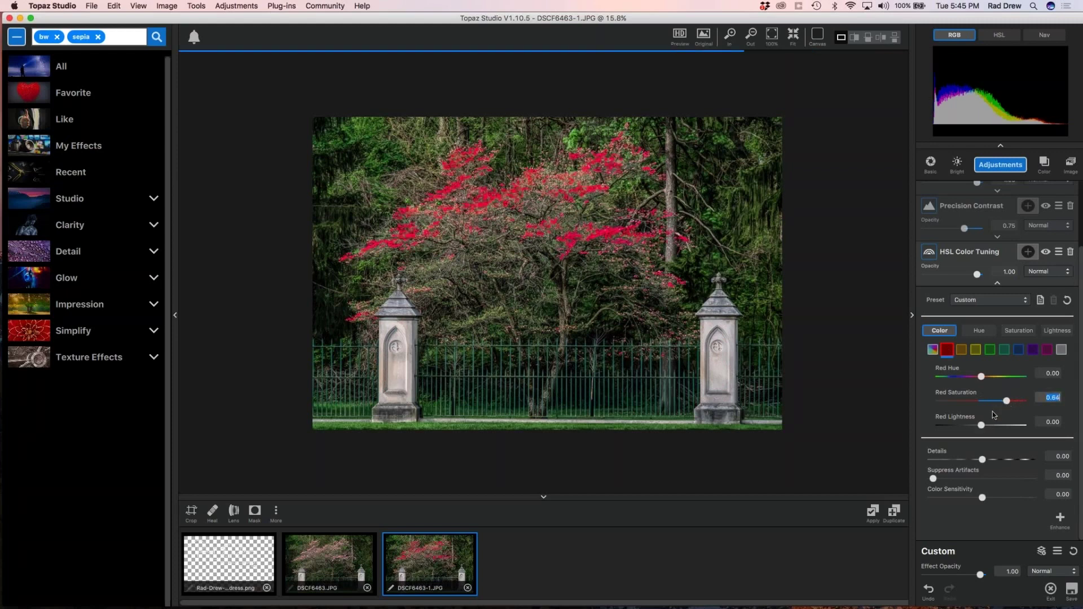
drag(981, 425, 1034, 434)
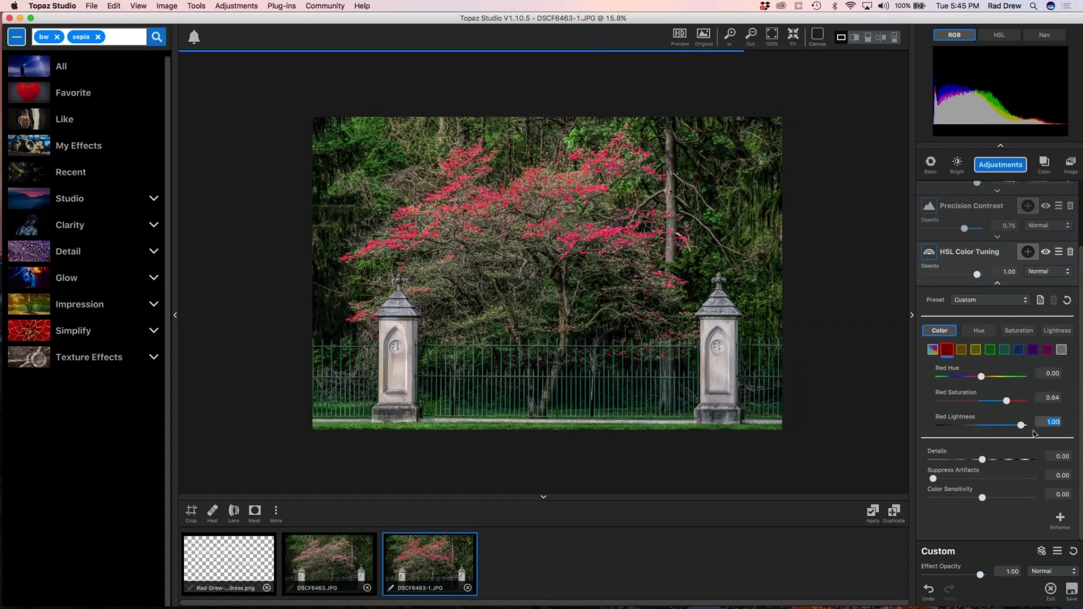
click(1006, 402)
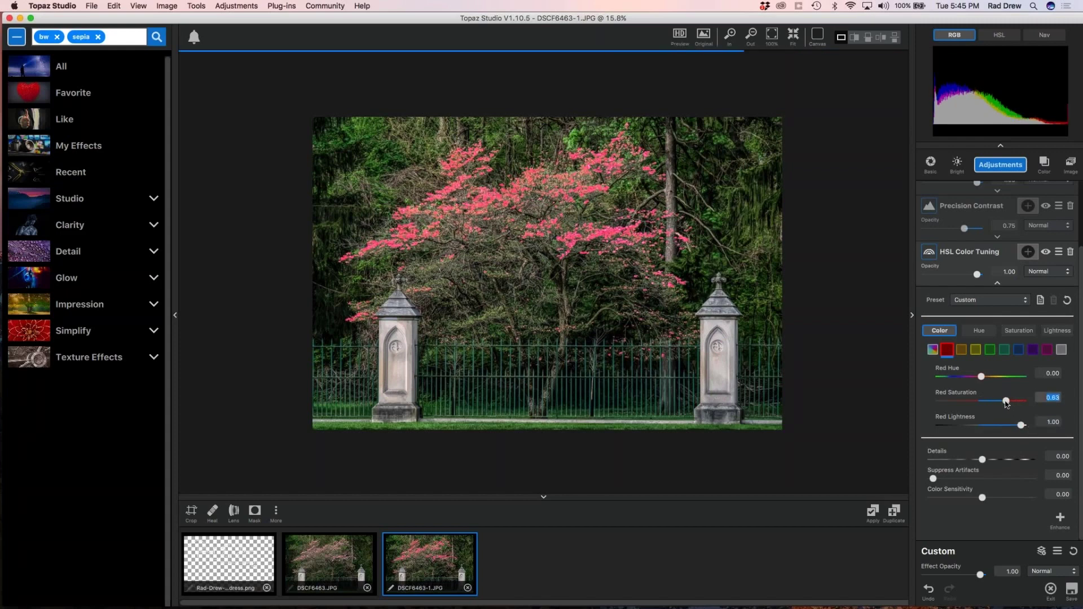
drag(1005, 403, 988, 430)
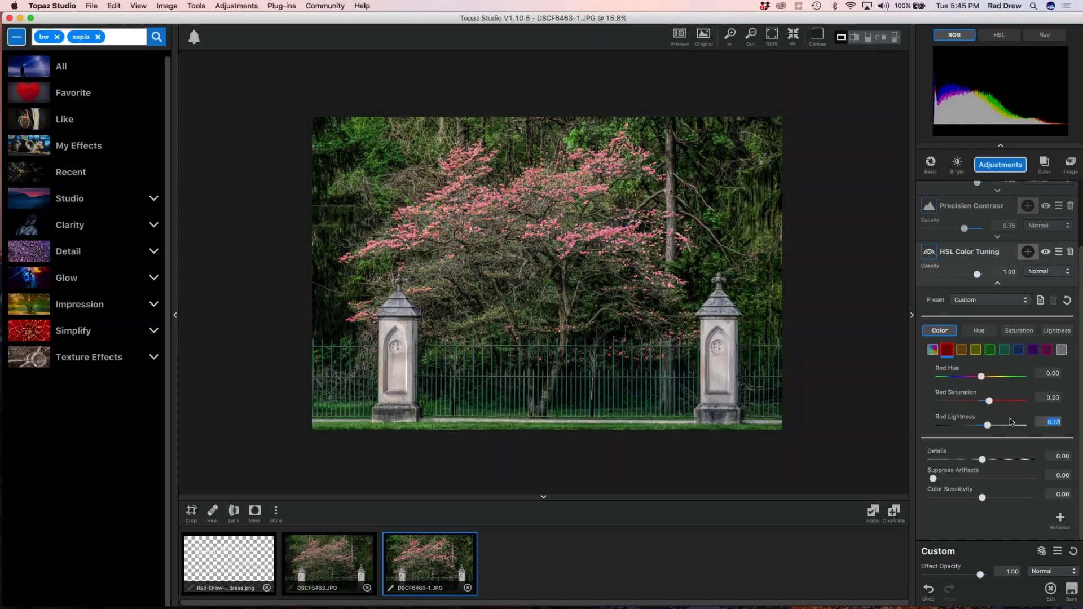
drag(989, 401, 987, 404)
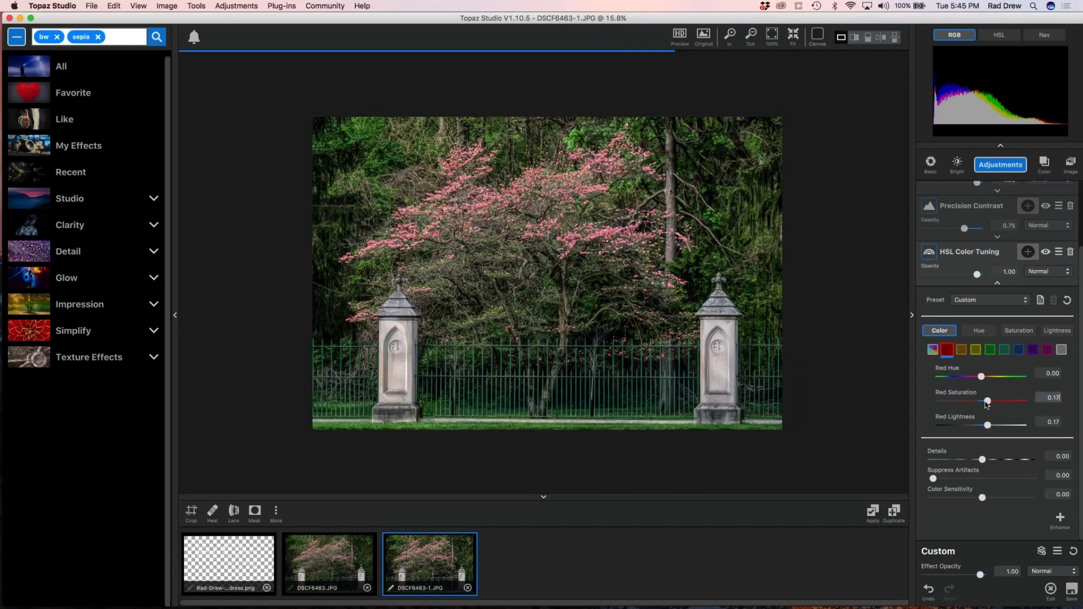
click(1045, 252)
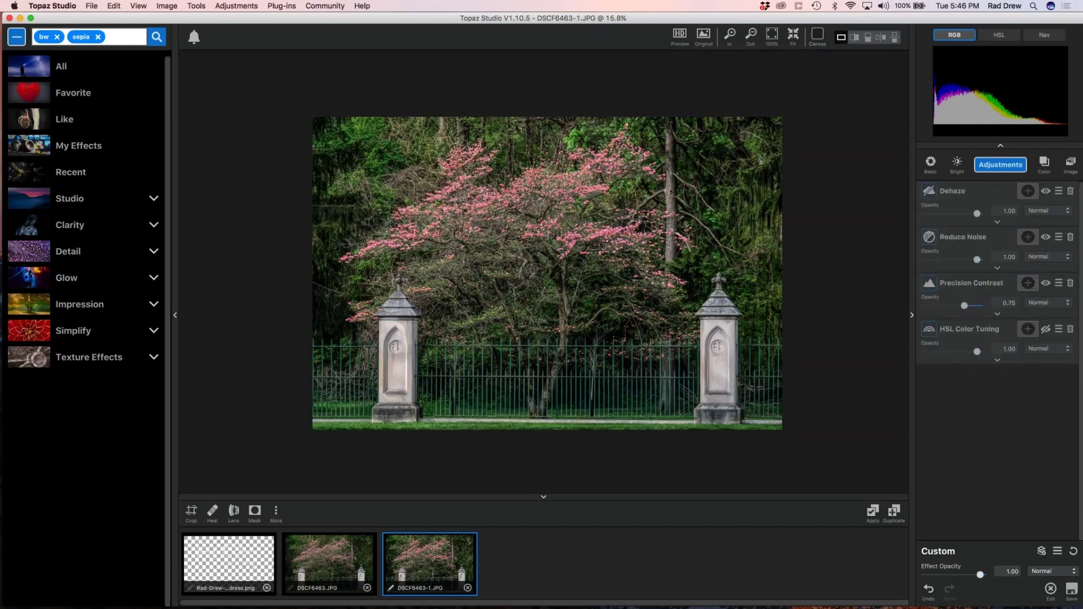
- Re-enable HSL Color Tuning and set red Lightness 0.31 and Details 0.18
click(1045, 329)
click(998, 360)
scroll(993, 452, down, 3)
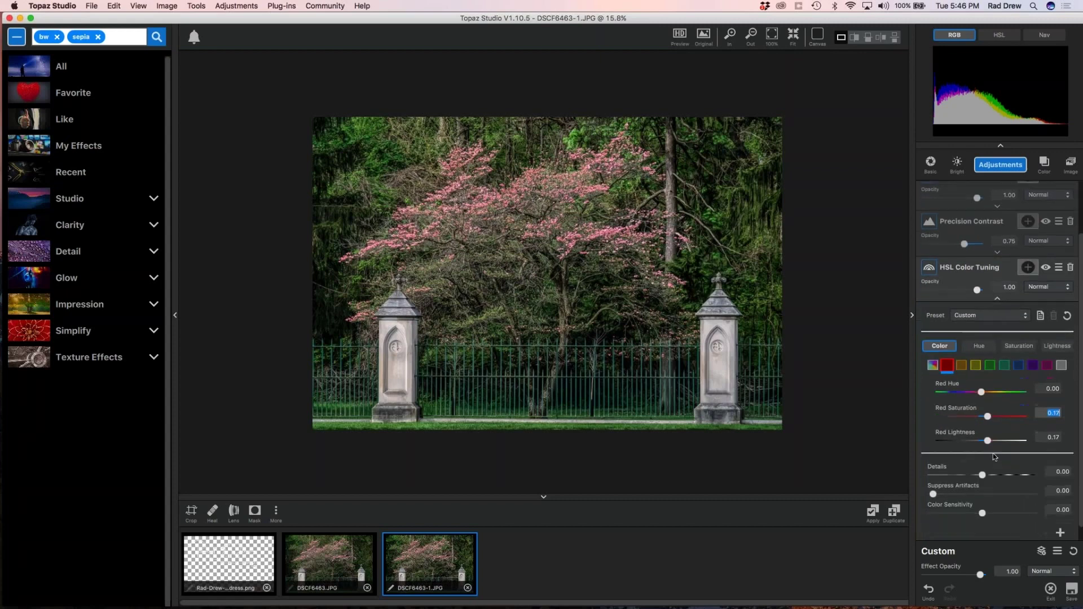
drag(987, 426, 992, 427)
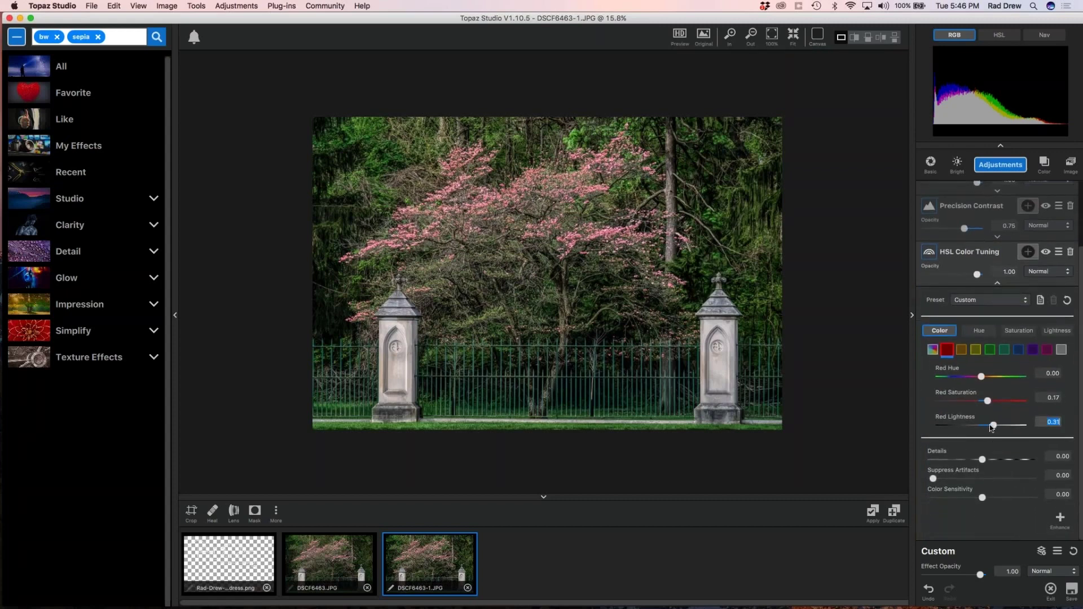
click(982, 459)
drag(982, 460, 991, 461)
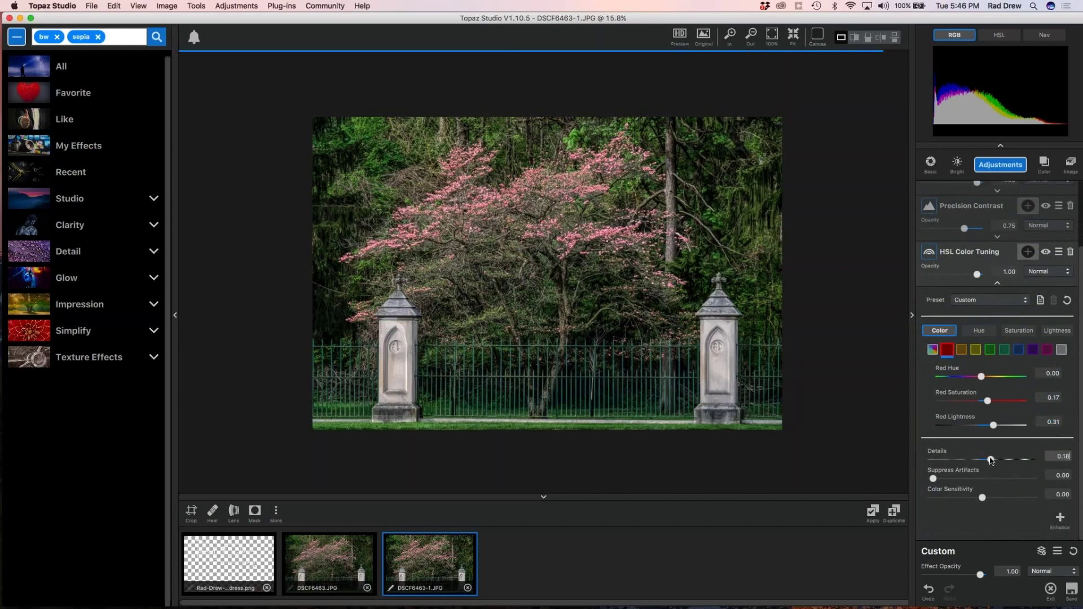
- Inspect the enlarged result and apply the adjustment stack, creating DSCF6463-1-1.JPG
key(super+equal)
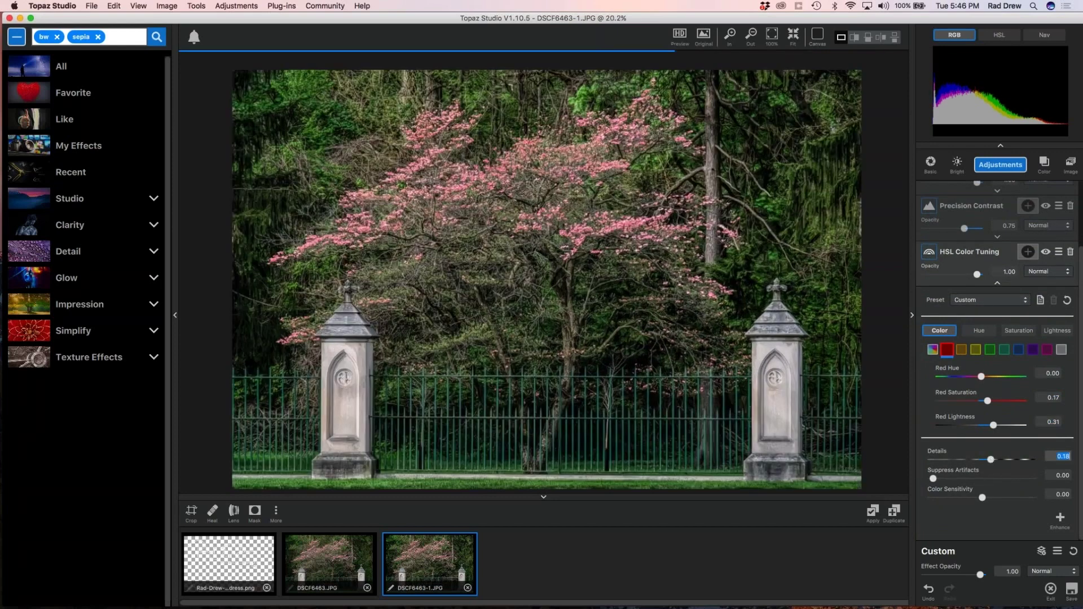
scroll(672, 262, up, 2)
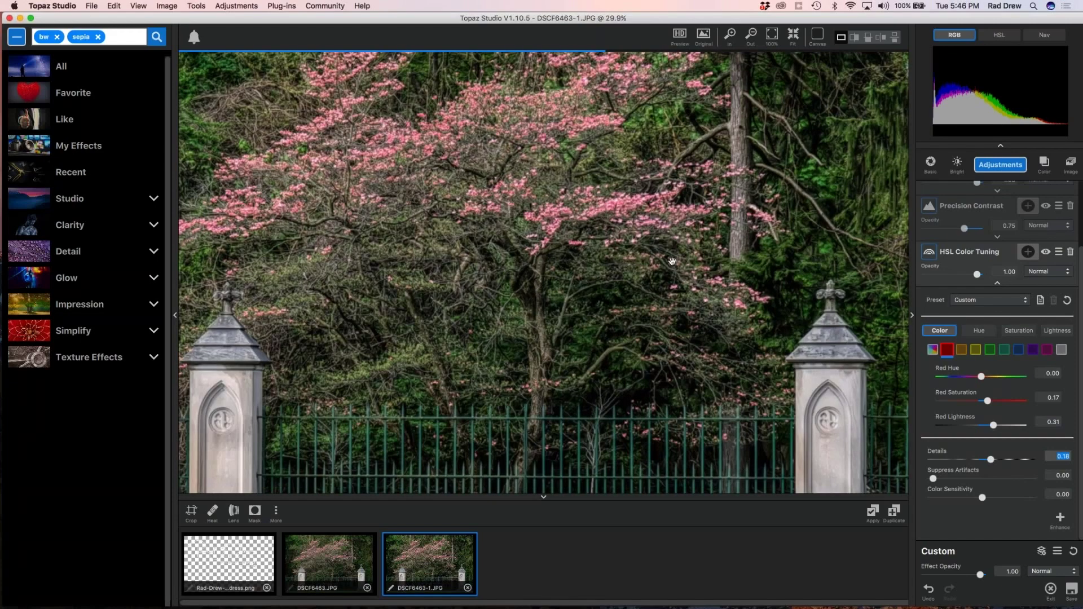
scroll(672, 261, down, 2)
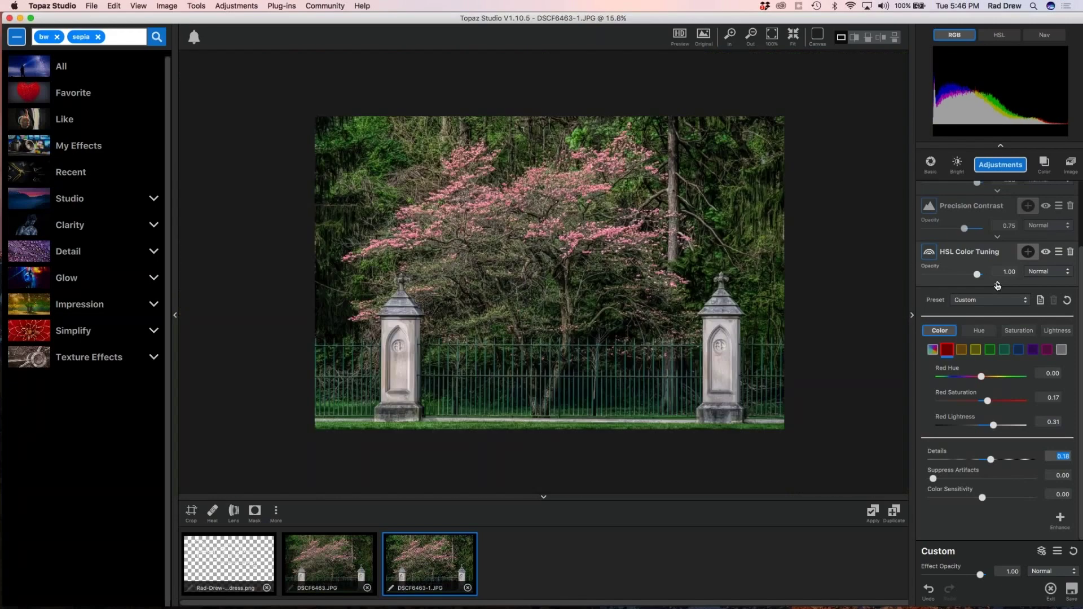
click(997, 284)
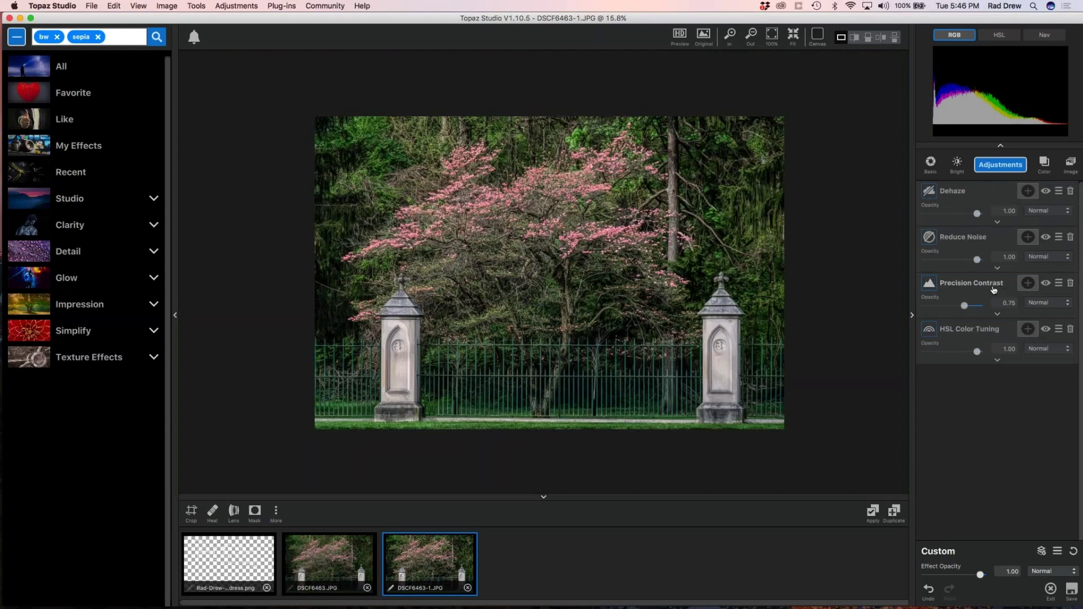
click(873, 512)
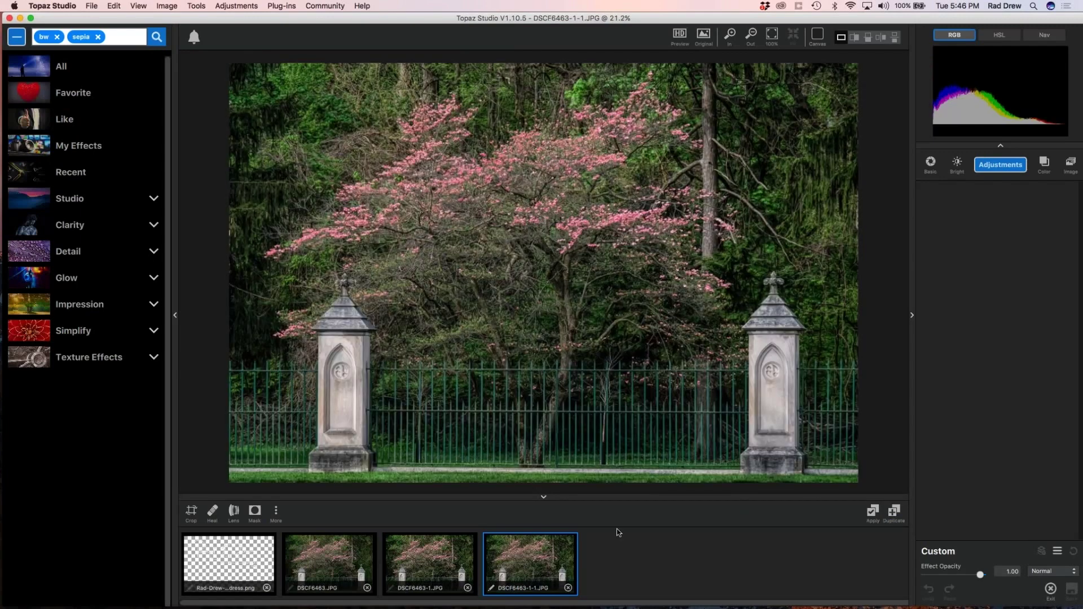
- Add a Radiance adjustment at Strength 0.03 and toggle it off to compare
click(999, 167)
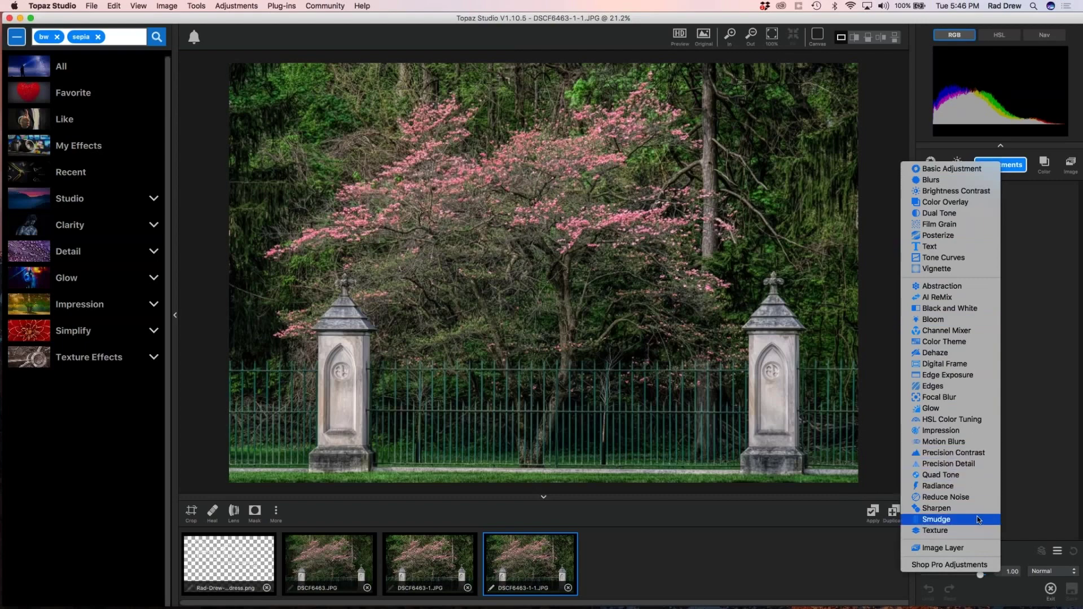
click(944, 486)
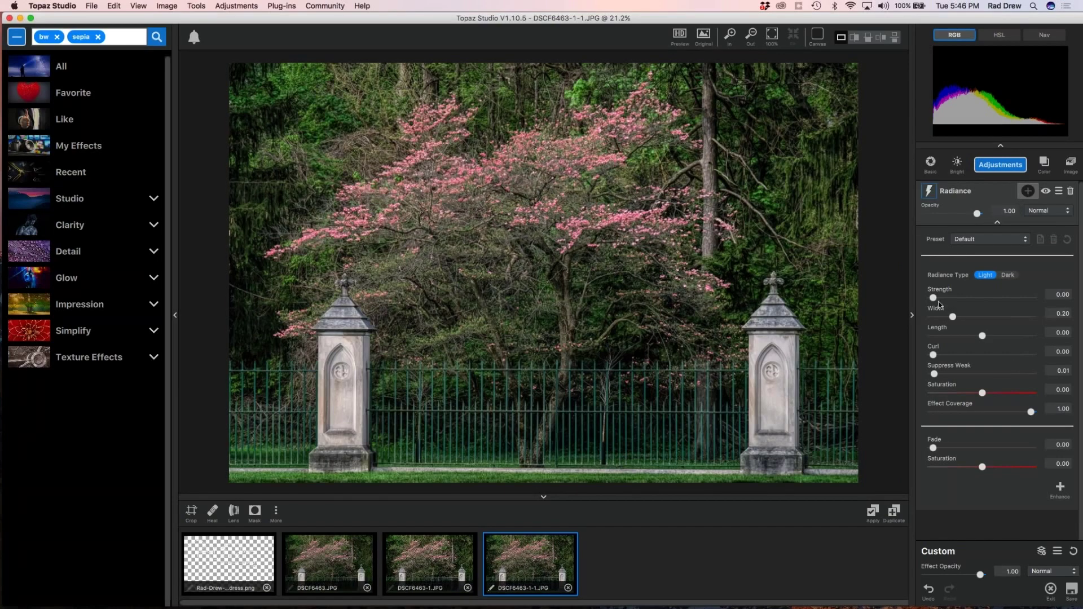
drag(935, 299, 940, 298)
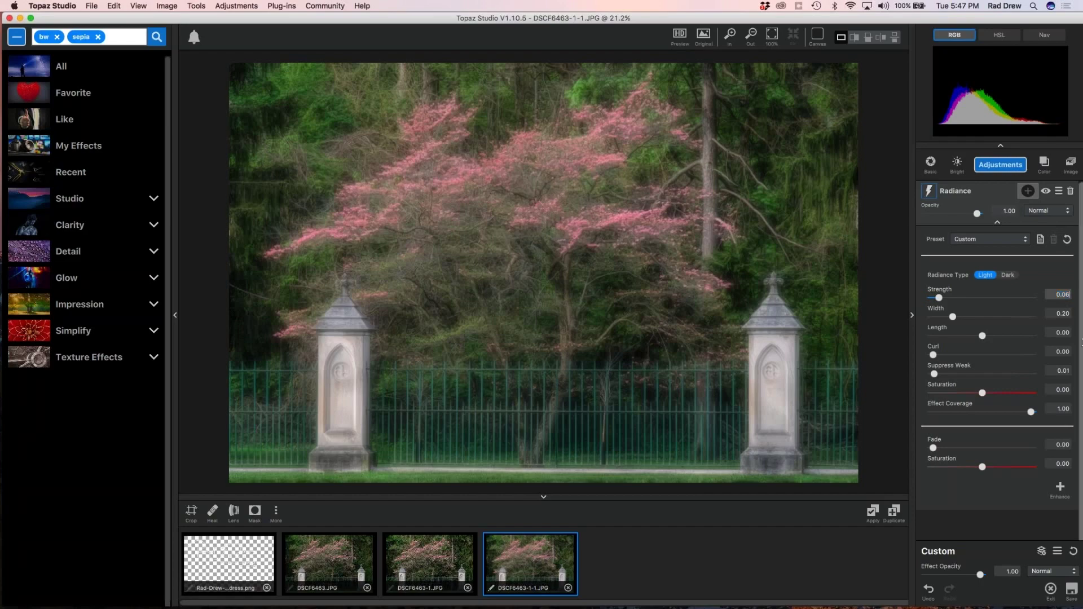
key(Down)
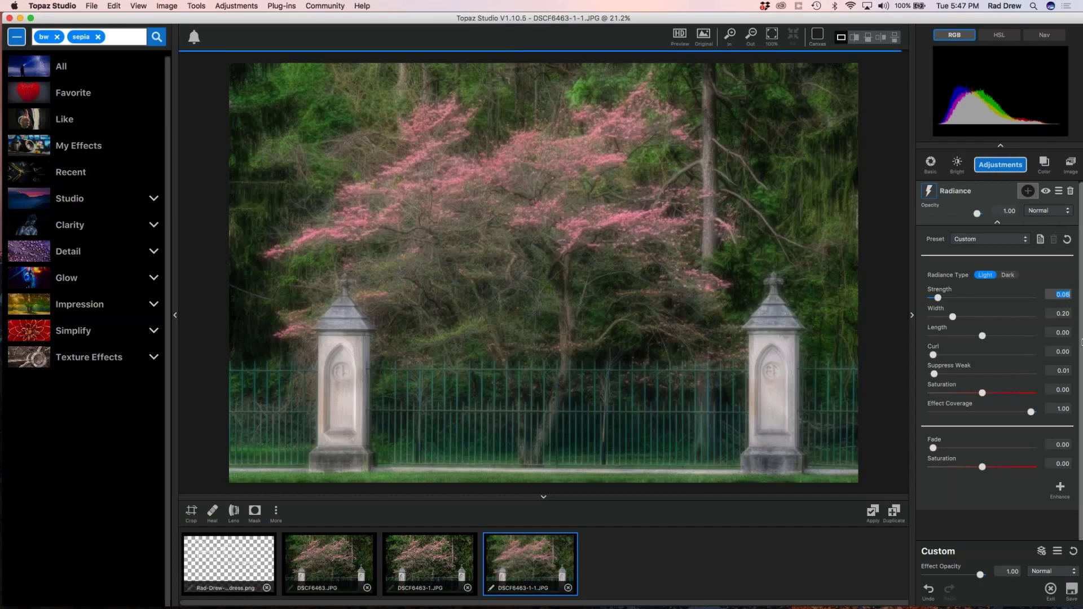
key(Down)
key(Down)
key(Down)
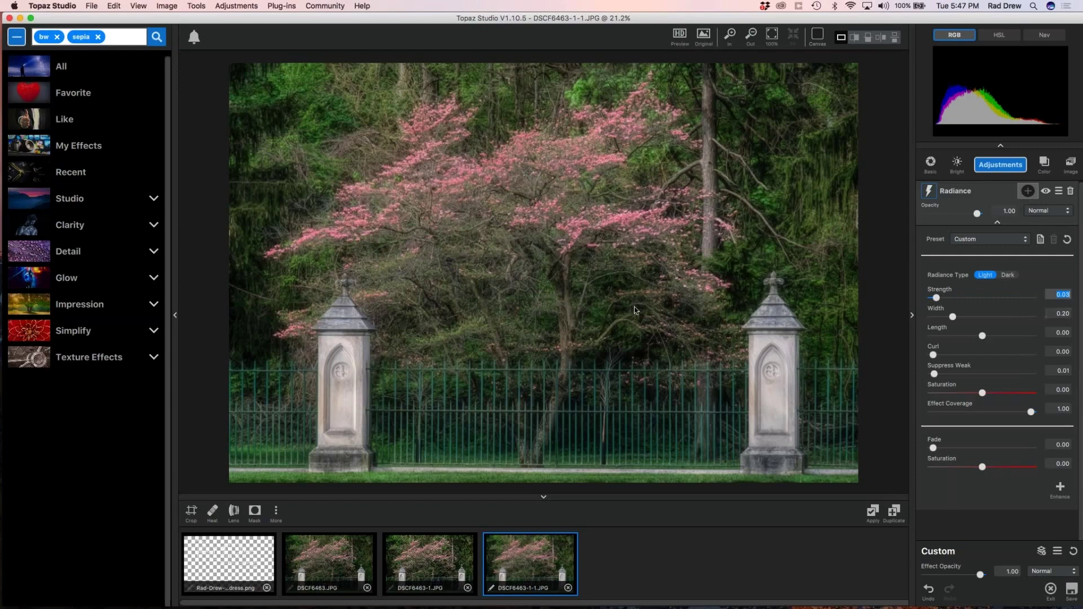
click(1046, 192)
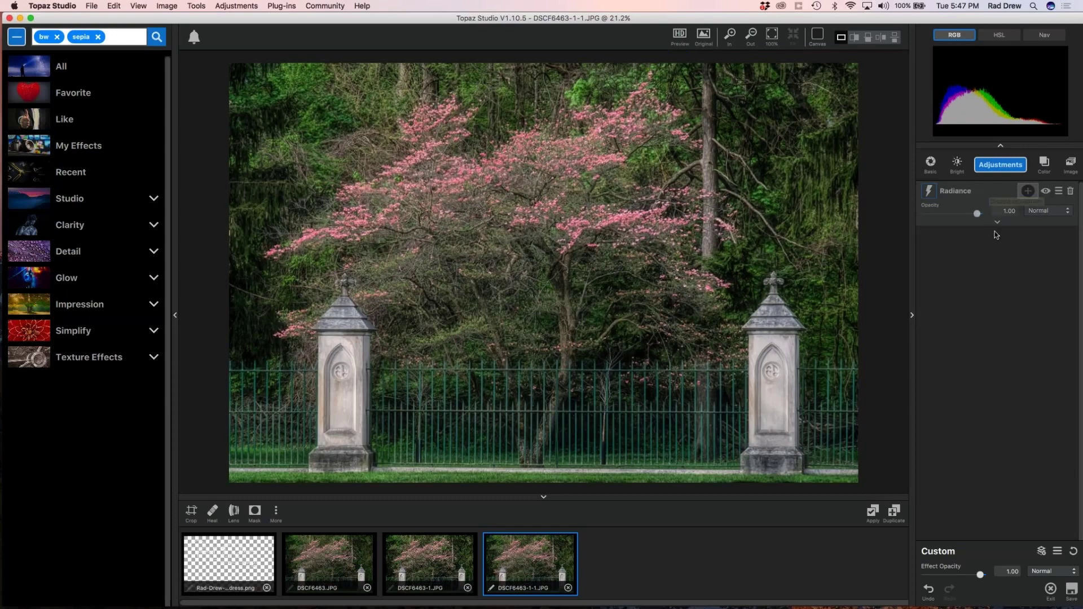
scroll(503, 295, down, 3)
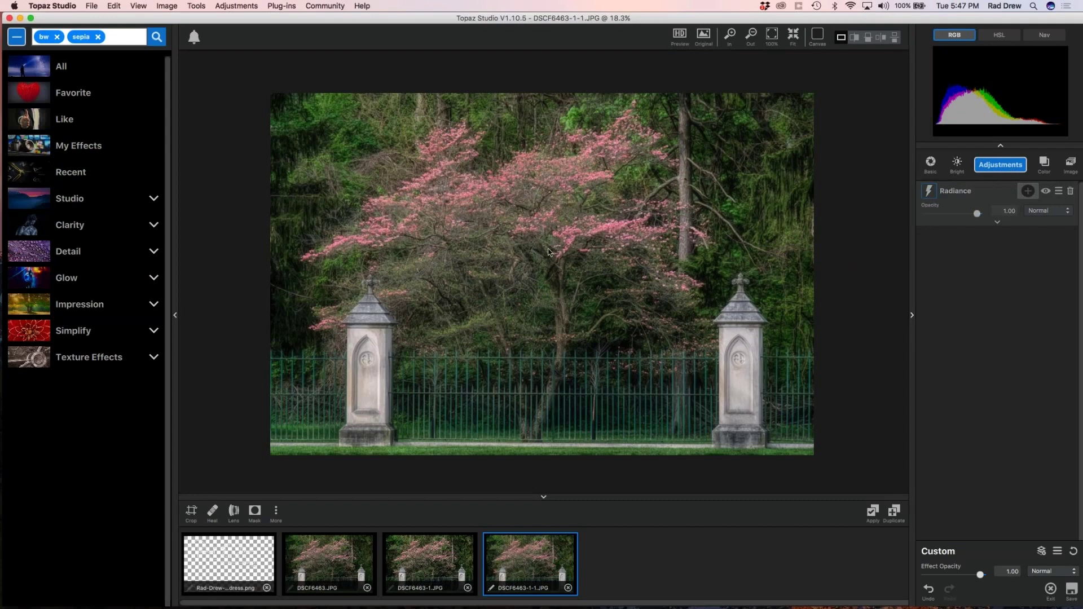
- Remove an accidental second Radiance and add a Vignette adjustment instead
click(1000, 165)
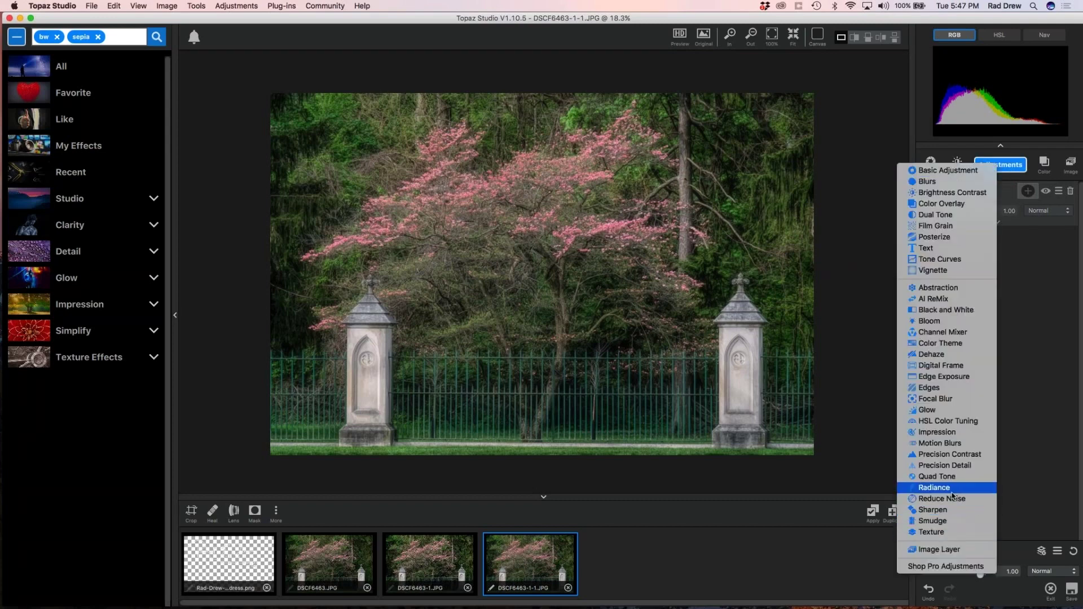
click(953, 489)
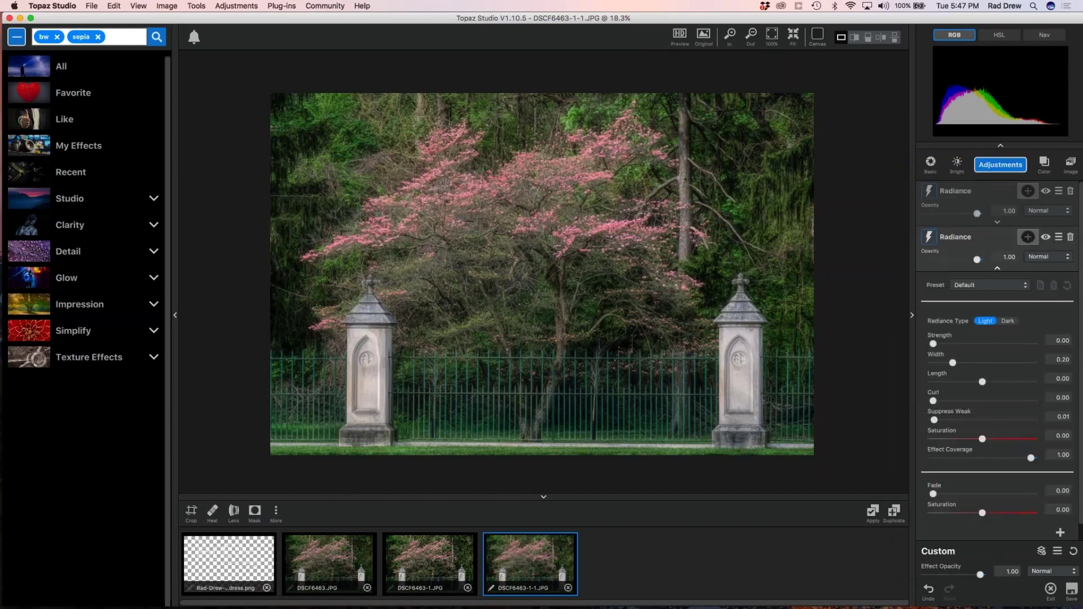
click(1070, 238)
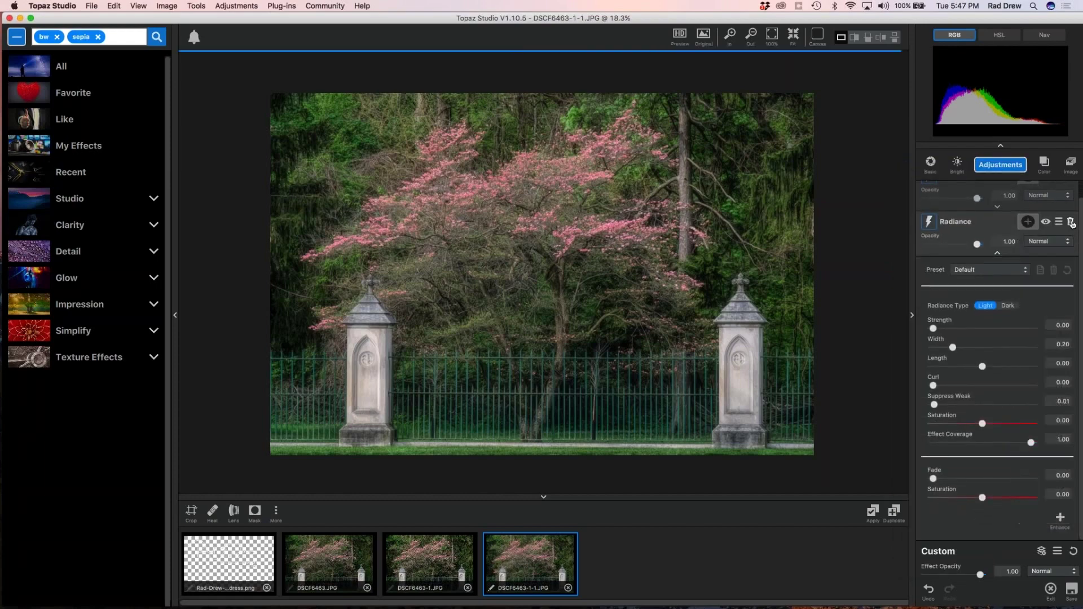
click(1000, 164)
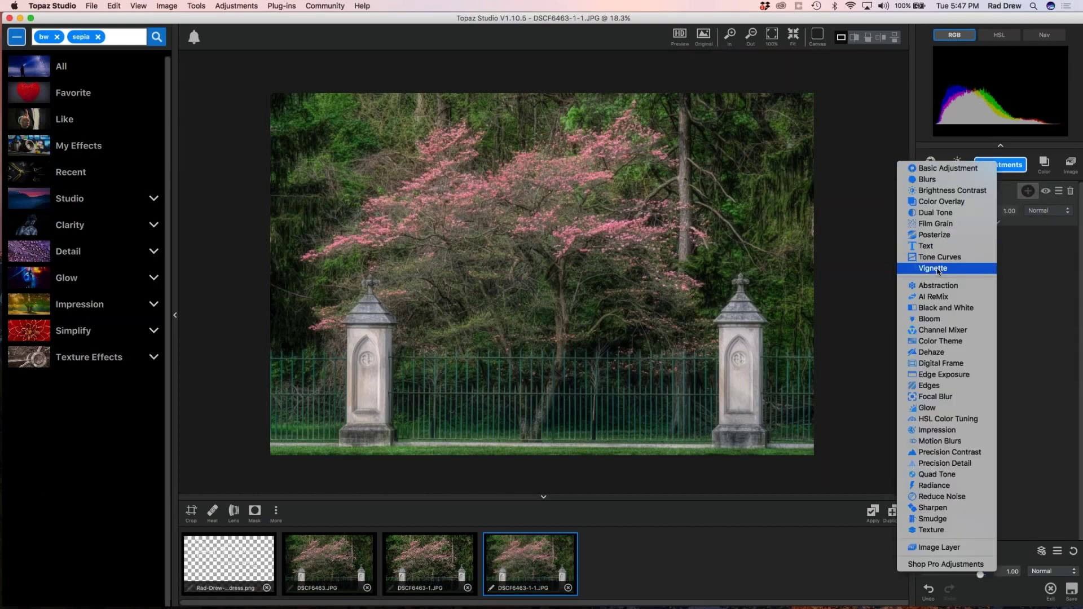
click(953, 265)
- Shape the vignette to Roundness 0.88, Transition 0.86 and Strength 0.22
drag(993, 361, 912, 368)
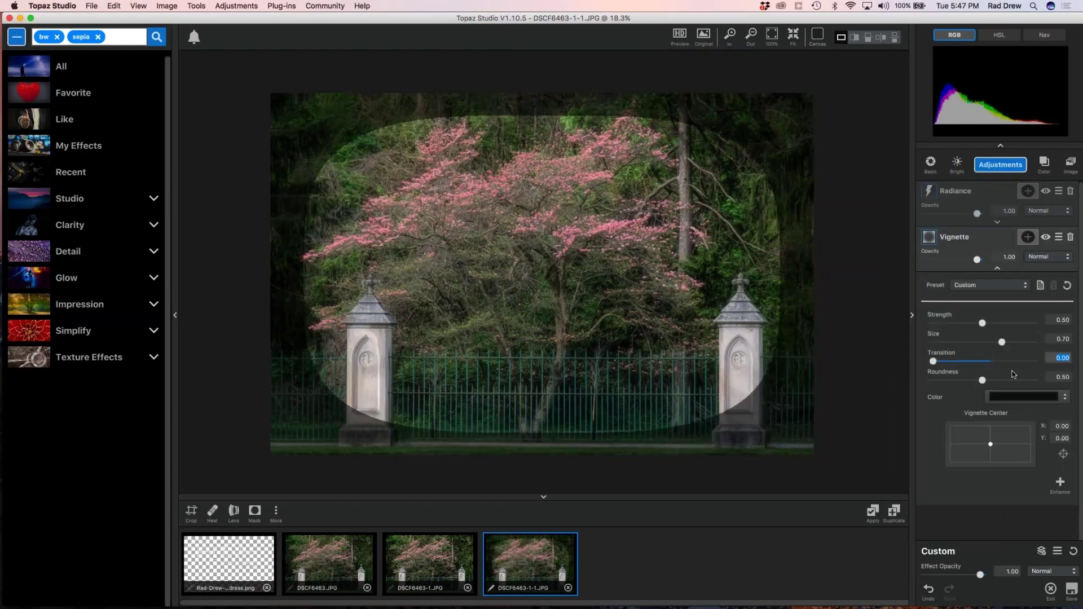
drag(981, 381, 1020, 385)
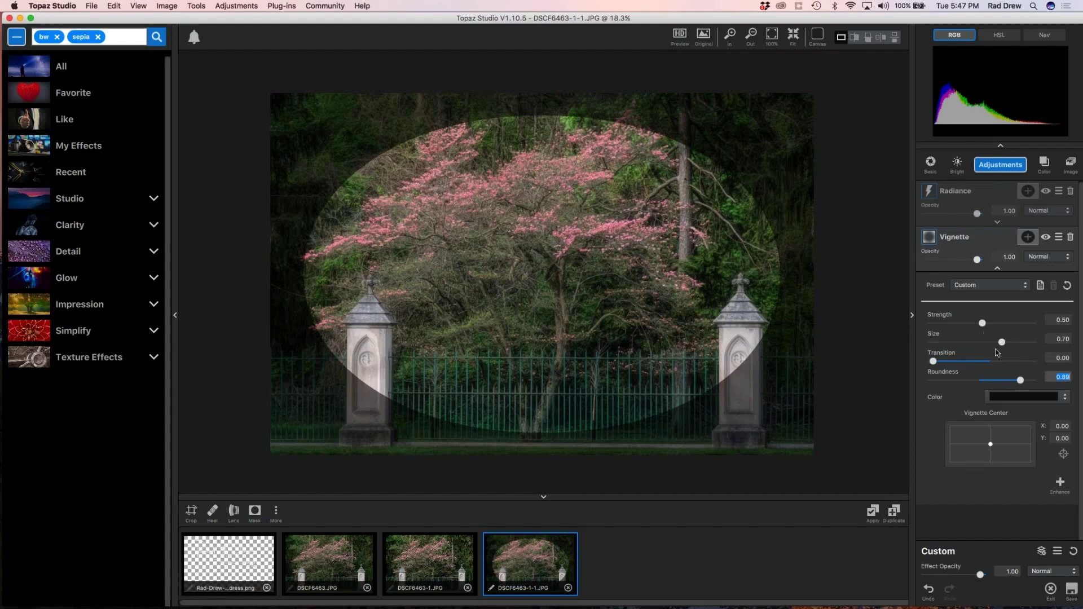
drag(982, 324, 1015, 379)
drag(933, 361, 1000, 363)
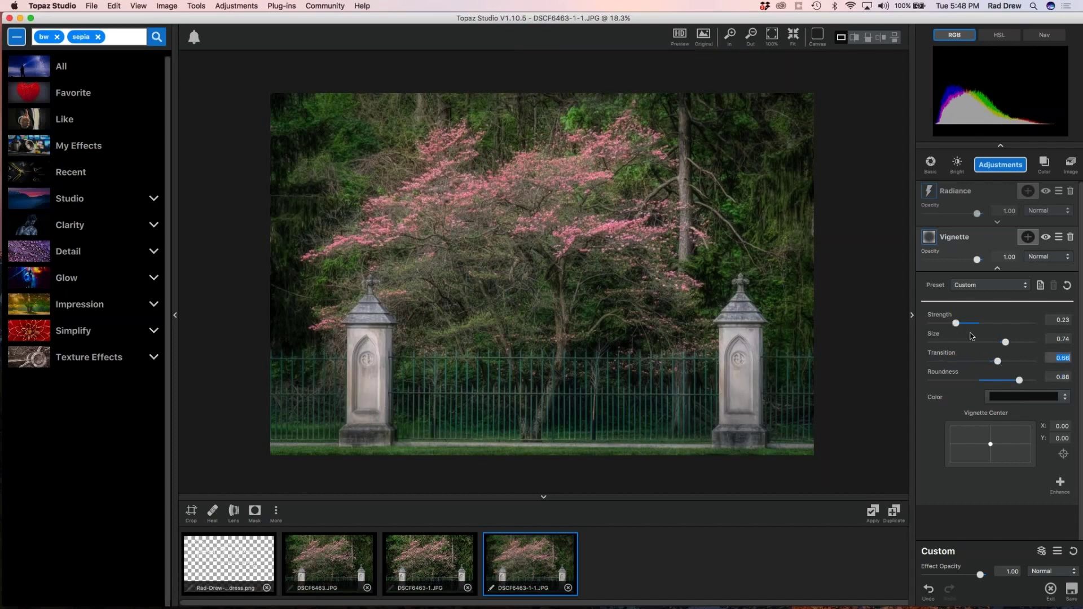
drag(956, 323, 954, 324)
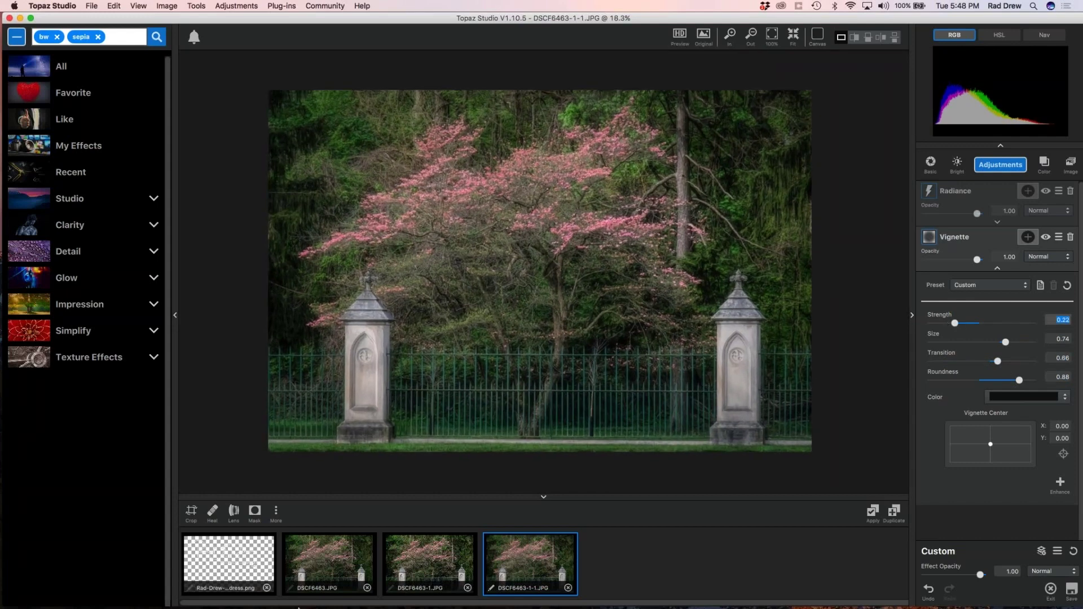
- Try adding the signature image as a layer on the tree photo, then discard it
click(998, 268)
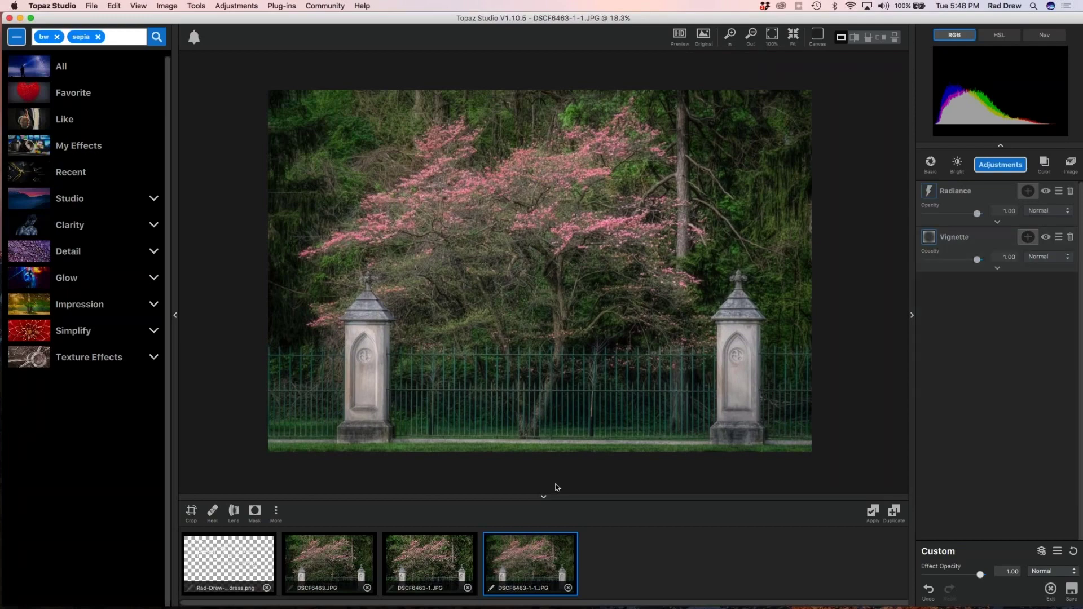
click(230, 565)
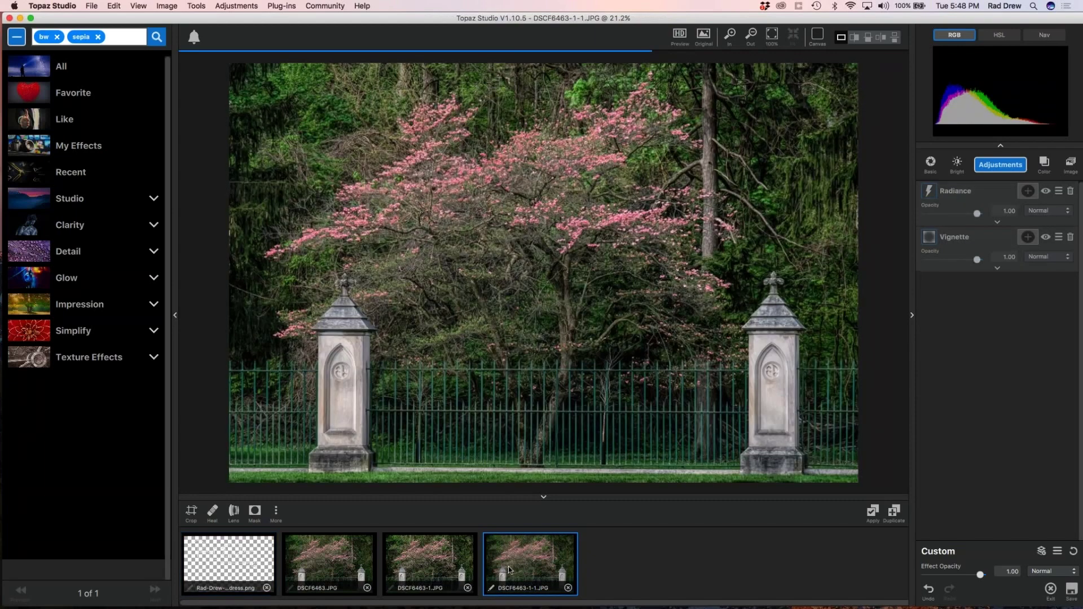
mouse_move(229, 561)
mouse_down()
mouse_move(866, 329)
mouse_move(924, 321)
mouse_move(1051, 375)
mouse_up()
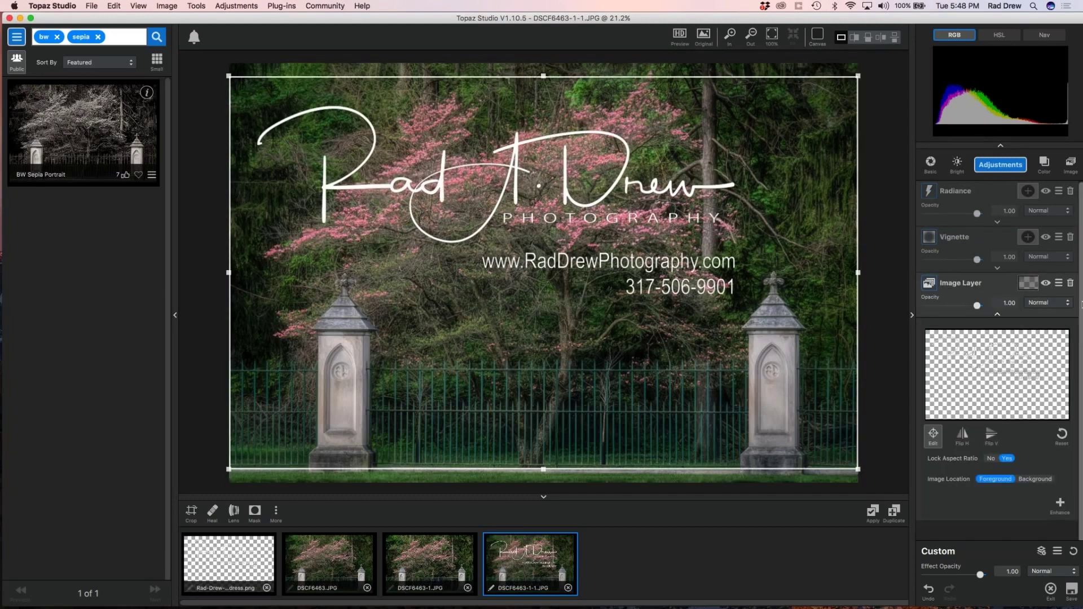
click(899, 264)
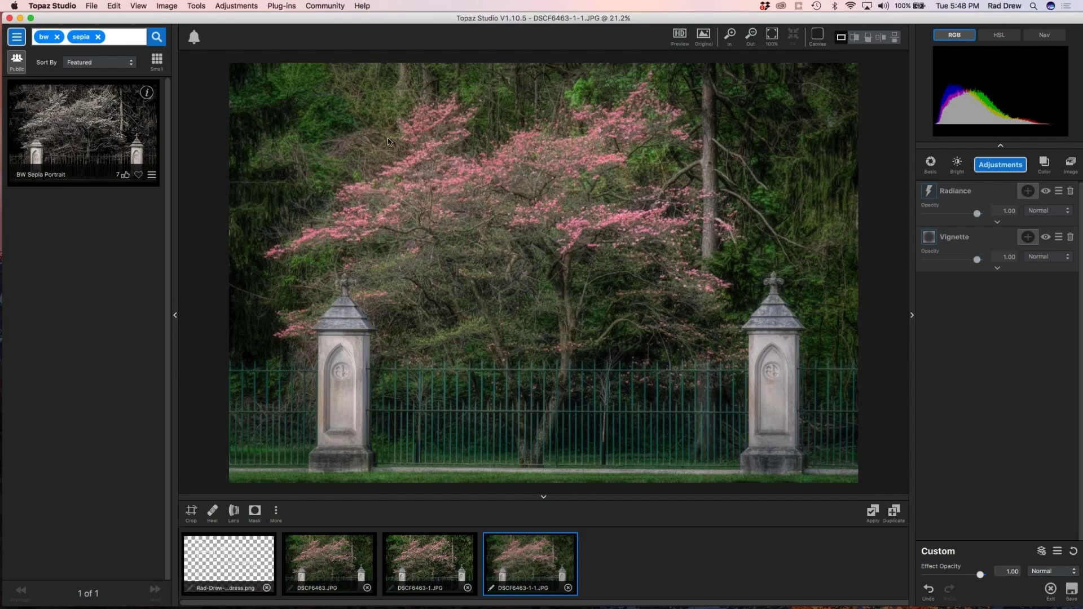
- Close all open images with Don't Save, applied to every image
click(90, 7)
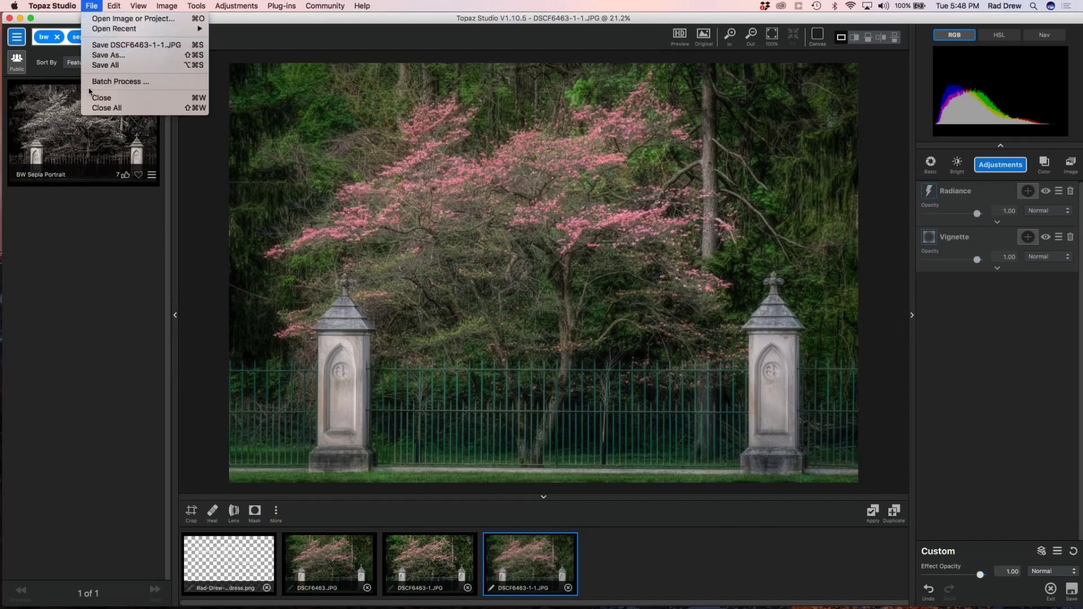
click(104, 108)
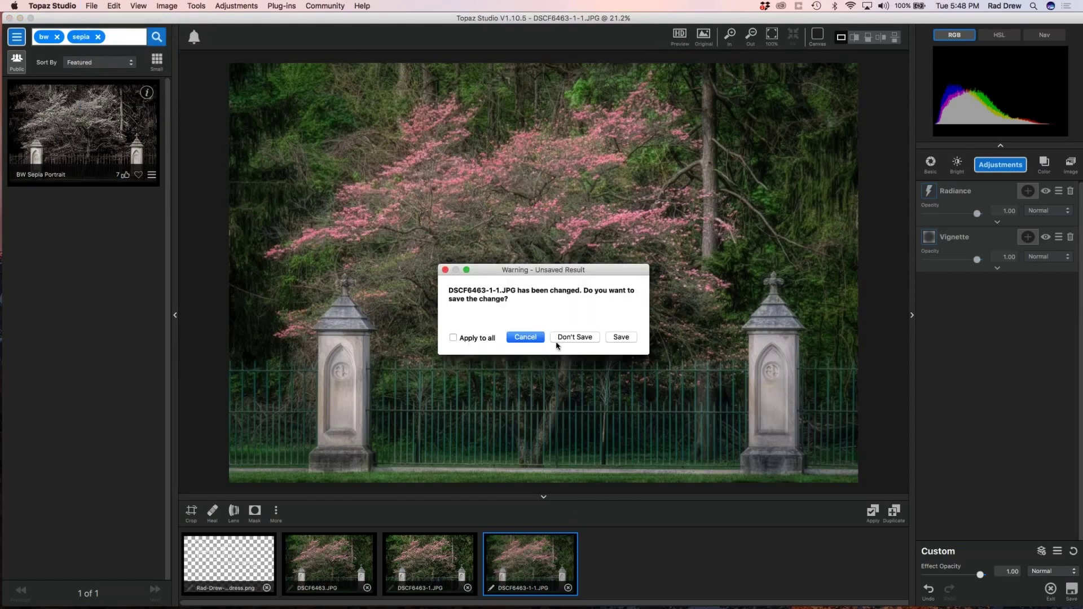
click(453, 338)
click(575, 338)
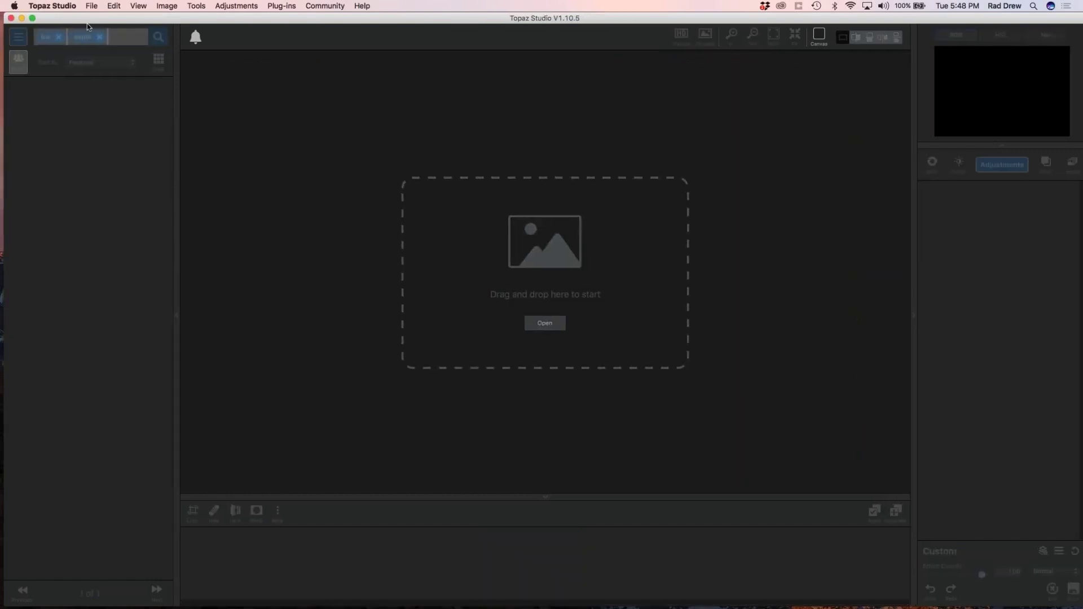
key(ctrl+Left)
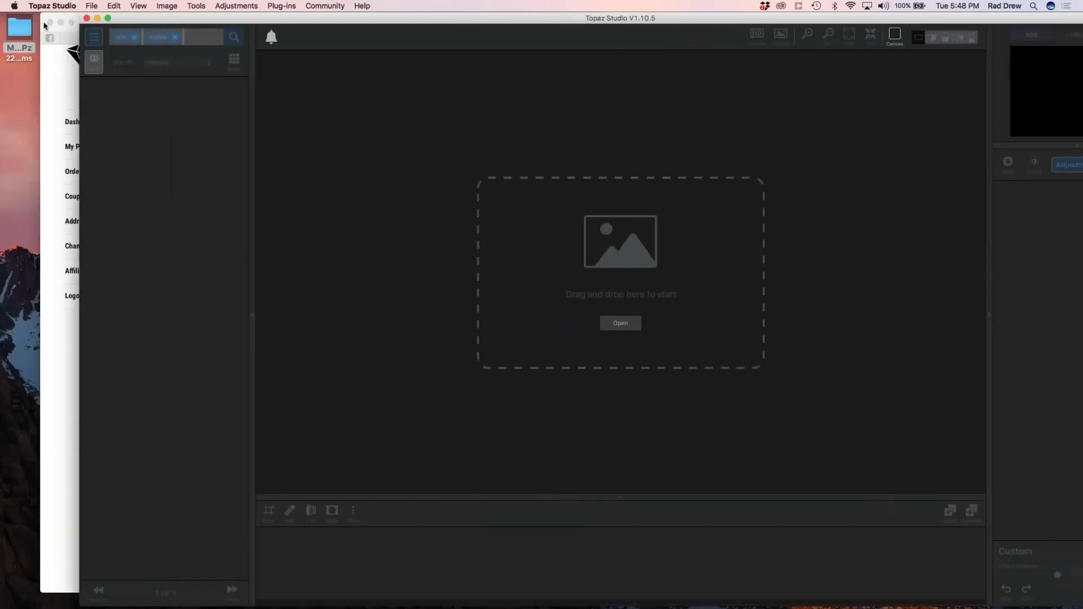
- Drag P1060019.JPG from Finder's May TPz folder into Topaz Studio, then minimize Finder
drag(58, 16, 82, 17)
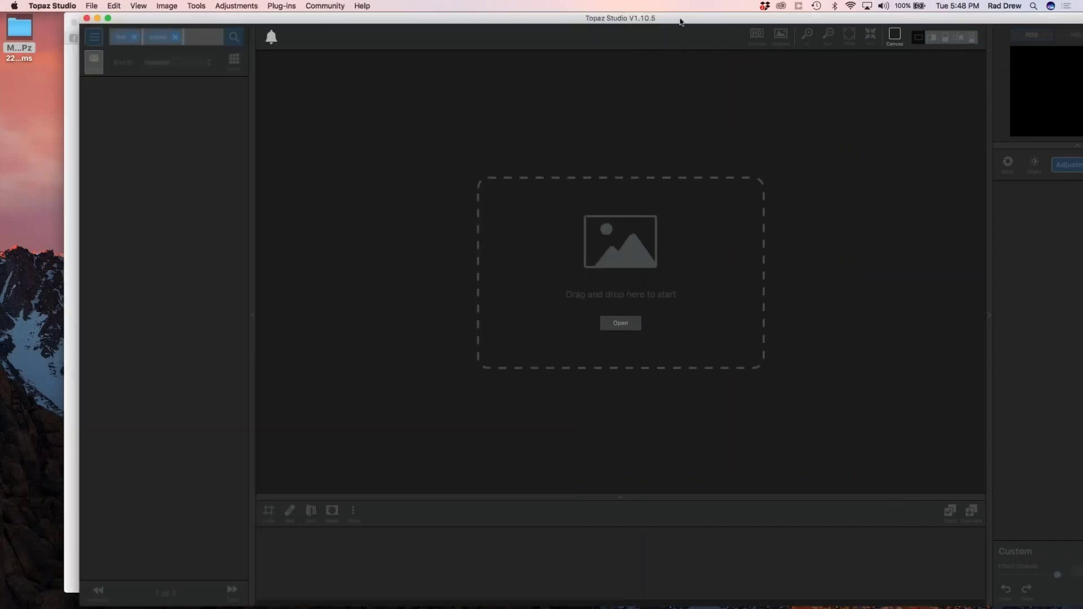
key(super+Tab)
double_click(28, 37)
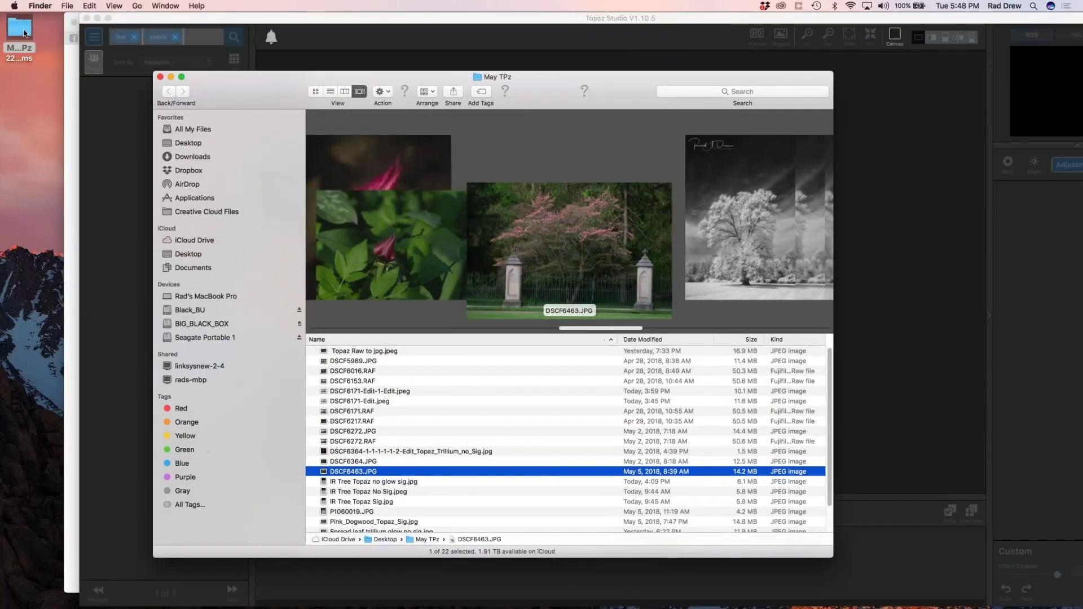
scroll(478, 178, right, 5)
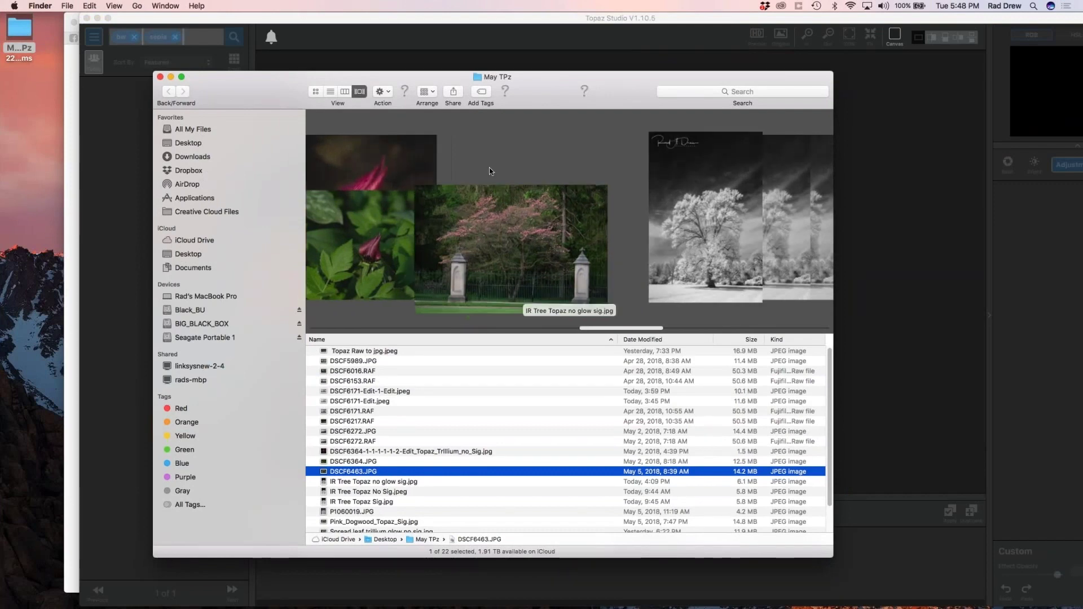
click(418, 219)
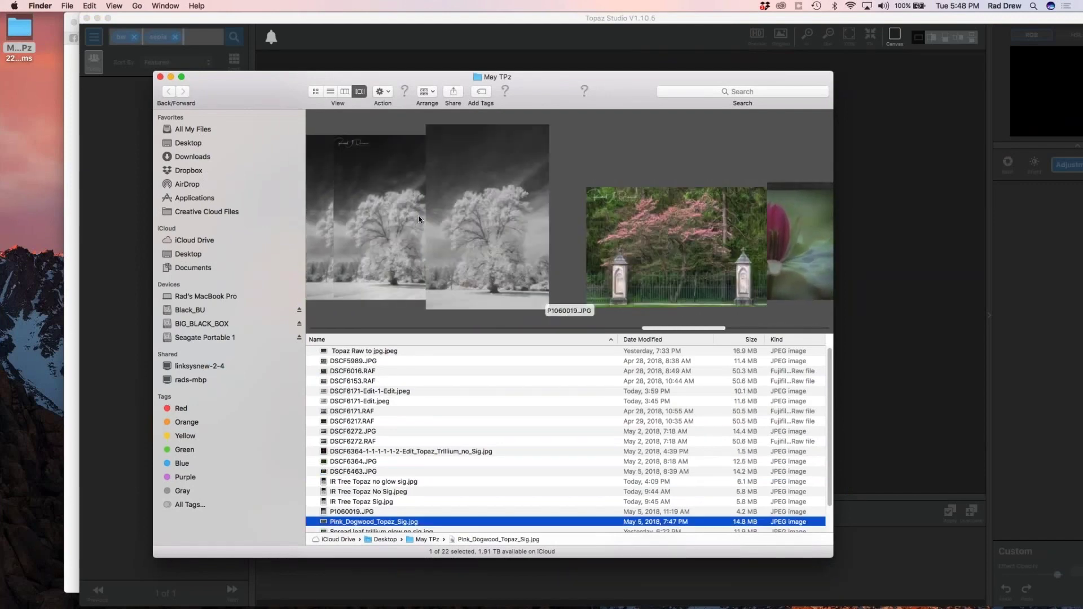
drag(575, 228, 909, 280)
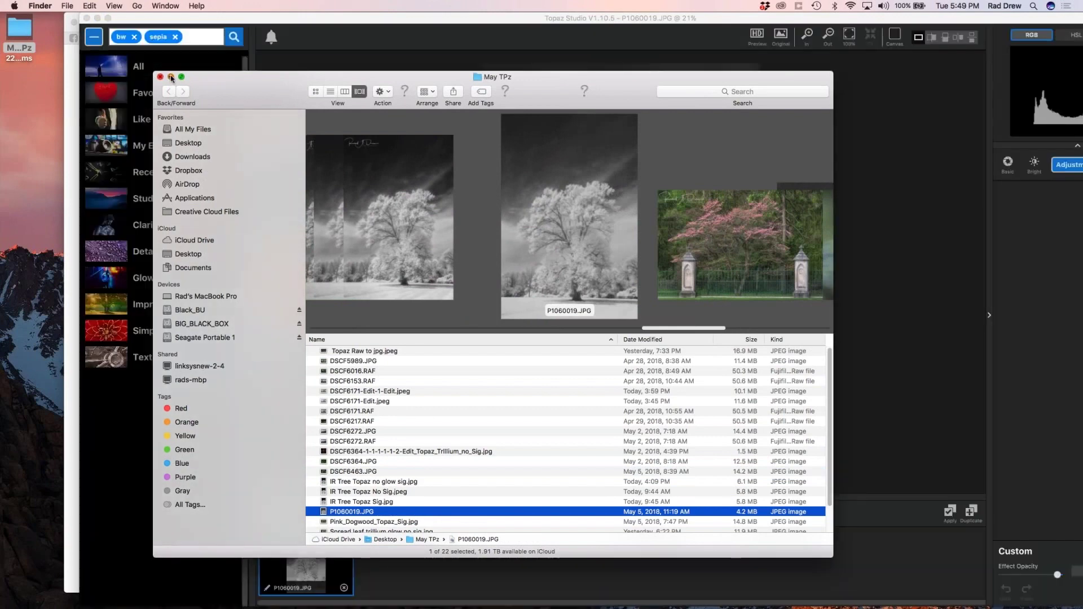
click(172, 78)
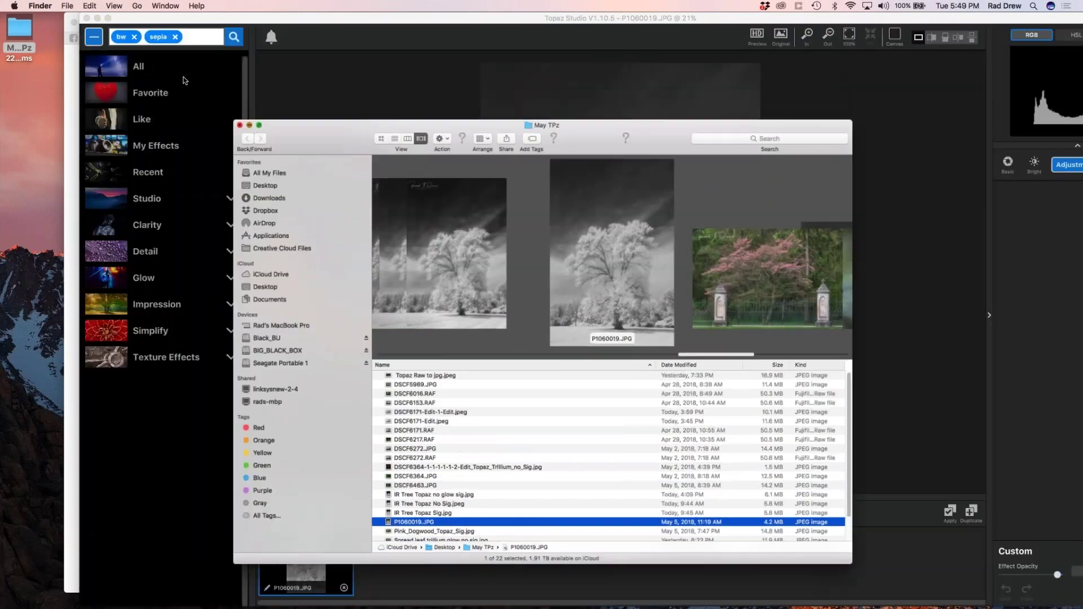
- Move the Topaz Studio window fully on screen and add a Basic Adjustment layer
drag(125, 21, 66, 13)
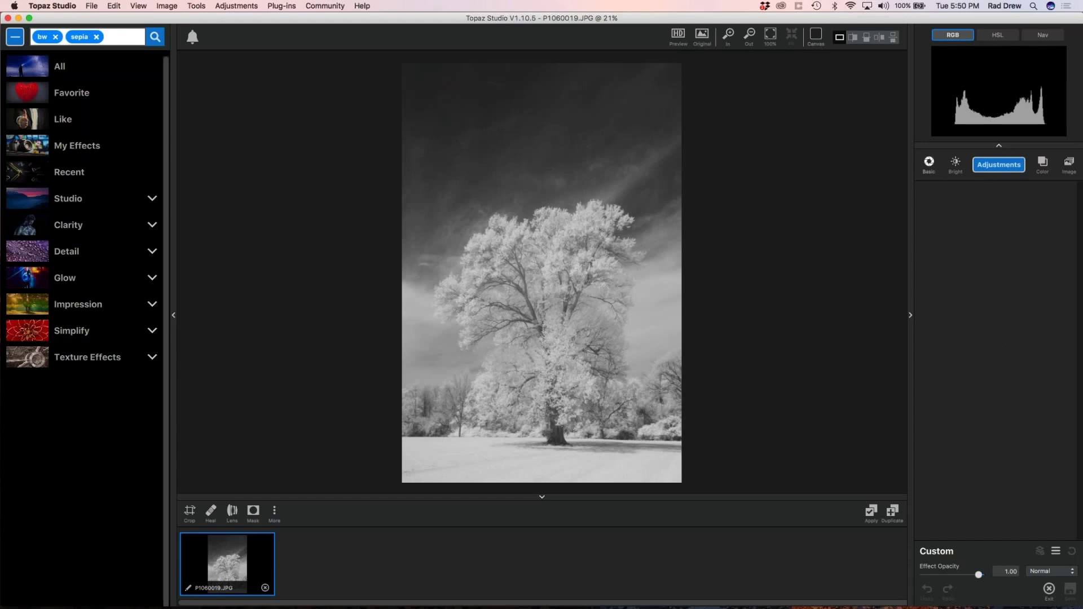
click(929, 163)
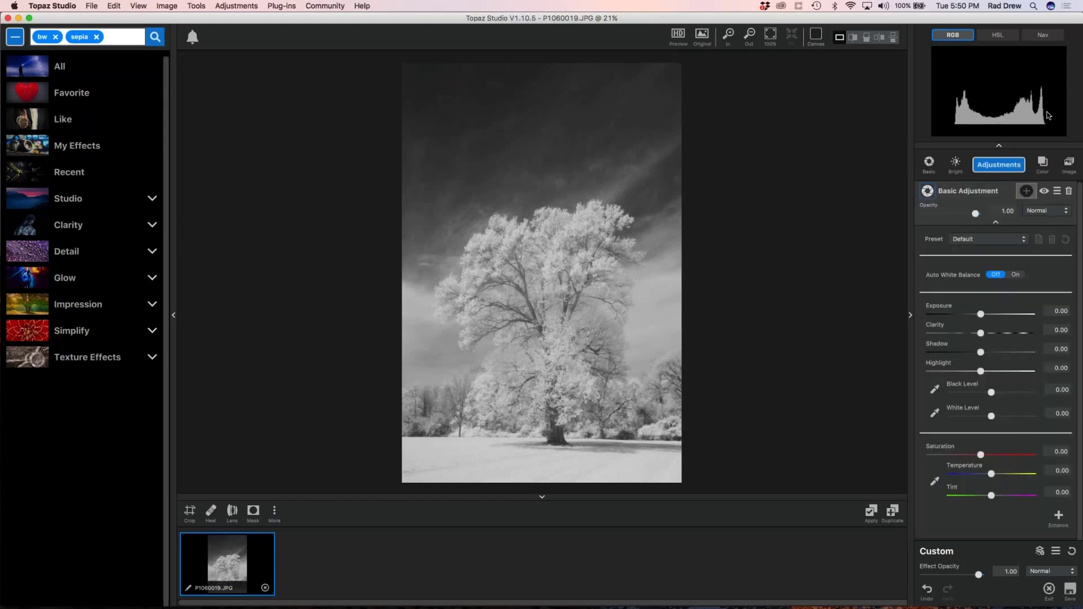
- Set White Level to 0.78 and Black Level to -0.85, checking the fitted photo
click(992, 417)
drag(994, 417, 956, 397)
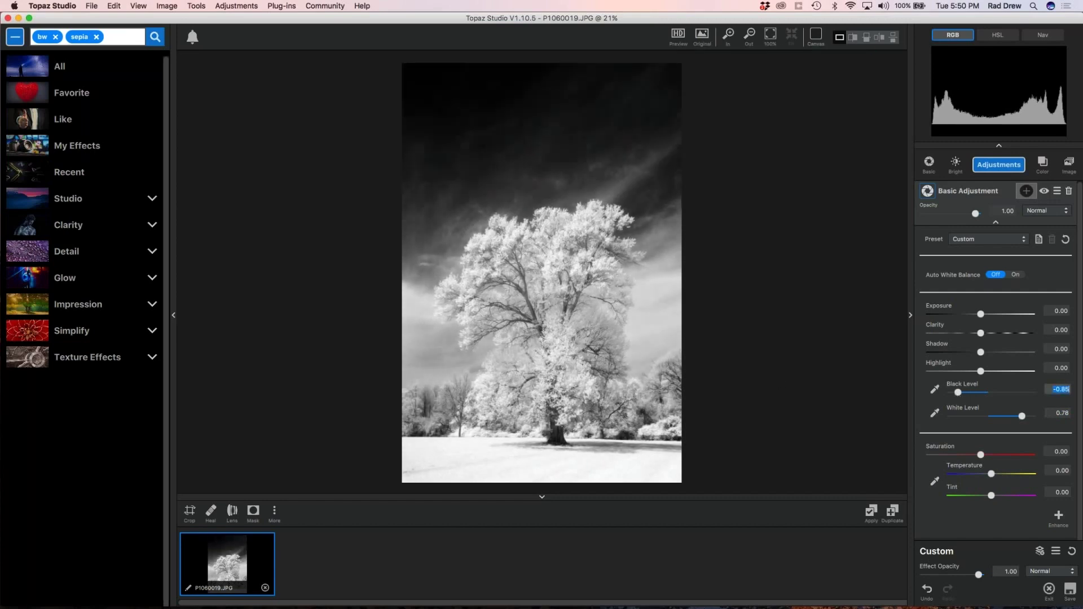
key(super+0)
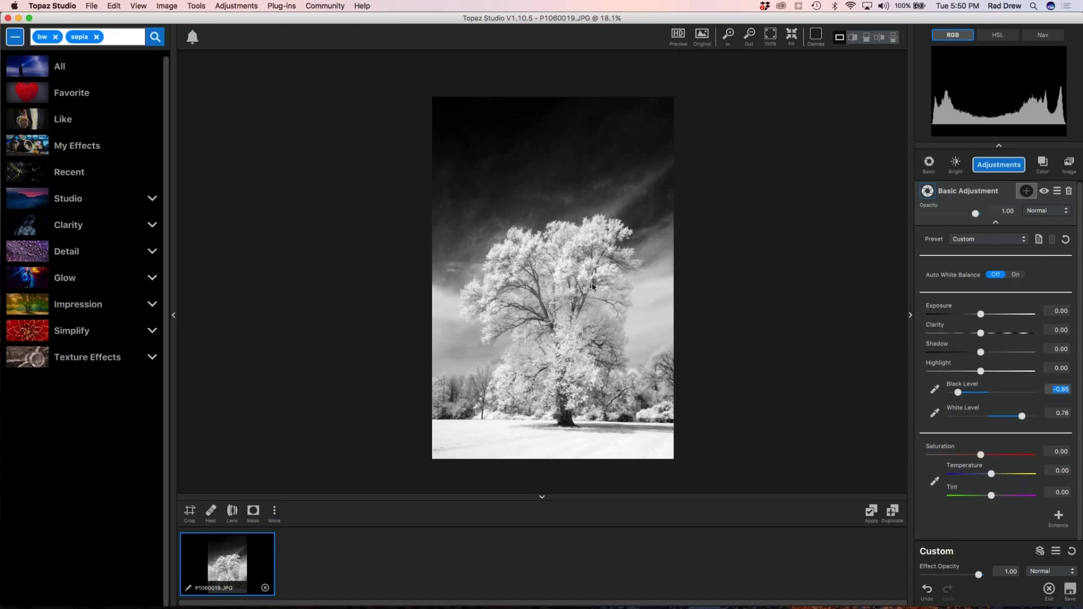
scroll(592, 286, up, 5)
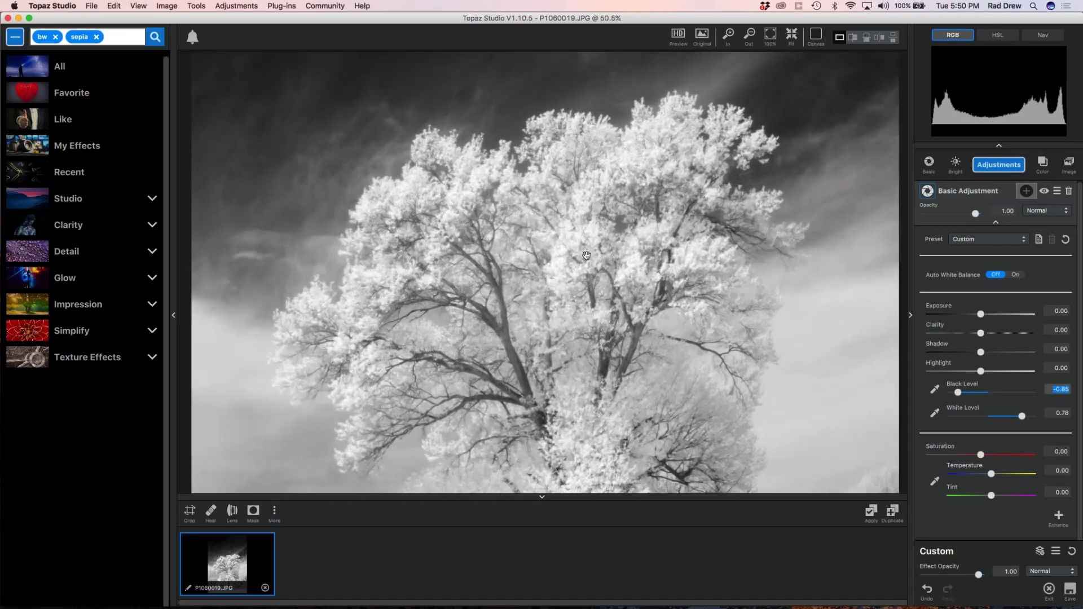
scroll(520, 175, down, 5)
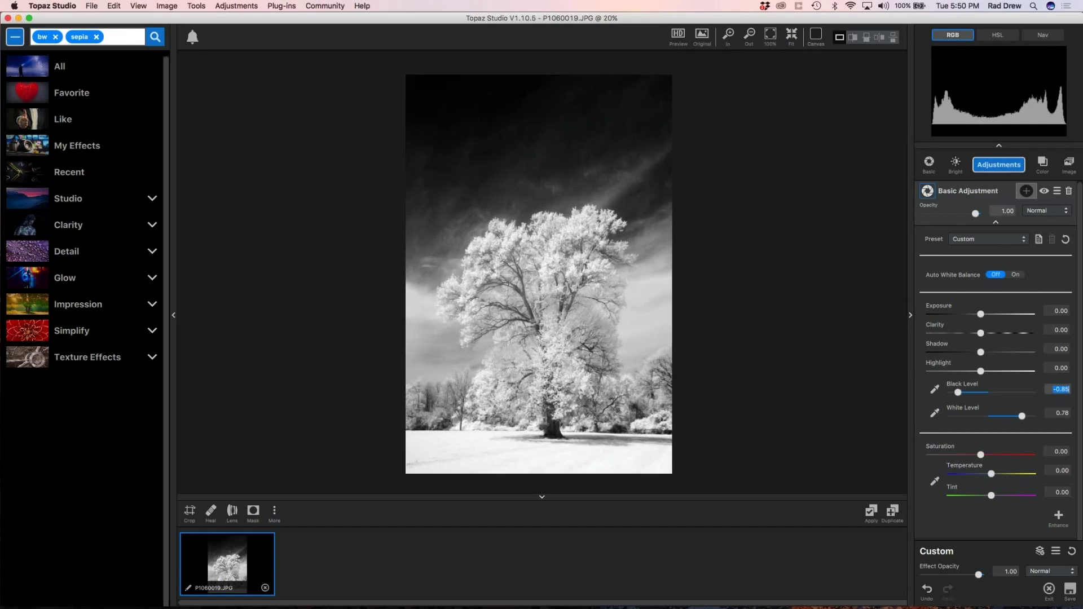
click(996, 224)
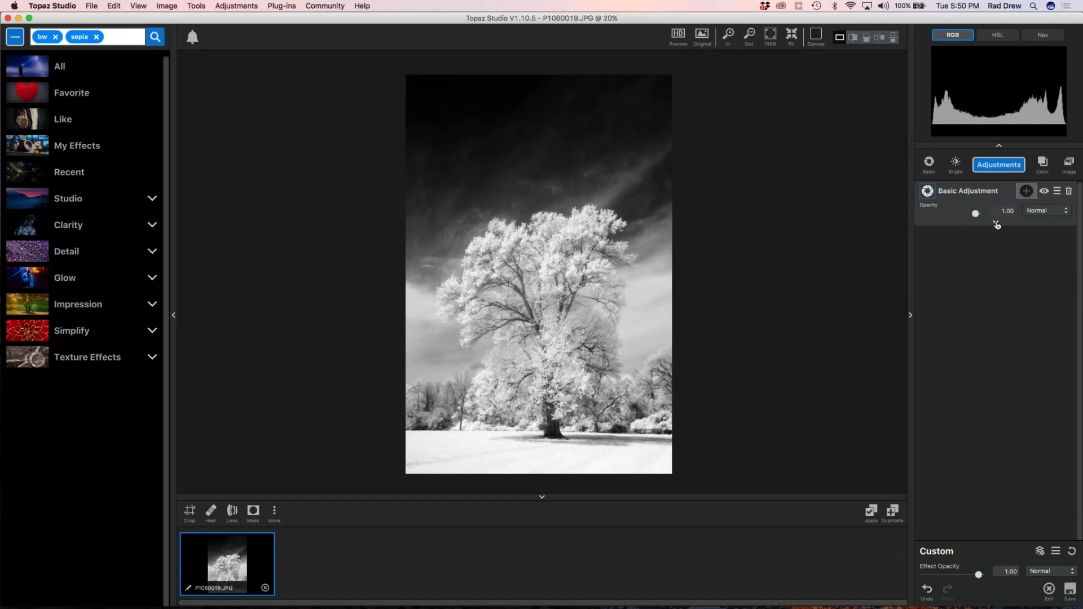
- Add a Dehaze adjustment using the Heavy Dehaze preset
click(998, 164)
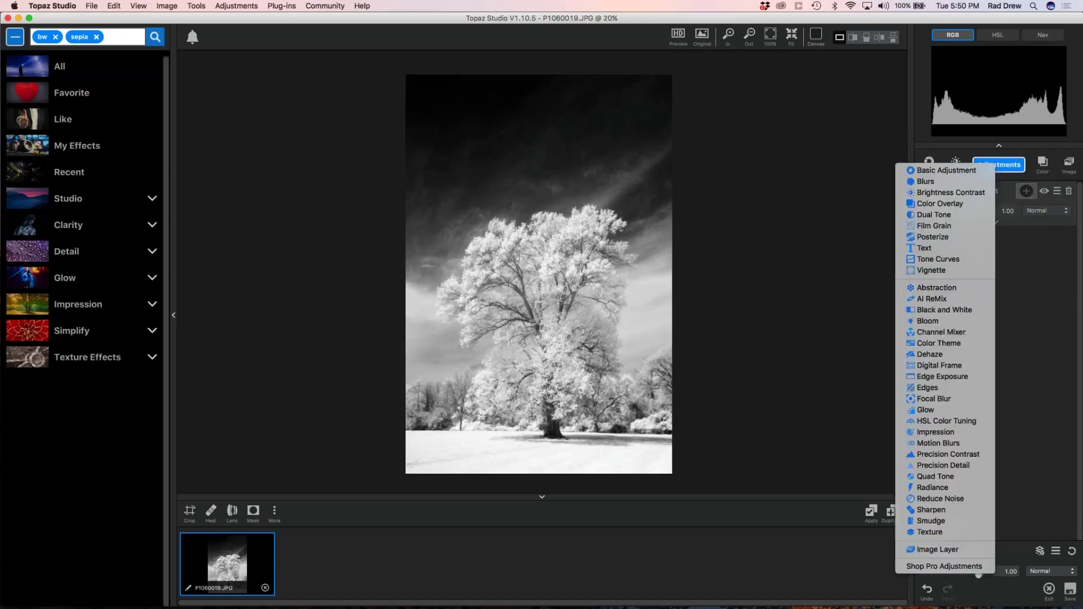
click(937, 355)
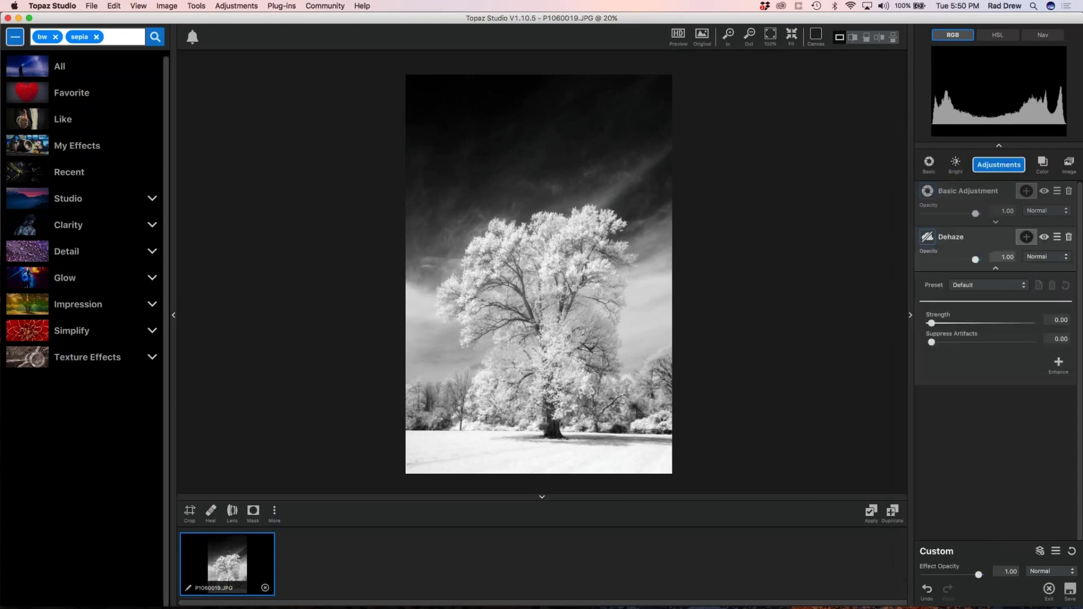
click(1024, 287)
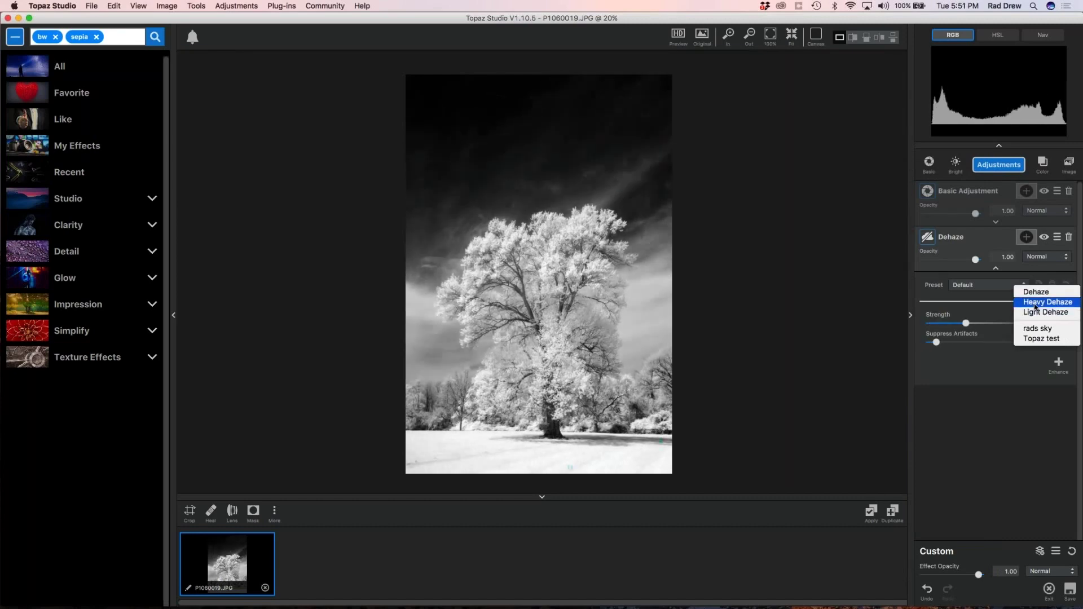
click(1035, 303)
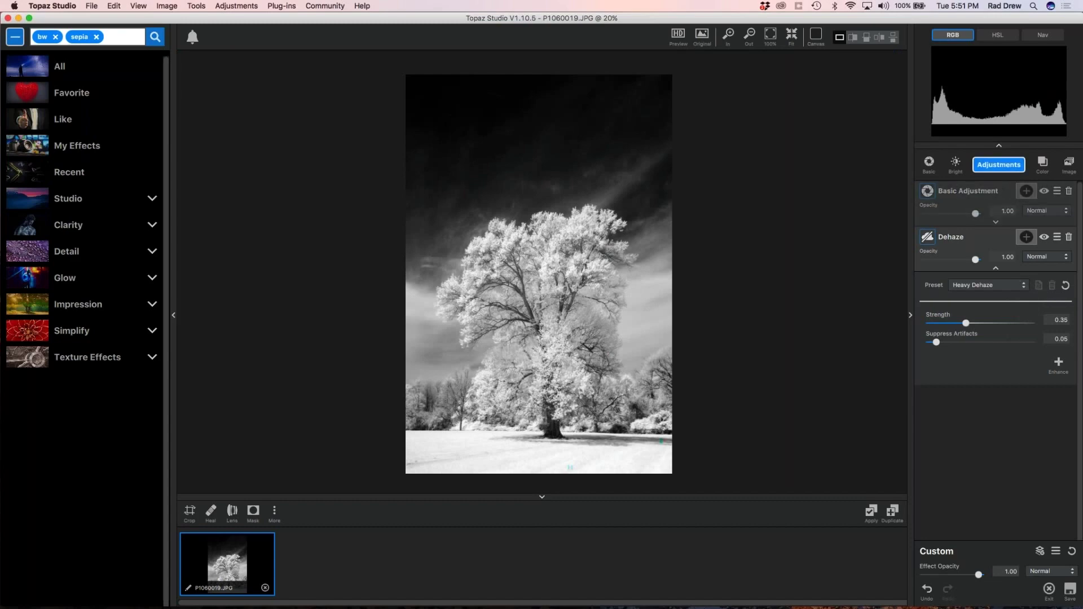
click(996, 268)
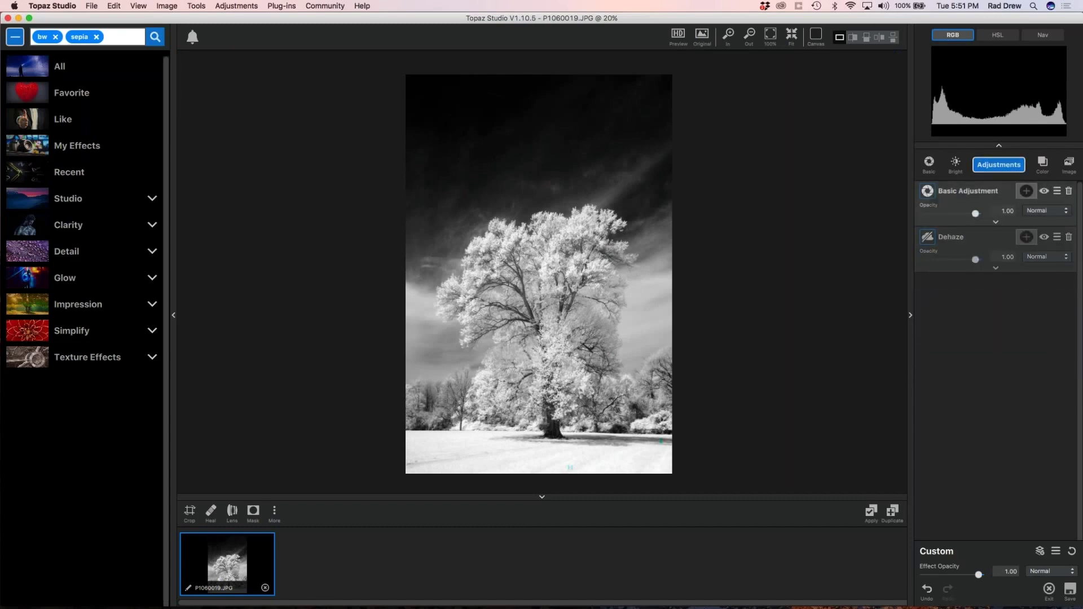
- Raise Dehaze Strength to 0.50 and Suppress Artifacts to 0.09
click(995, 270)
drag(970, 326, 982, 326)
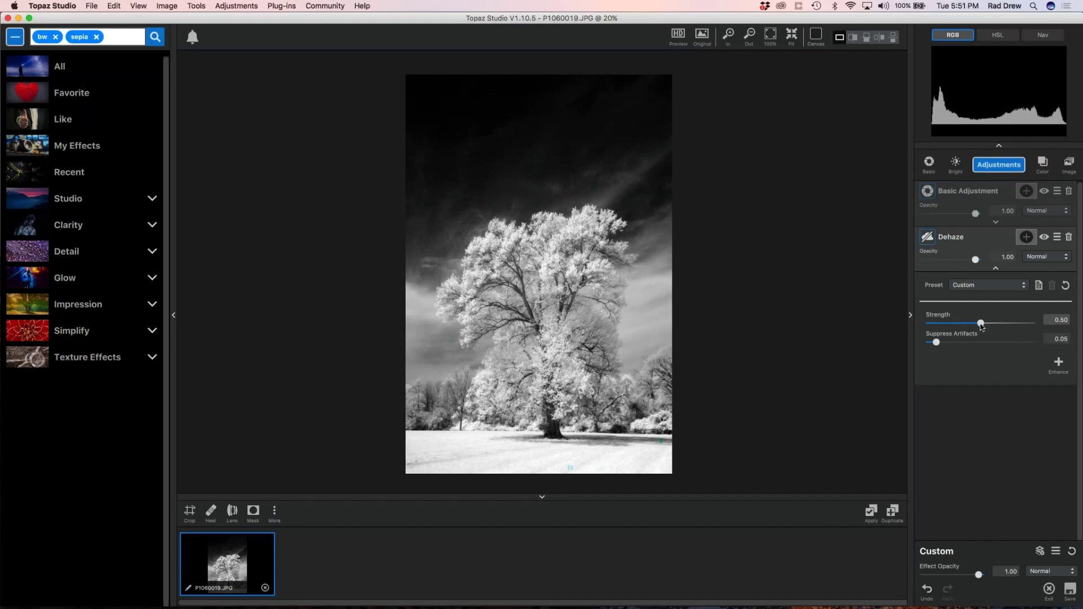
drag(937, 343, 940, 342)
click(995, 269)
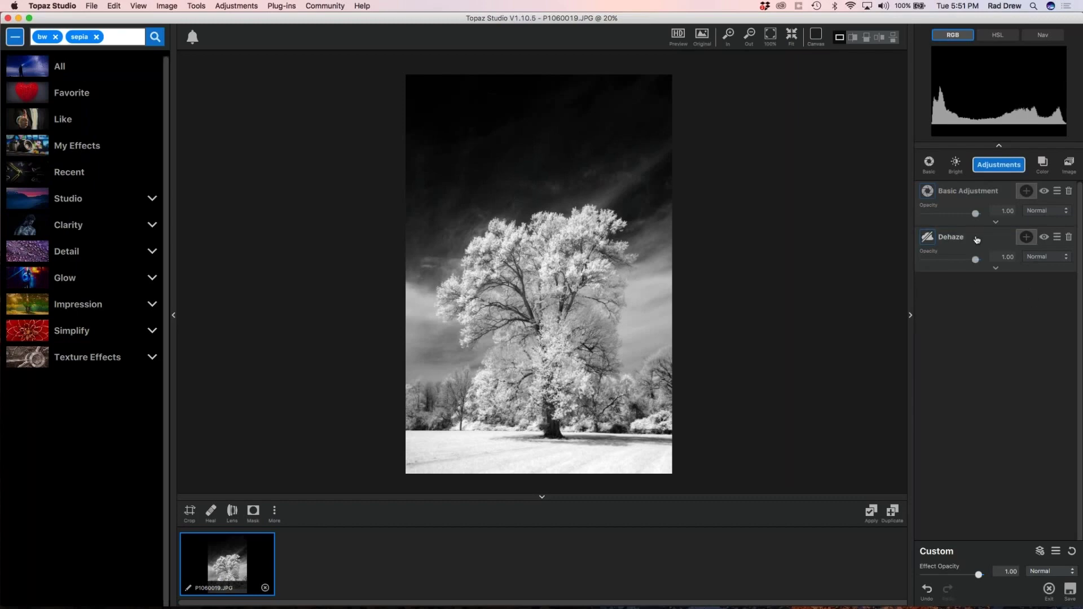
- Add a Reduce Noise layer with the Light Noise preset below Dehaze, then collapse it
click(997, 166)
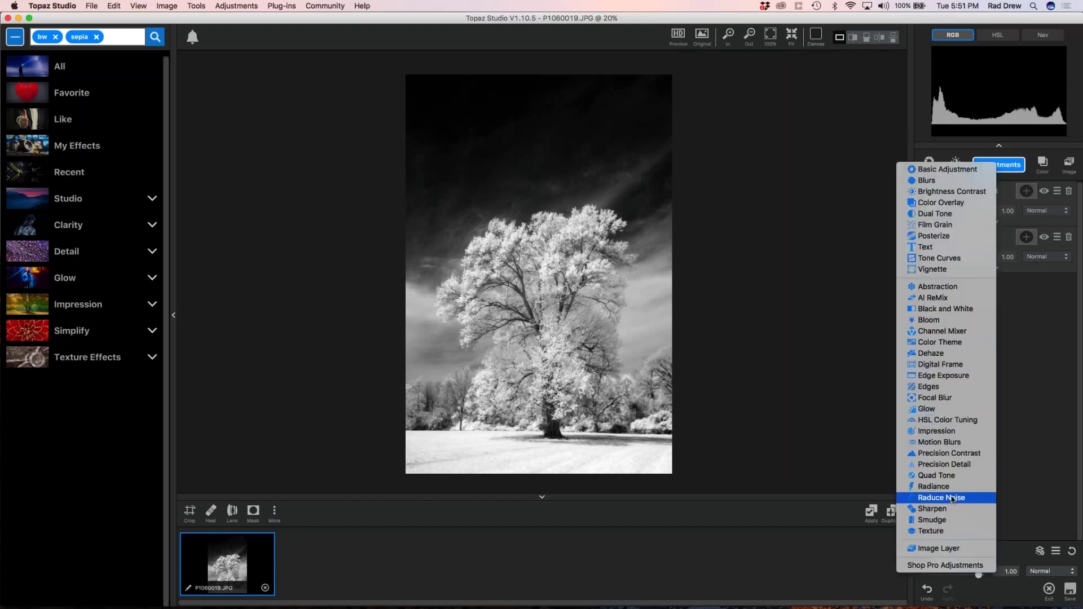
click(955, 499)
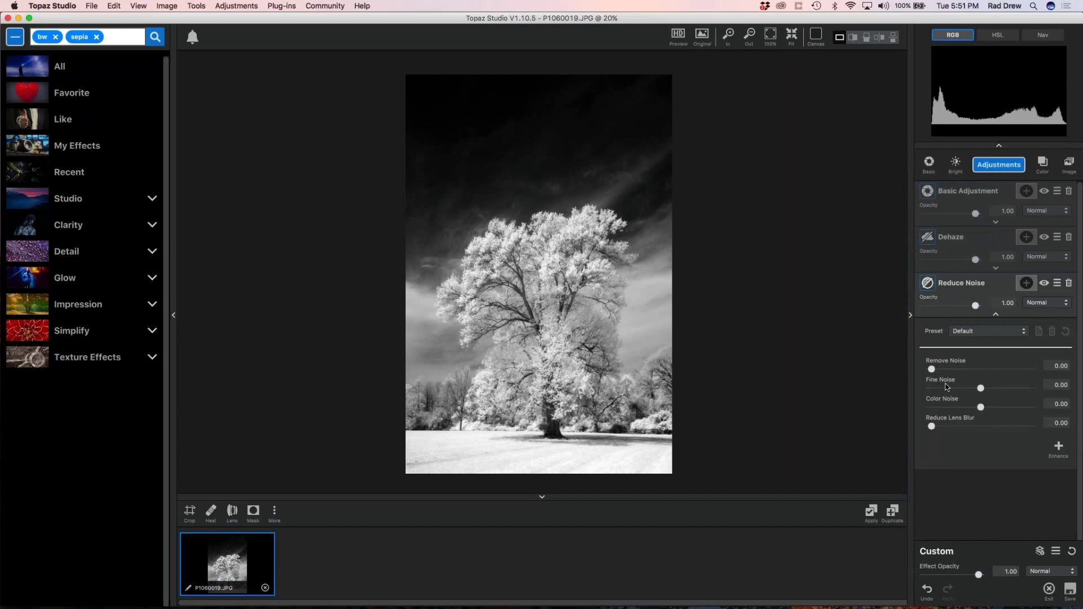
click(1022, 333)
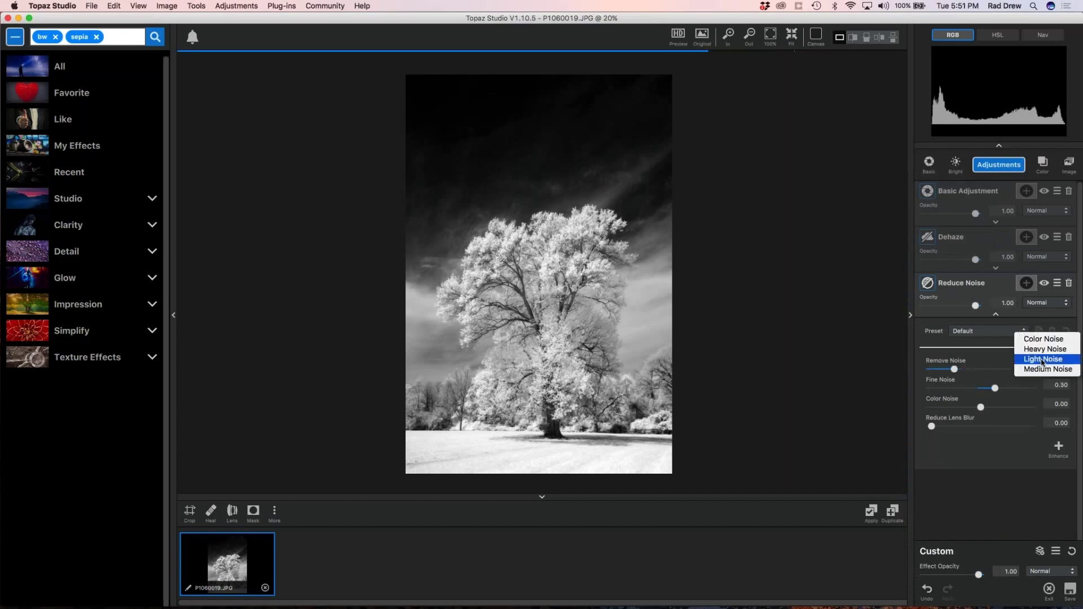
click(1043, 360)
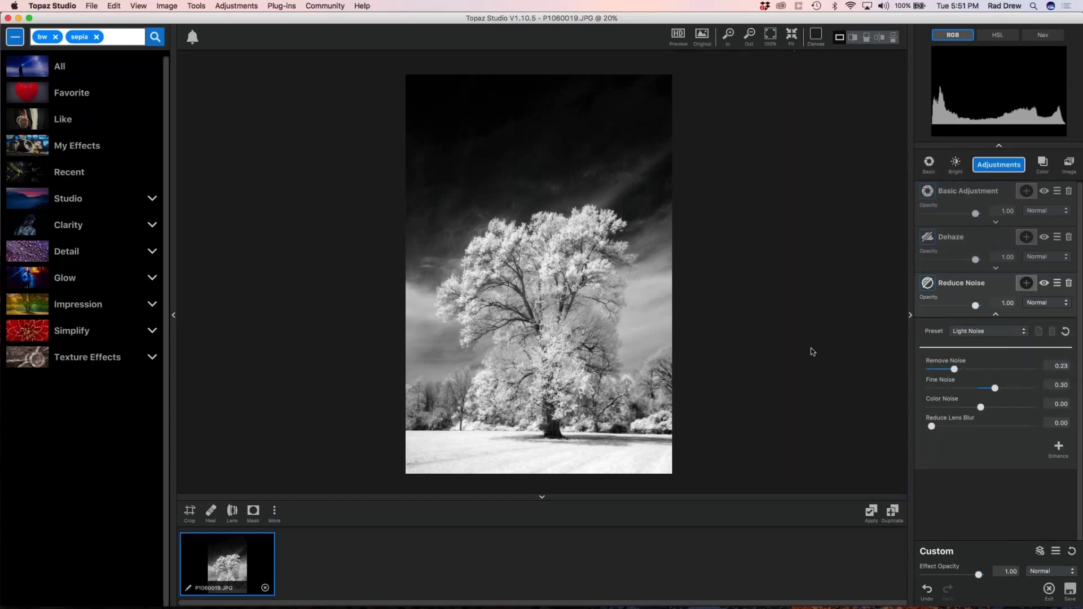
click(752, 363)
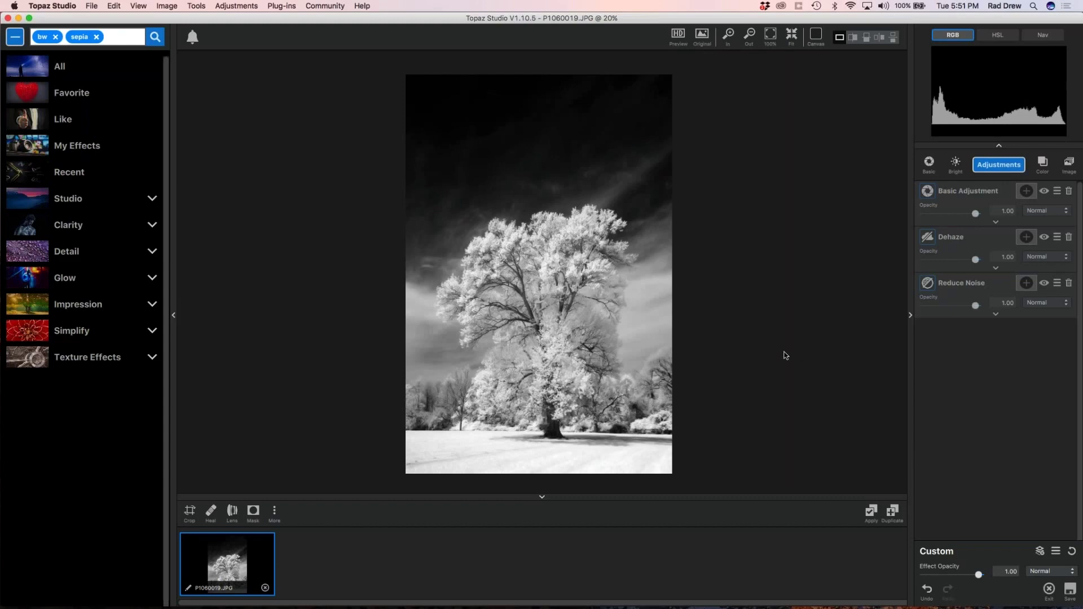
scroll(786, 356, up, 1)
scroll(544, 327, up, 4)
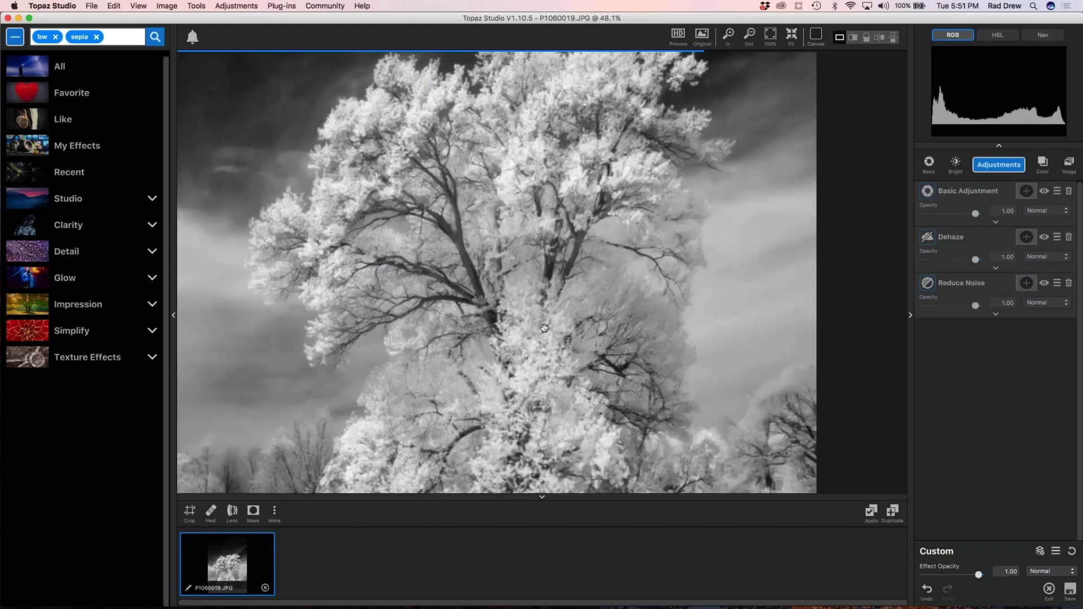
scroll(544, 328, down, 5)
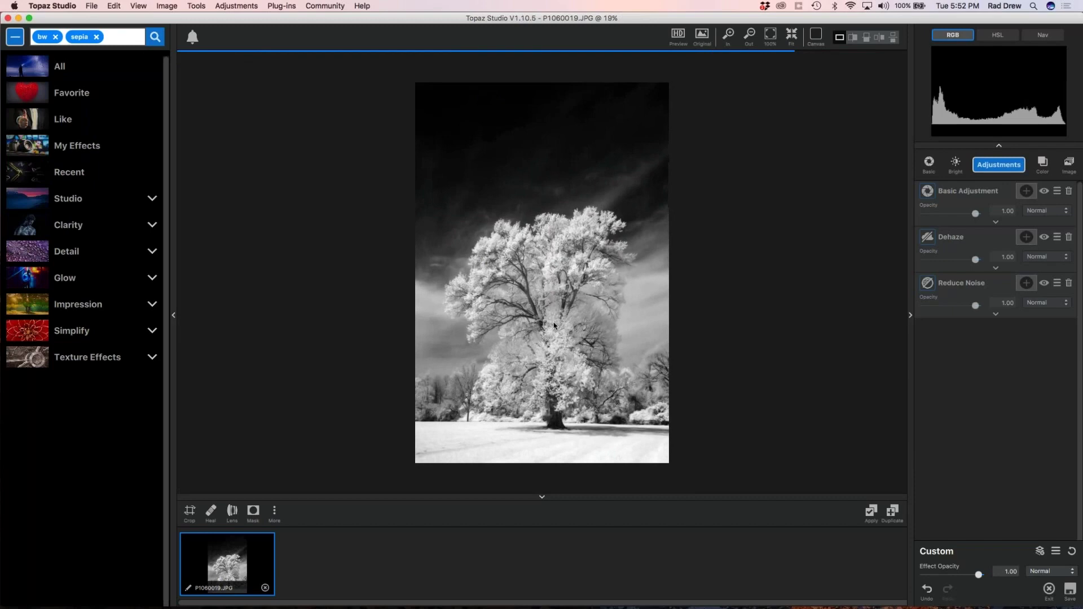
scroll(578, 300, up, 1)
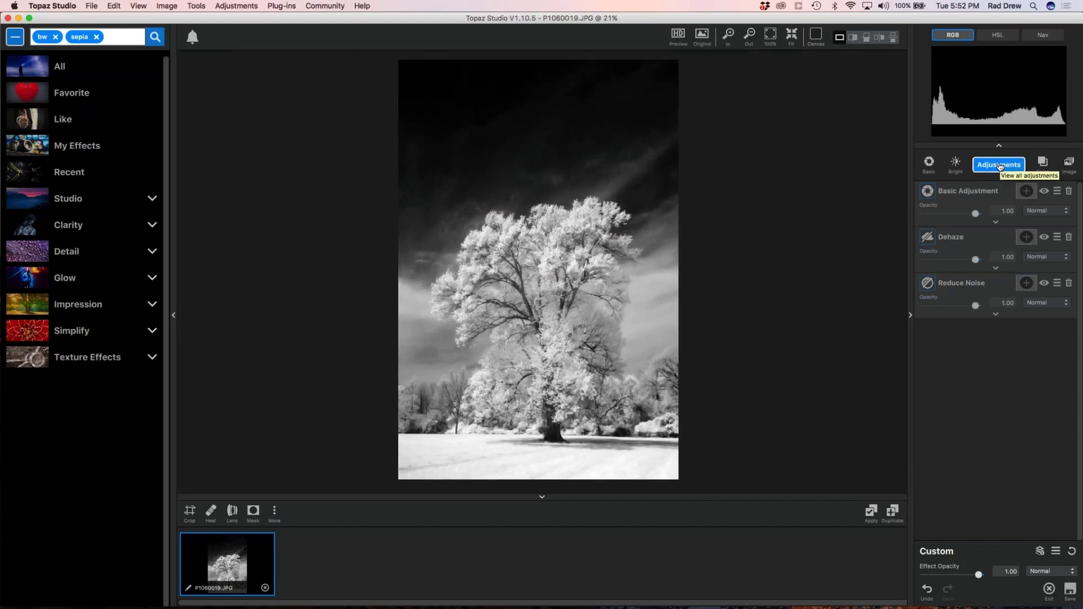
- Apply the edits into copy P1060019-1.JPG and add a Radiance layer at Strength 0.03
click(871, 514)
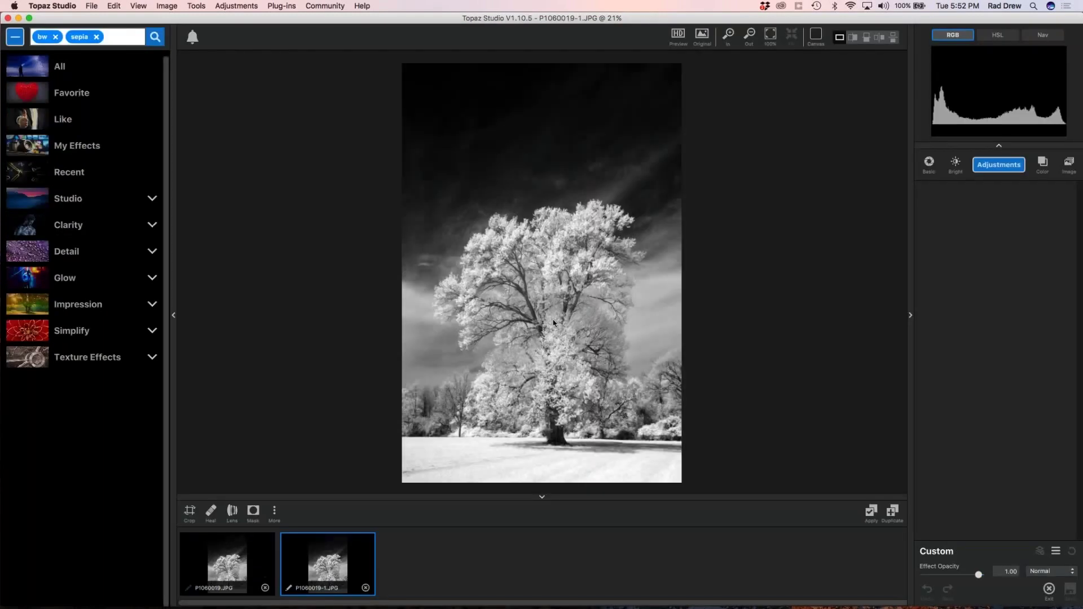
click(1001, 167)
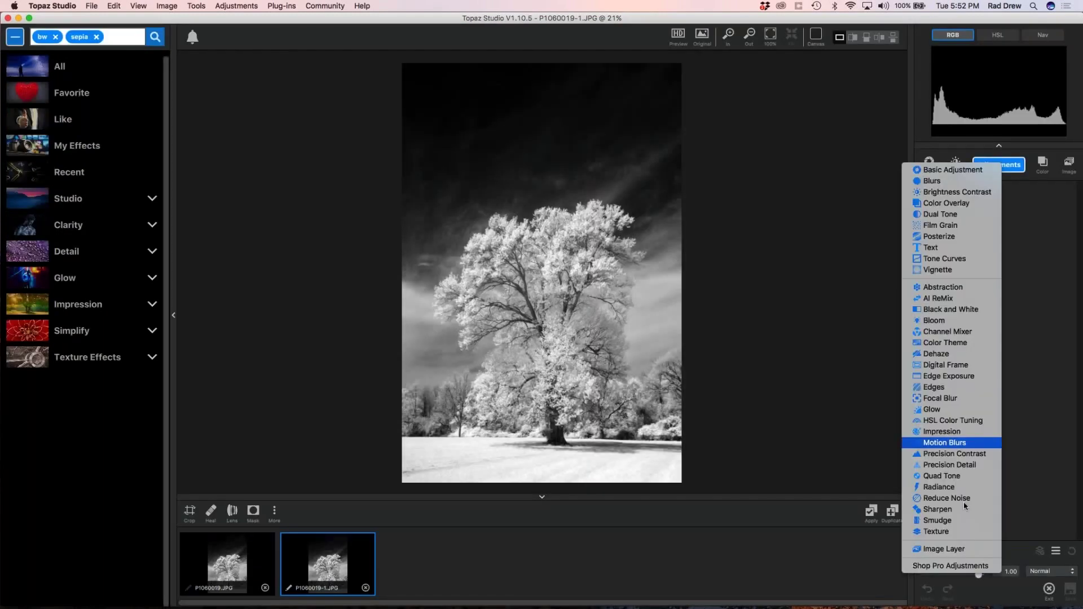
click(959, 487)
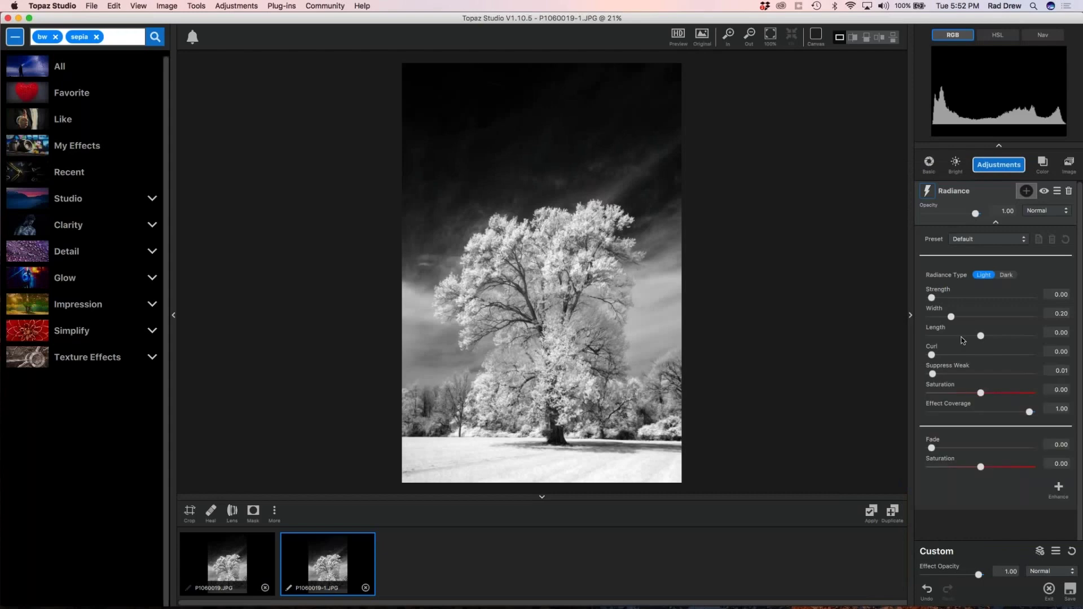
drag(932, 298, 934, 300)
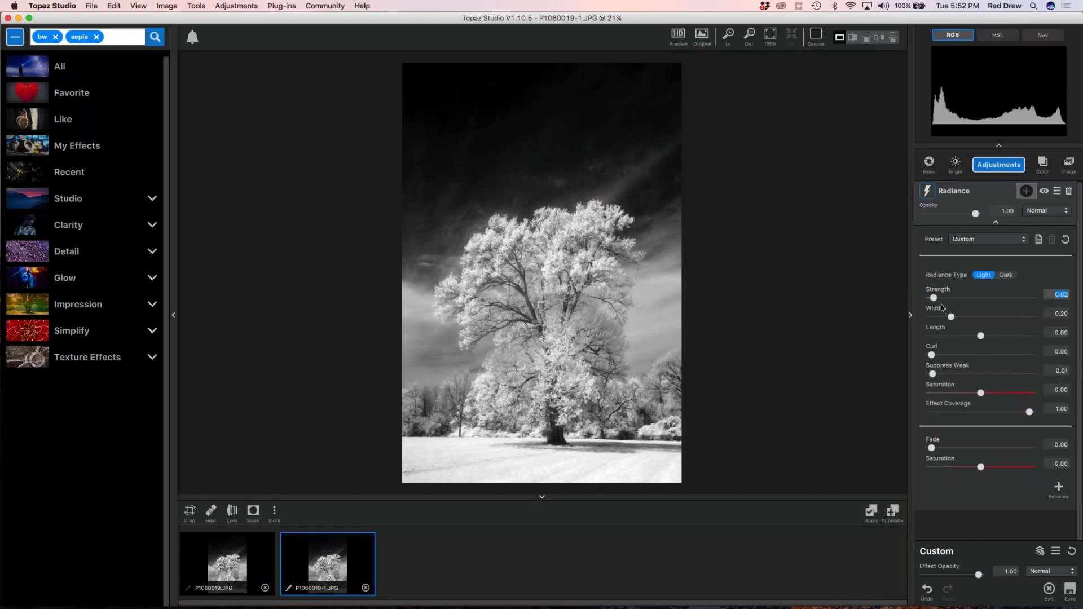
drag(934, 298, 935, 298)
click(997, 225)
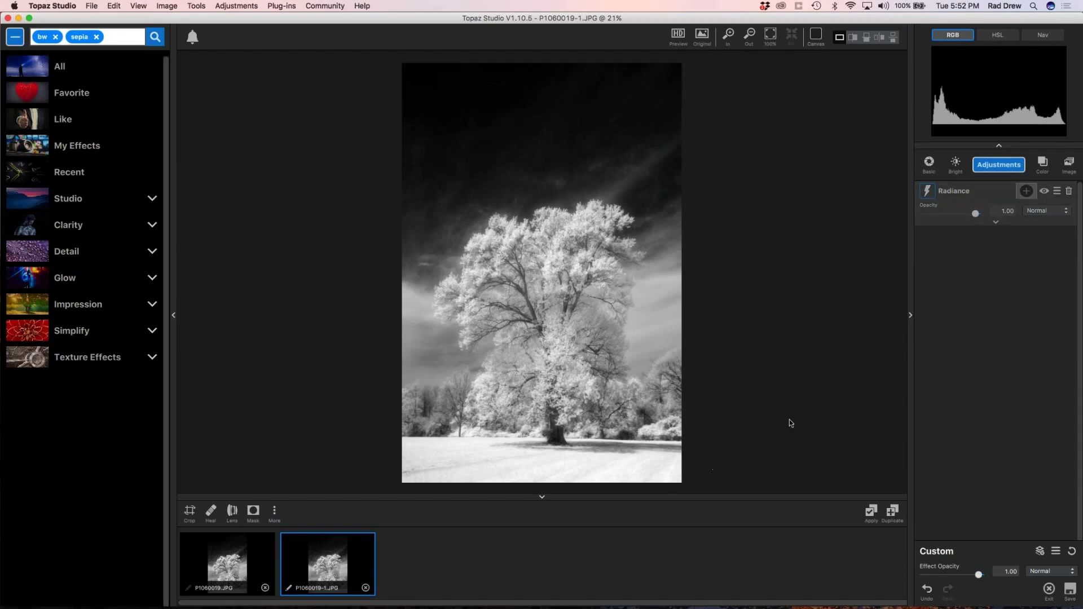
scroll(790, 423, up, 3)
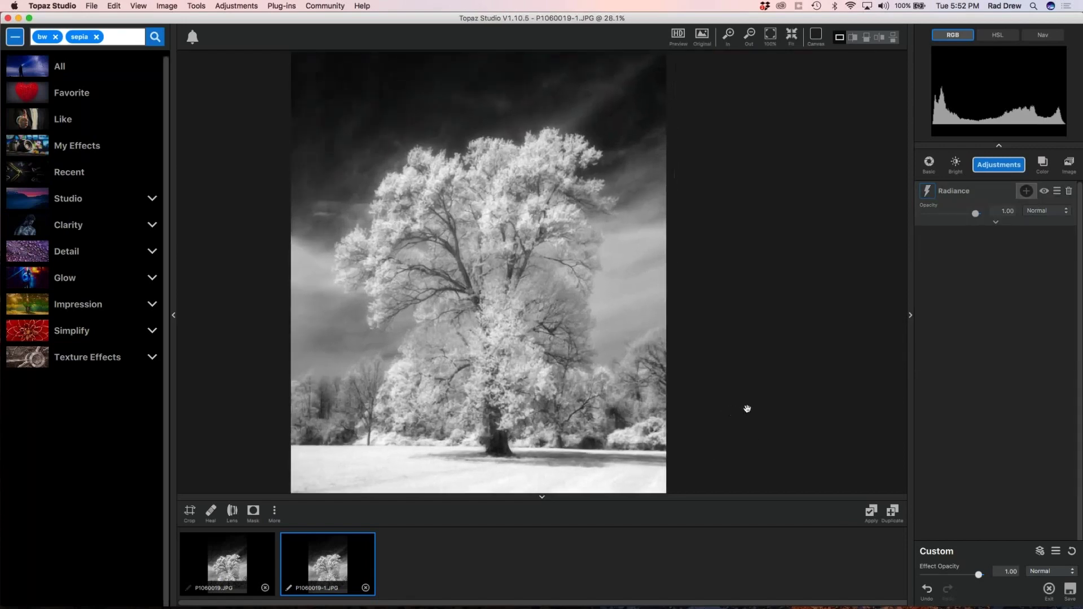
- Return to the original P1060019.JPG thumbnail to view its Basic Adjustment, Dehaze and Reduce Noise stack
click(226, 570)
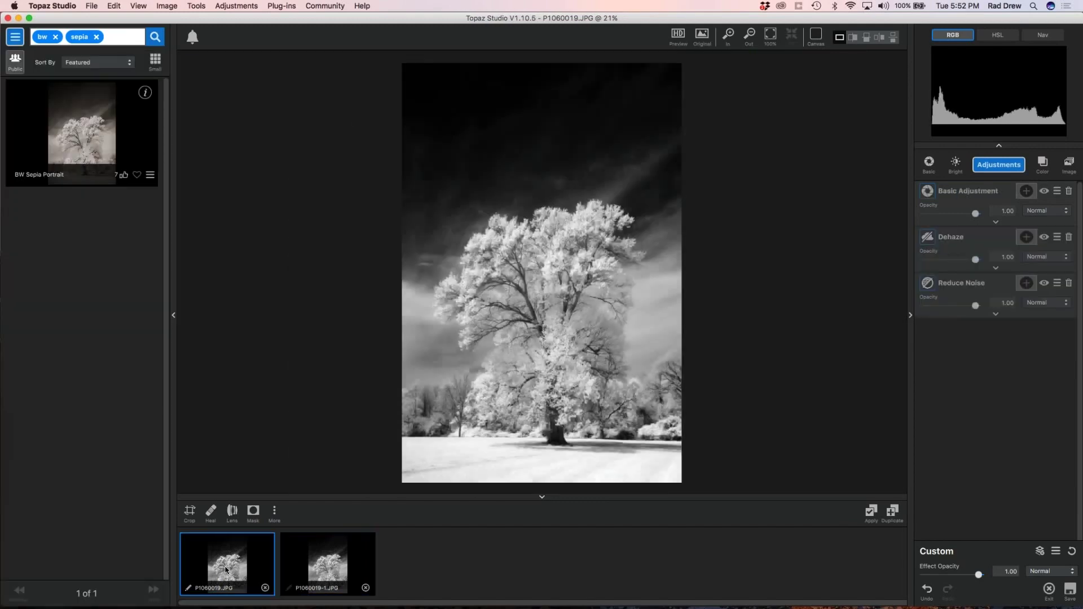
scroll(487, 247, up, 5)
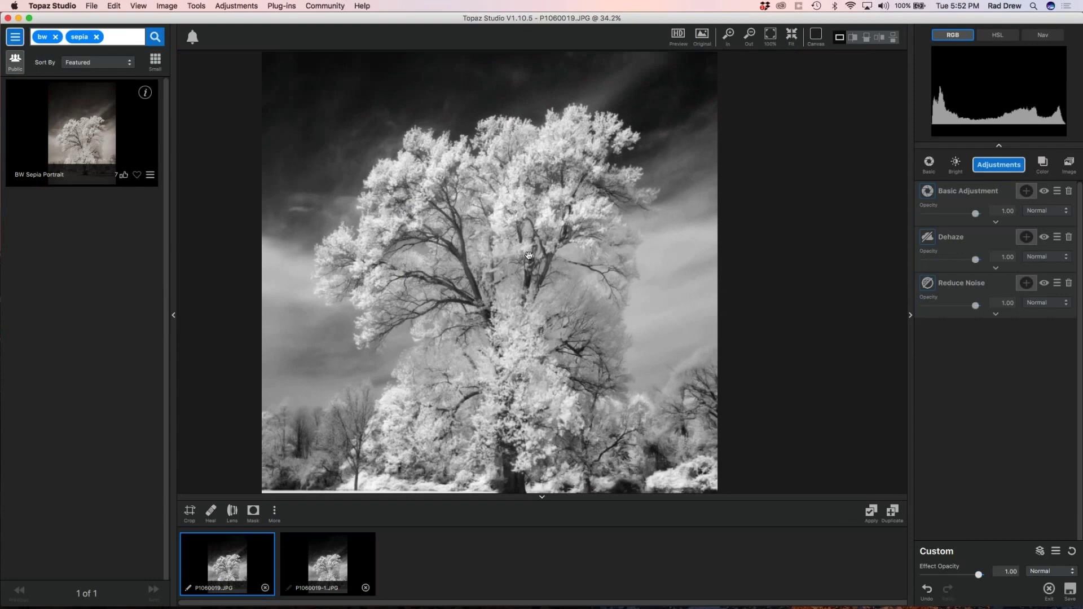
scroll(529, 255, down, 5)
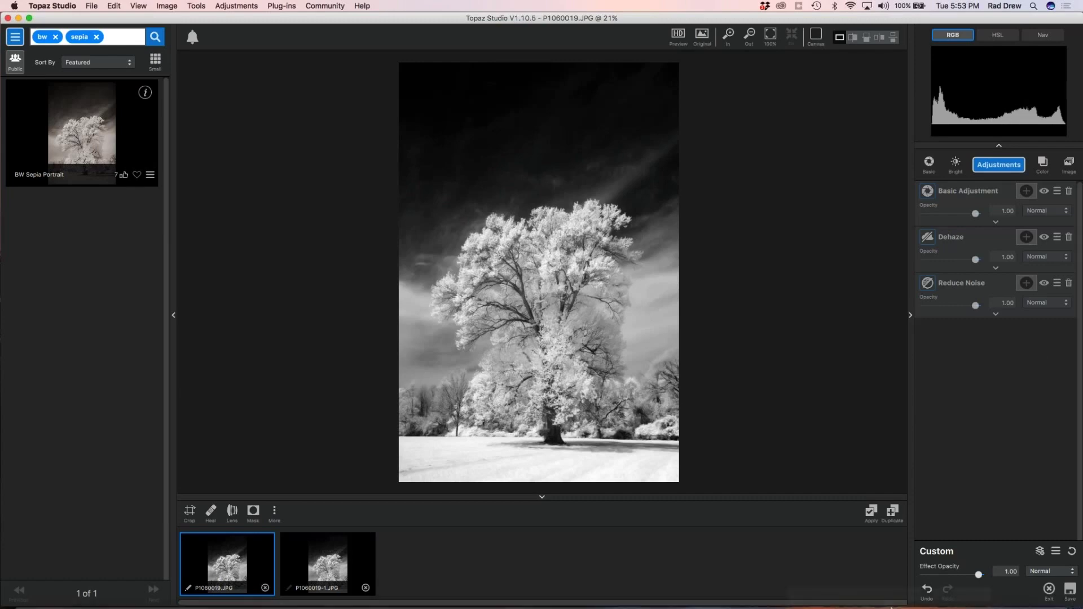
mouse_move(890, 606)
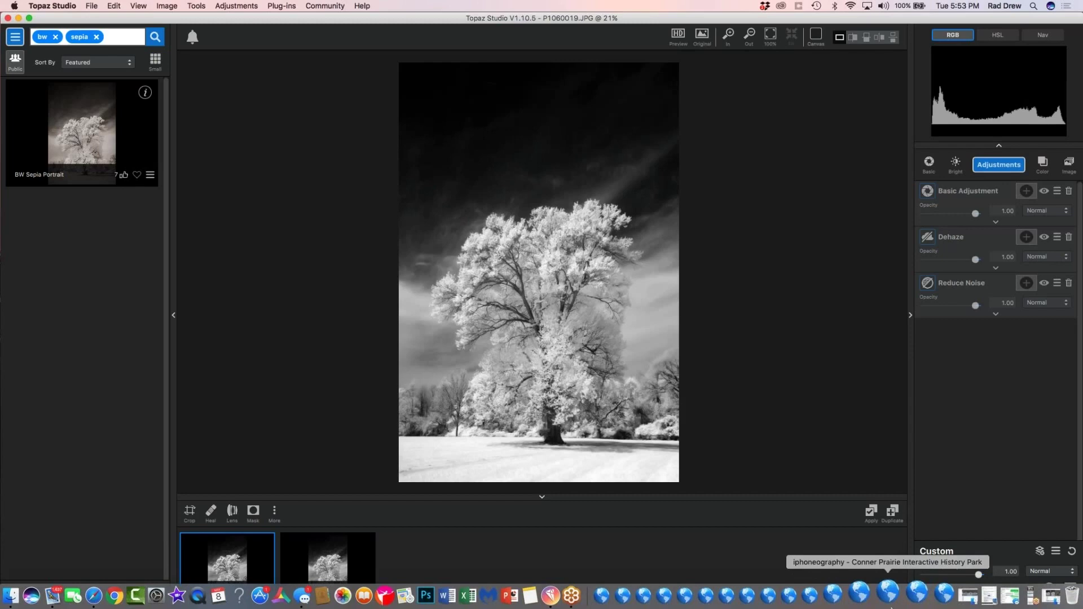
- Open the Batch Processing Setup dialog from the File menu's Batch Process command
click(90, 7)
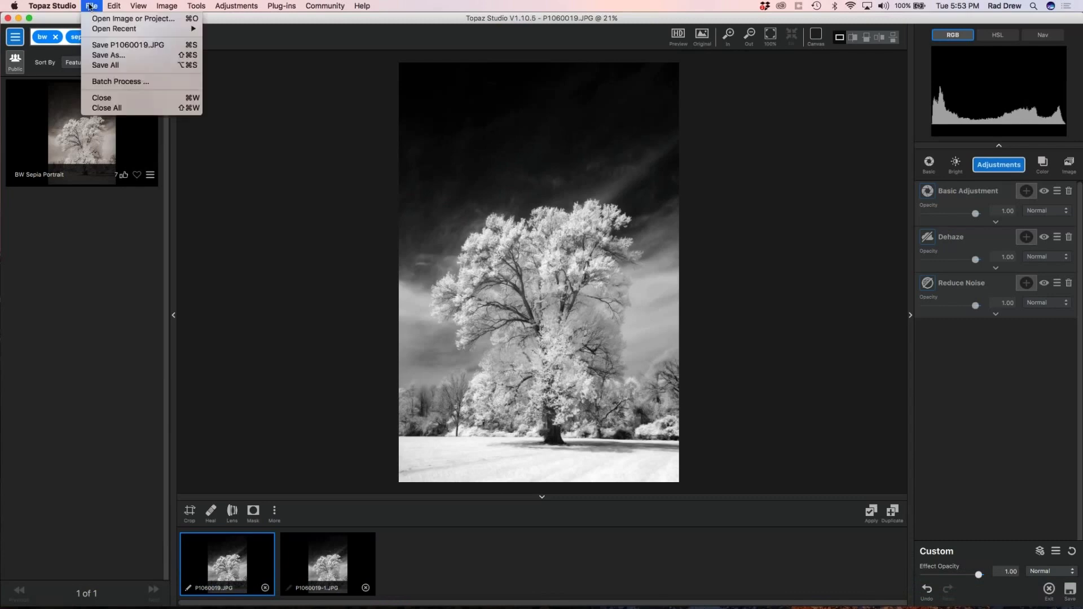
click(120, 81)
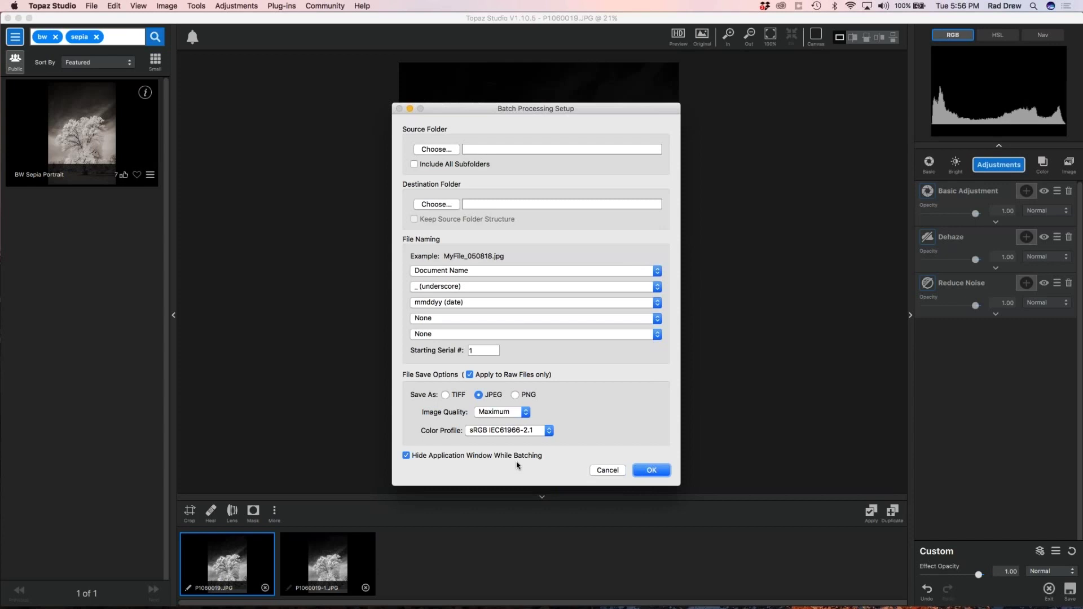
- Cancel the batch setup and confirm 'IR Tree' as the edited photo's name
click(611, 470)
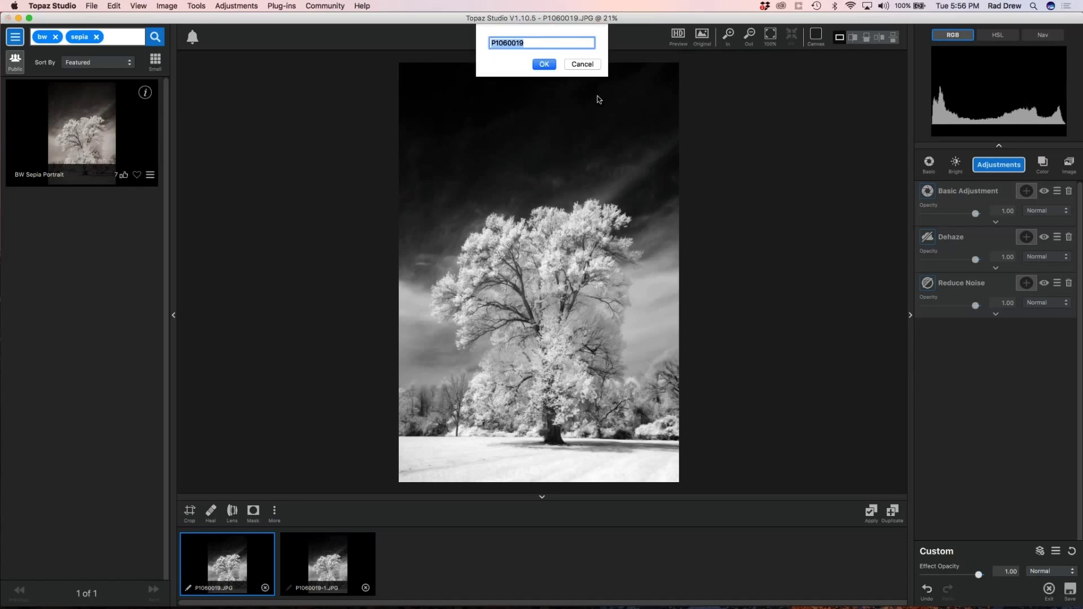
text(IR Tree)
key(Return)
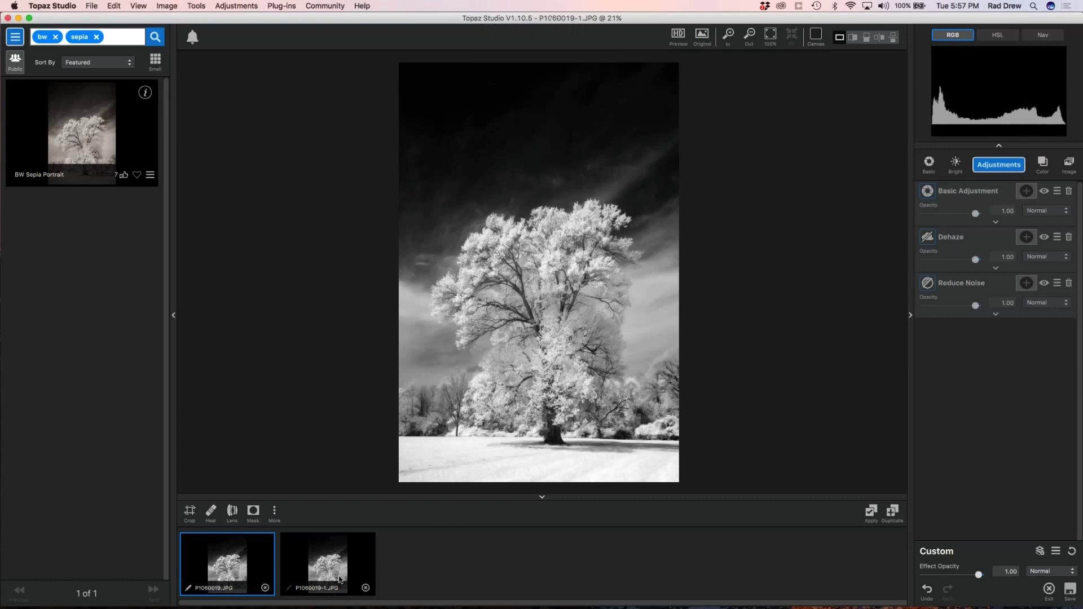
- Switch to the P1060019-1.JPG copy and apply the BW Sepia Portrait community preset
click(336, 595)
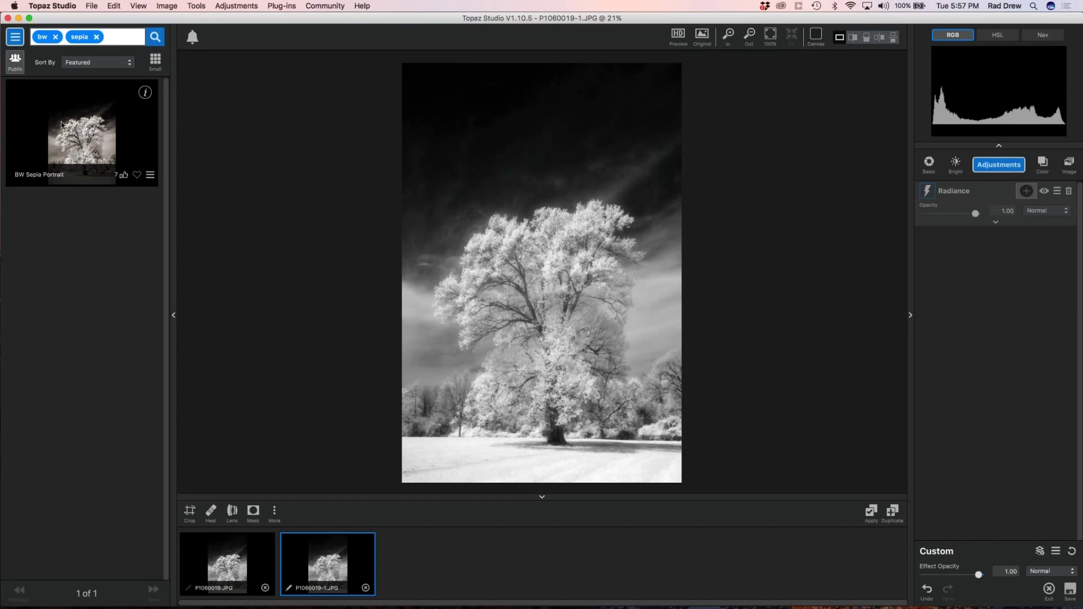
click(75, 141)
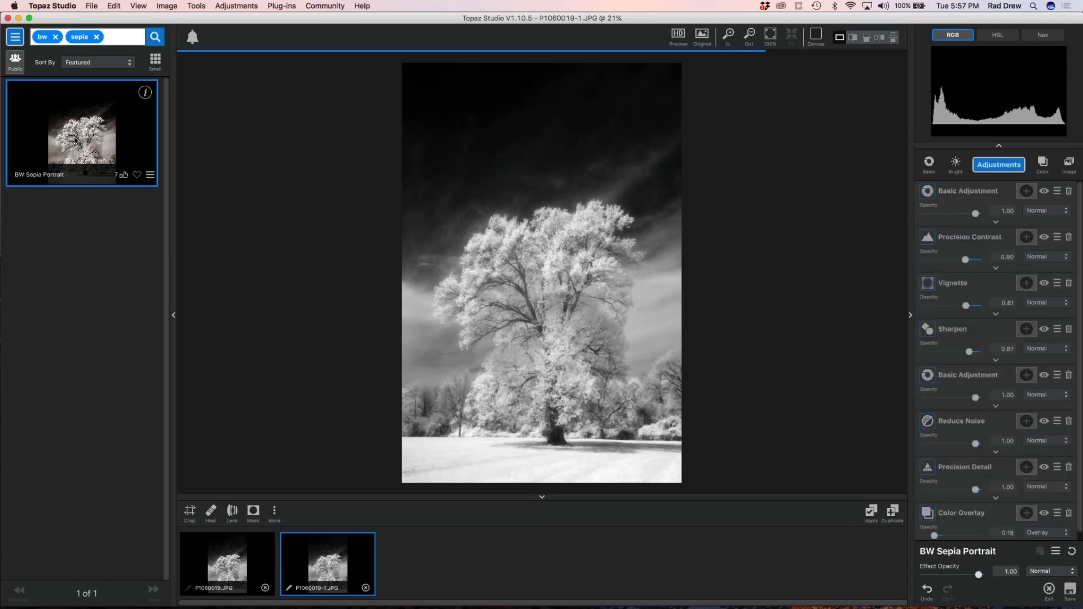